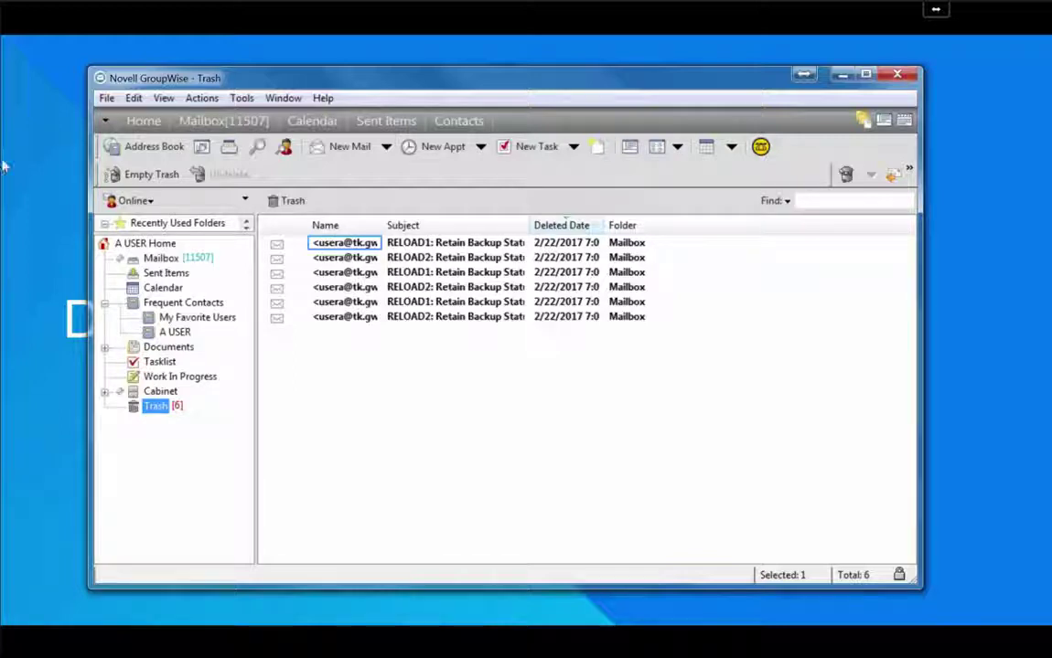
Widen the Trash's Deleted Date and Name columns, then return to the Mailbox
drag(604, 225, 660, 224)
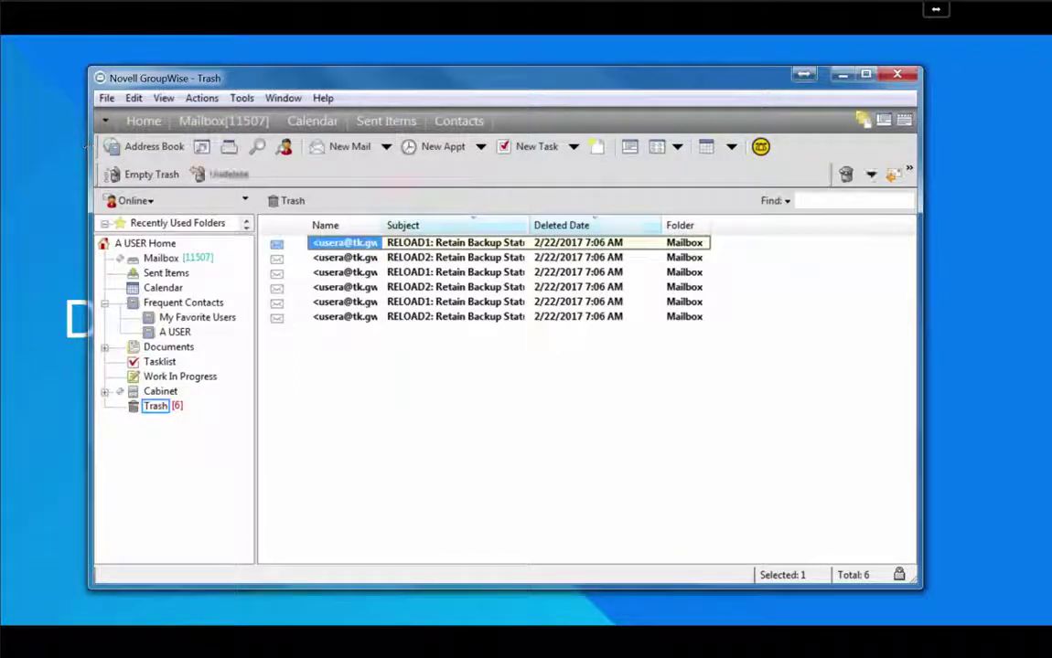
drag(383, 225, 444, 225)
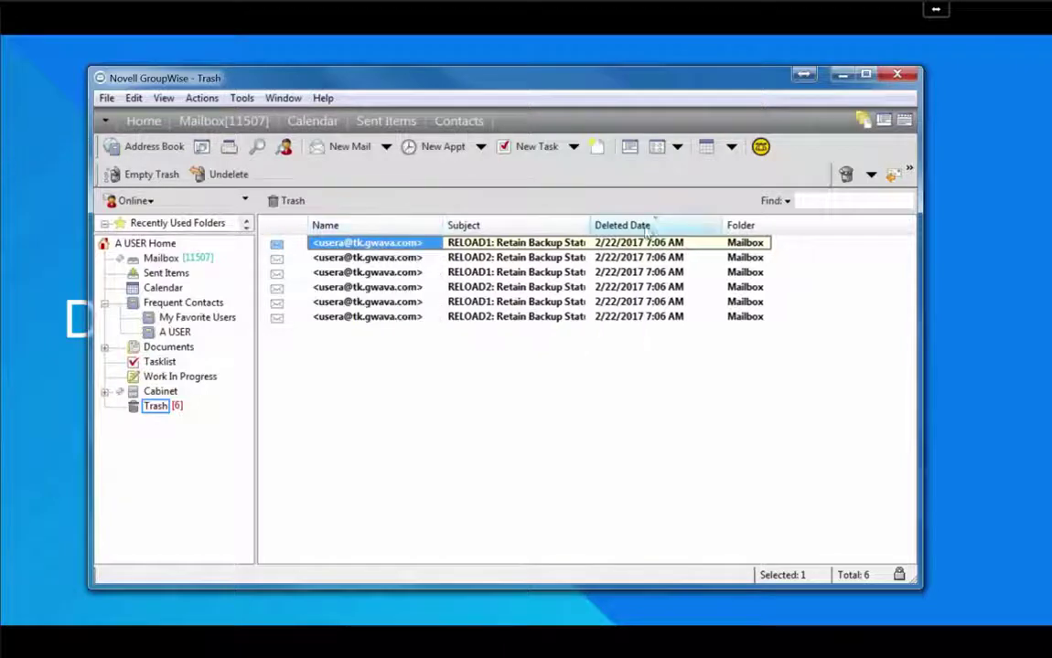
click(160, 258)
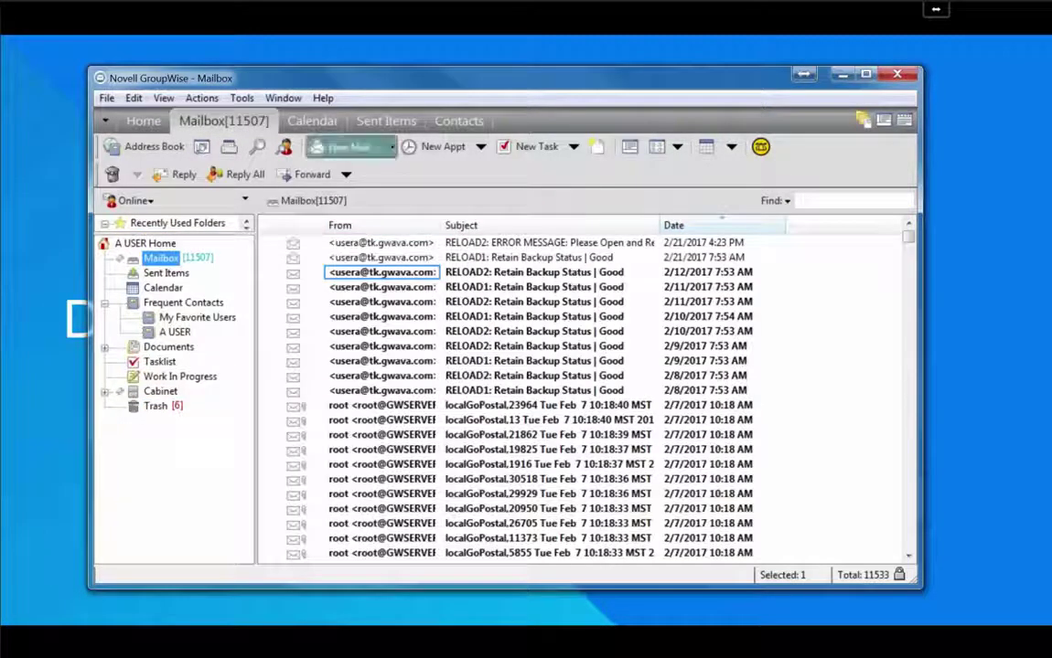
Send the mailbox's own user a message with subject and body 'Test1'
click(349, 146)
text(A U)
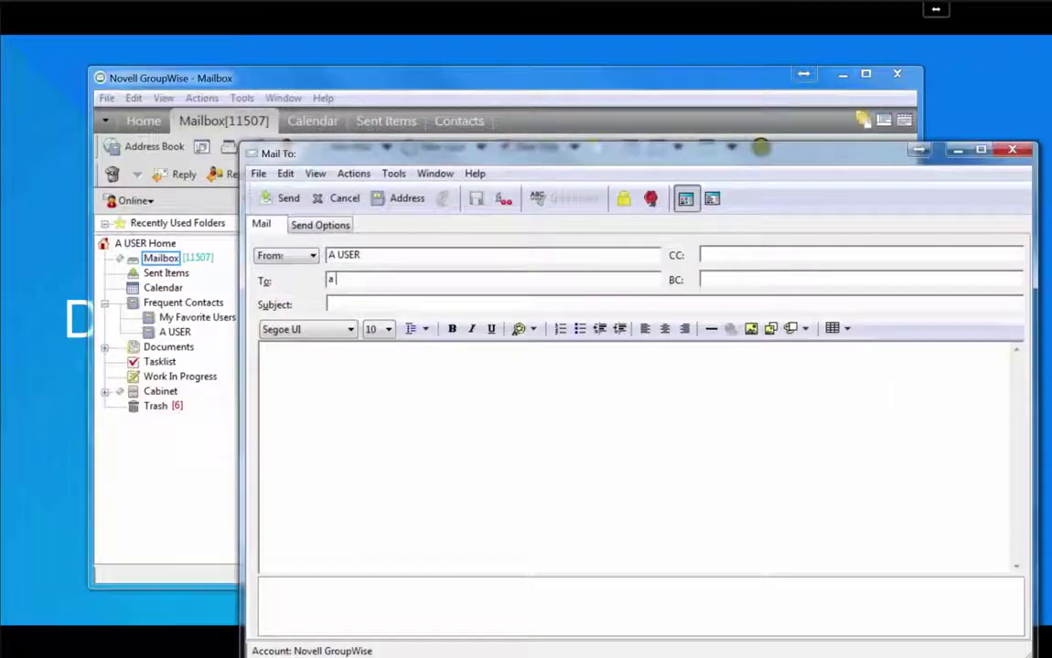
key(Tab)
text(Test1)
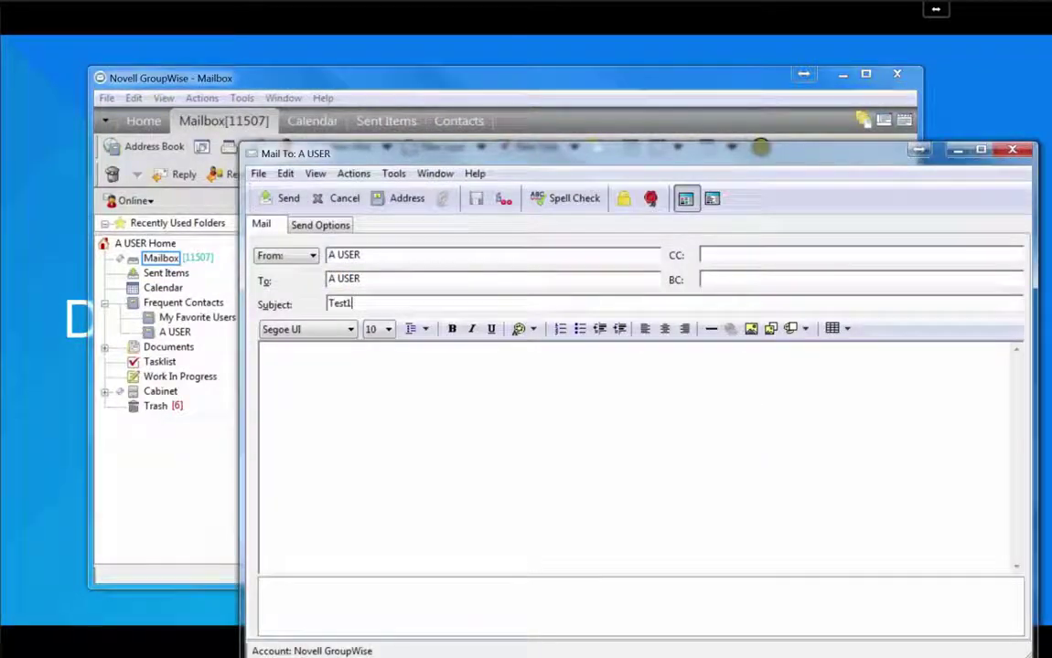
key(Tab)
text(Test1)
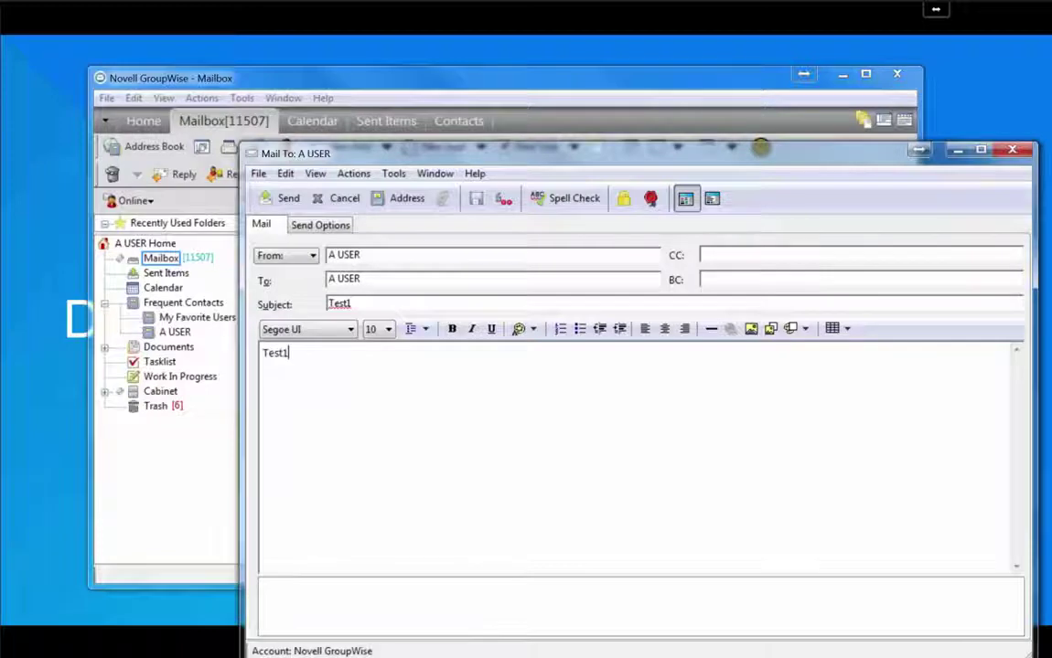
click(281, 199)
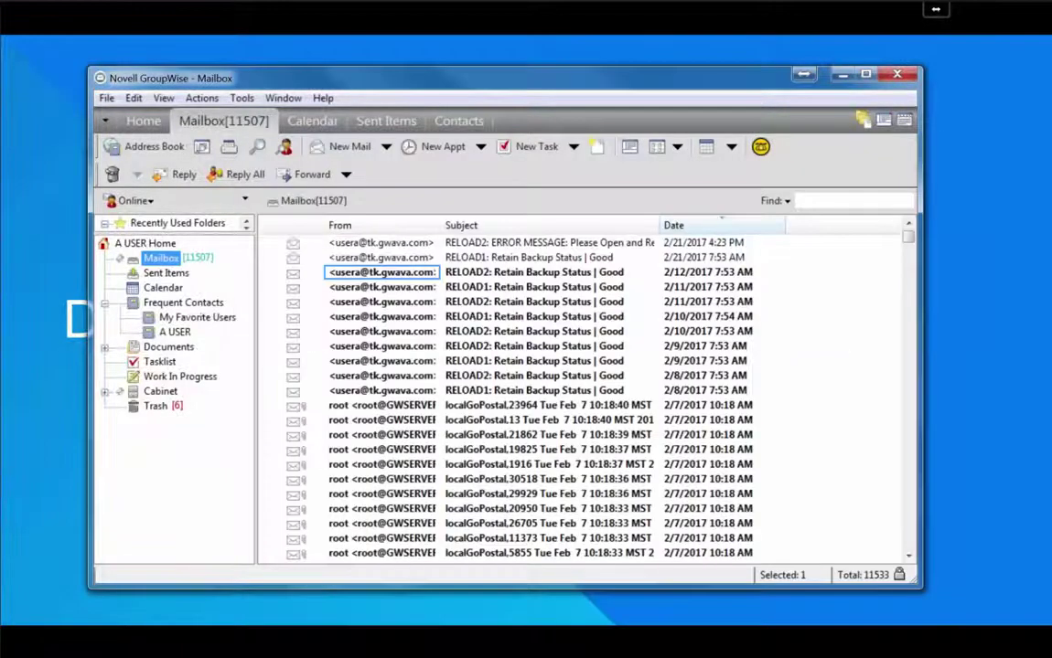
Delete and empty the received Test1 message, confirming the permanent deletion
click(382, 242)
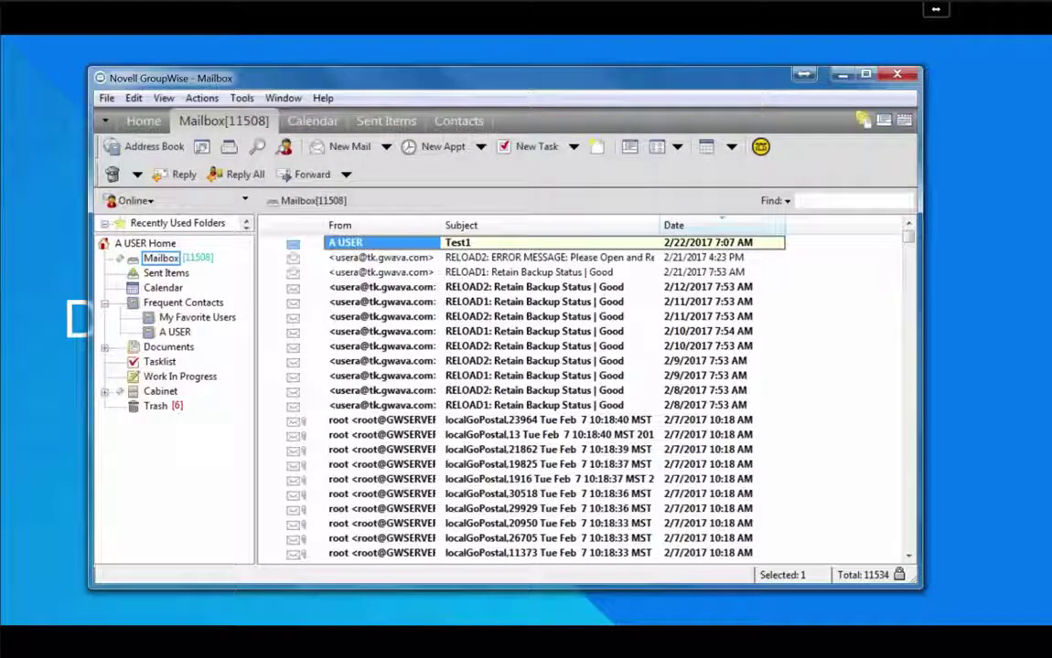
right_click(342, 241)
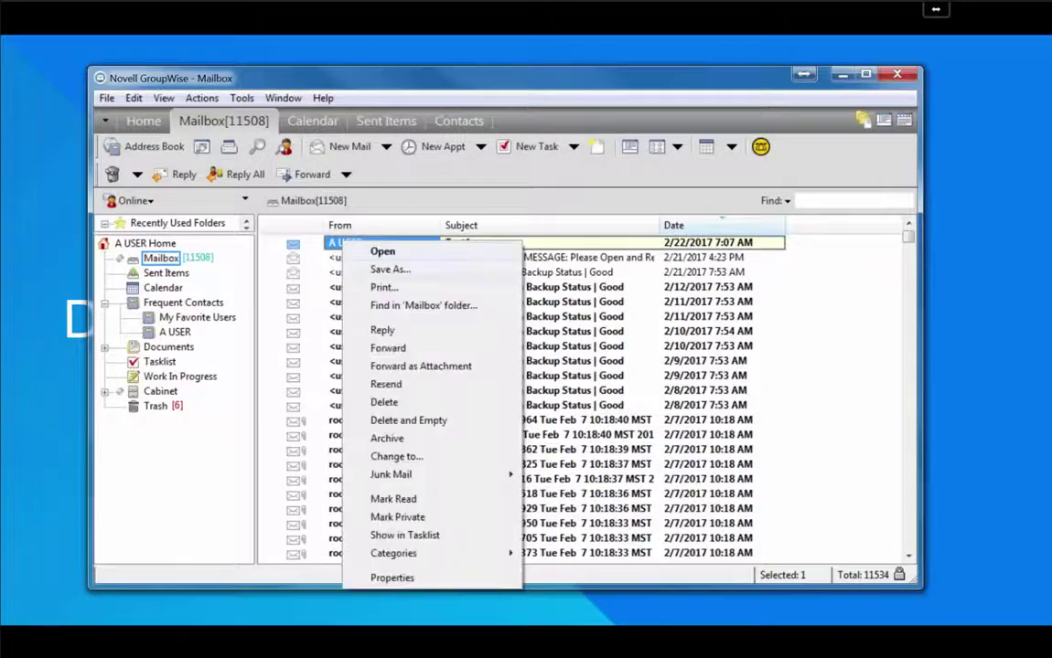
click(409, 420)
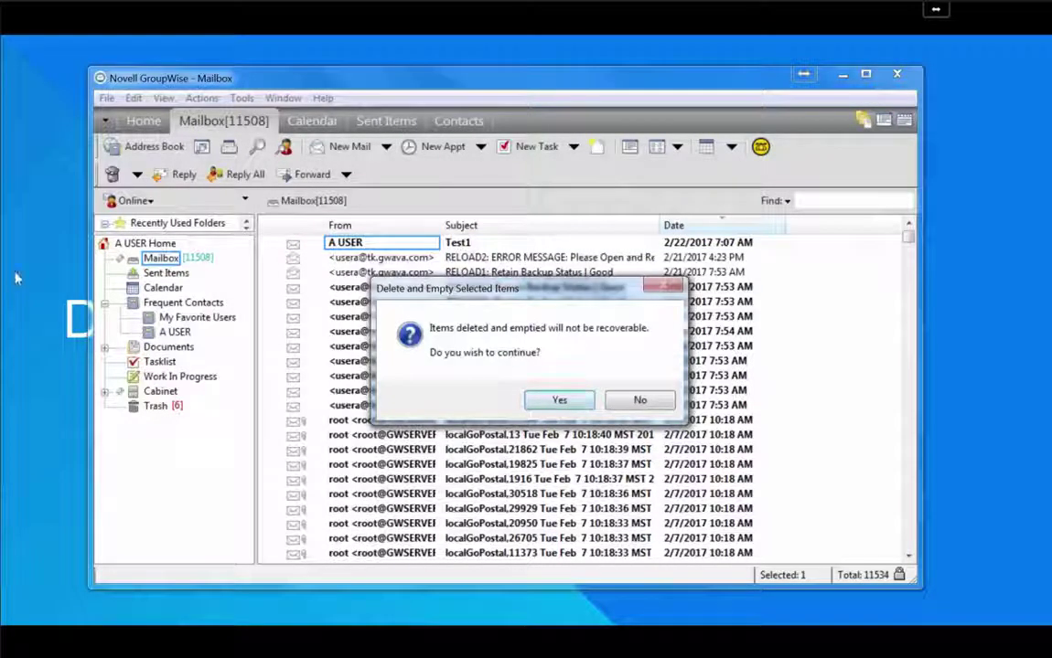
key(Return)
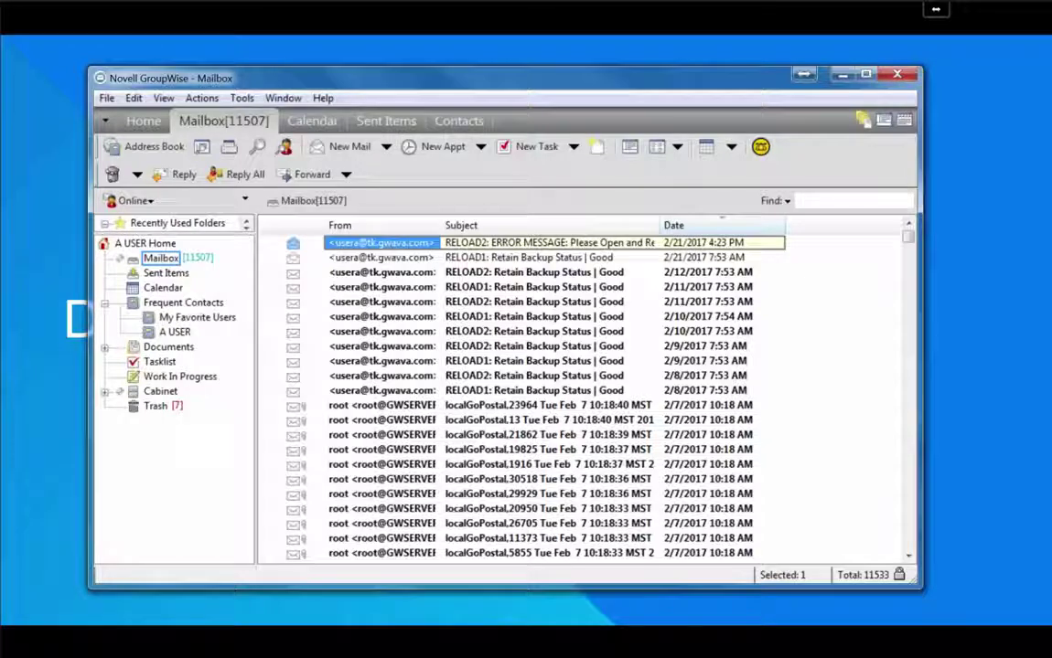
Select the localGoPostal messages from 20129 through 27094 and delete and empty them
scroll(645, 383, down, 2)
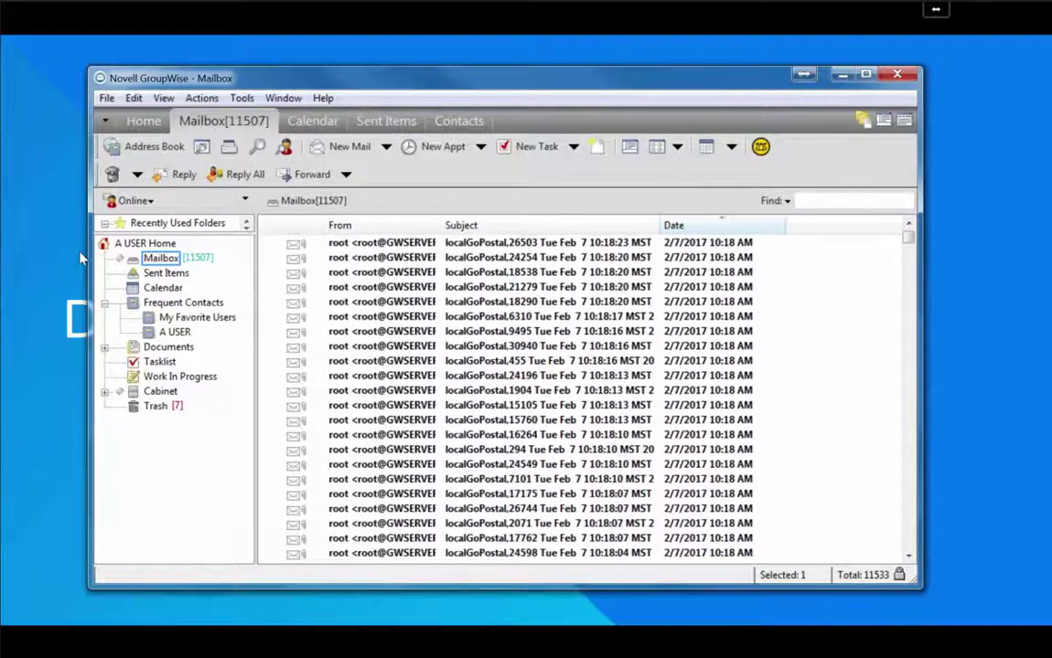
click(382, 331)
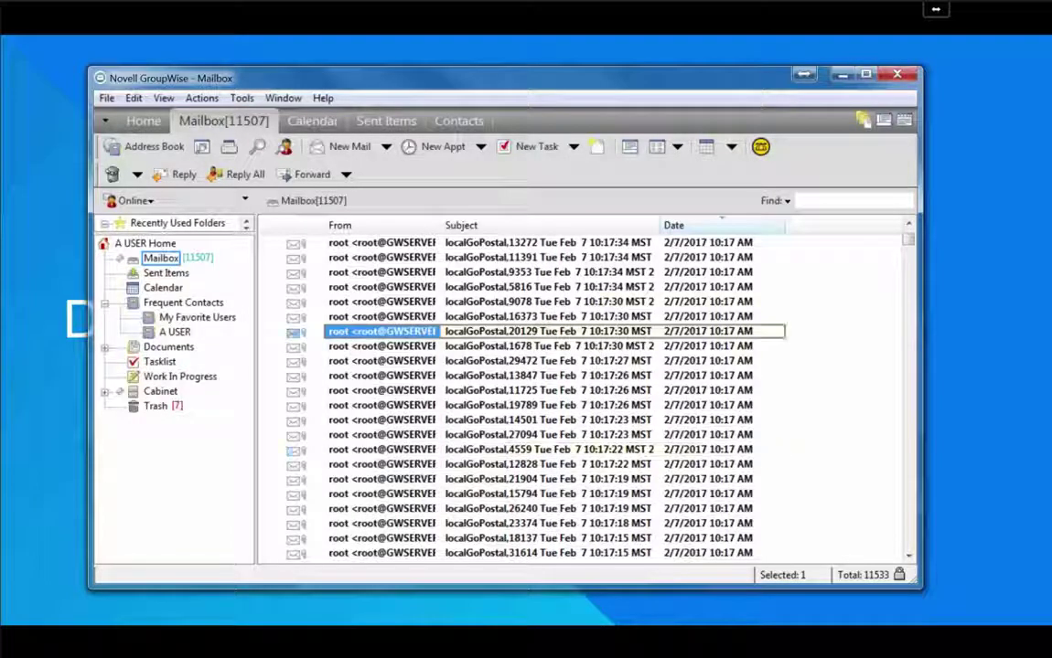
shift+click(382, 435)
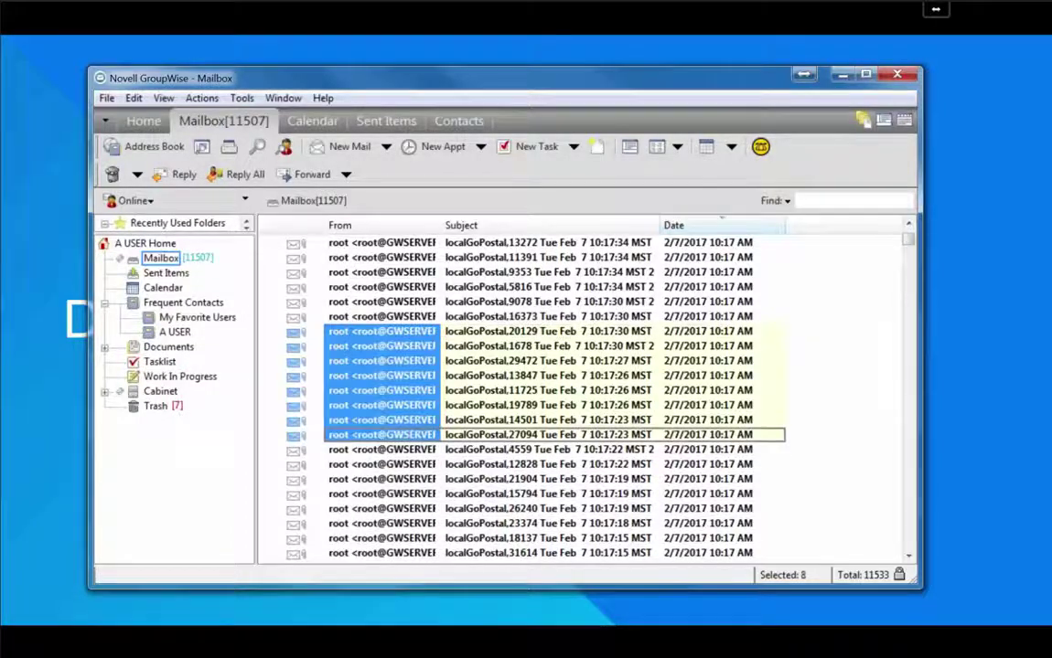
right_click(368, 424)
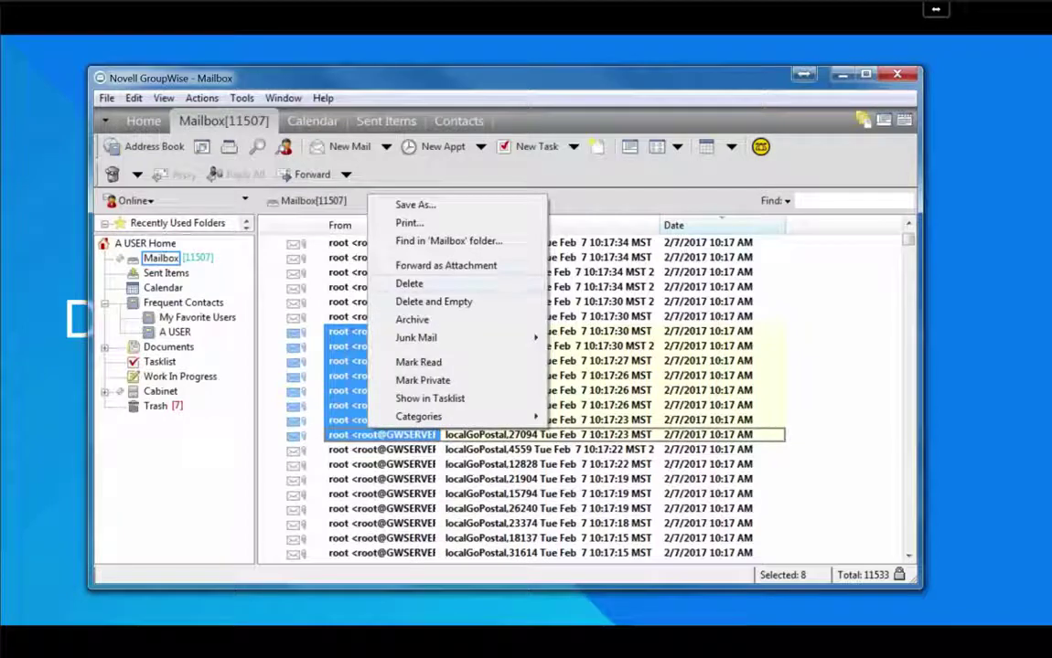
click(433, 301)
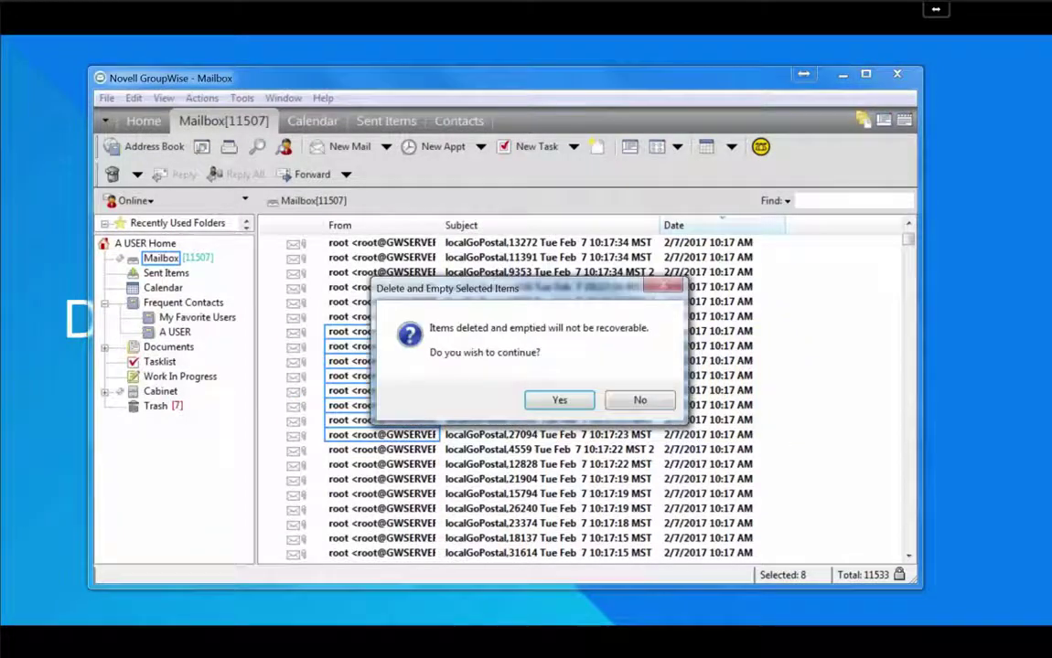
key(Return)
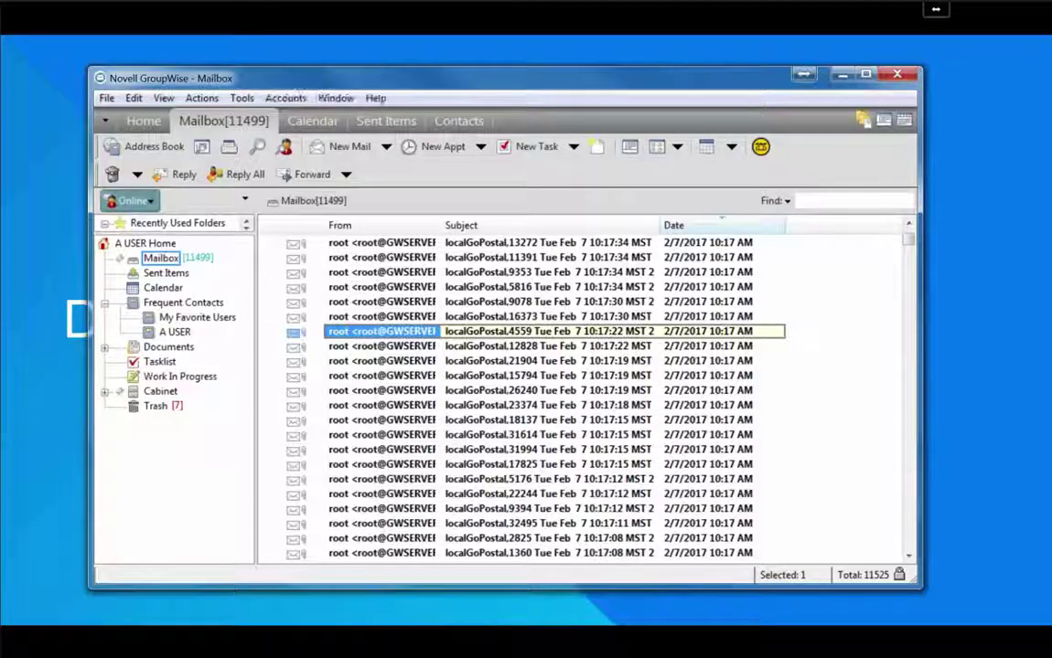
Switch the mailbox mode from Online to Backup
click(130, 200)
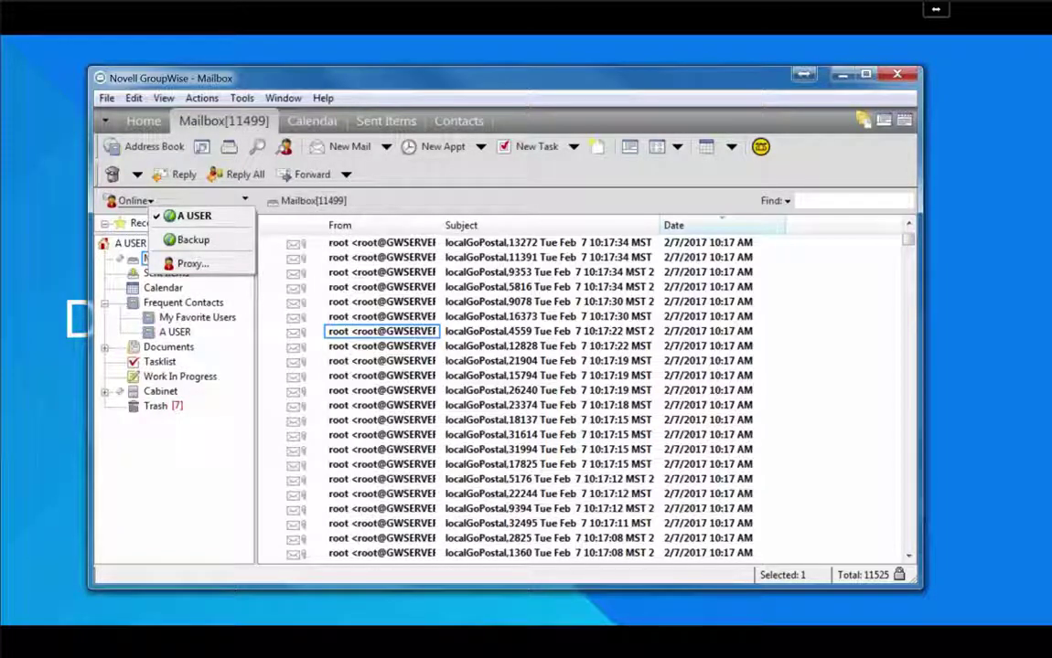
click(193, 239)
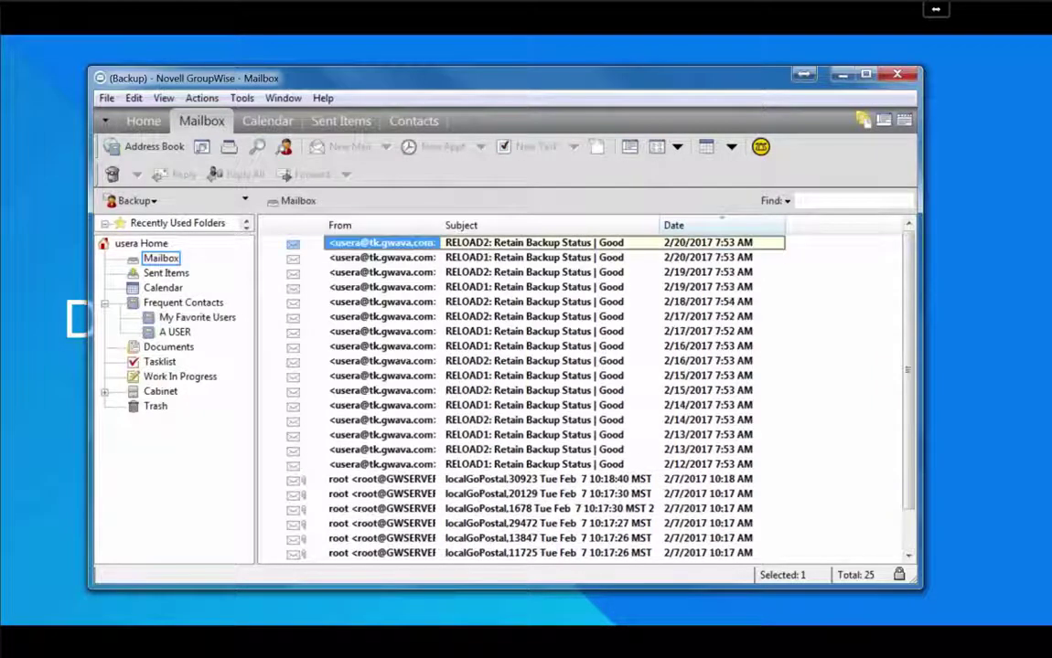
Select all 25 backup messages, restore them, and switch back to Online mode
scroll(585, 397, down, 1)
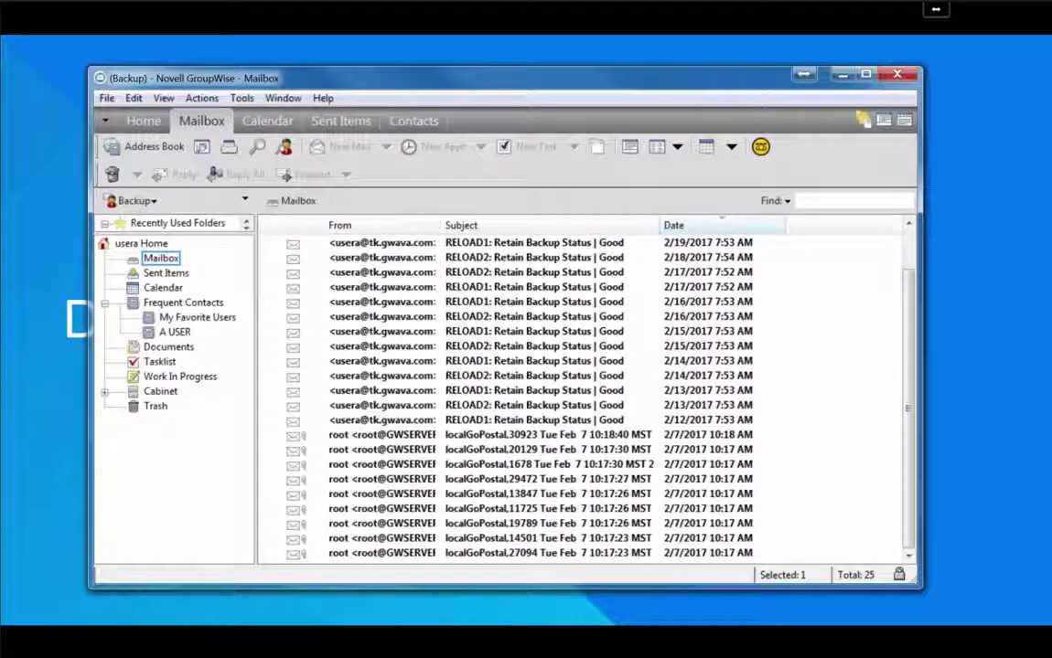
key(ctrl+a)
right_click(342, 445)
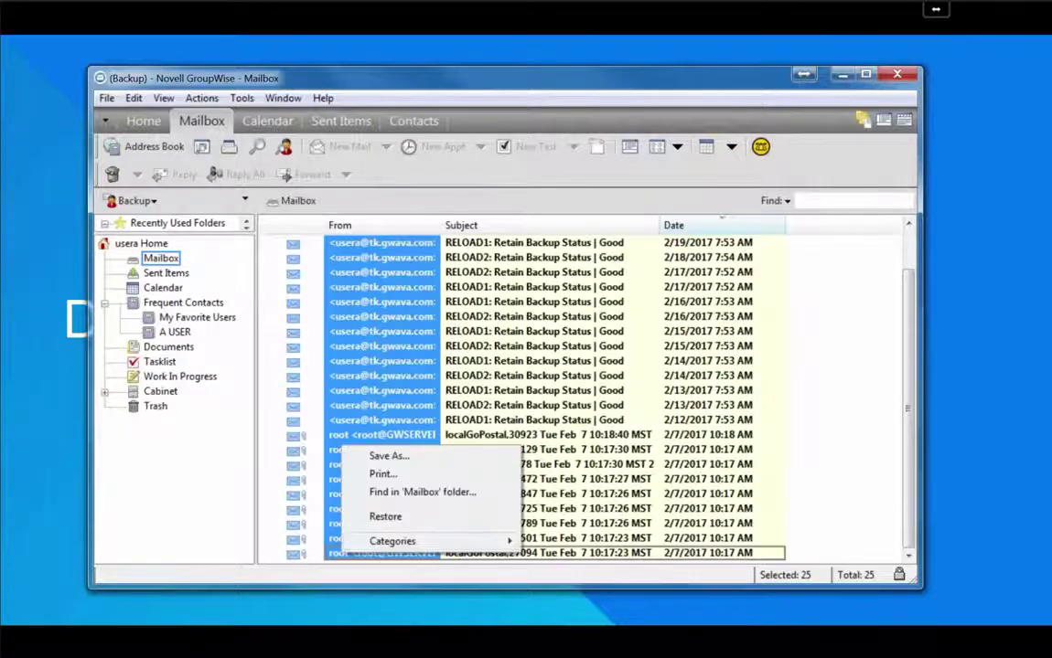
click(385, 516)
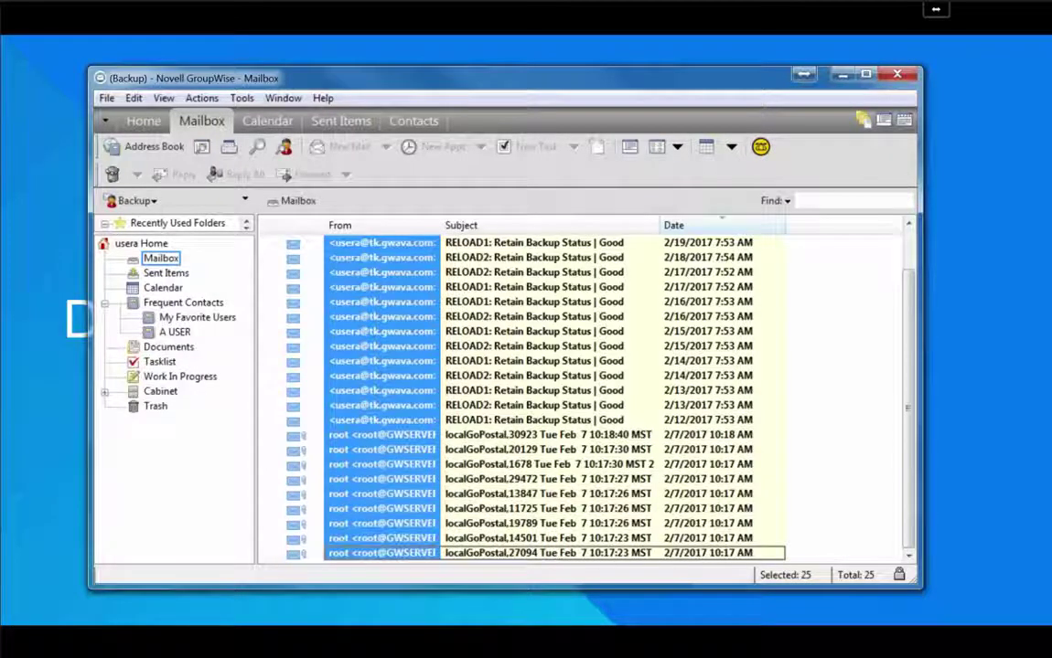
click(133, 201)
click(188, 214)
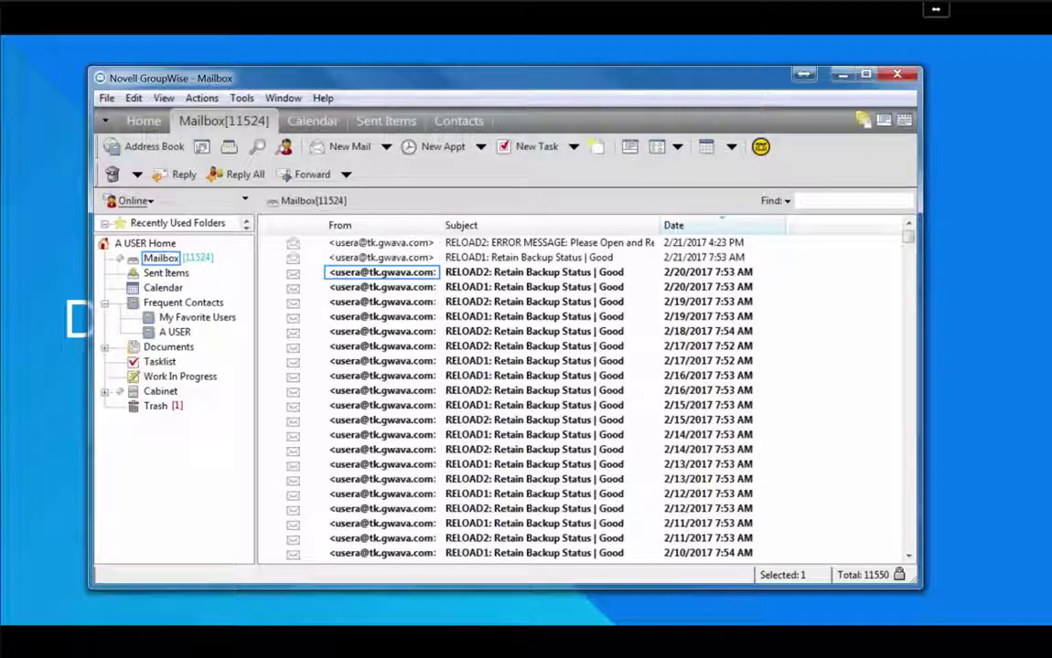
Leave the slideshow and view the On-Site Reload Server status on the RELOAD1 monitor page
key(Right)
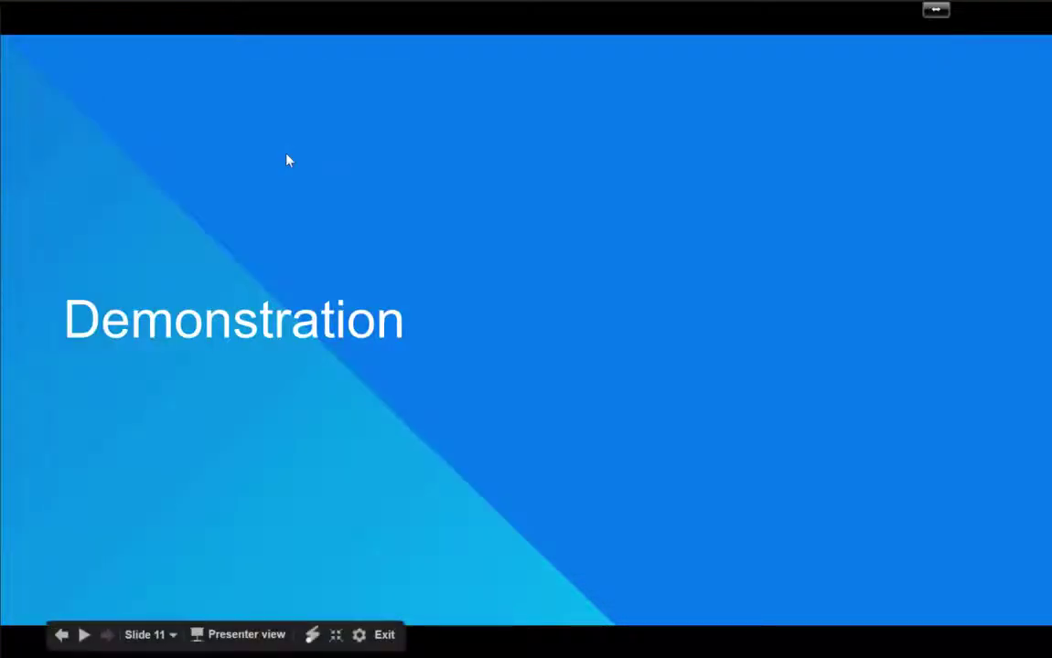
key(Escape)
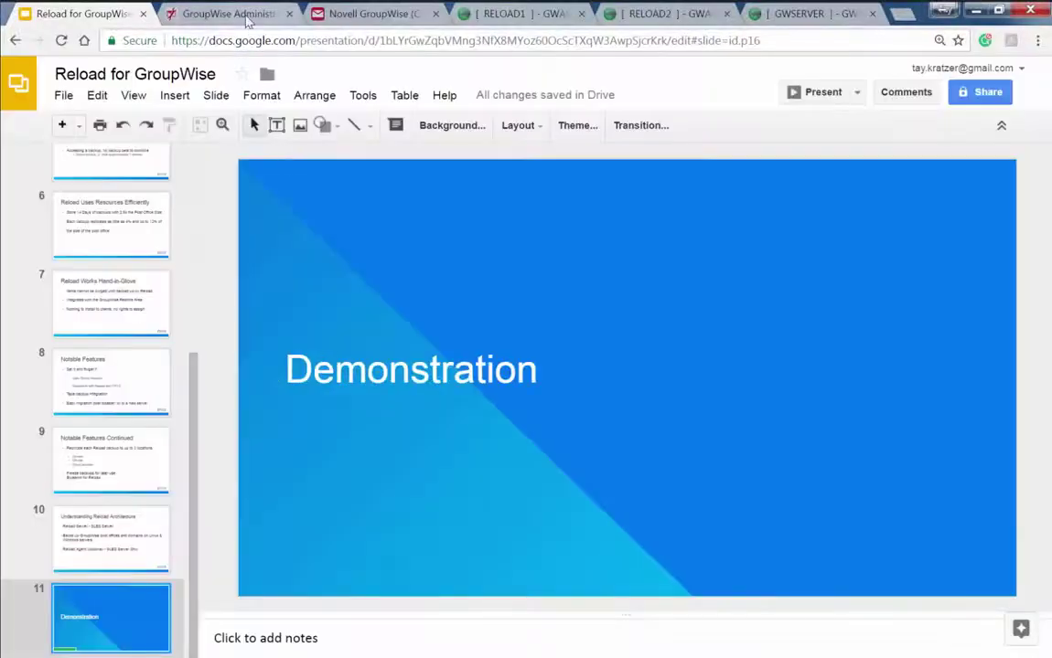
click(247, 17)
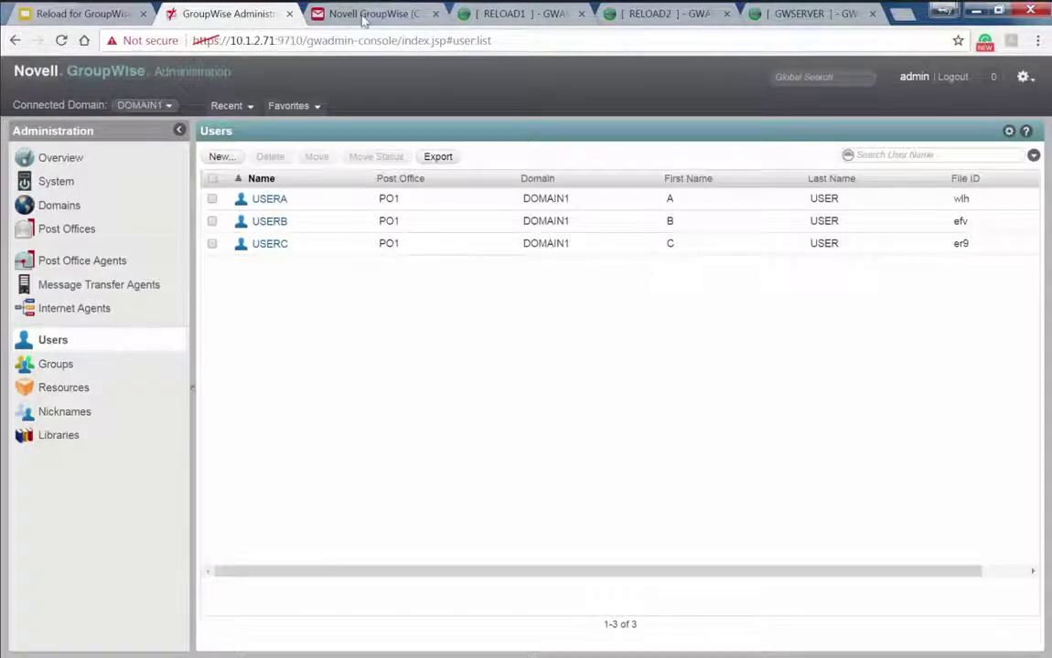
click(499, 18)
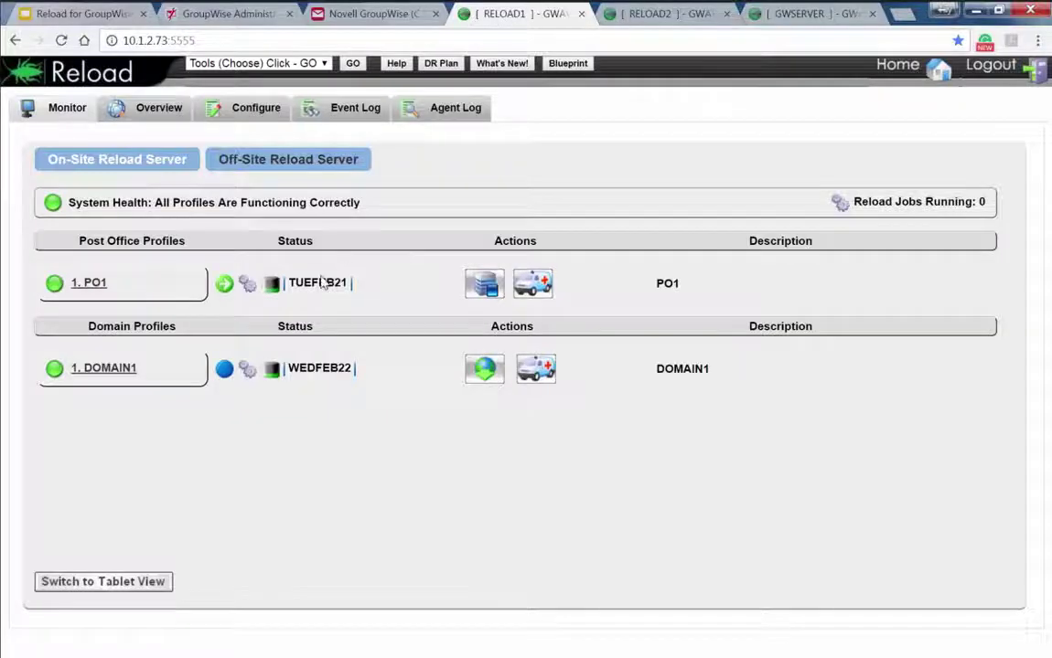
mouse_move(316, 277)
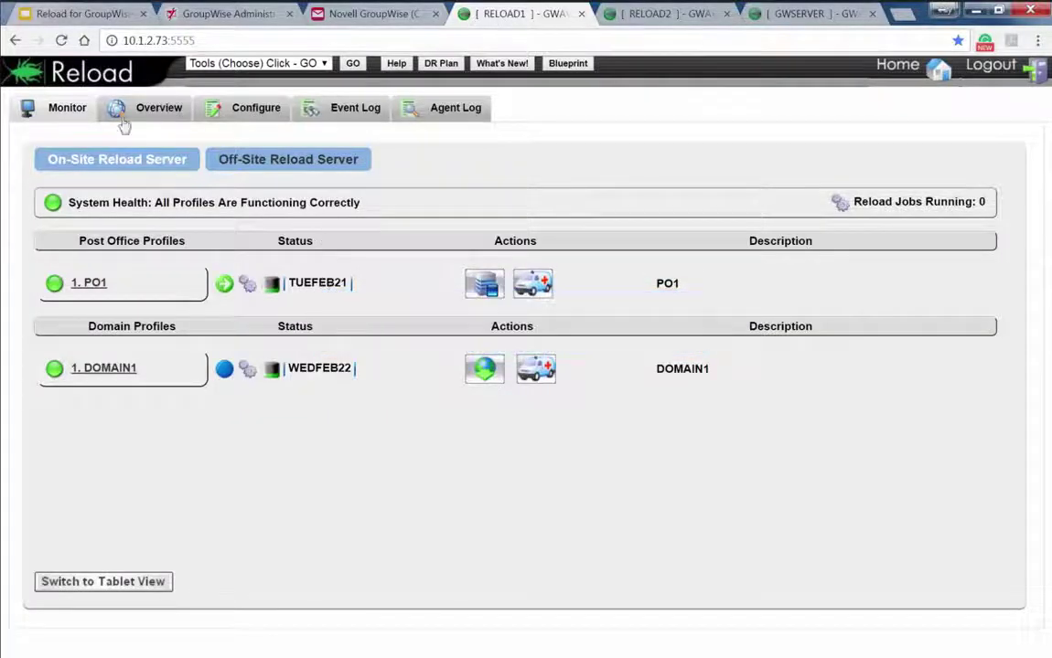
click(96, 163)
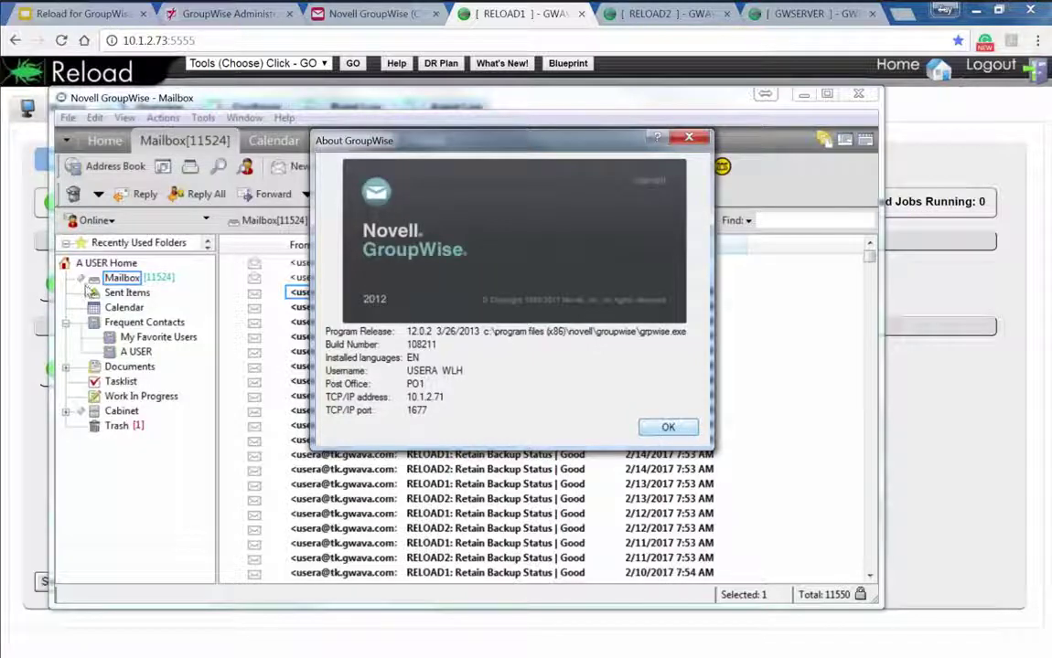
Close the About GroupWise box and minimize the GroupWise mailbox window
click(662, 427)
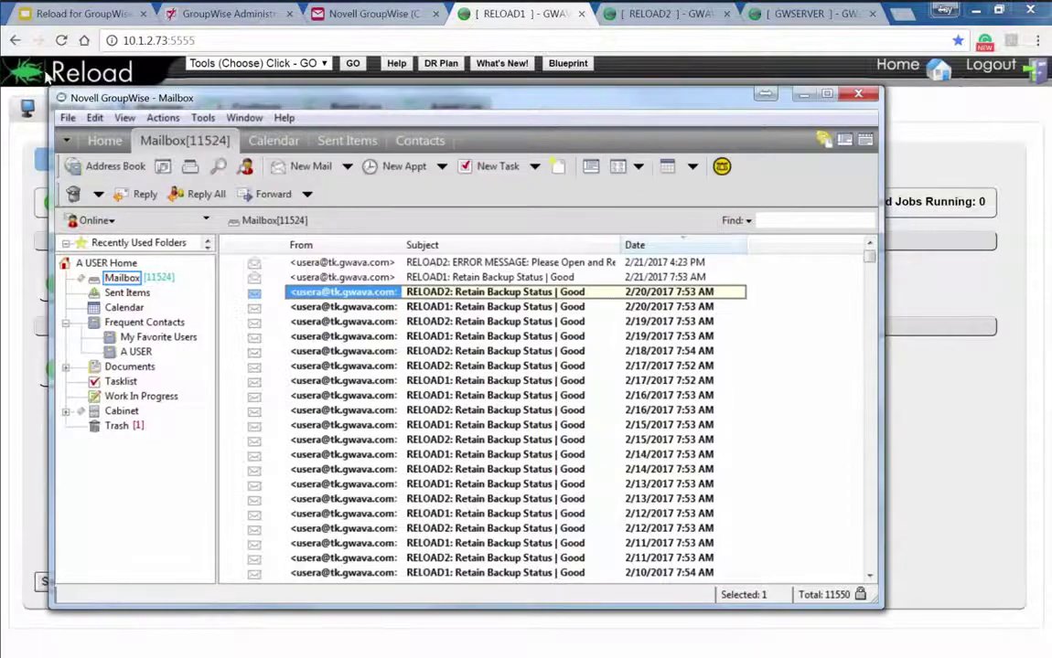
drag(57, 75, 73, 72)
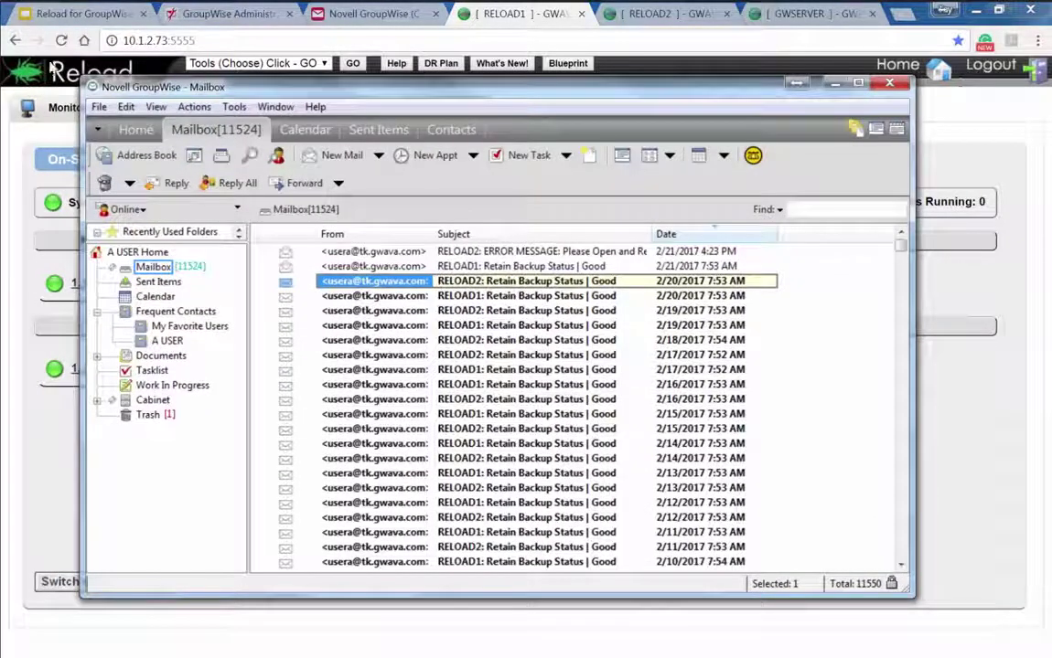
click(45, 68)
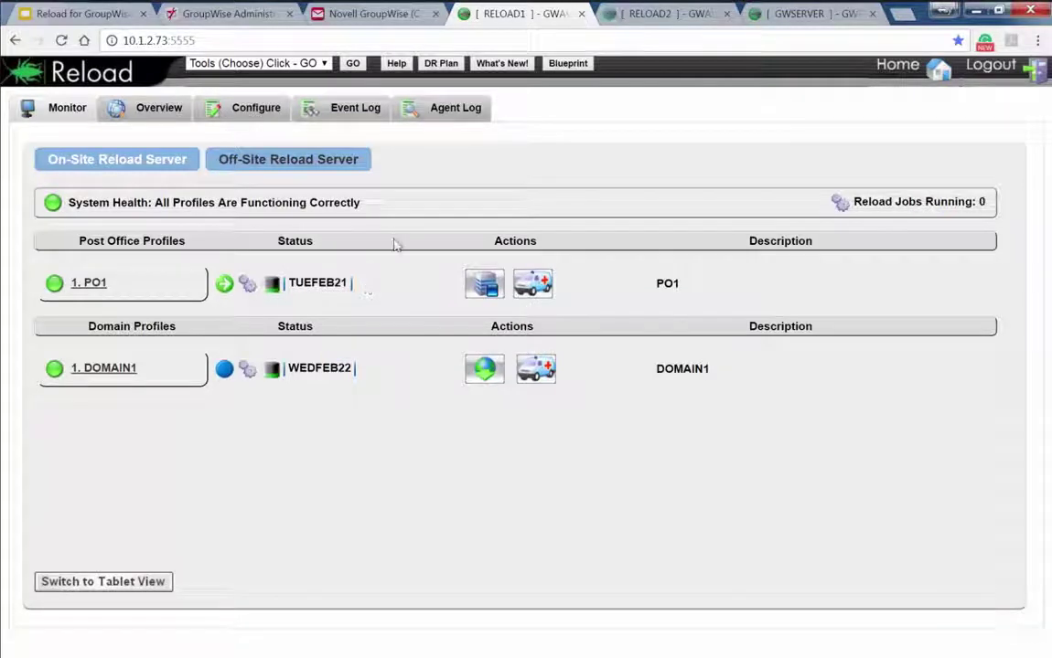
Inspect the Reload restore area's path /mnt/backup/connect/restore under System > Restore Area Management
click(233, 14)
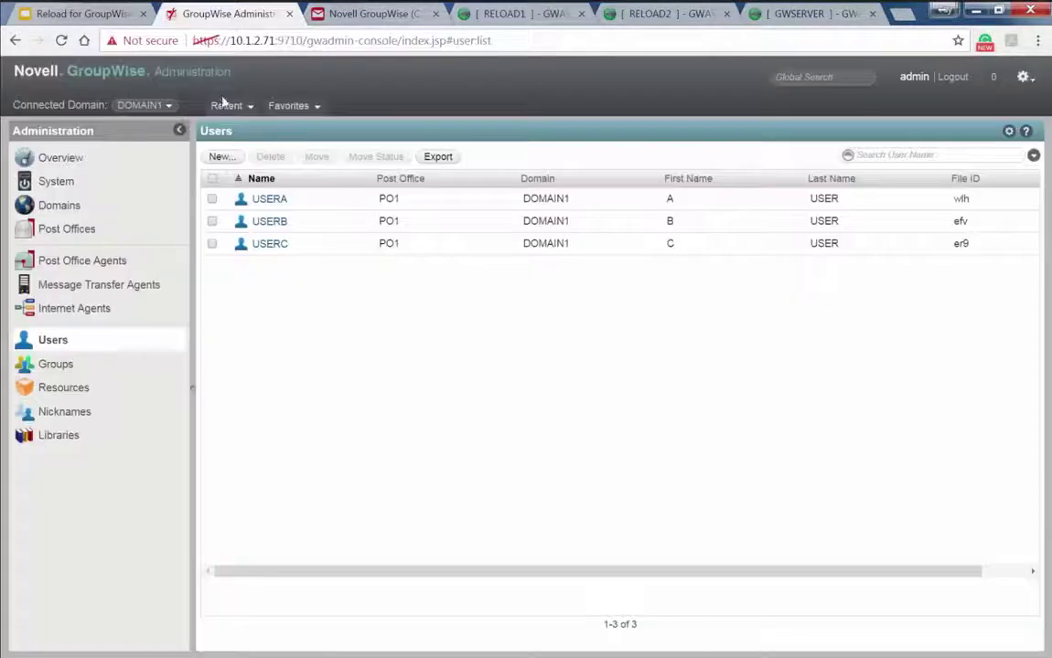
click(57, 183)
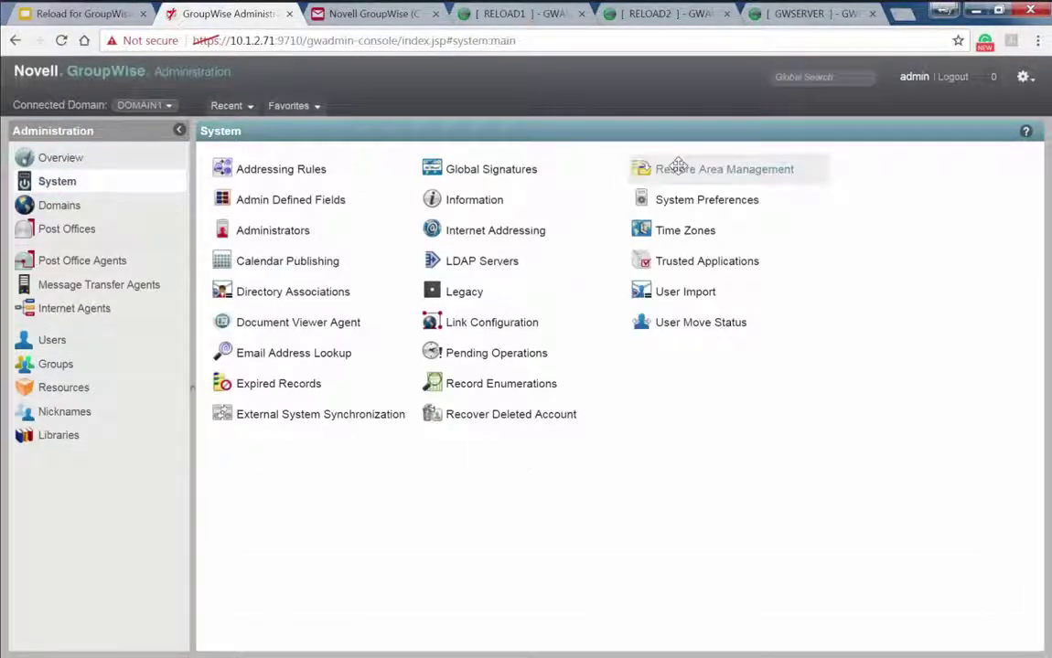
click(677, 168)
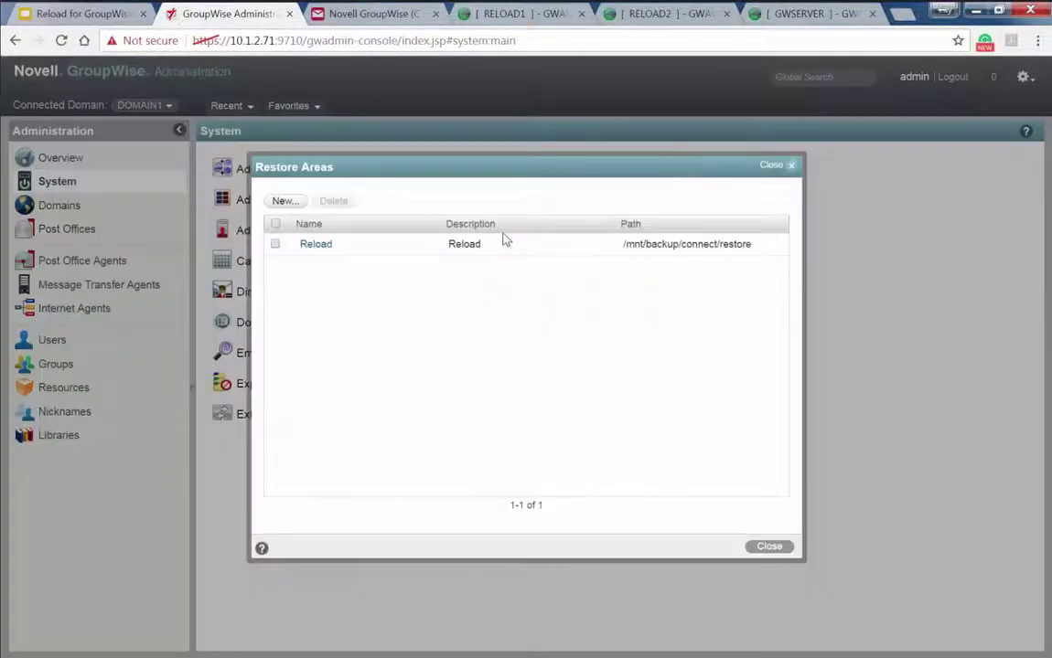
click(326, 248)
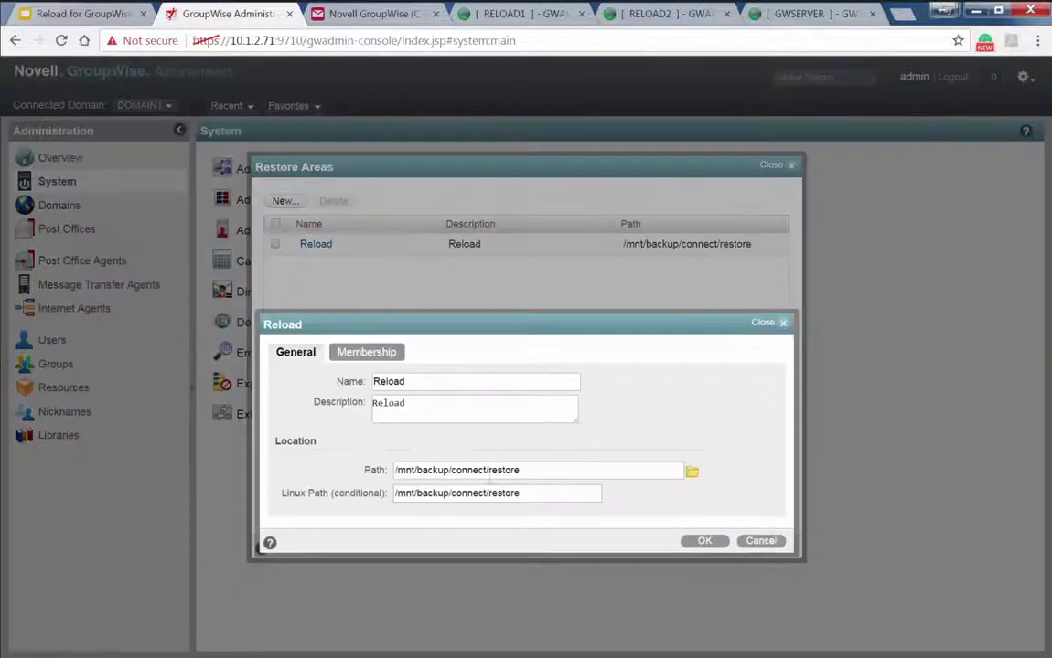
triple_click(531, 471)
click(412, 470)
drag(411, 470, 445, 470)
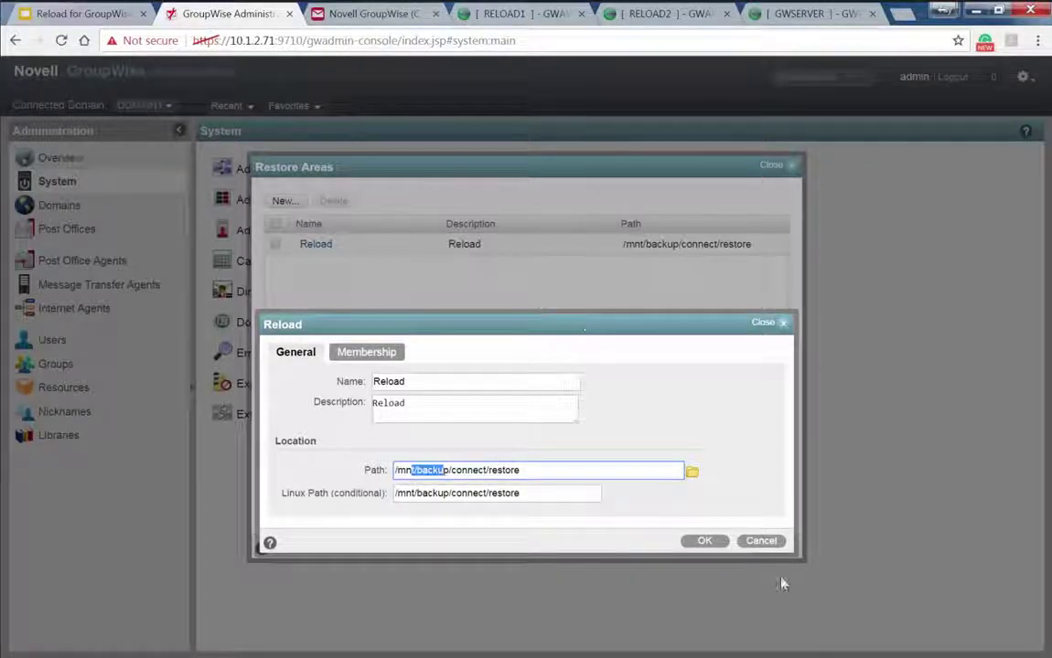
click(774, 541)
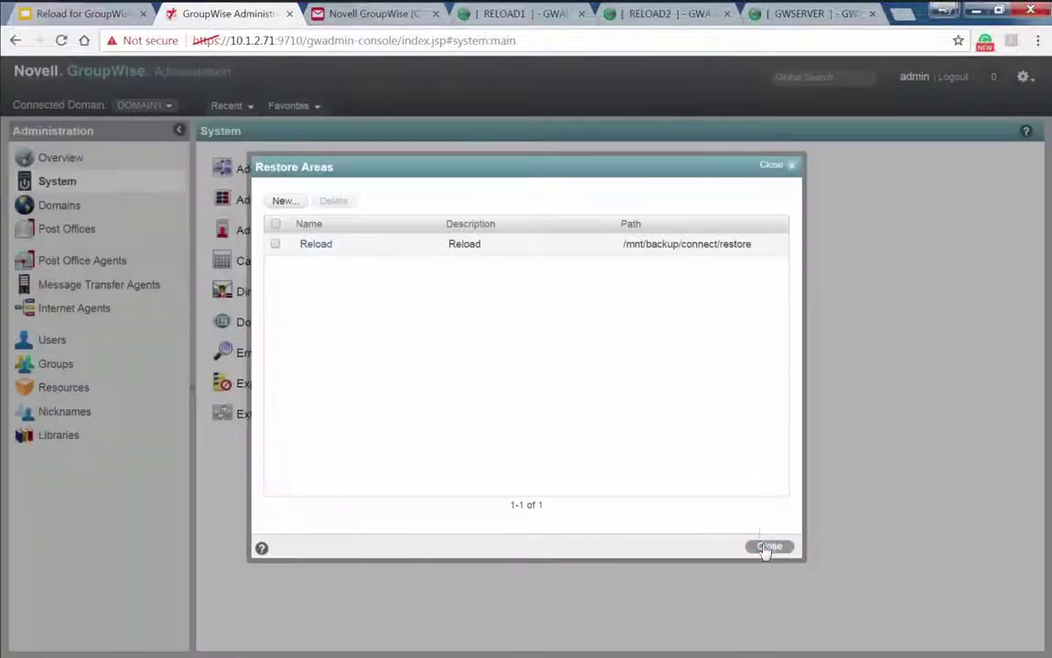
click(768, 549)
Show the client's Backup mailbox option, then reopen the Reload restore area's path field
key(alt+Tab)
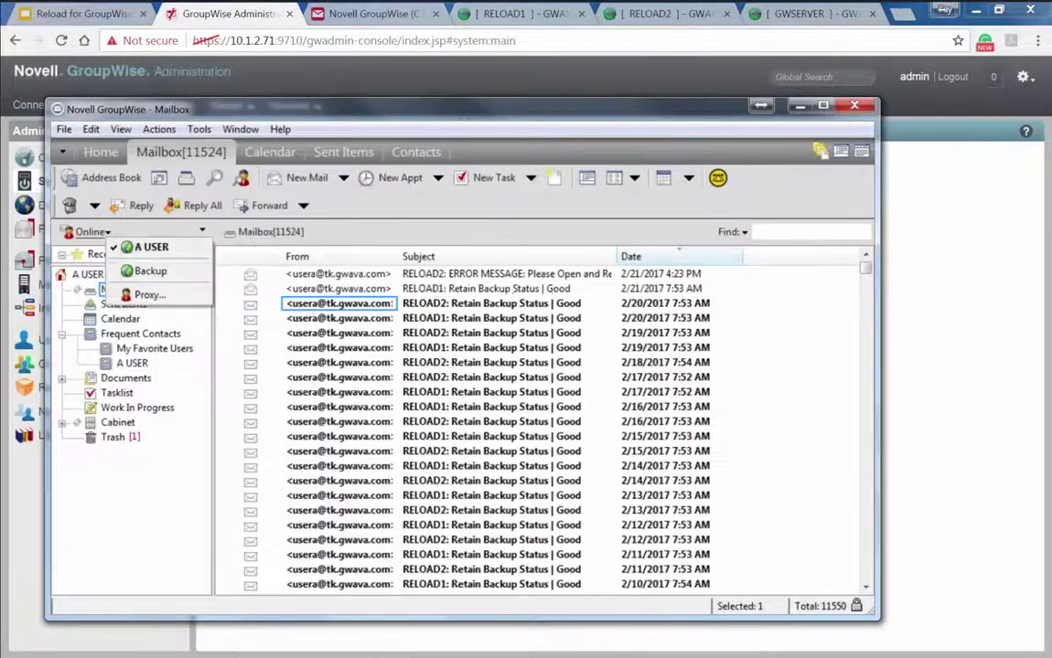
click(92, 231)
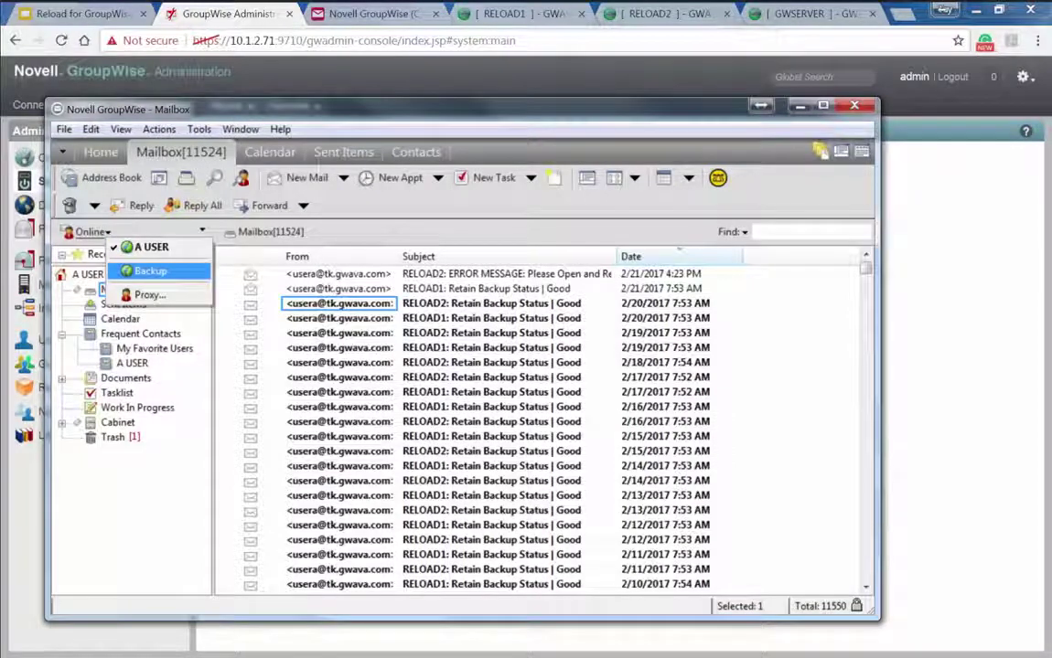
click(917, 294)
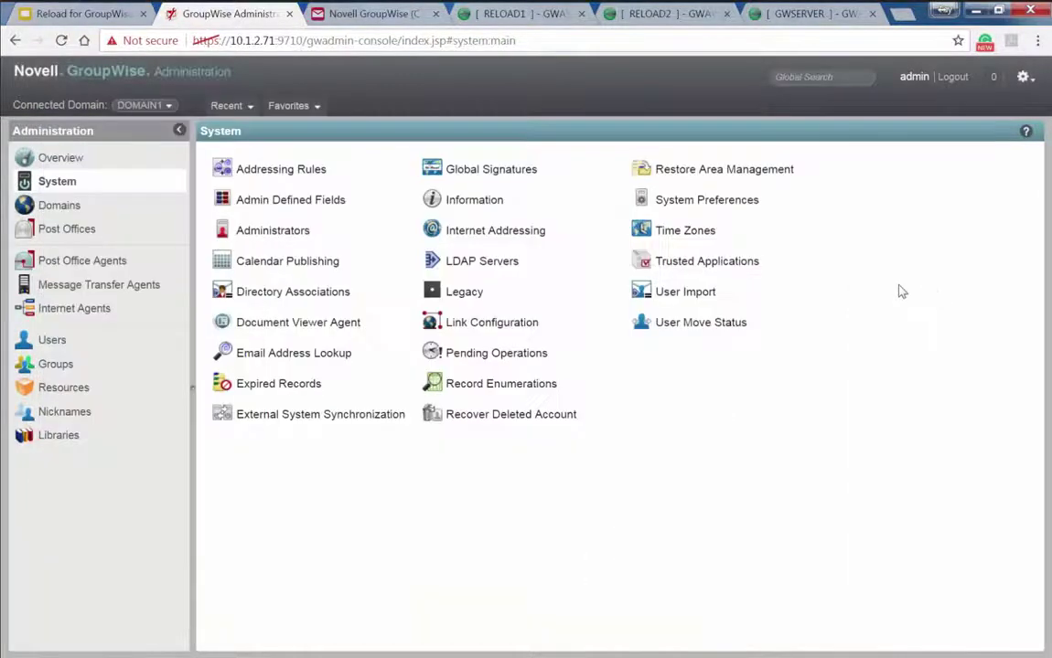
click(702, 171)
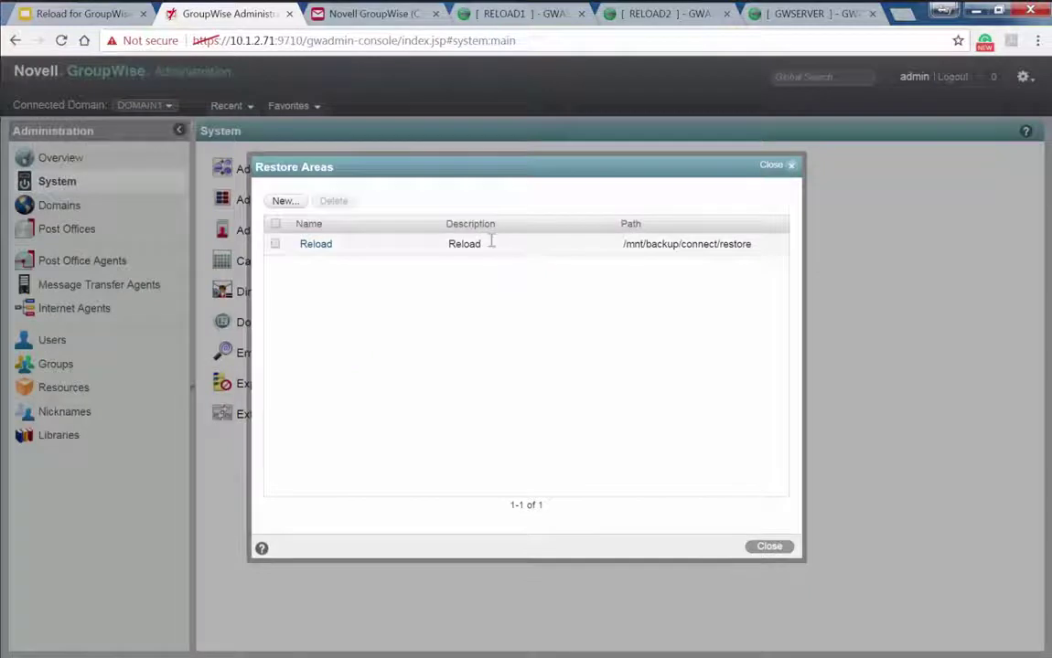
click(315, 244)
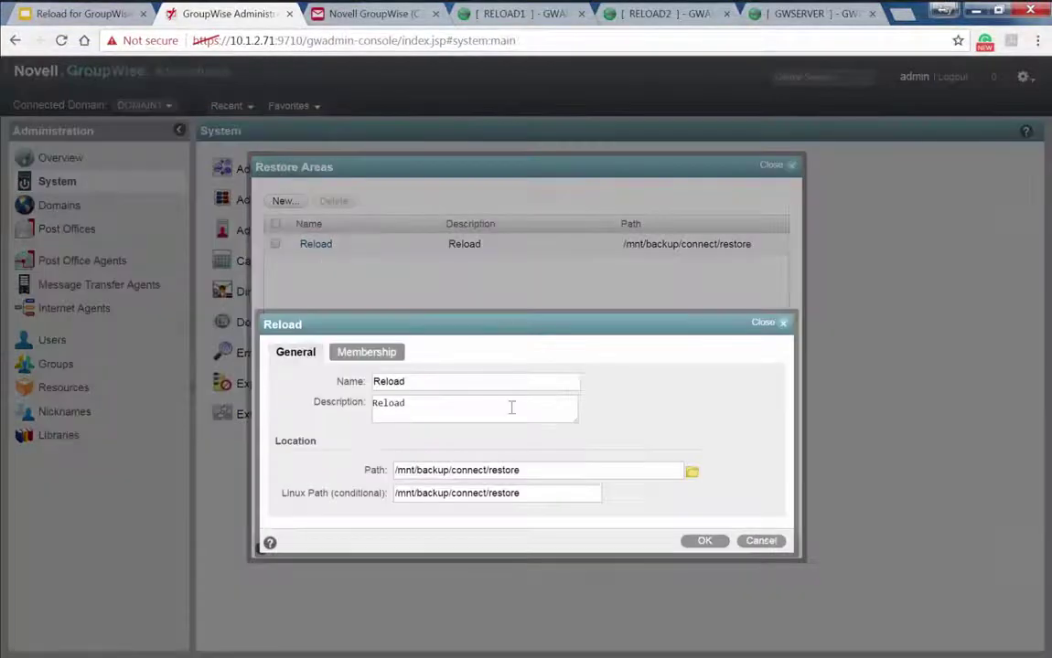
click(533, 471)
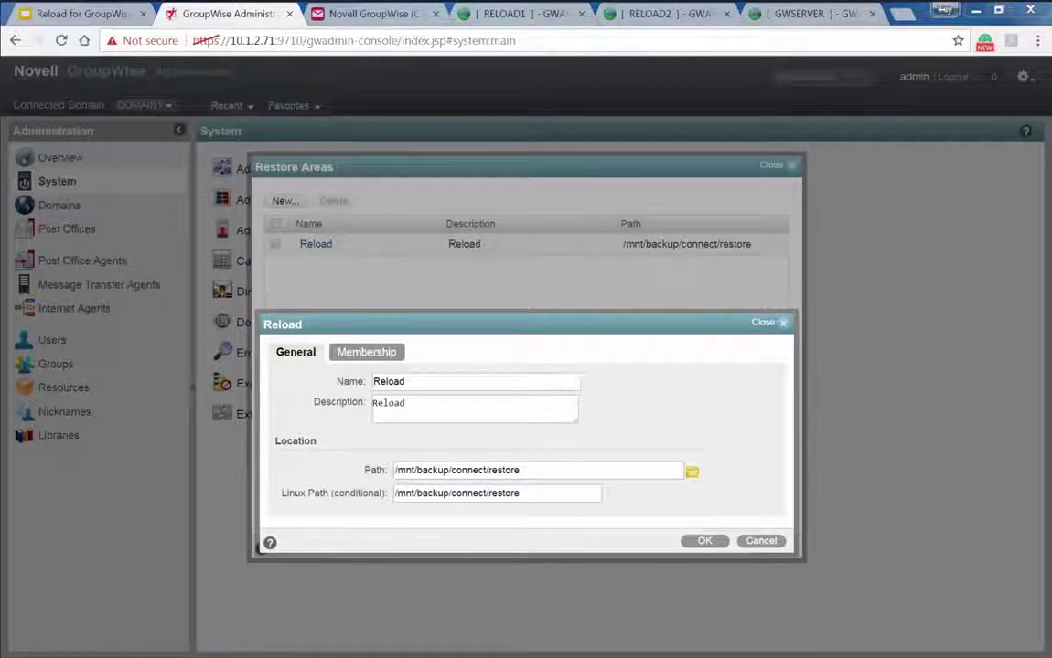
Clear the PuTTY screen and list the contents of /mnt/backup/connect/
drag(0, 64, 540, 82)
text(cl)
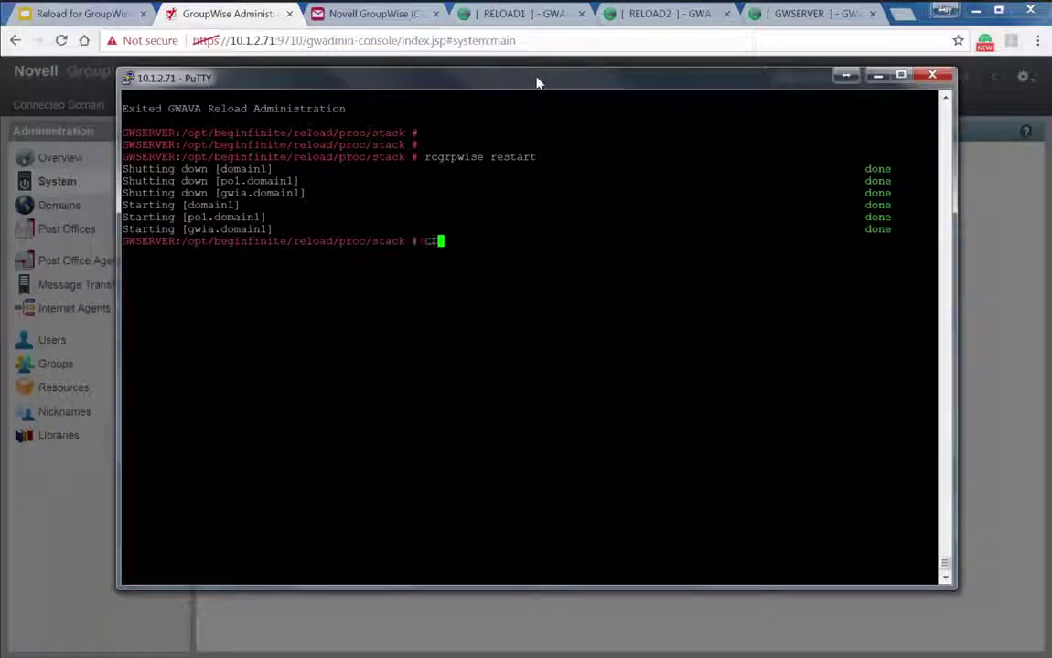
text(ear)
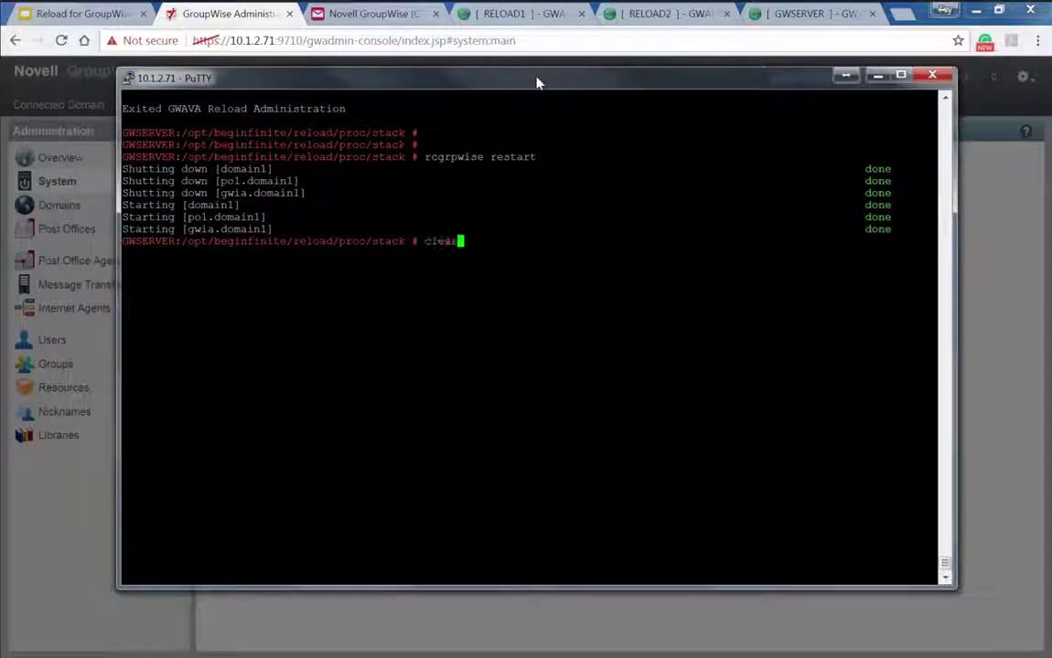
key(Return)
text(cd /mnt/)
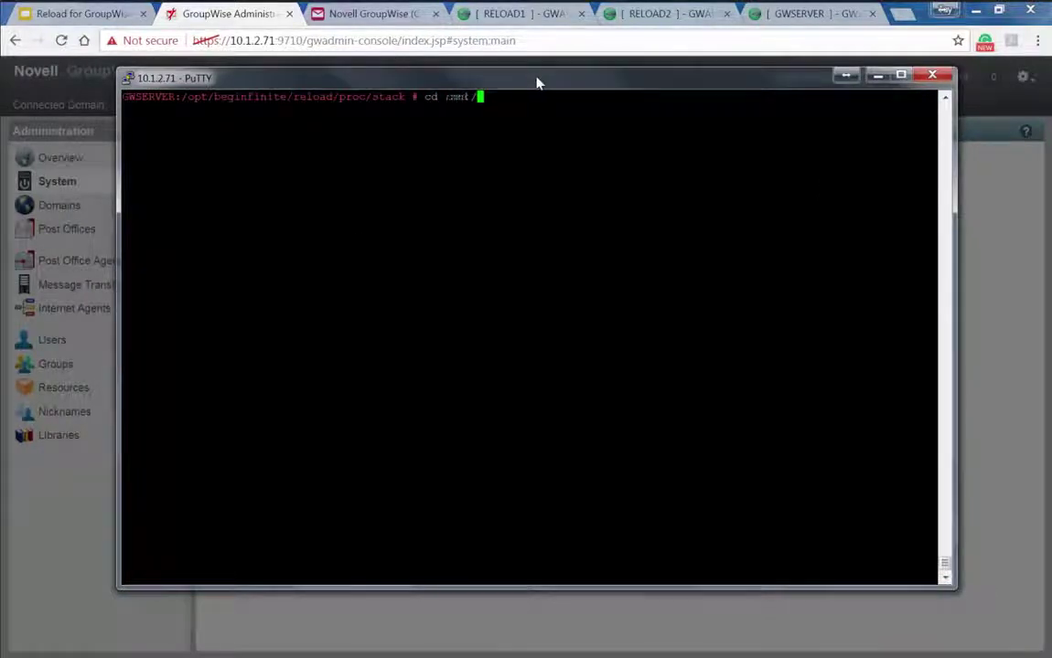
text(backup/connect/)
key(Return)
text(l)
key(Return)
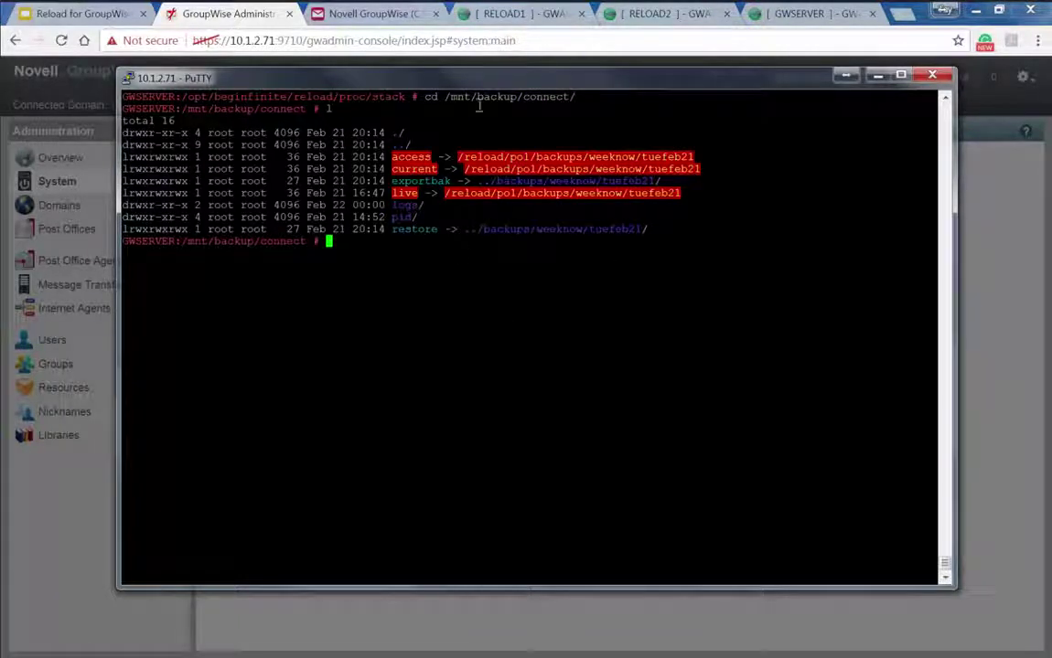
Highlight the restore link's target ../backups/weeknow/tuefeb21/ in the terminal listing
drag(449, 73, 331, 90)
click(800, 310)
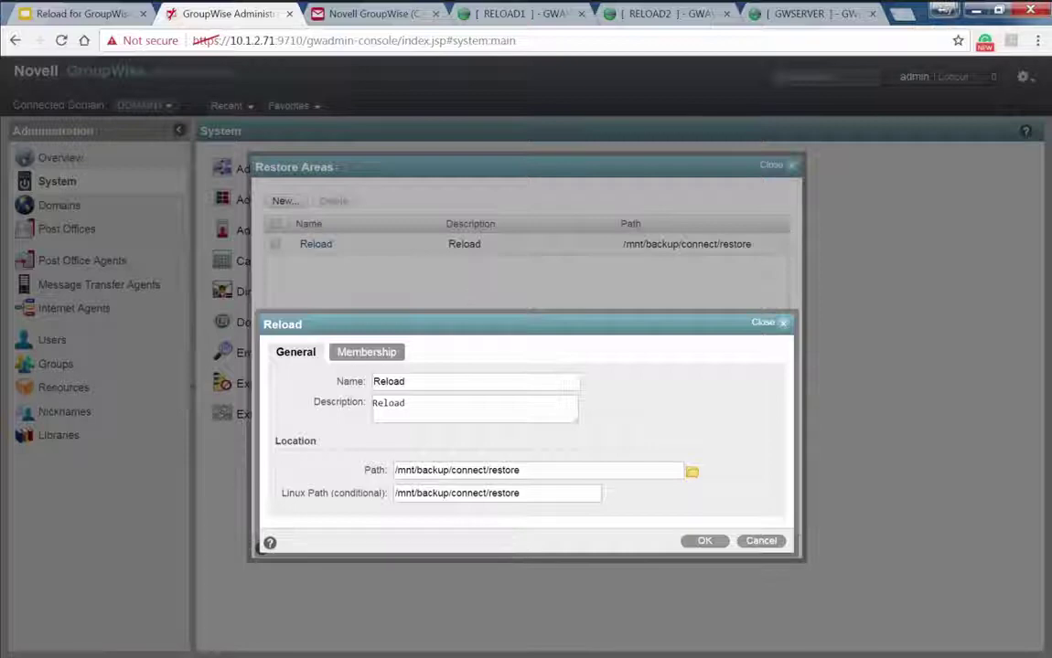
key(alt+Tab)
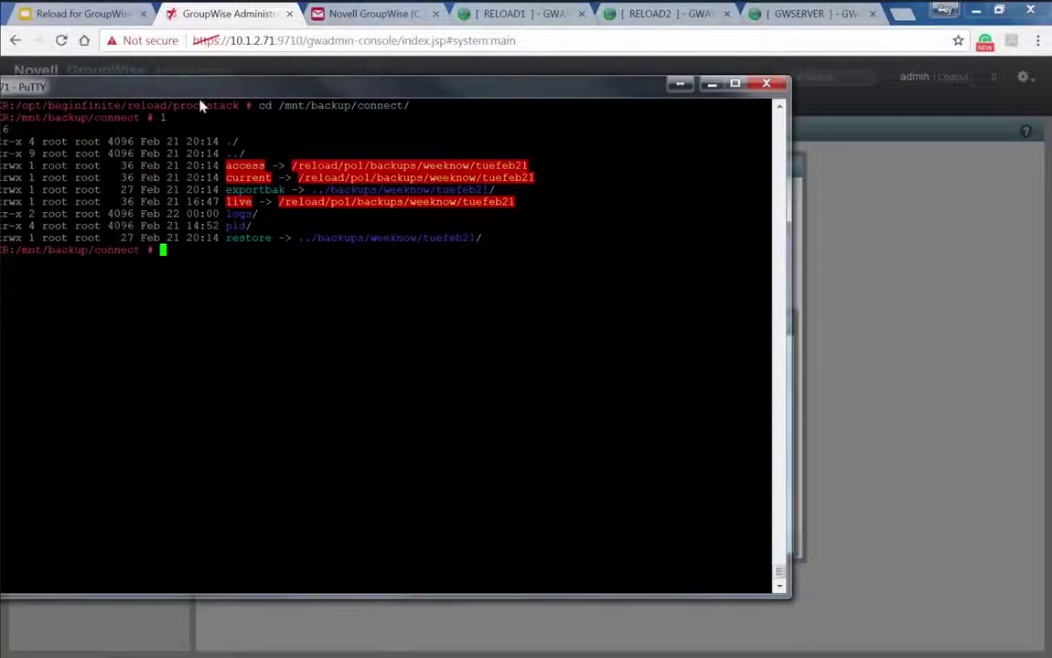
drag(233, 88, 354, 65)
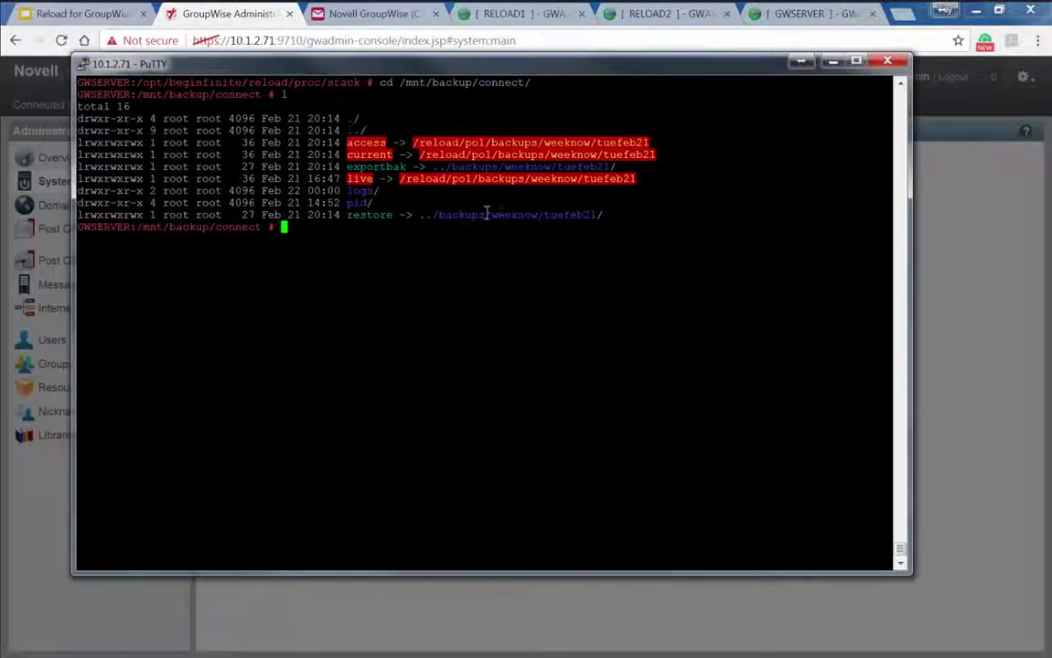
drag(602, 216, 547, 213)
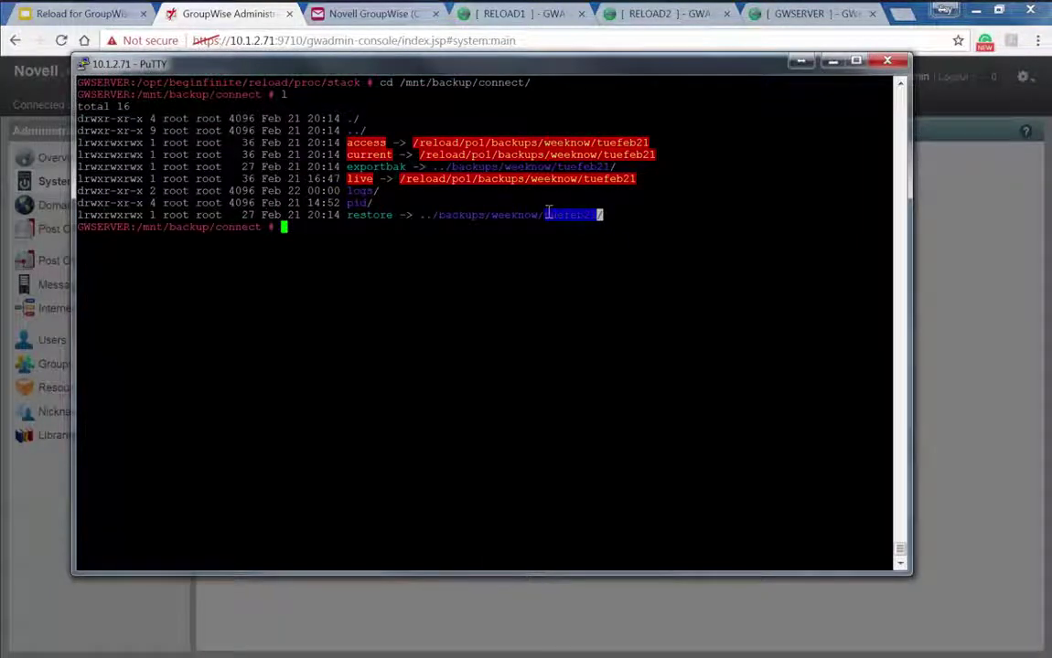
Turn on access to PO1's prior backup TUEFEB21-2 in the Reload console
click(484, 16)
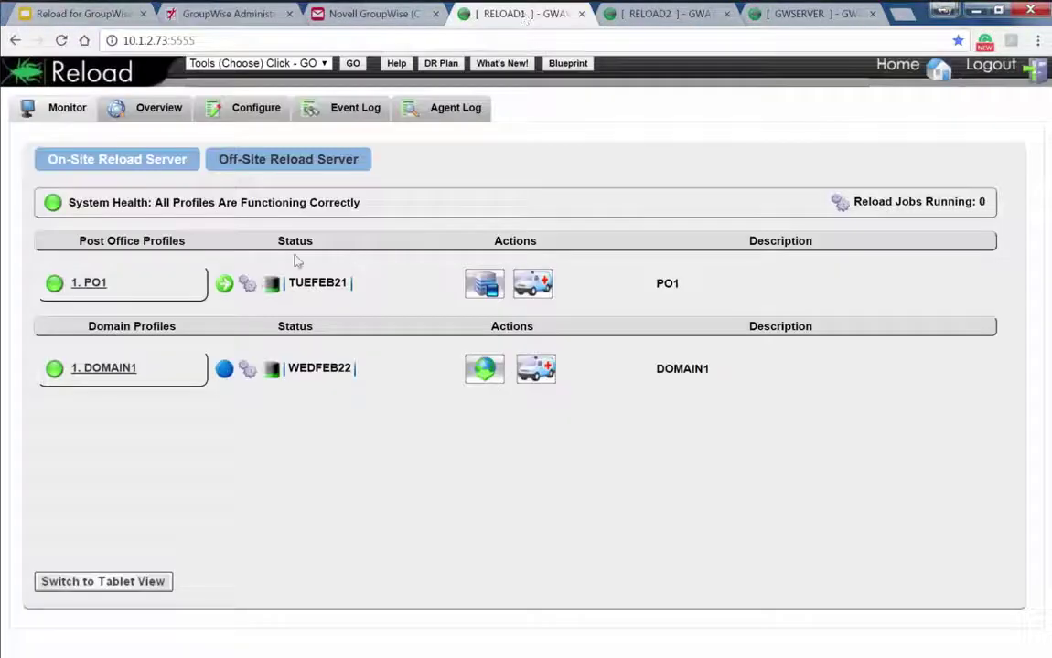
click(93, 285)
click(168, 148)
click(160, 289)
click(96, 333)
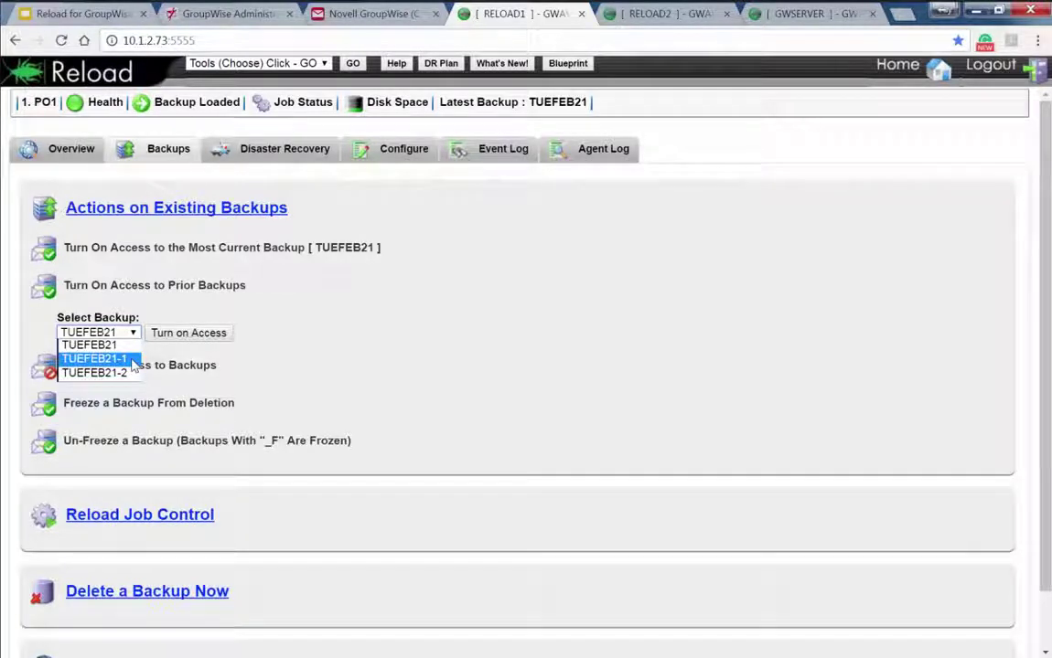
click(131, 374)
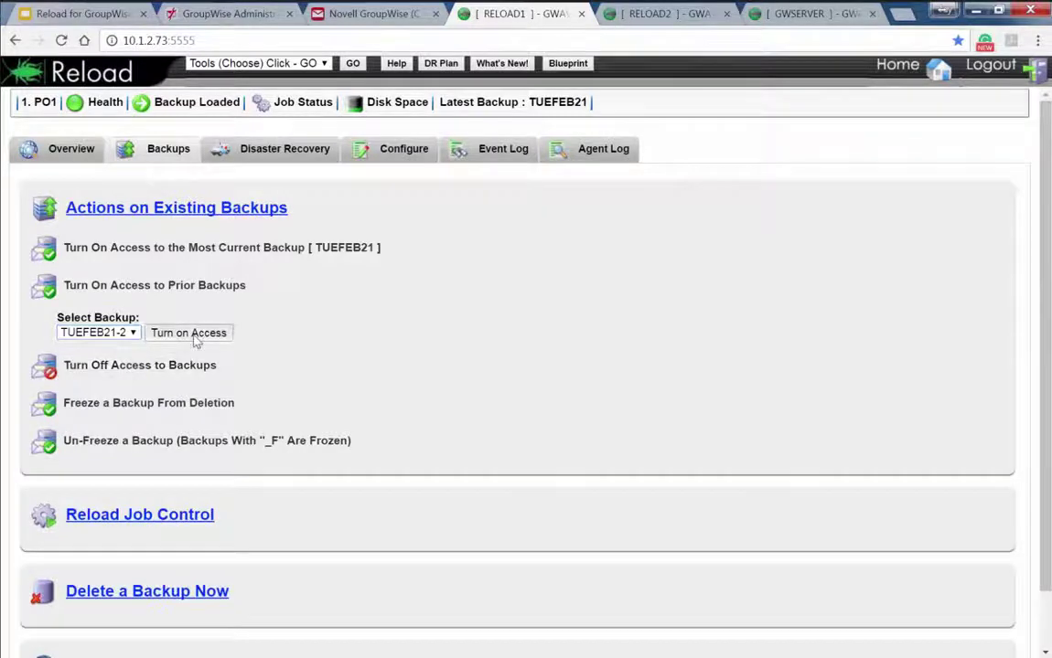
click(190, 335)
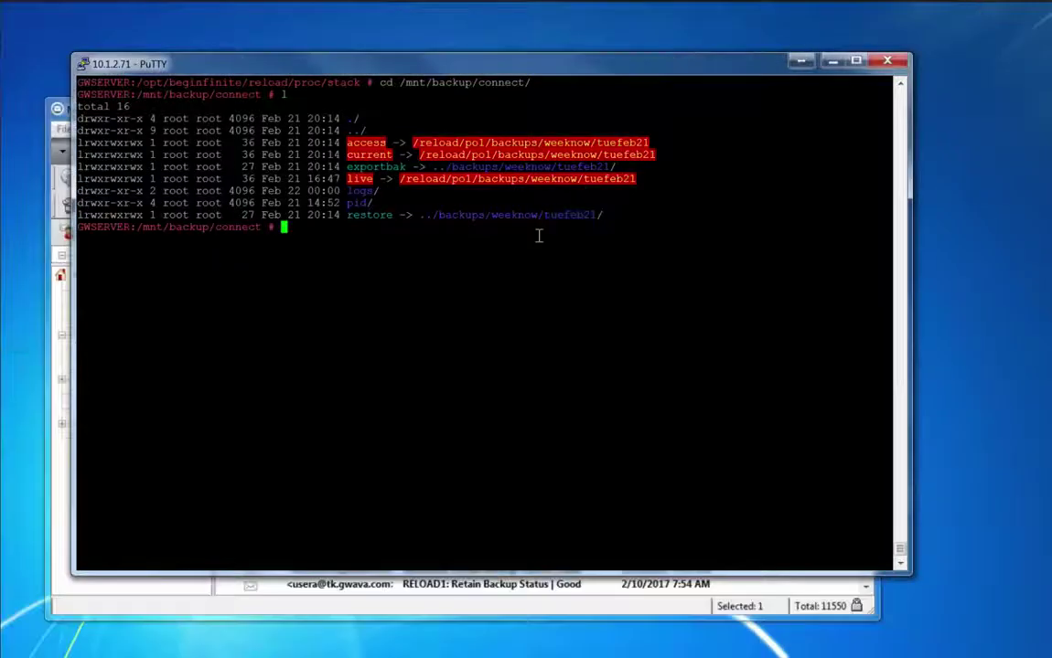
Relist /mnt/backup/connect and highlight the restore link's new tuefeb21-2 target
text(l)
key(Return)
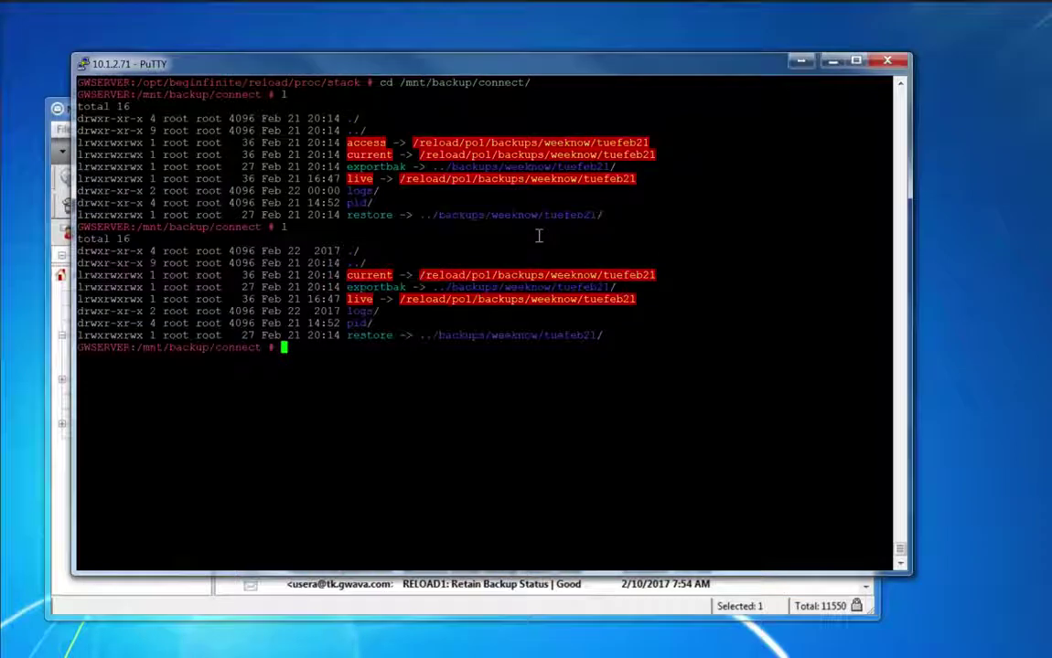
text(l)
key(Return)
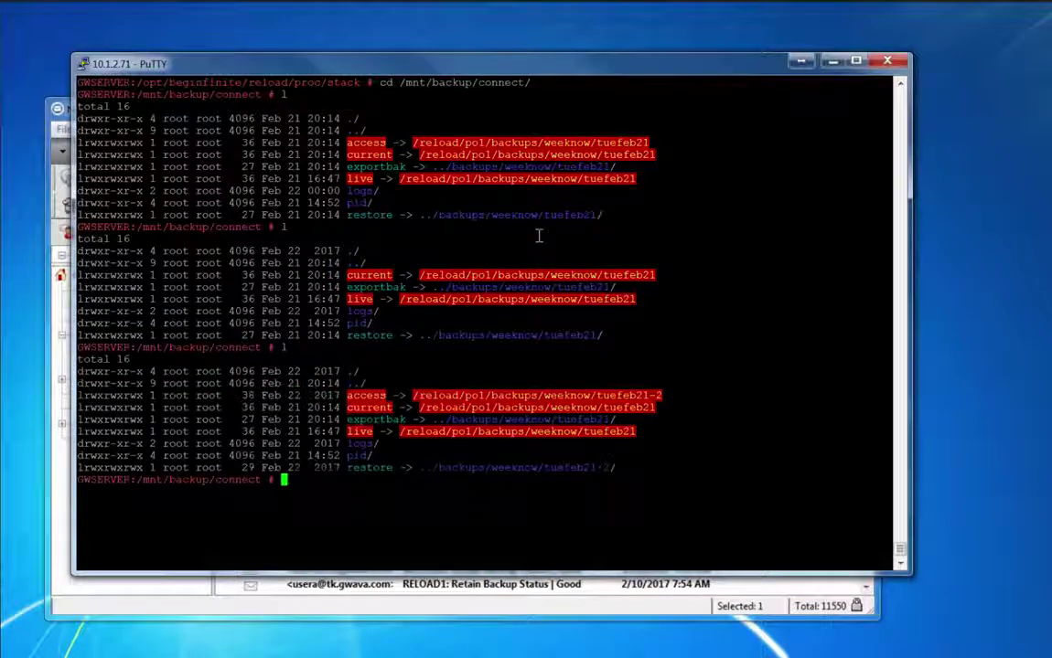
mouse_move(622, 469)
mouse_down()
mouse_move(530, 468)
mouse_move(609, 469)
mouse_up()
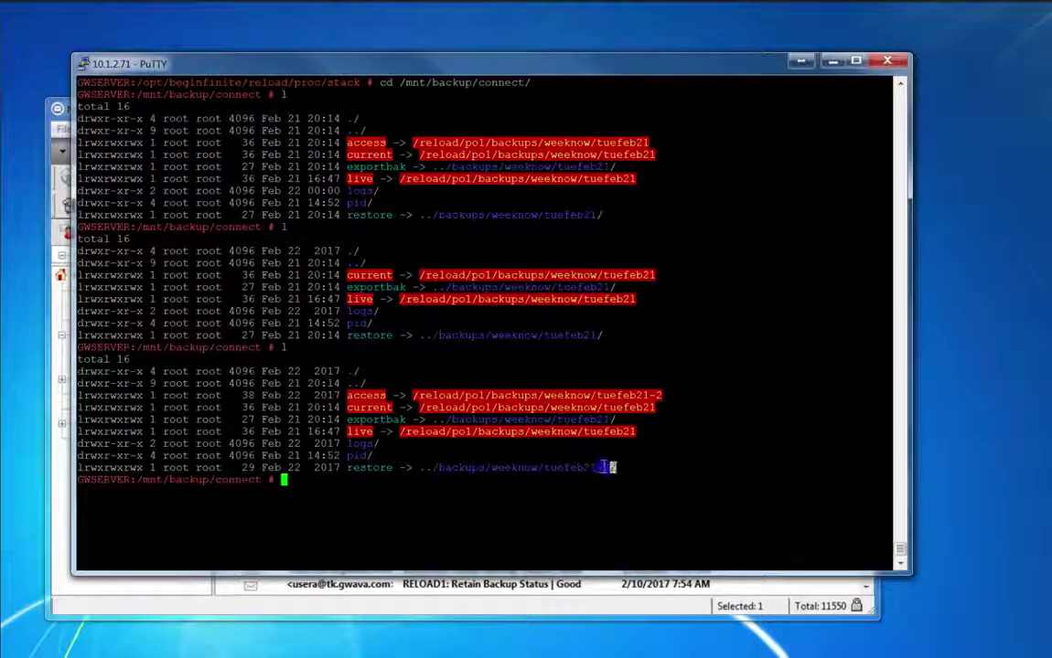
click(614, 468)
drag(618, 467, 415, 469)
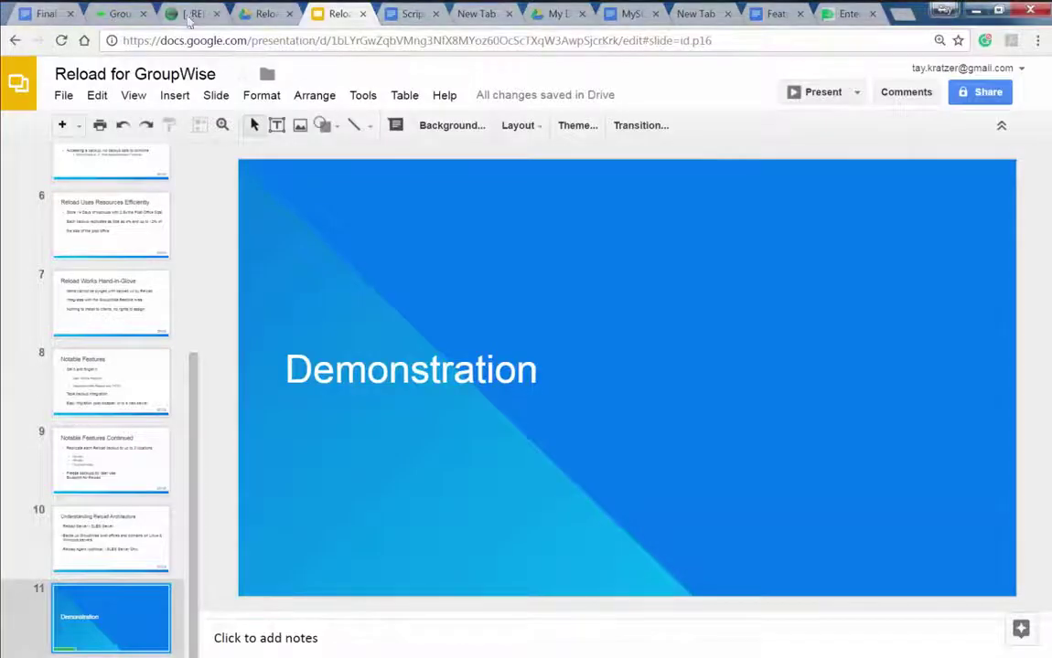
Return to the Reload web page in Chrome
click(182, 14)
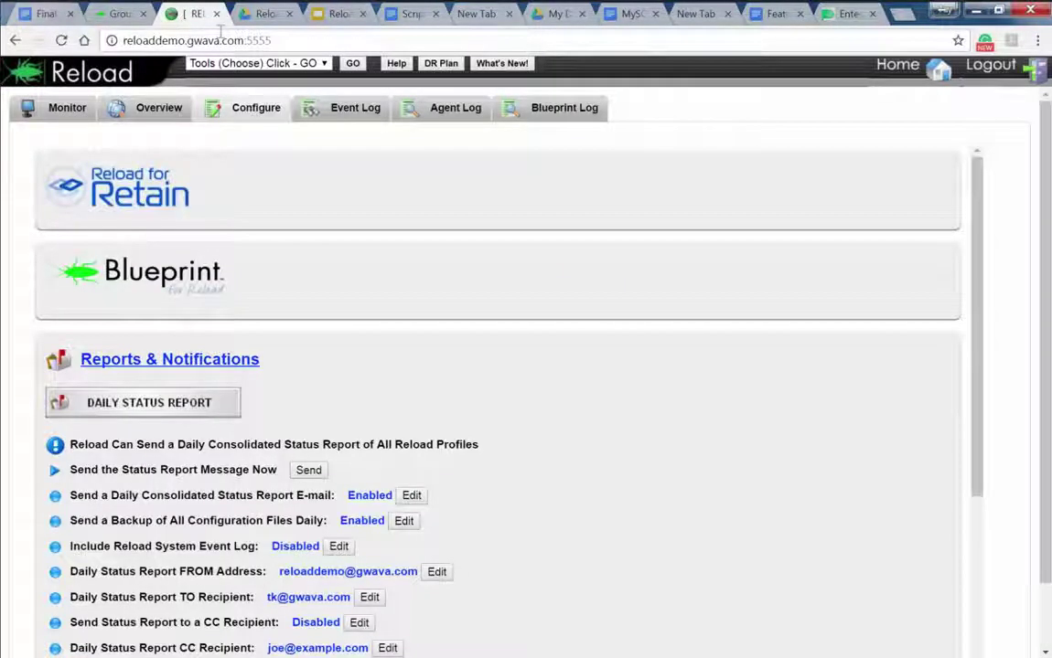
click(975, 12)
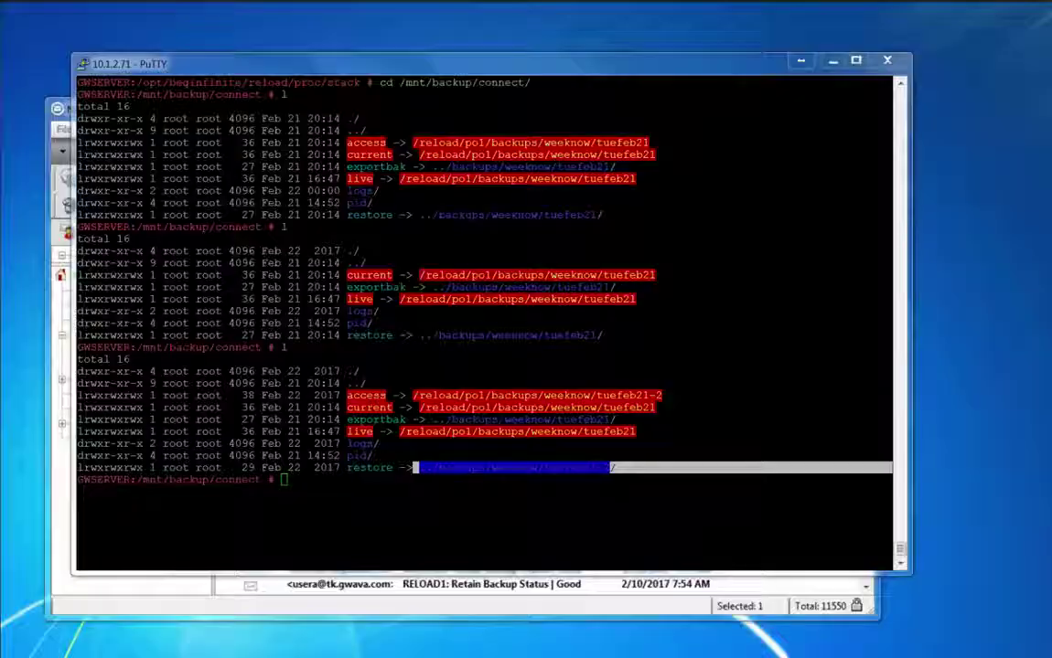
key(alt+Tab)
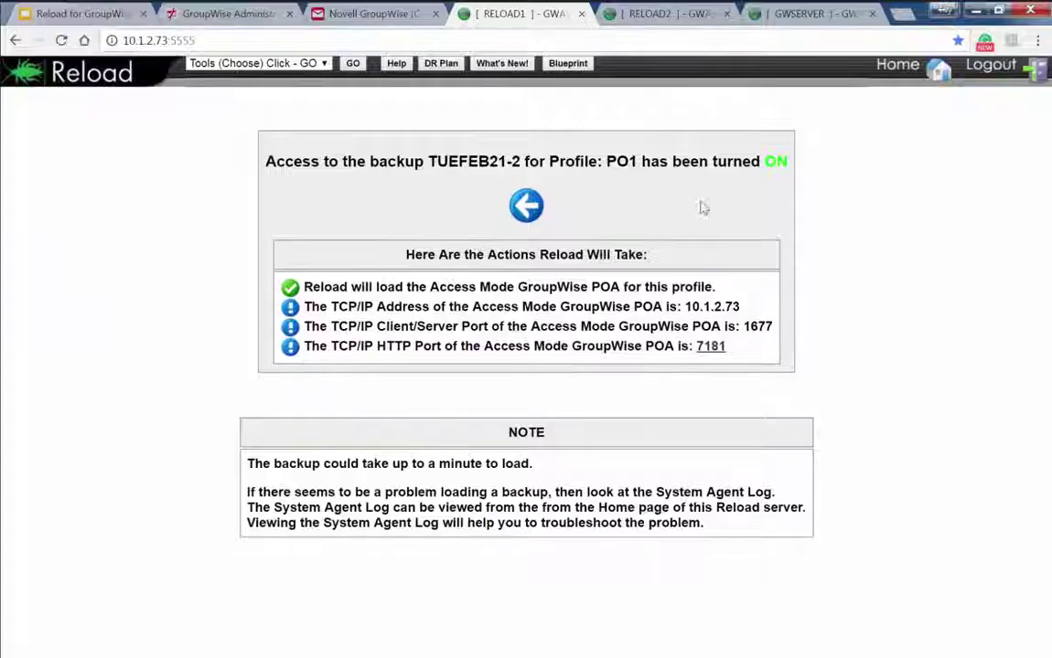
Turn off PO1's access to the loaded TUEFEB21-2 backup from the Reload monitor page
click(523, 207)
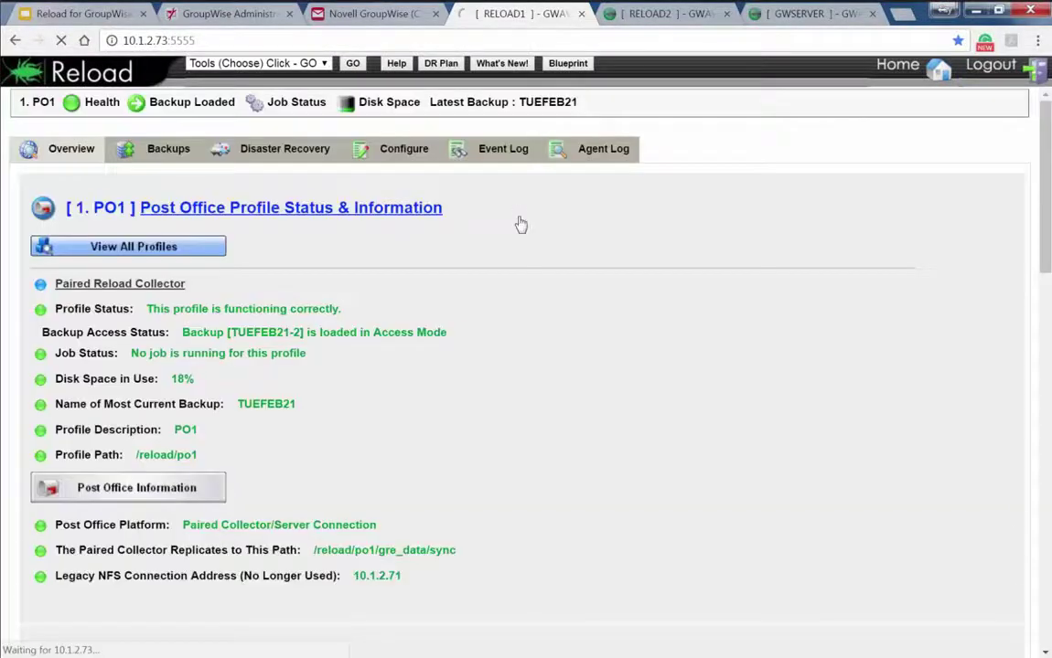
click(894, 81)
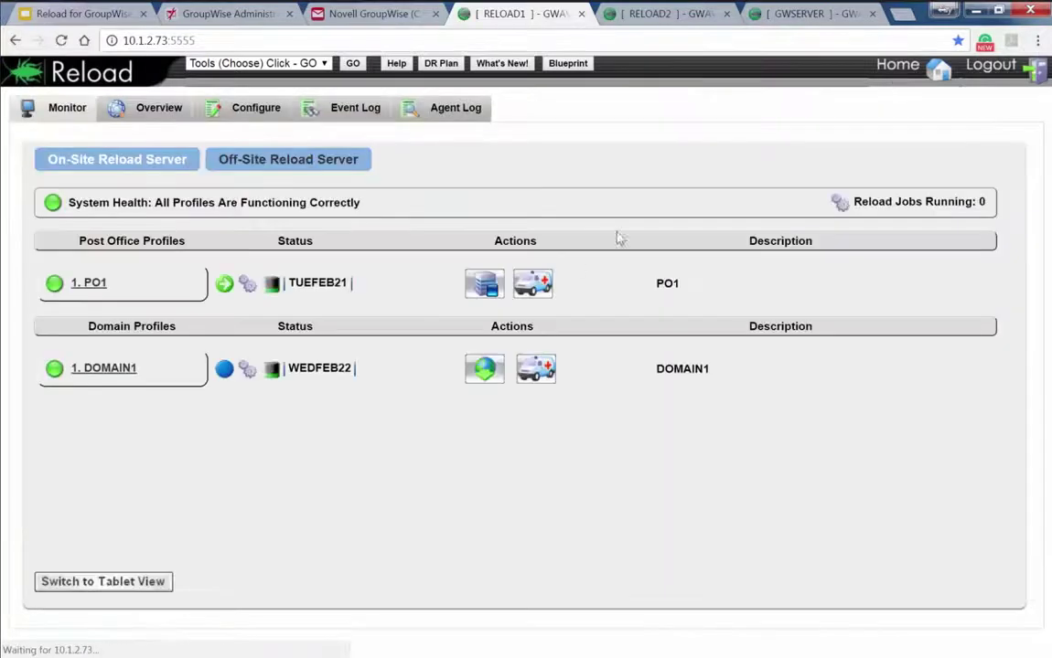
click(490, 286)
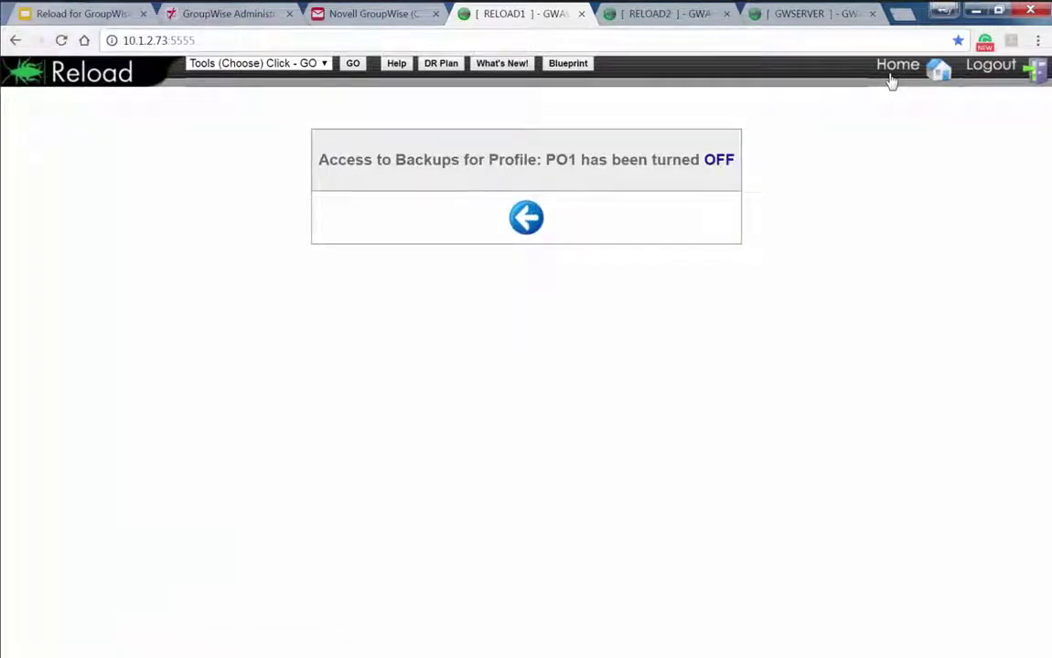
click(892, 79)
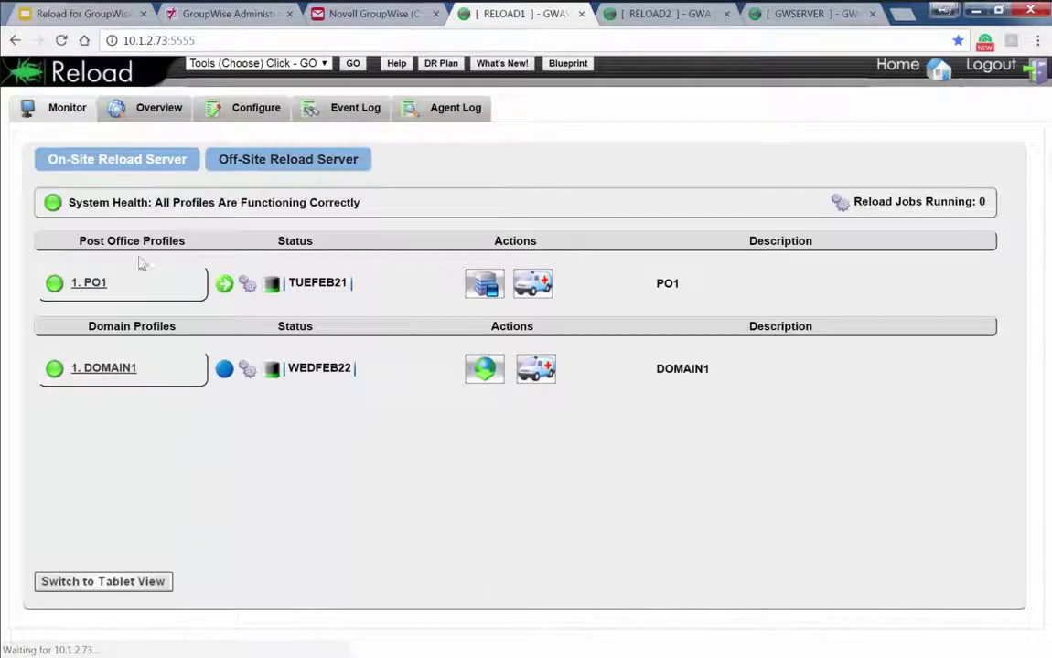
Turn on PO1 access to the prior TUEFEB21 backup and return to the monitor page
click(87, 283)
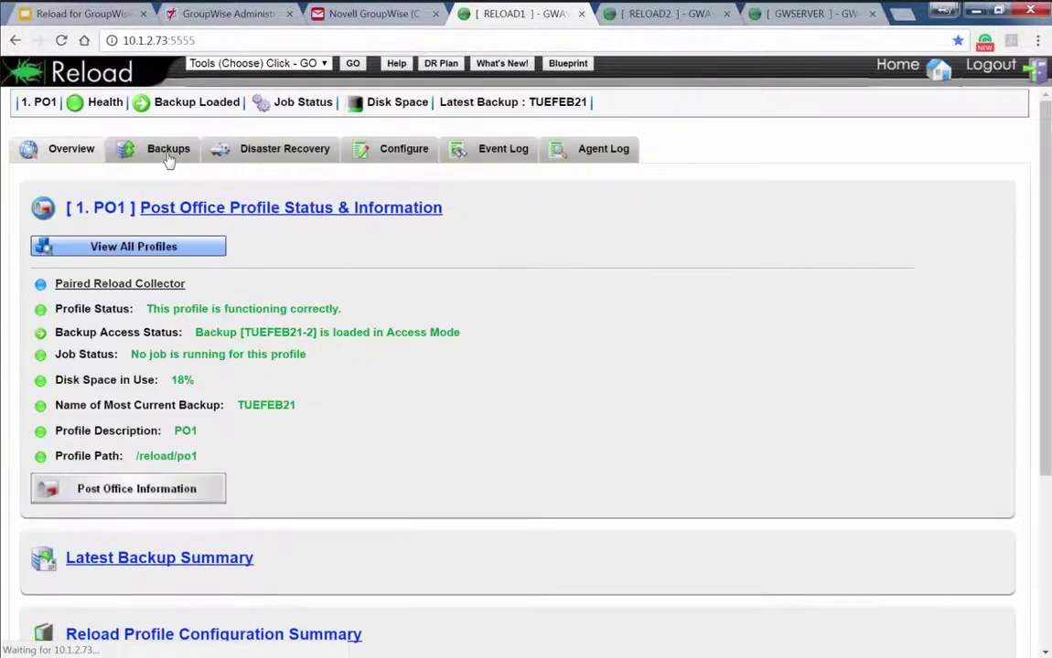
click(168, 150)
click(114, 288)
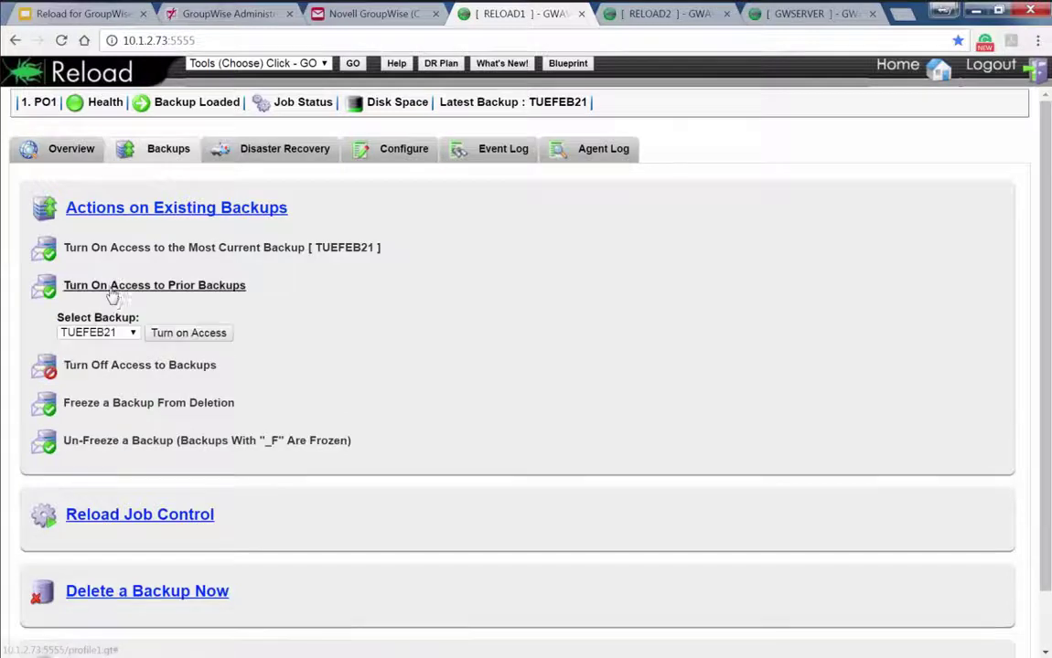
click(174, 332)
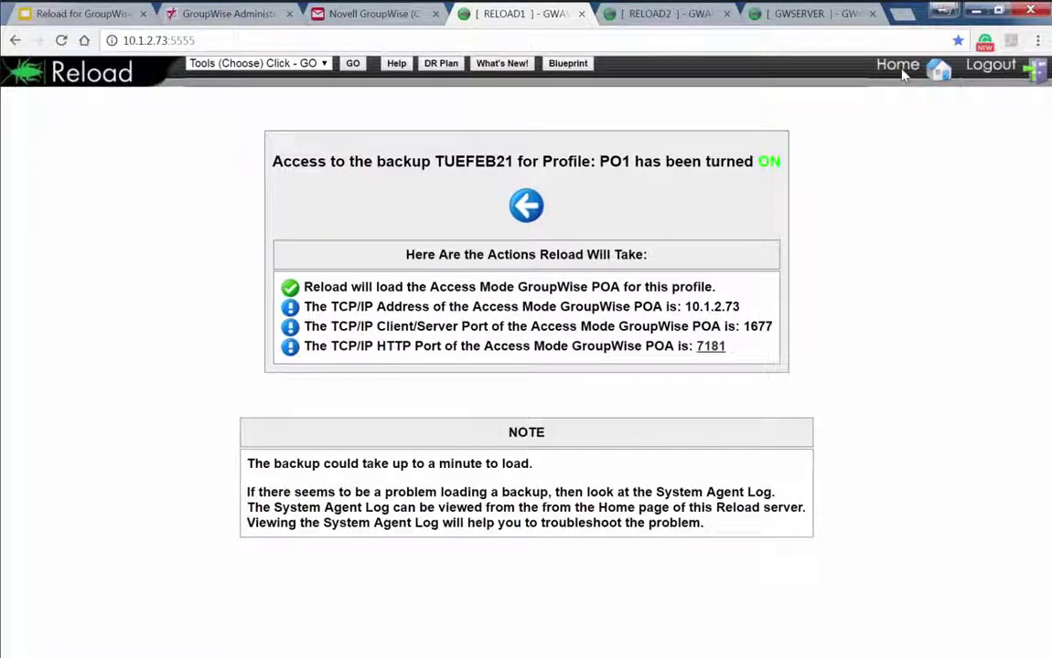
click(903, 75)
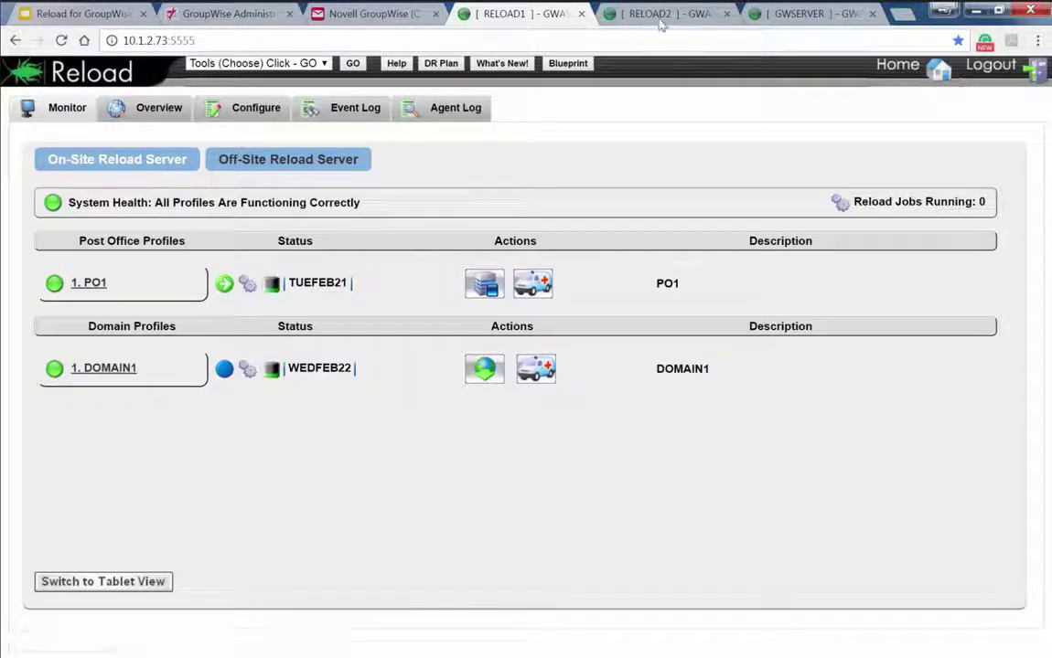
Delete the My Favorite Users folder in the GroupWise desktop client, confirming, then switch back to RELOAD1
click(373, 14)
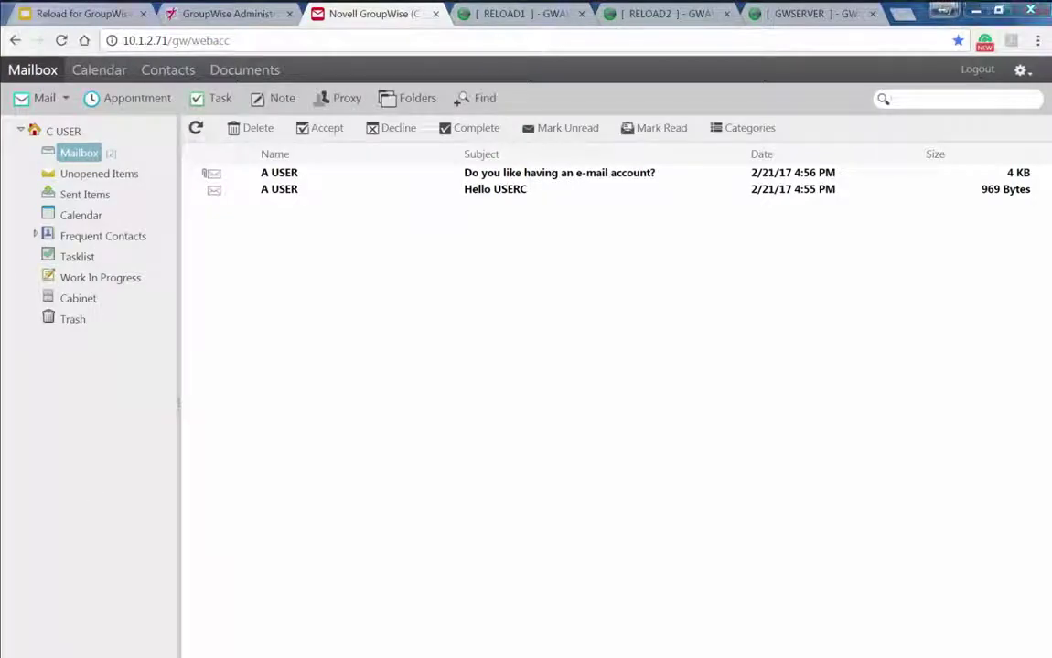
key(alt+Tab)
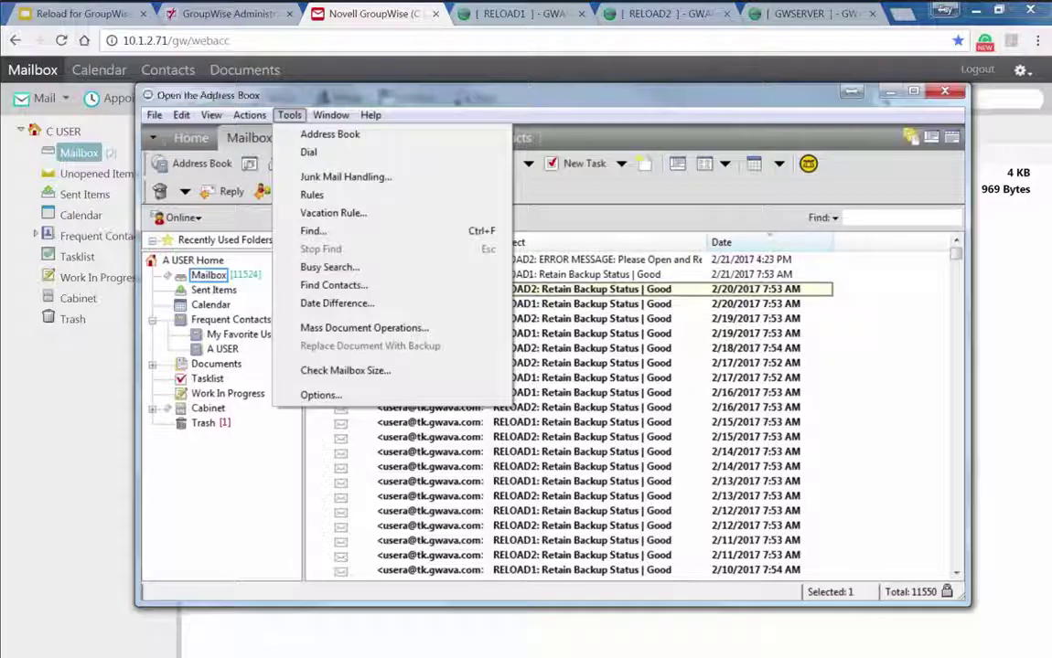
click(236, 334)
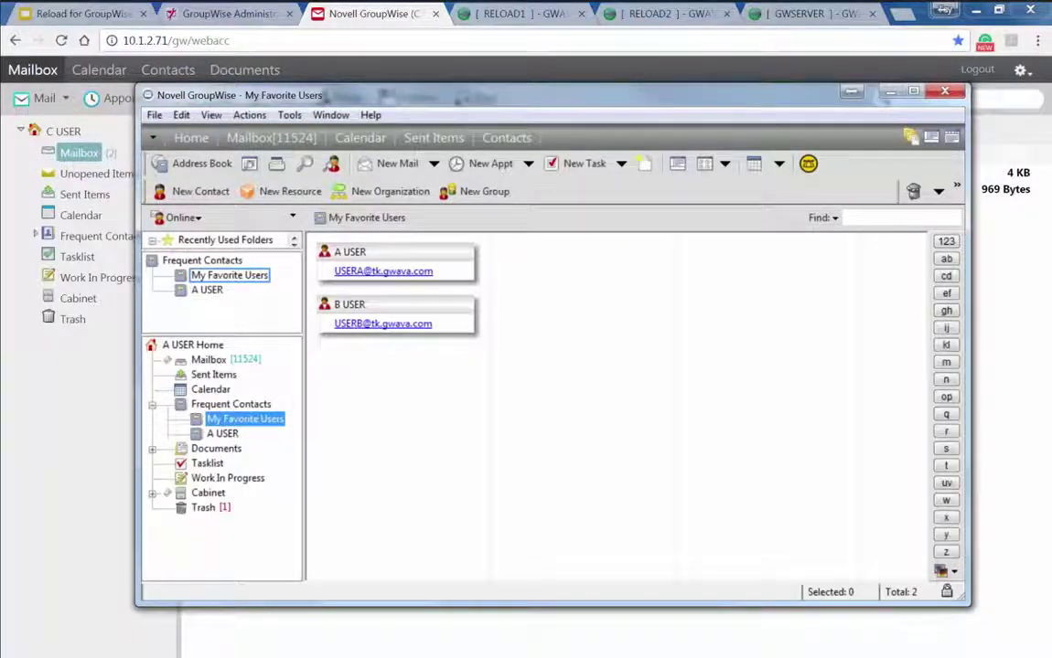
key(Delete)
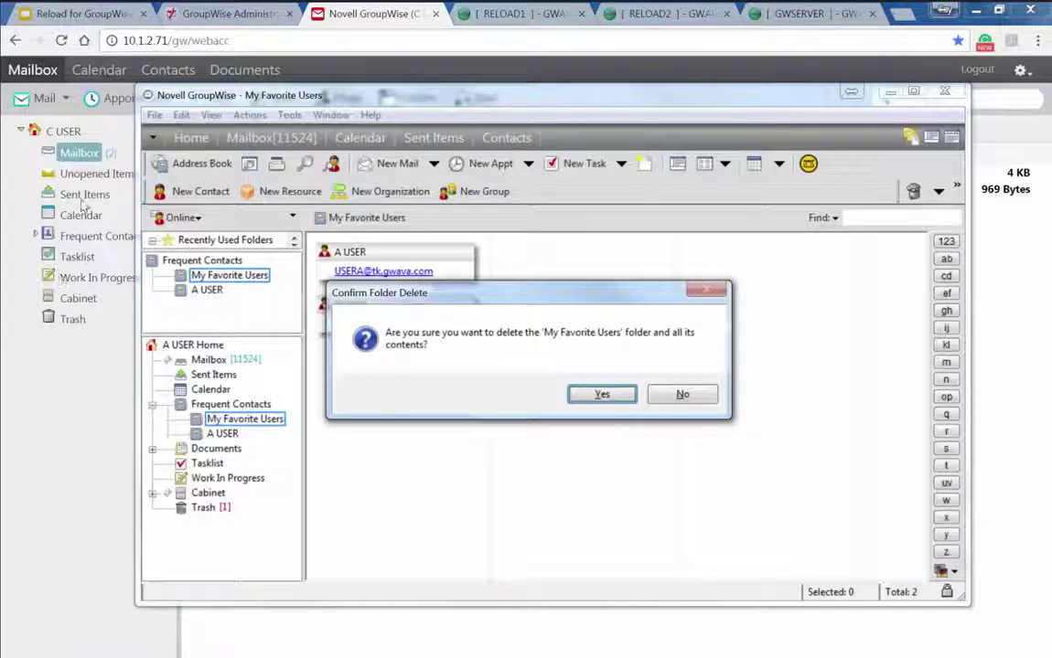
key(Return)
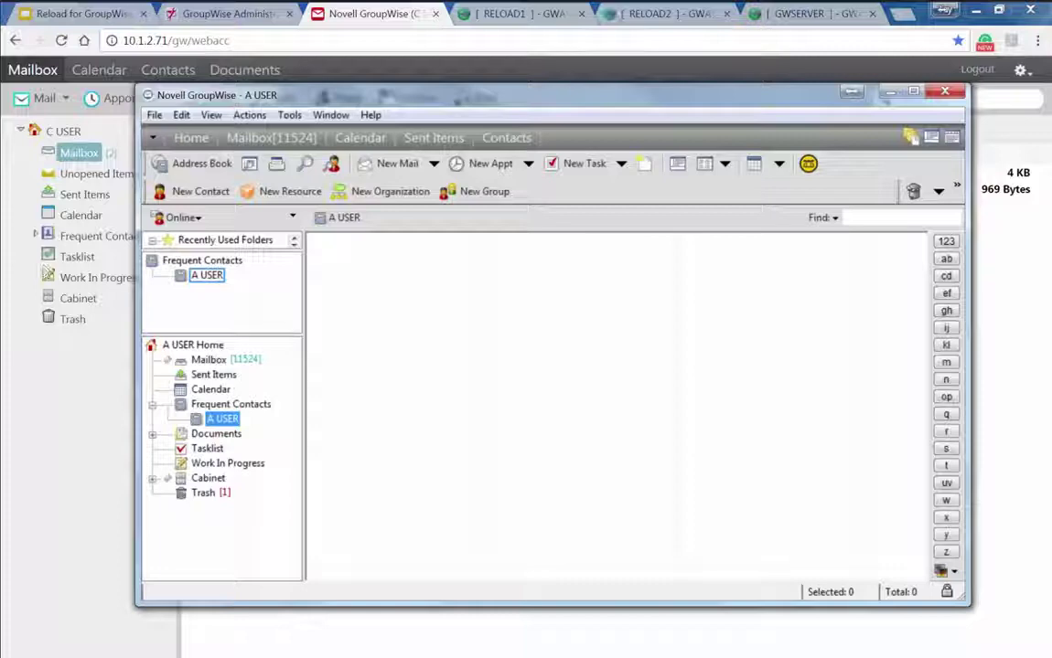
click(517, 14)
mouse_move(331, 291)
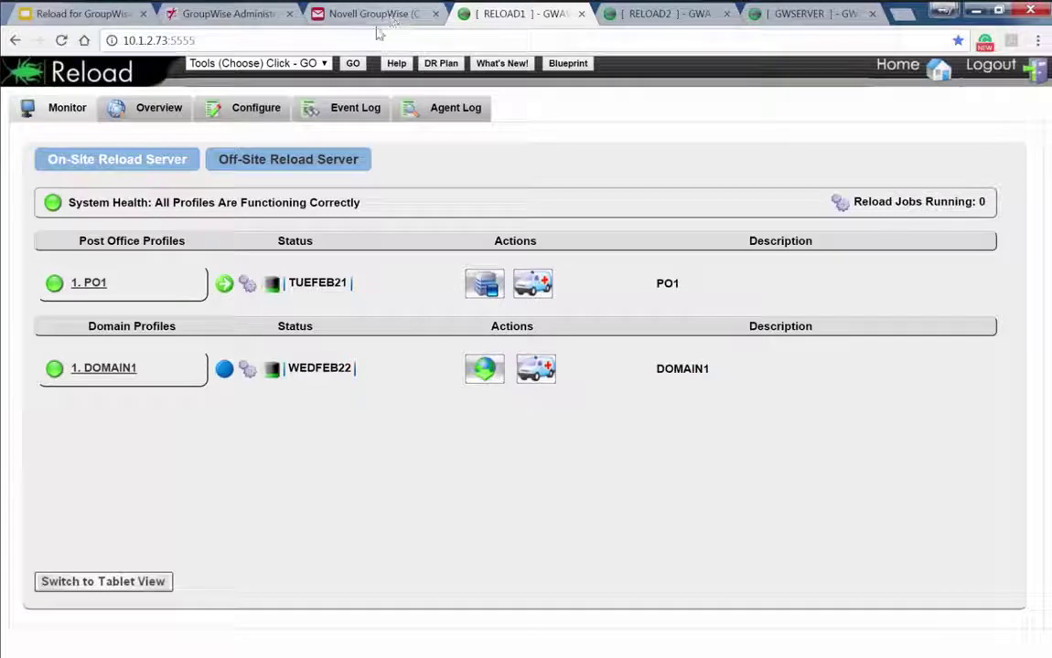
Close the GroupWise client and select the 10.1.2.73 server address in the browser's address bar
key(alt+Tab)
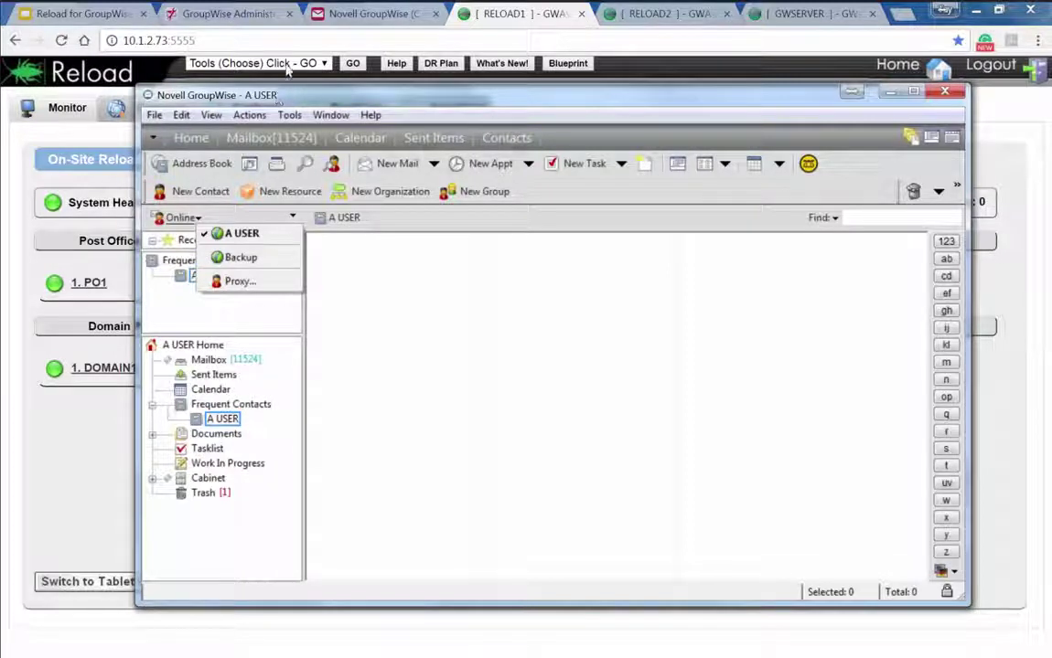
click(986, 124)
mouse_move(271, 284)
mouse_move(225, 285)
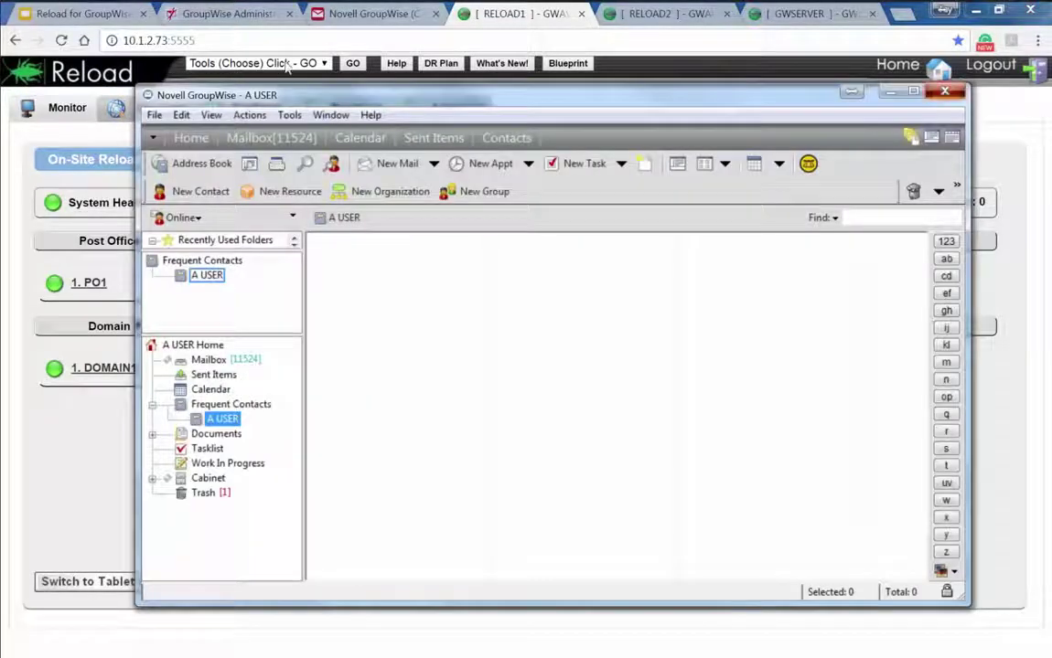
key(alt+F4)
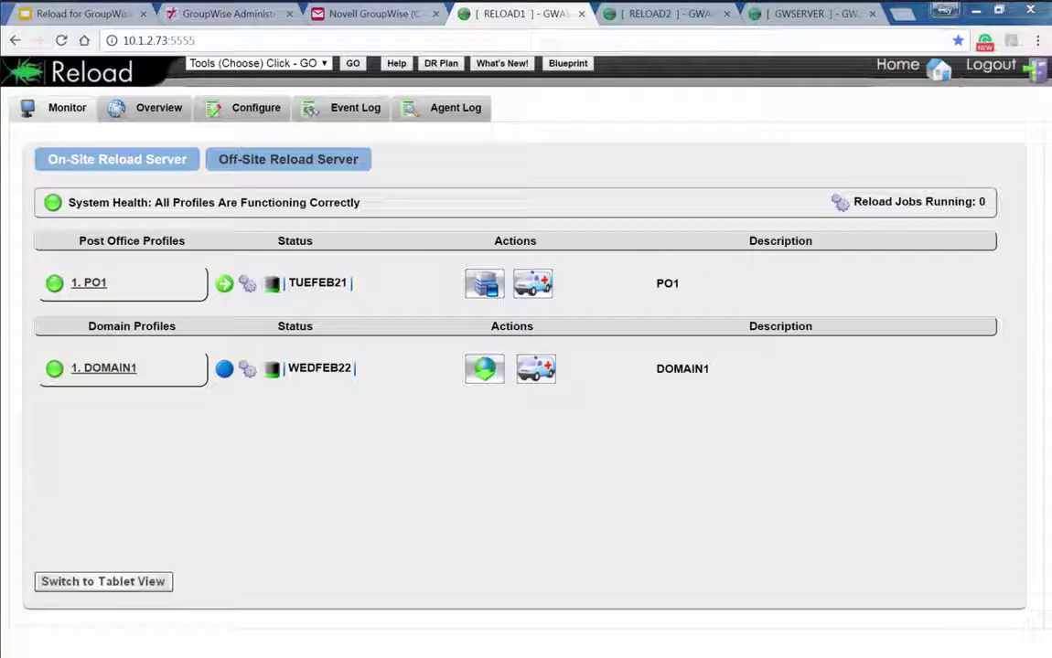
double_click(160, 40)
drag(160, 41, 110, 40)
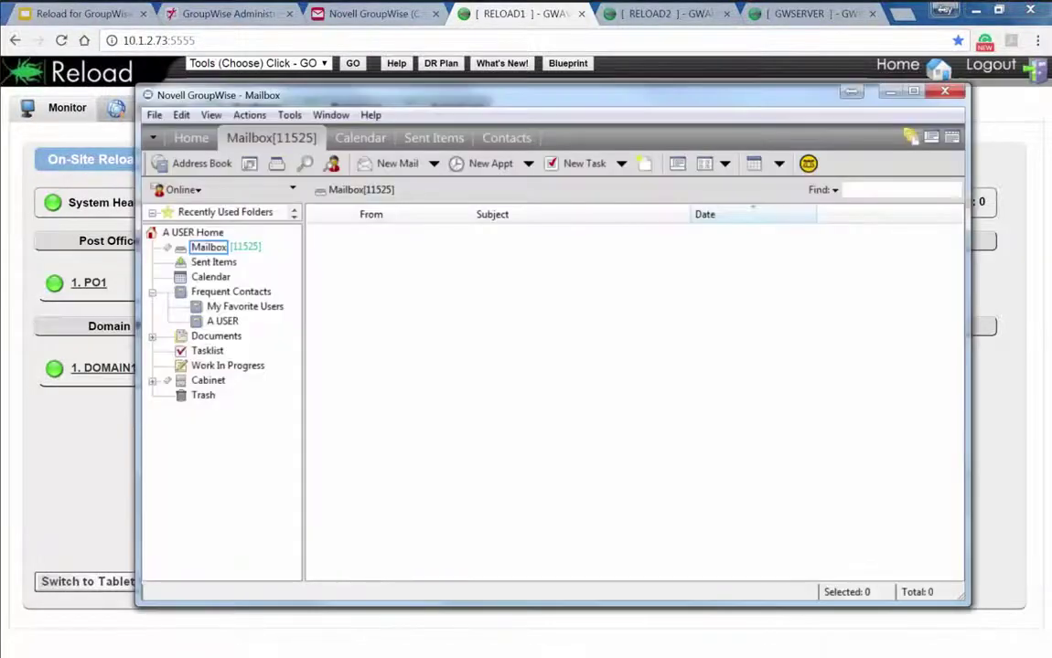
Confirm in About GroupWise the connection is 10.1.2.73, then view My Favorite Users' two contacts
click(370, 115)
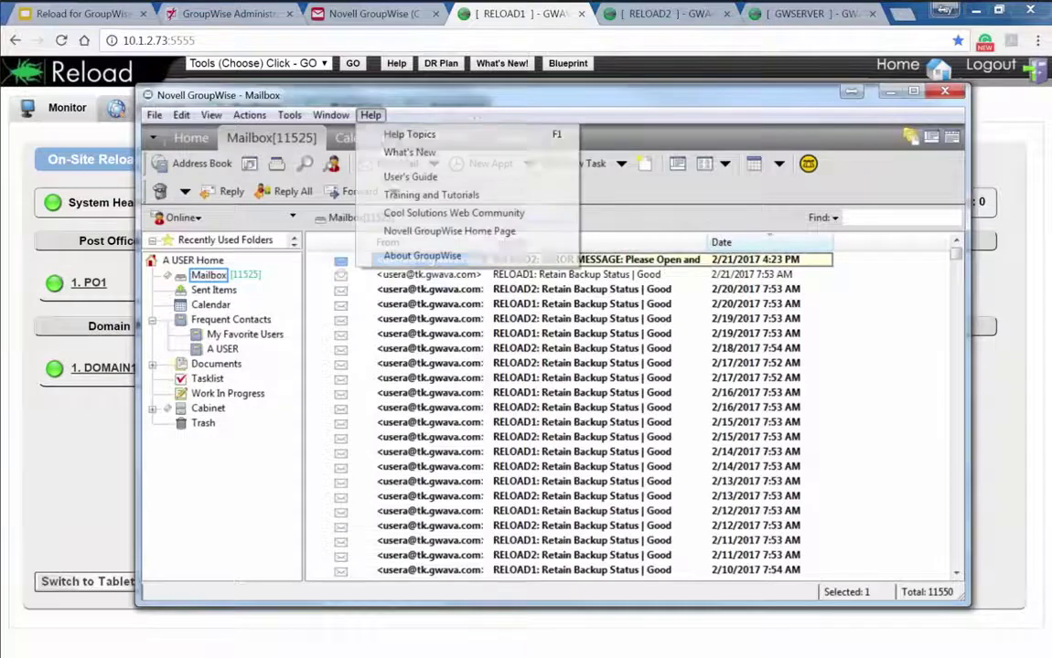
click(411, 261)
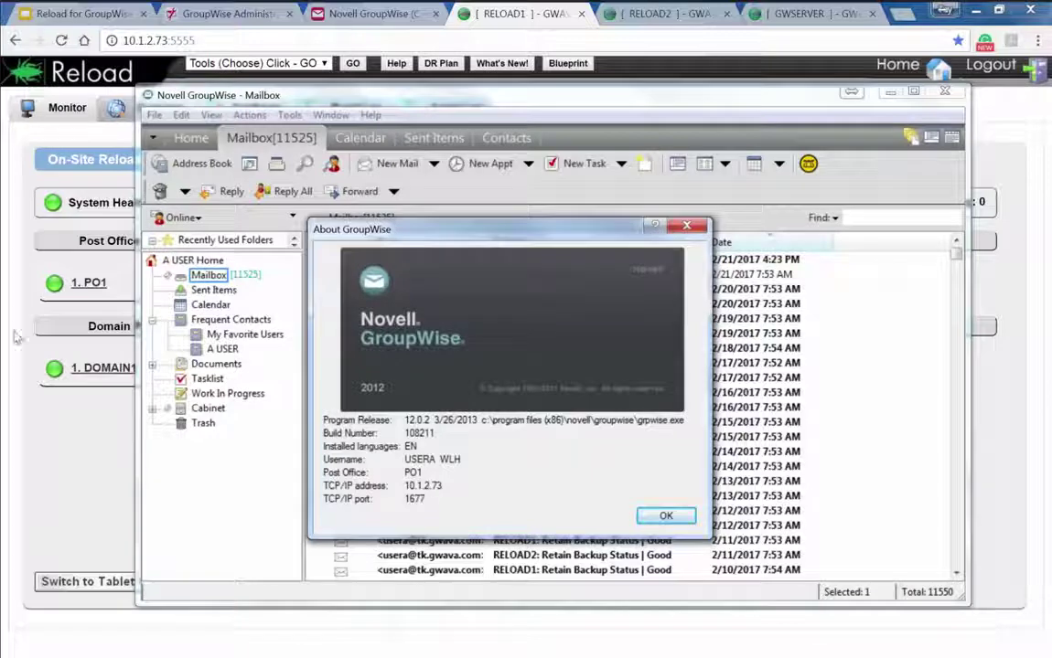
key(Return)
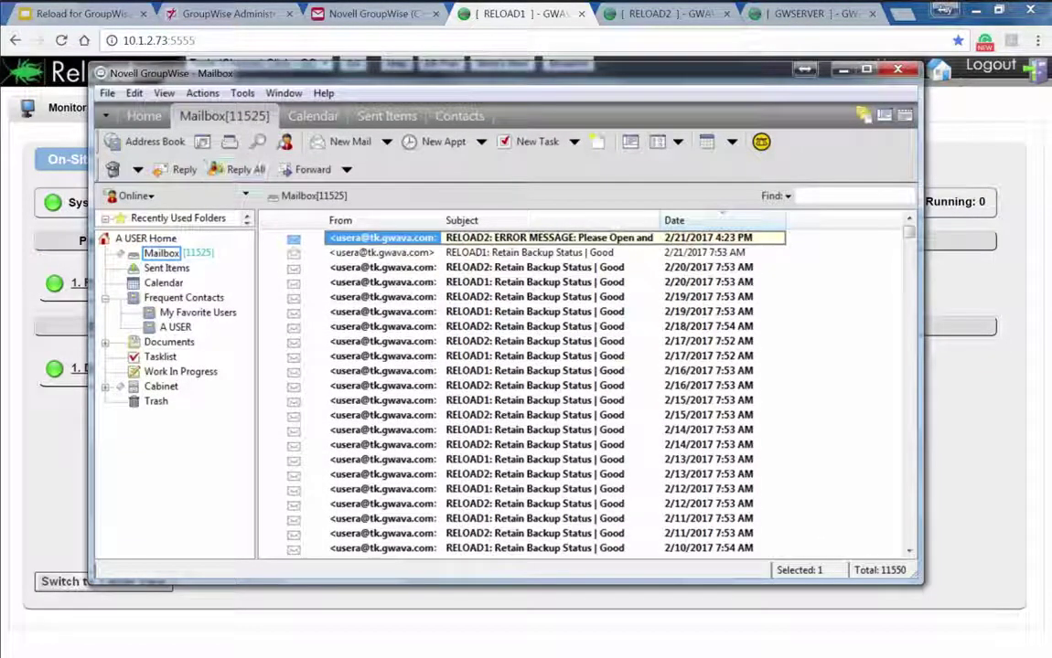
click(197, 311)
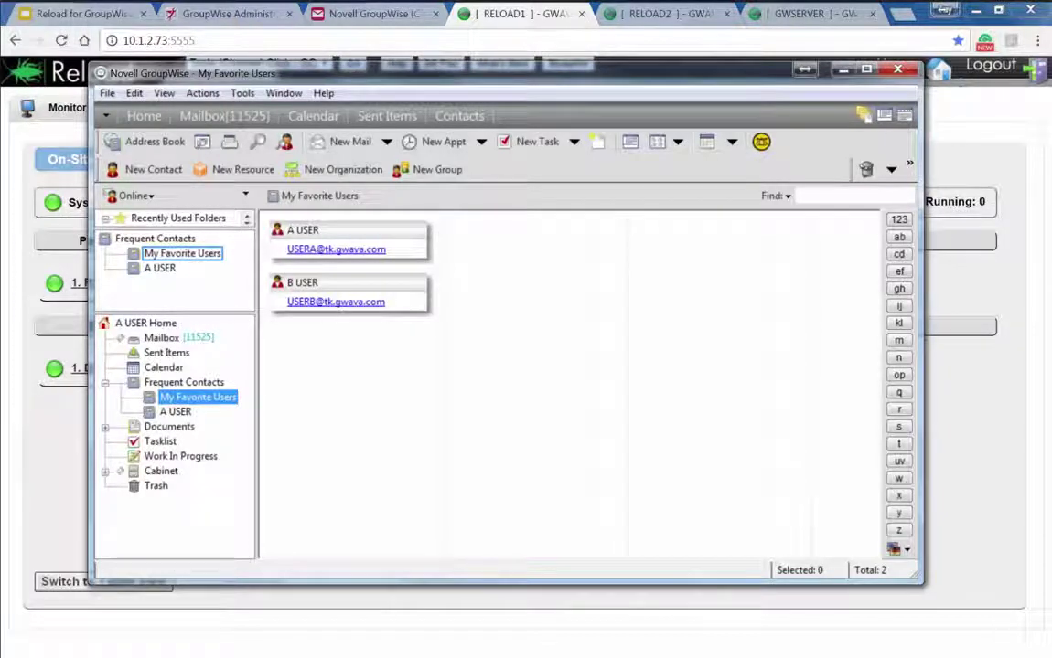
Export the My Favorite Users folder to an address book file named MyFavoriteUsers
right_click(197, 398)
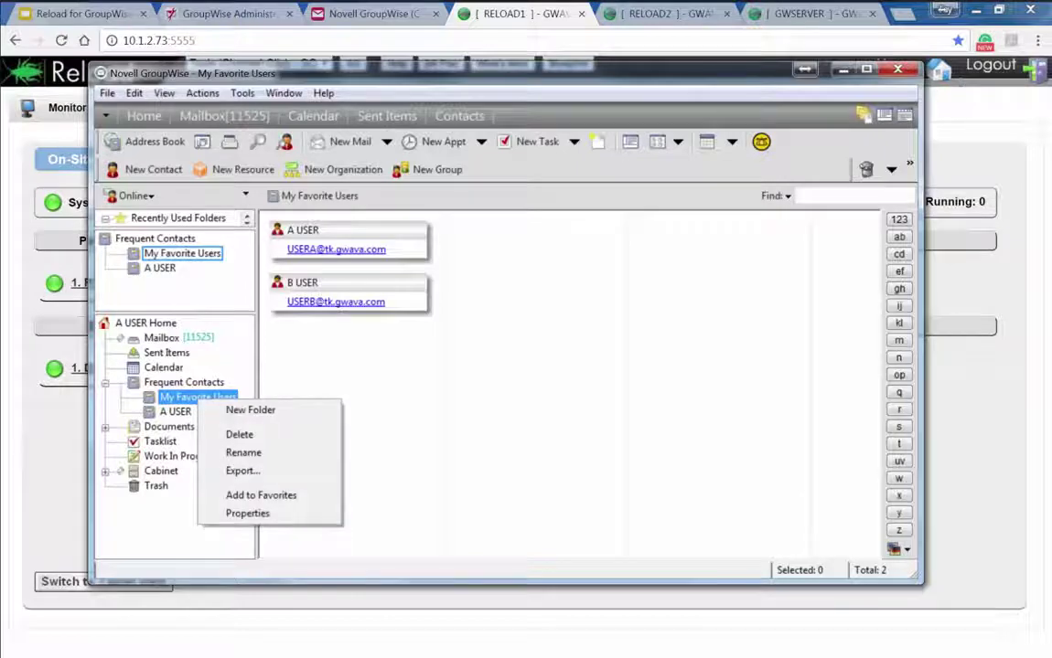
click(242, 471)
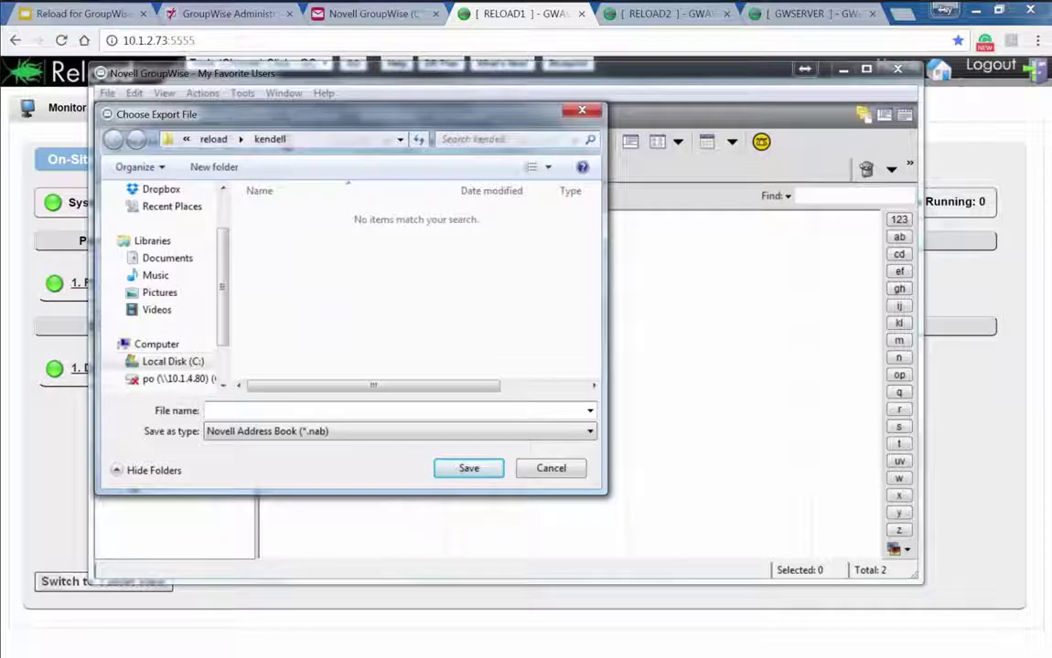
text(MyFavoriteUsers)
key(Return)
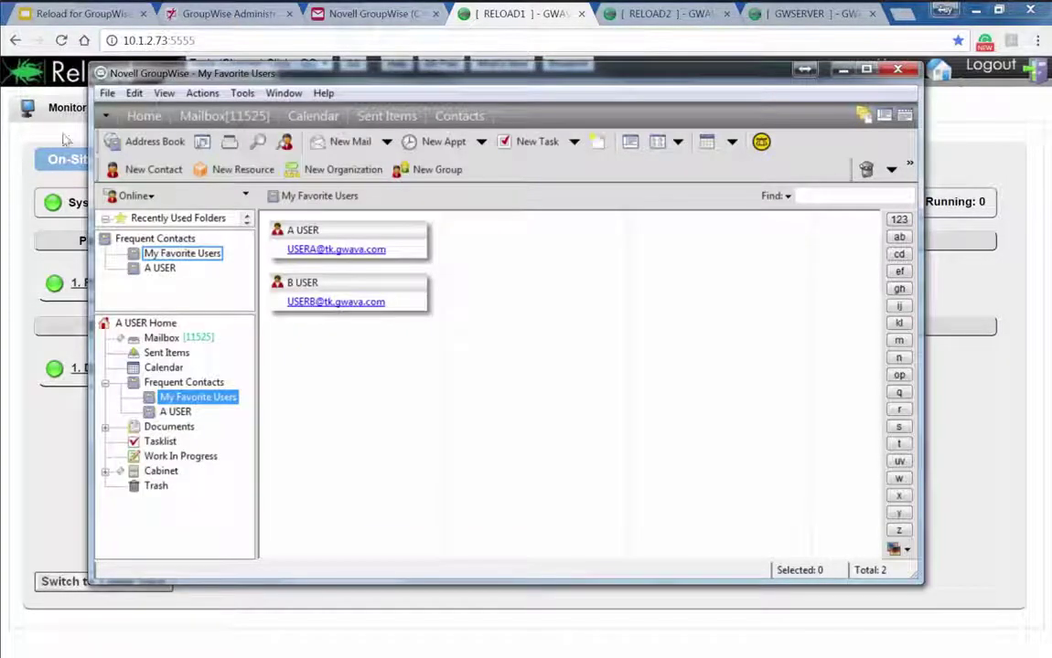
Restart GroupWise normally and check About GroupWise shows PO1 at 10.1.2.71, port 1677
click(258, 43)
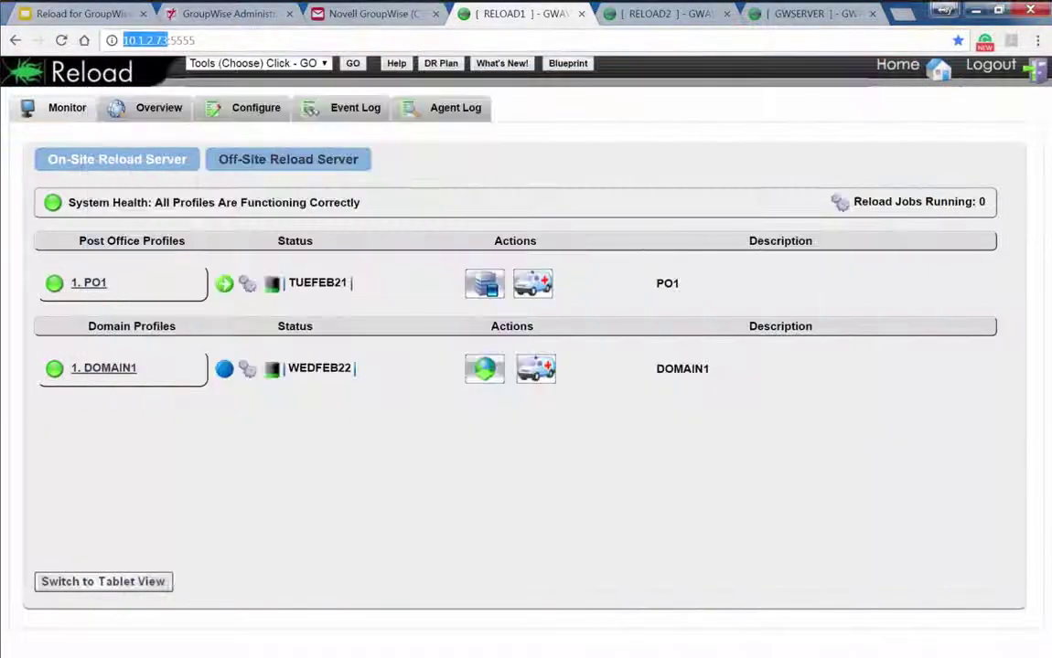
mouse_move(226, 288)
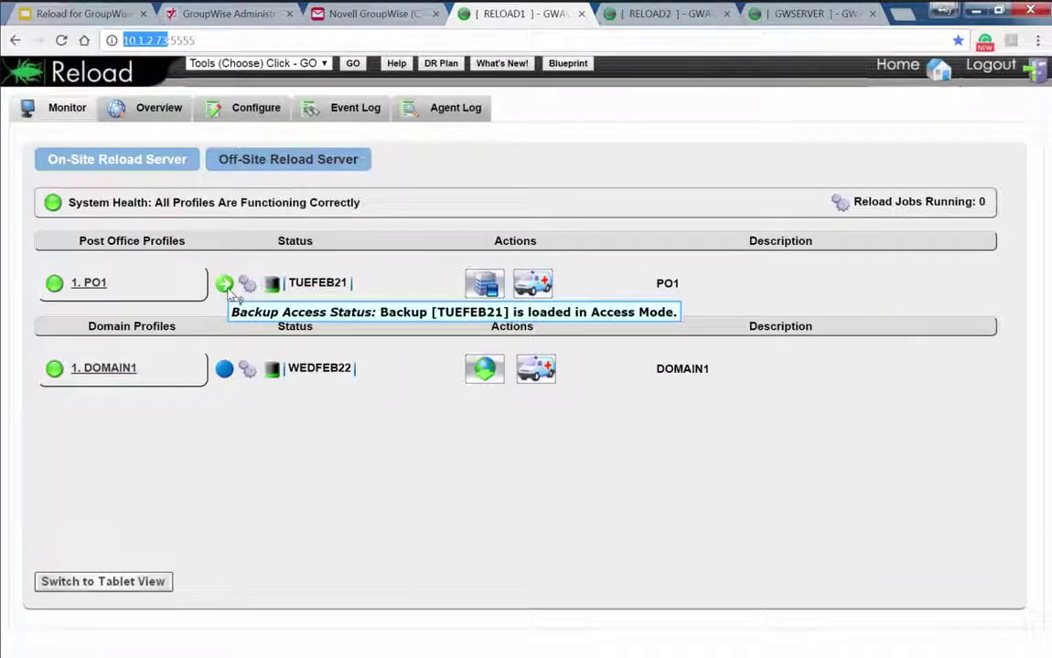
click(224, 285)
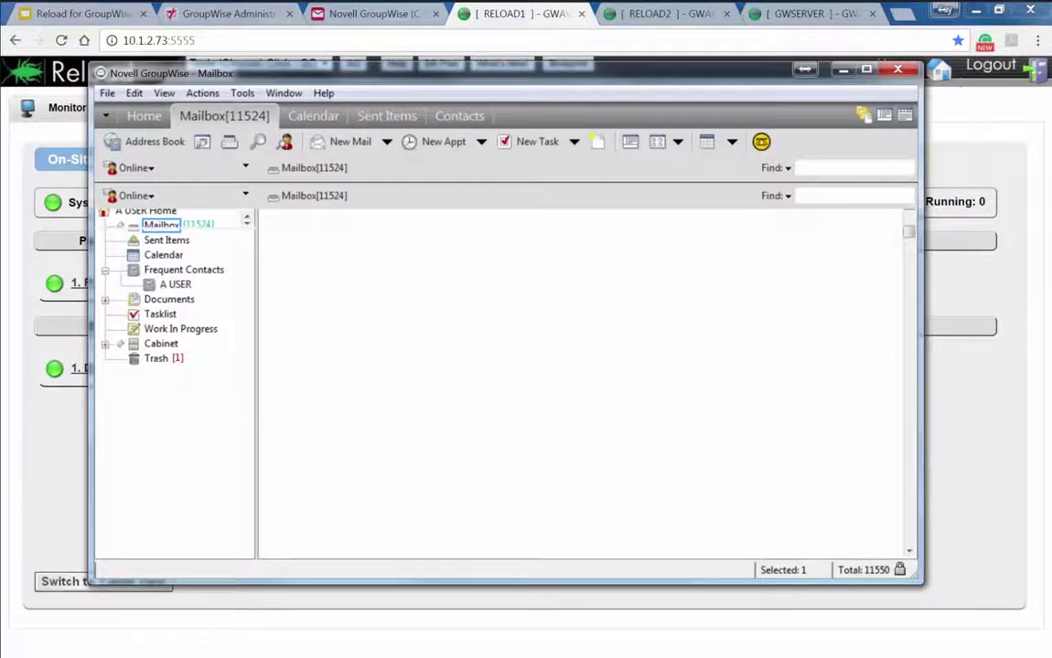
key(alt+h)
key(Up)
key(Return)
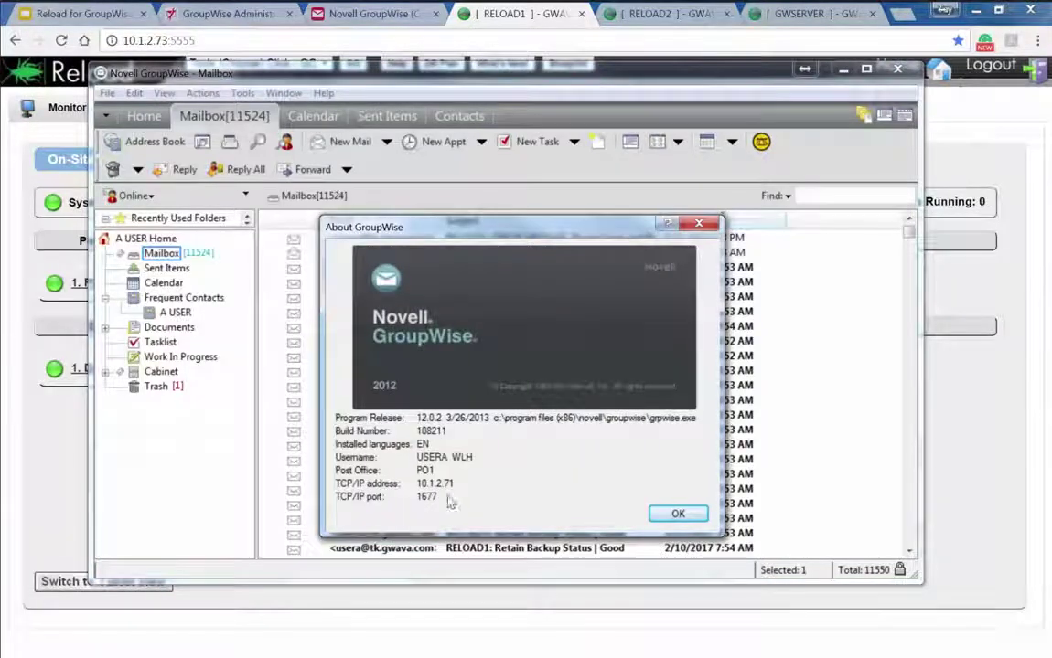
Create a new personal address book named My Favorite Users in the Address Book and open it
key(Return)
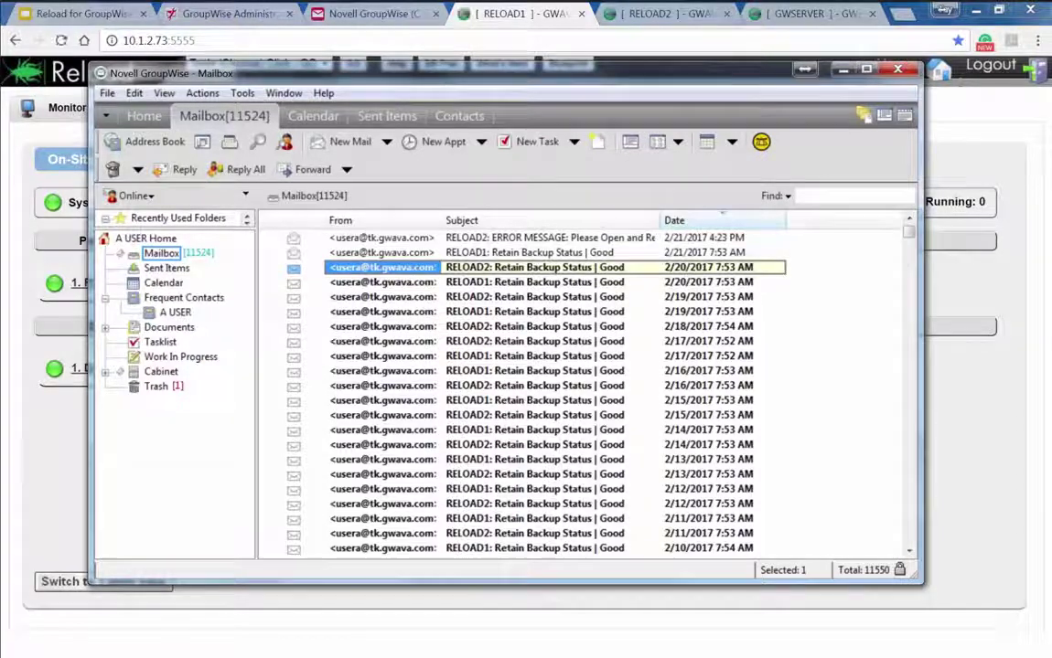
click(243, 92)
key(Escape)
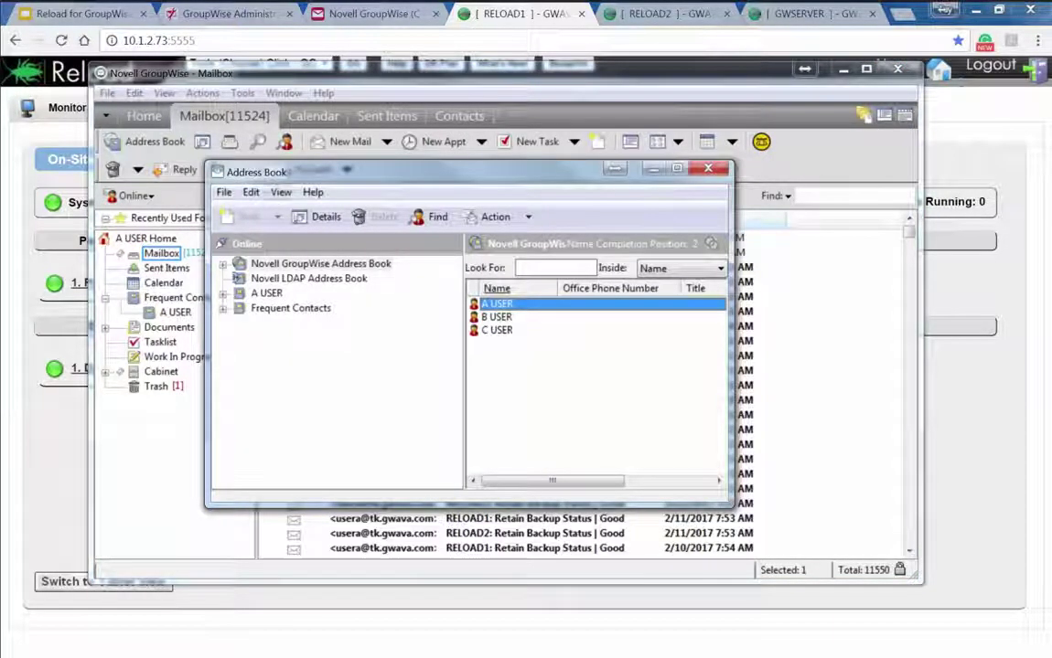
click(320, 263)
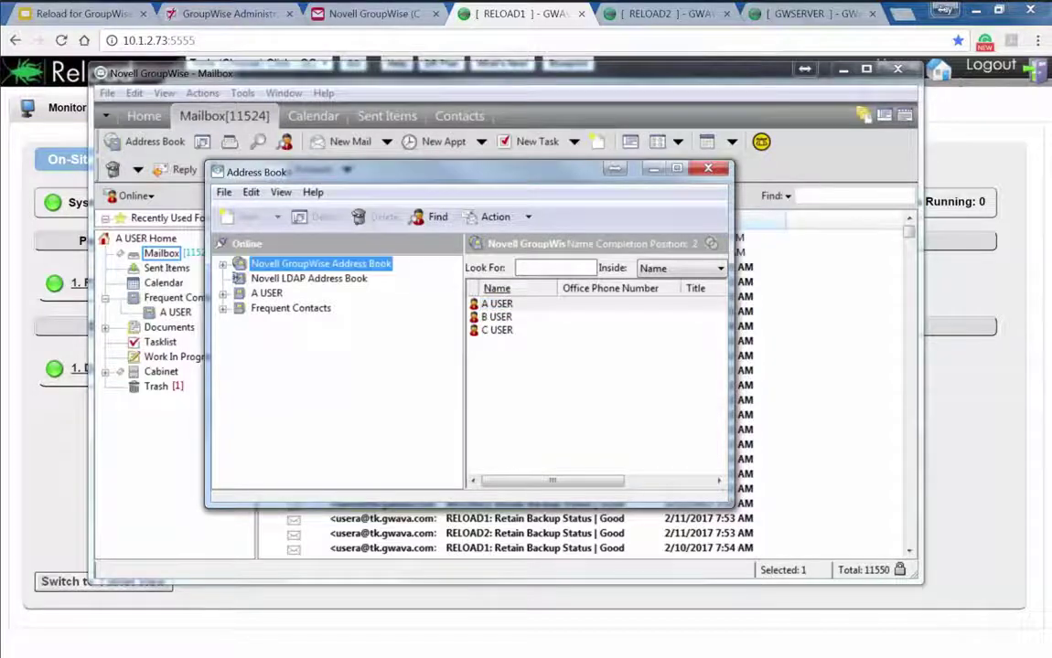
click(223, 192)
key(ctrl+n)
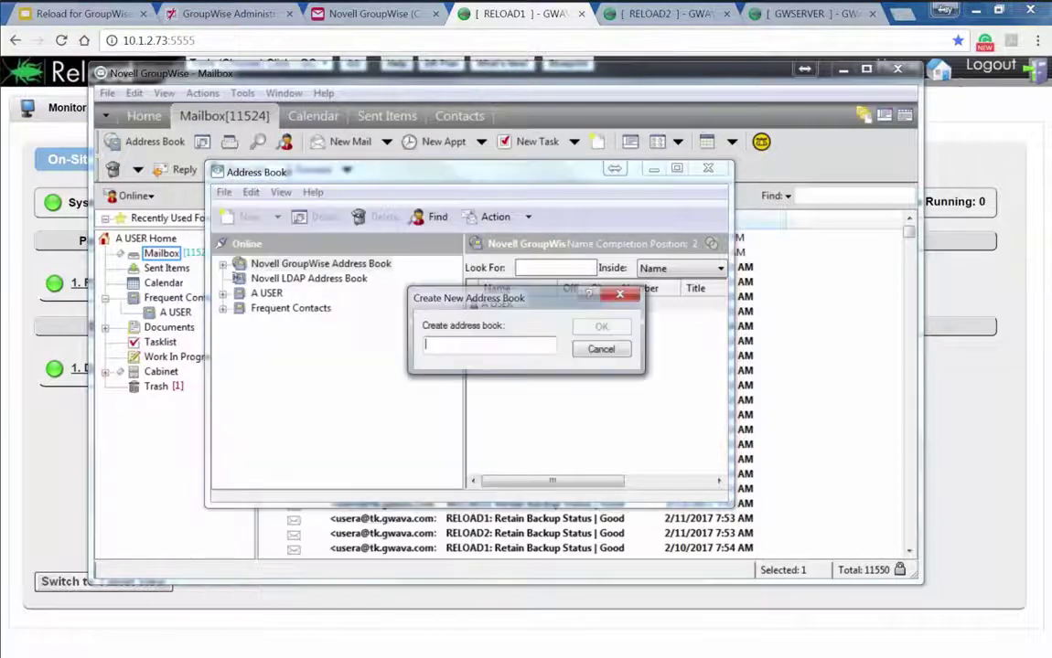
text(My Fa)
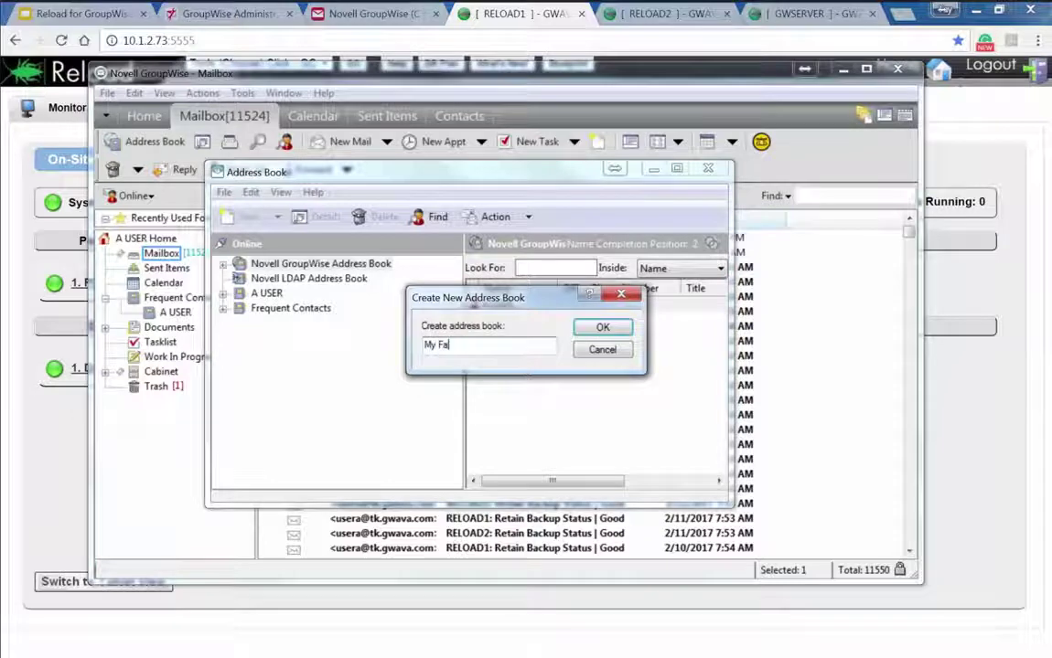
text(vorite Users)
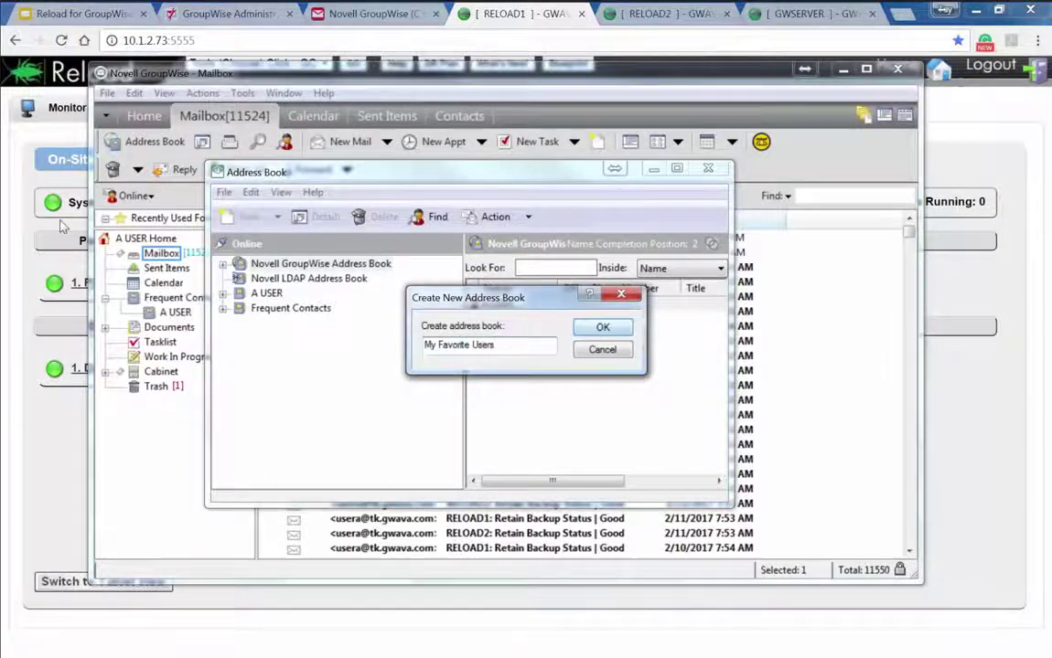
key(Return)
click(289, 323)
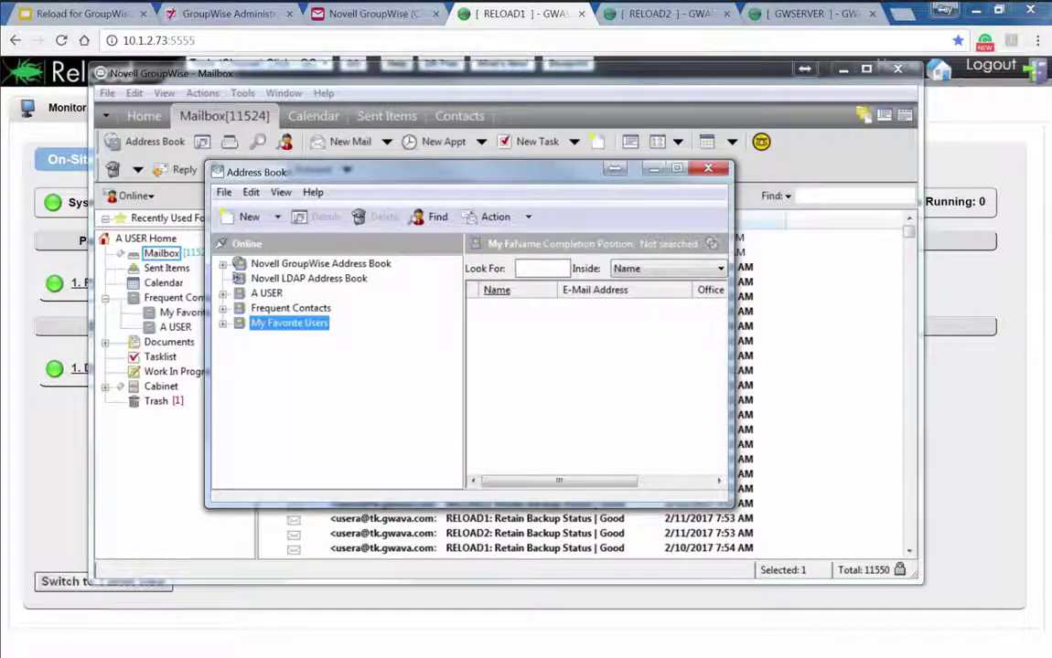
Import the contacts from c:\reload\kendell\MyFavoriteUsers.nab into the My Favorite Users book
click(223, 192)
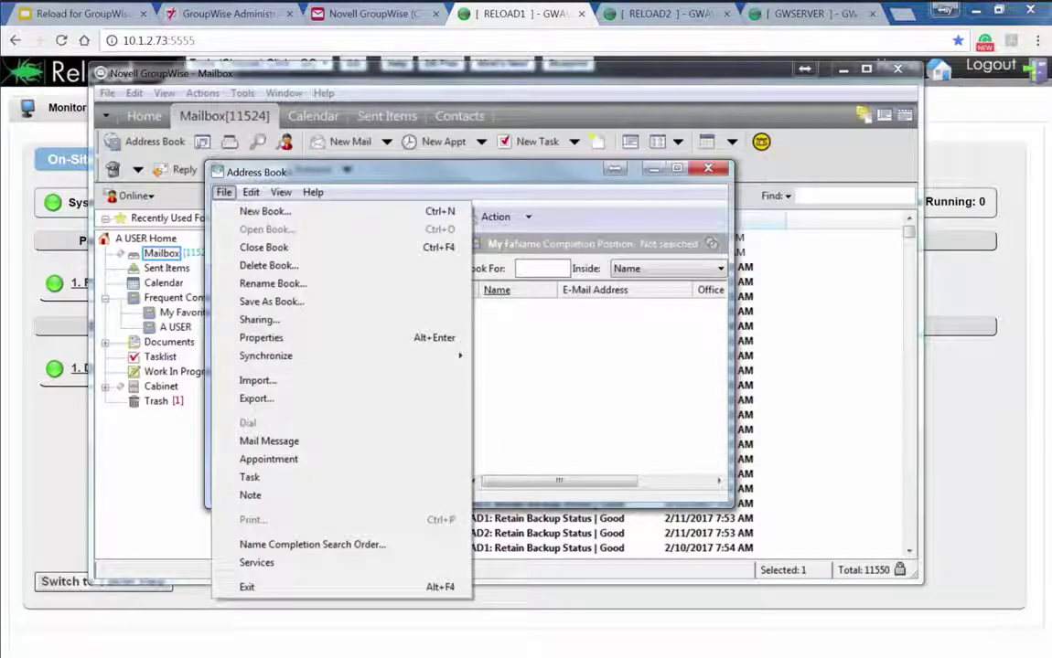
click(257, 381)
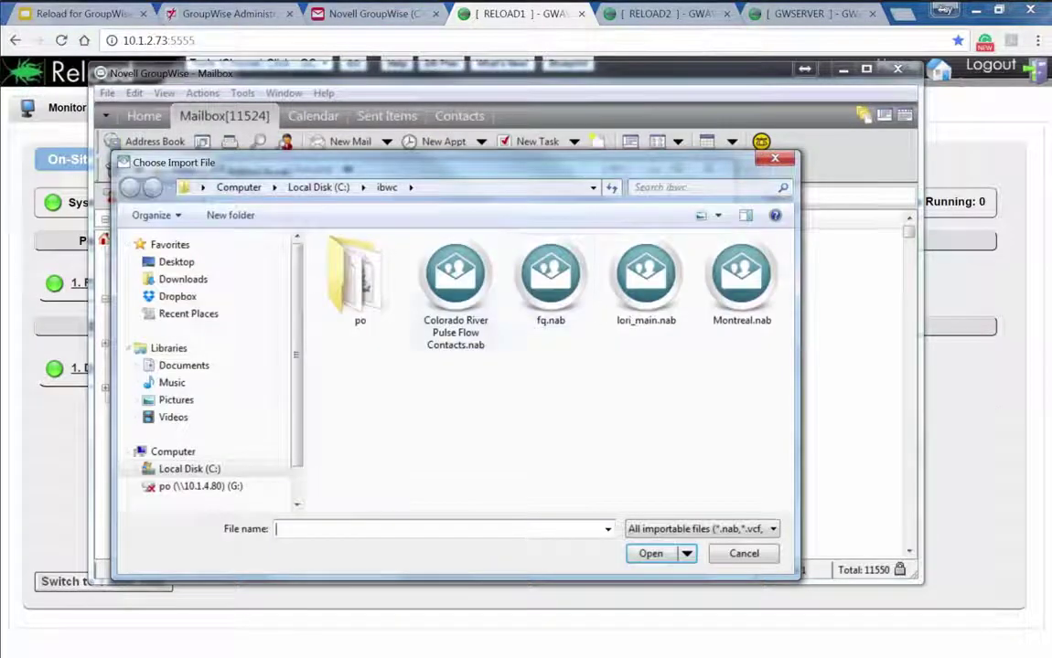
text(c:\reload\ke)
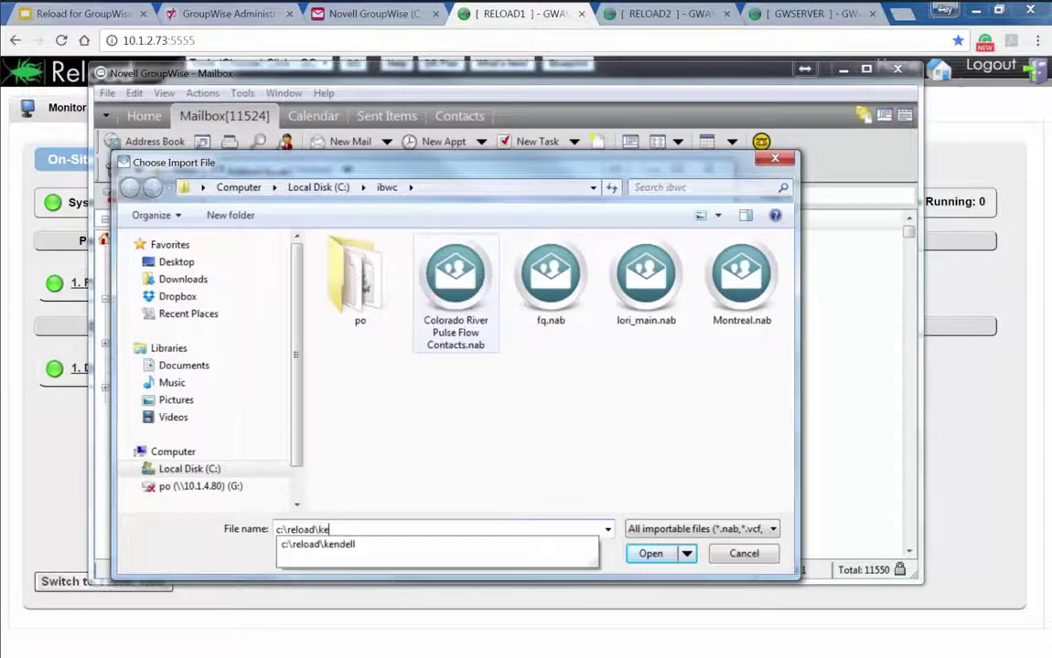
key(Down)
key(Return)
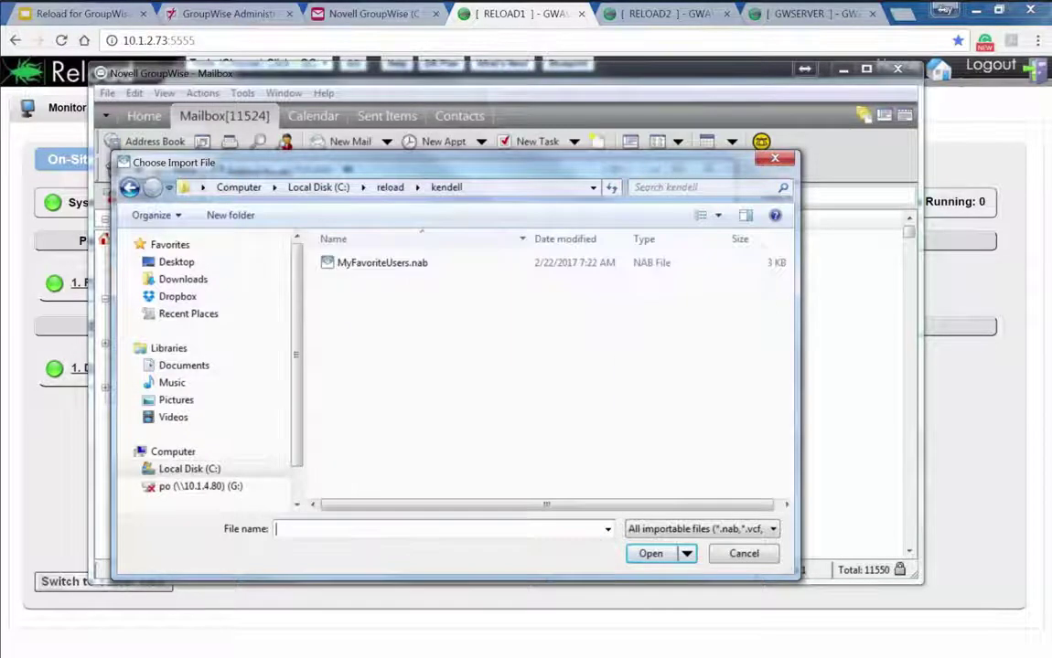
double_click(382, 262)
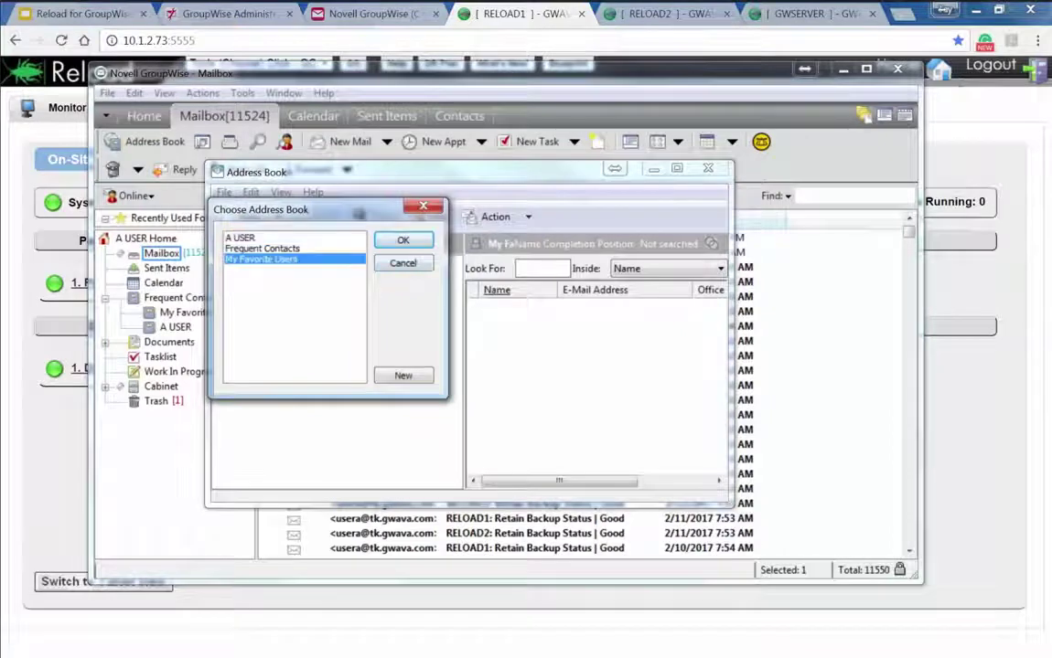
key(Return)
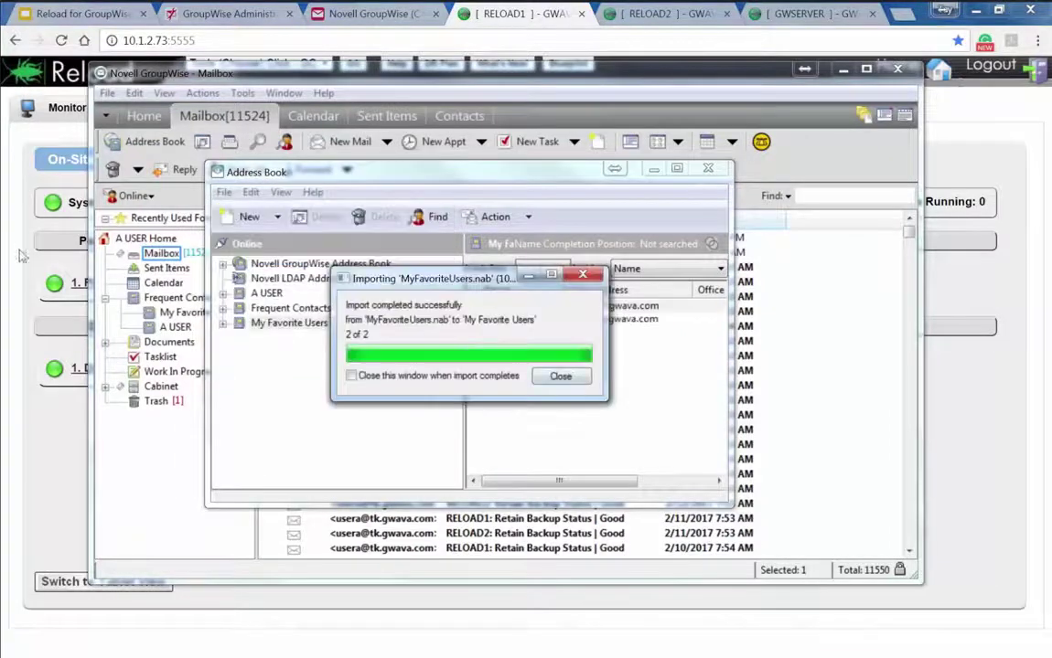
key(Return)
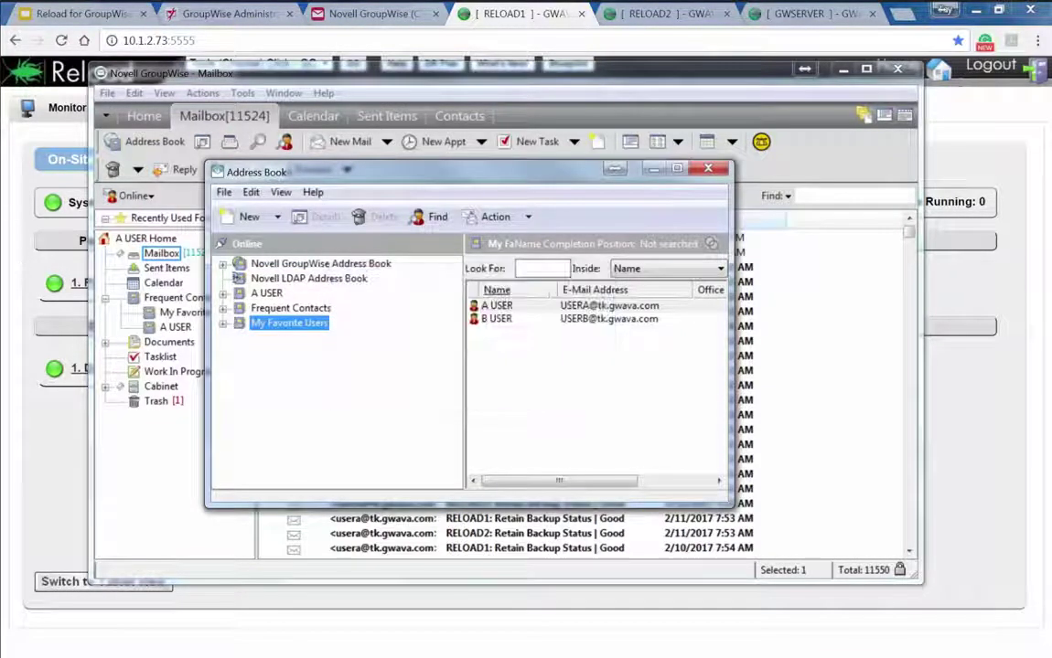
key(Up)
key(shift+Down)
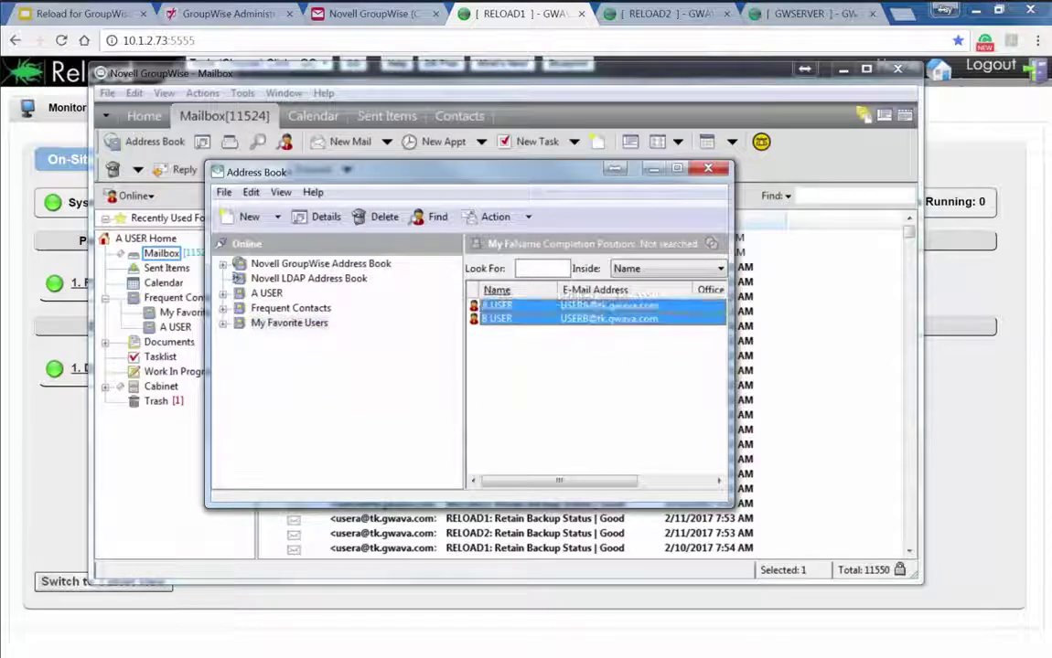
key(Down)
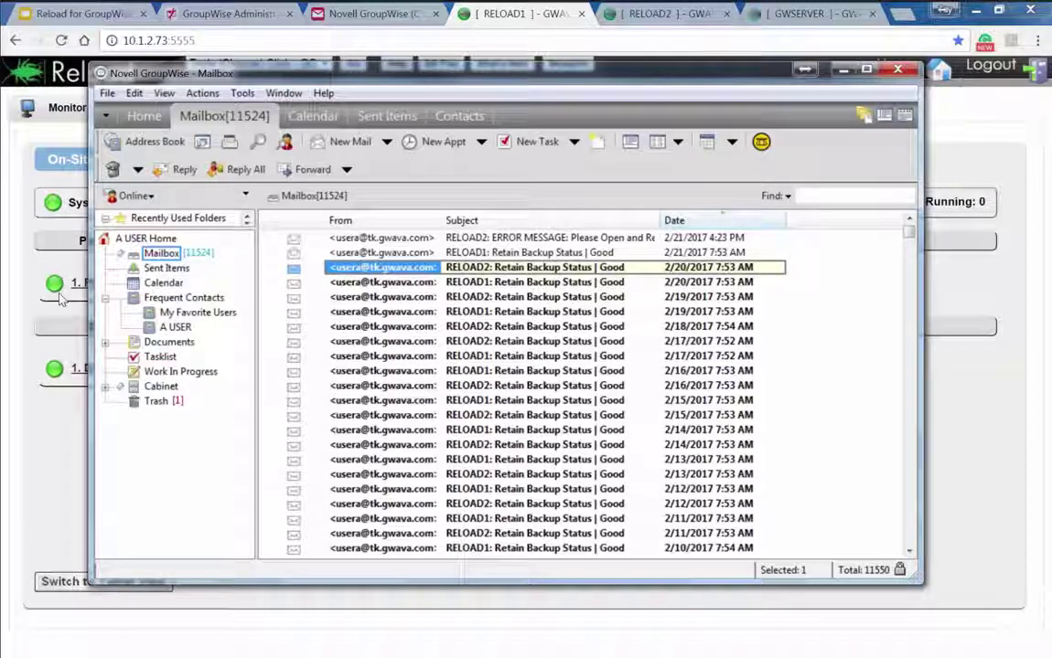
click(259, 140)
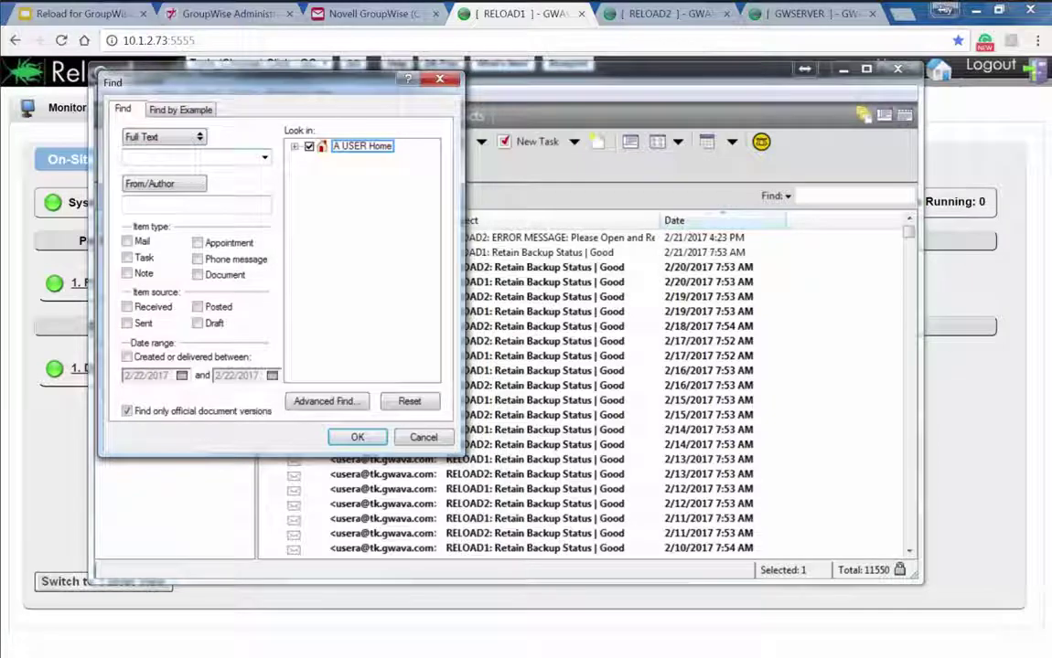
key(Return)
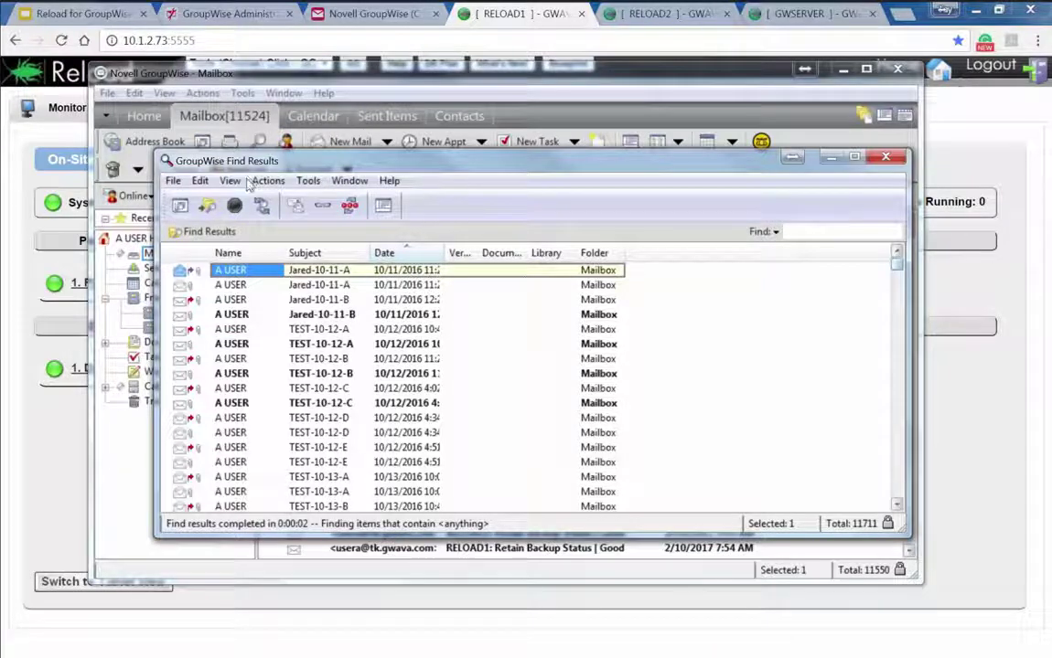
scroll(247, 183, down, 10)
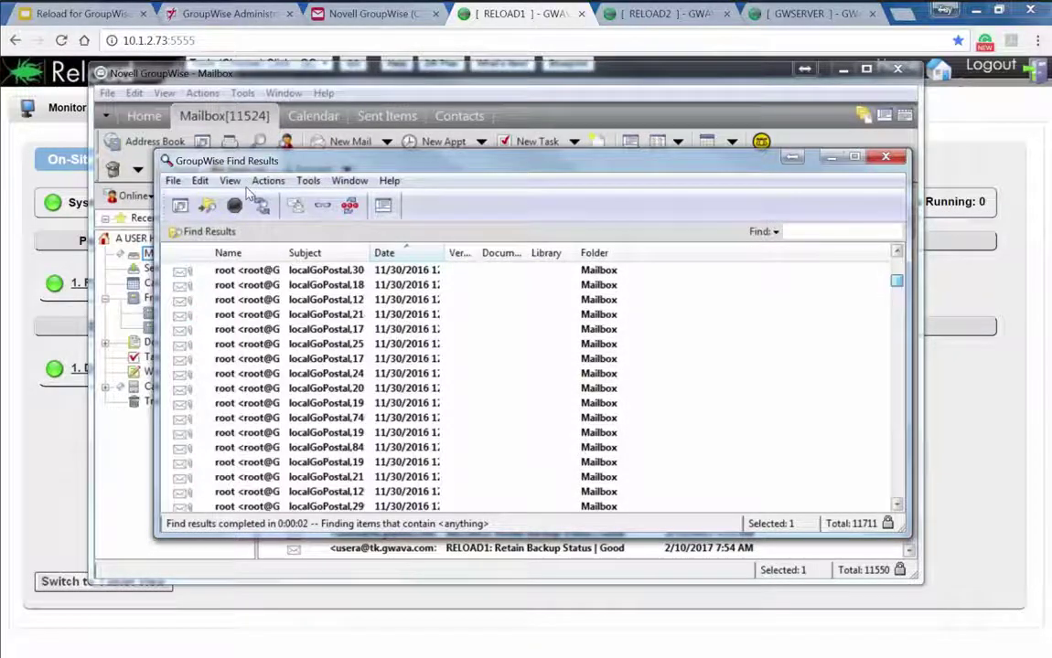
key(Home)
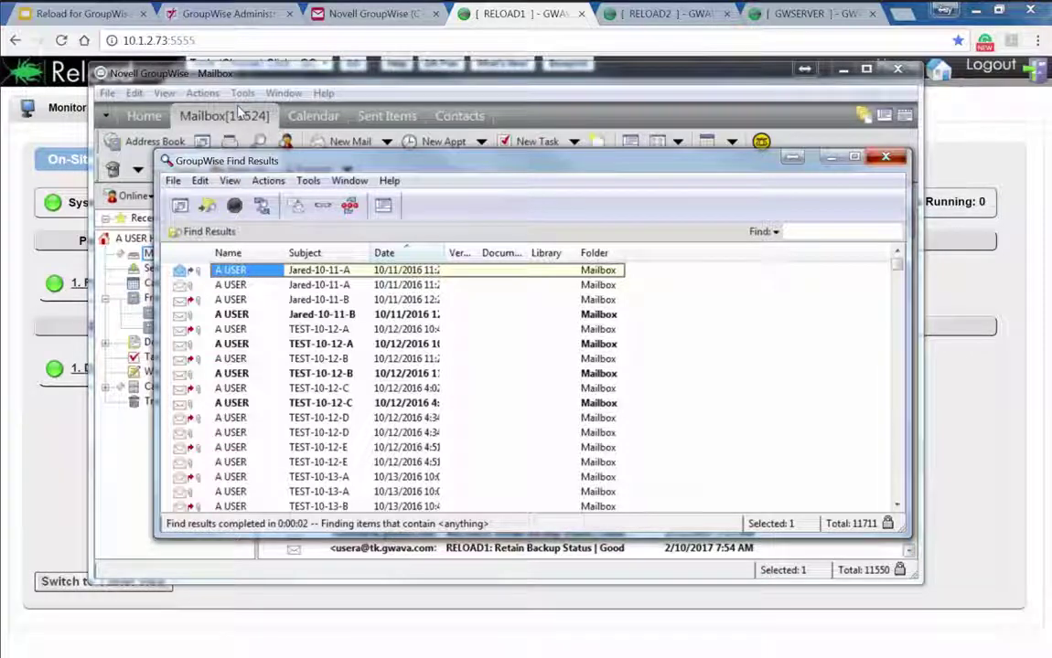
click(240, 110)
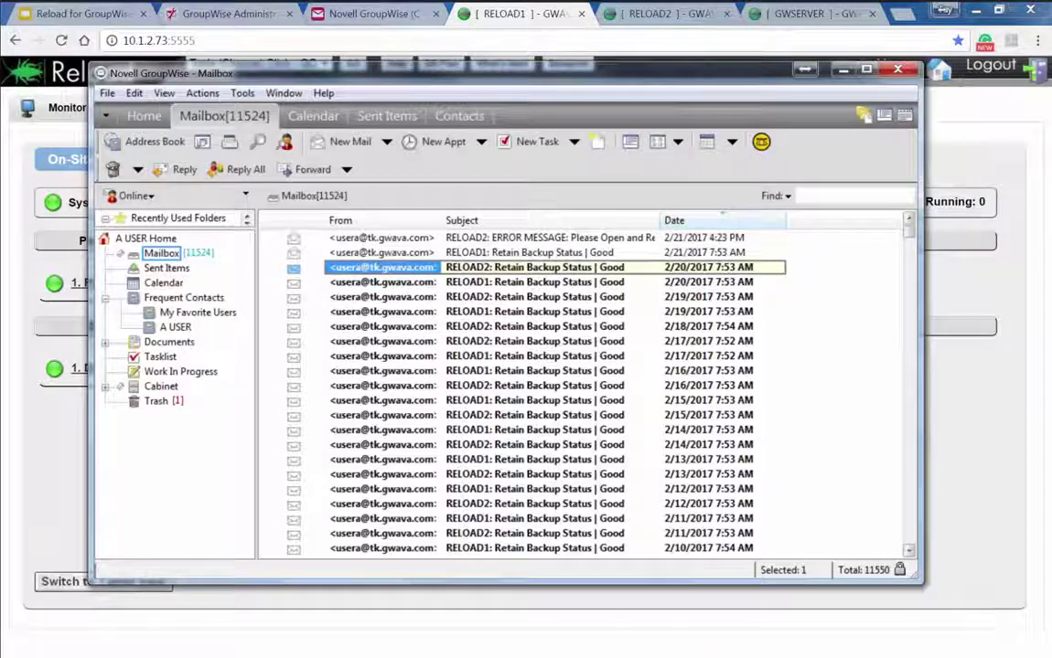
Select the 533 localGoPostal messages from 2/7/2017 and delete them, leaving 11017 items
click(133, 196)
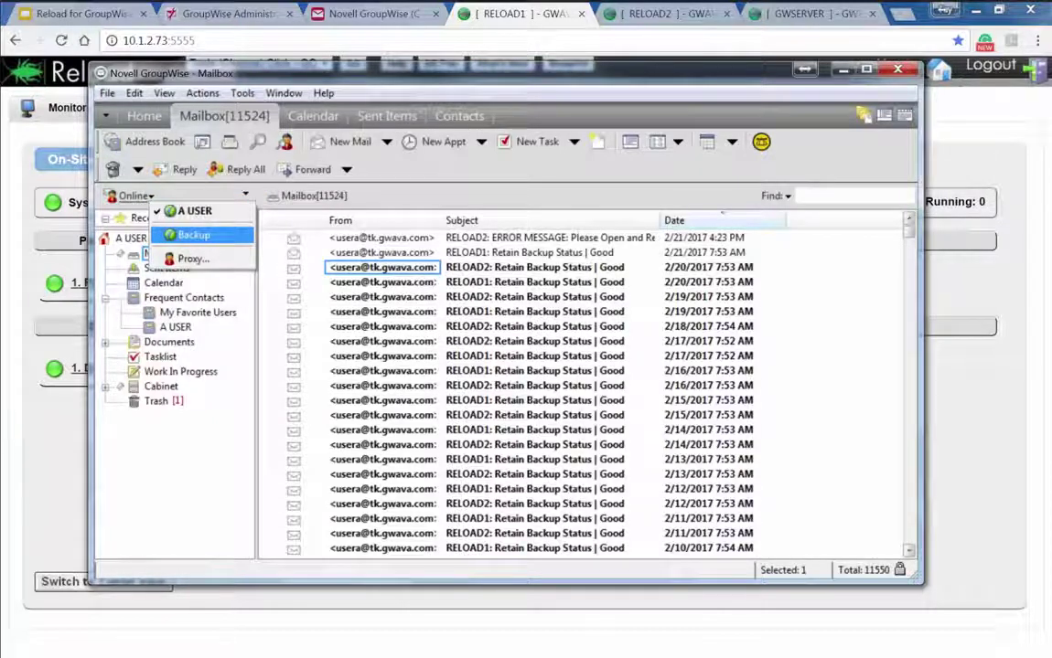
key(Up)
key(Return)
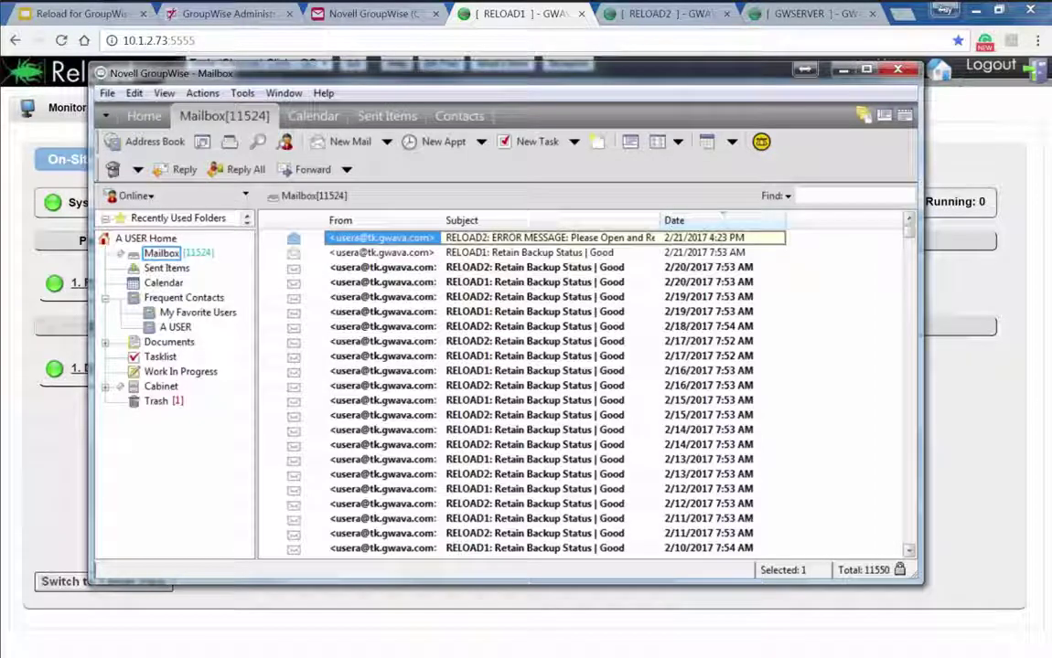
scroll(586, 393, down, 15)
scroll(448, 282, down, 15)
scroll(448, 282, down, 8)
shift+click(383, 474)
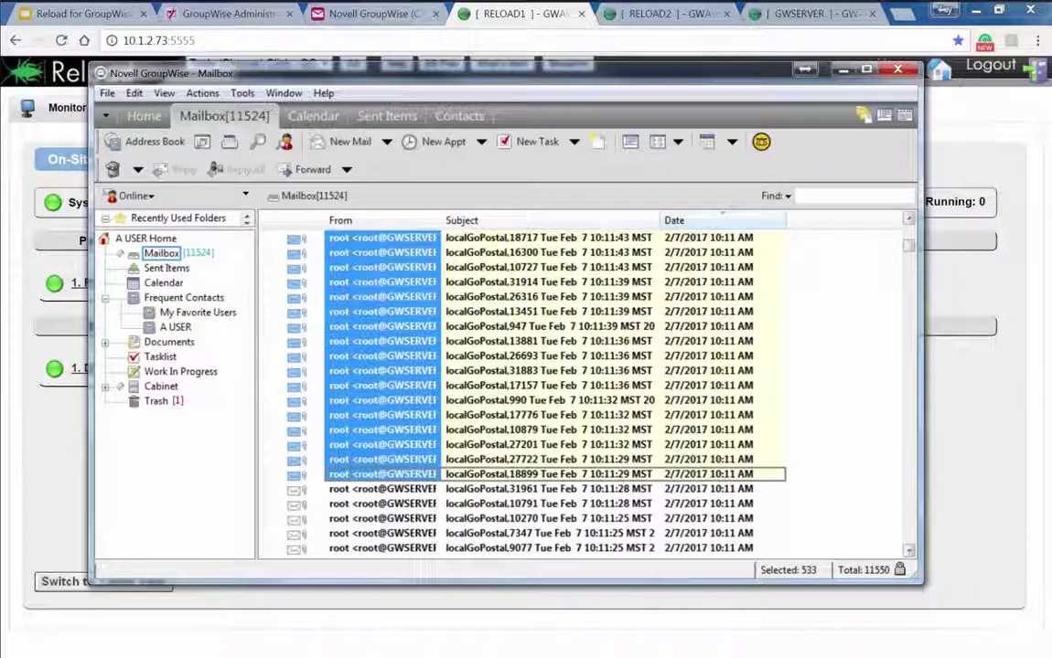
key(Delete)
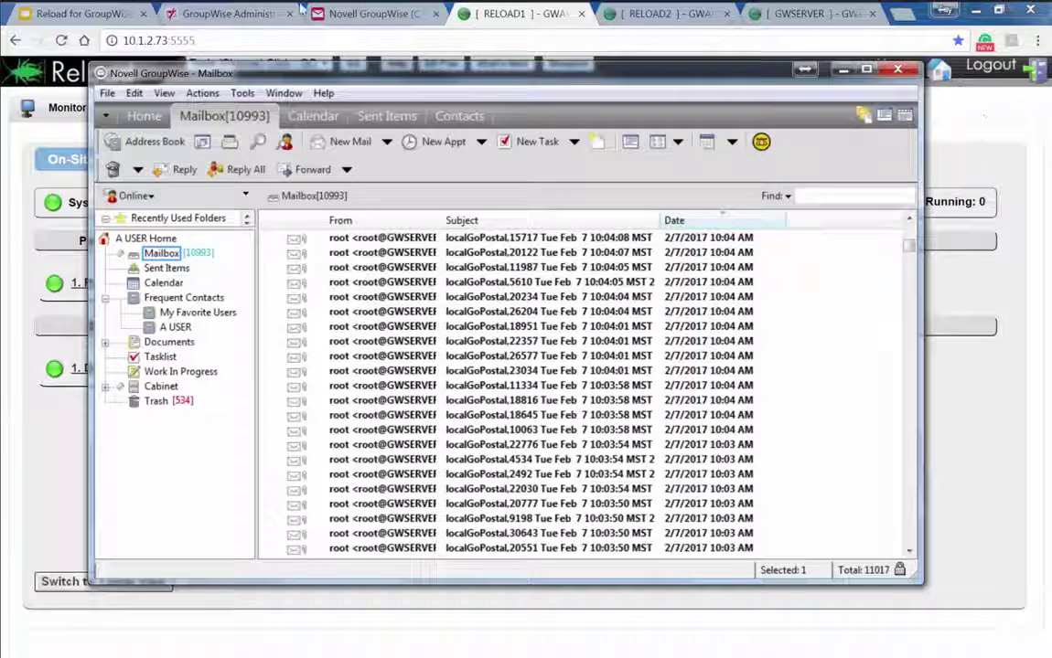
In GroupWise Administration, close the Reload restore area and Restore Areas dialogs unchanged
click(252, 16)
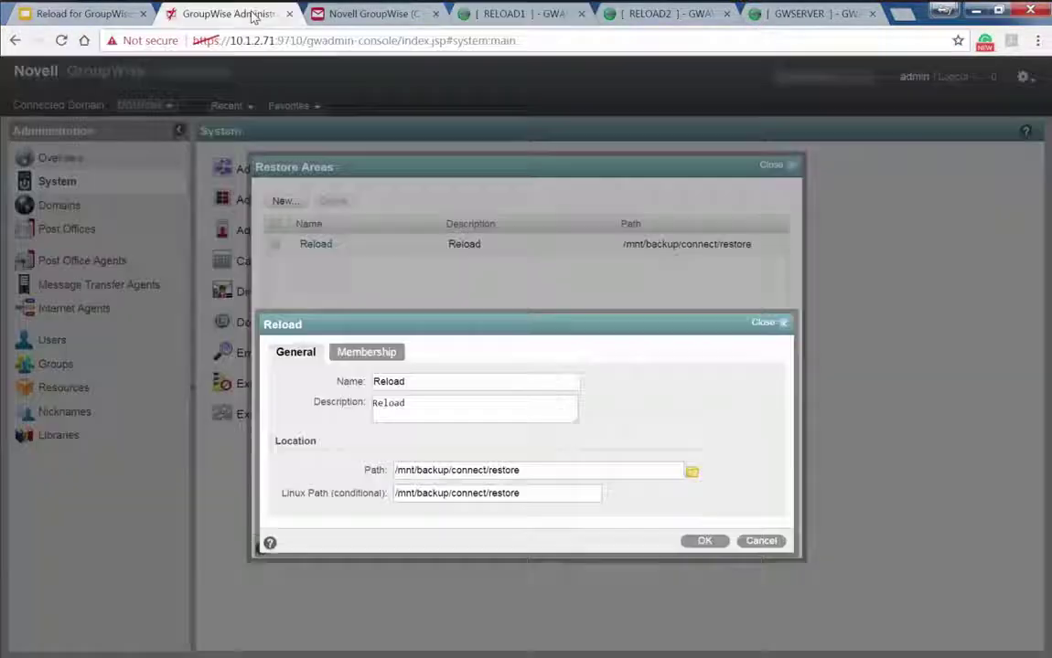
click(764, 542)
click(768, 548)
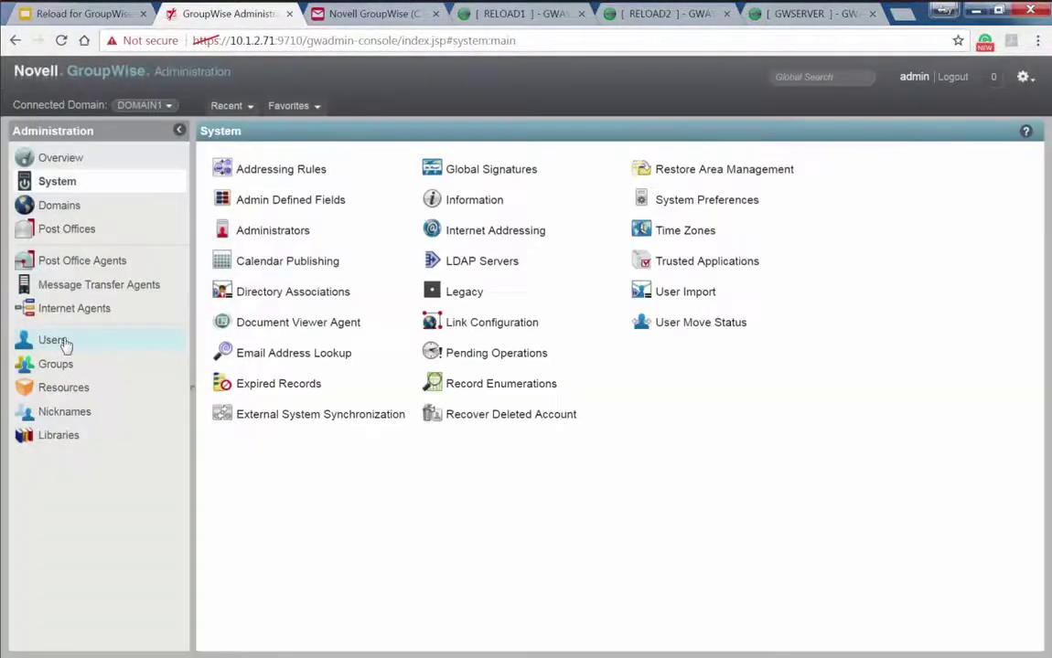
Run More > Restore on USERA to restore all messages from the Reload restore area
click(57, 341)
click(270, 200)
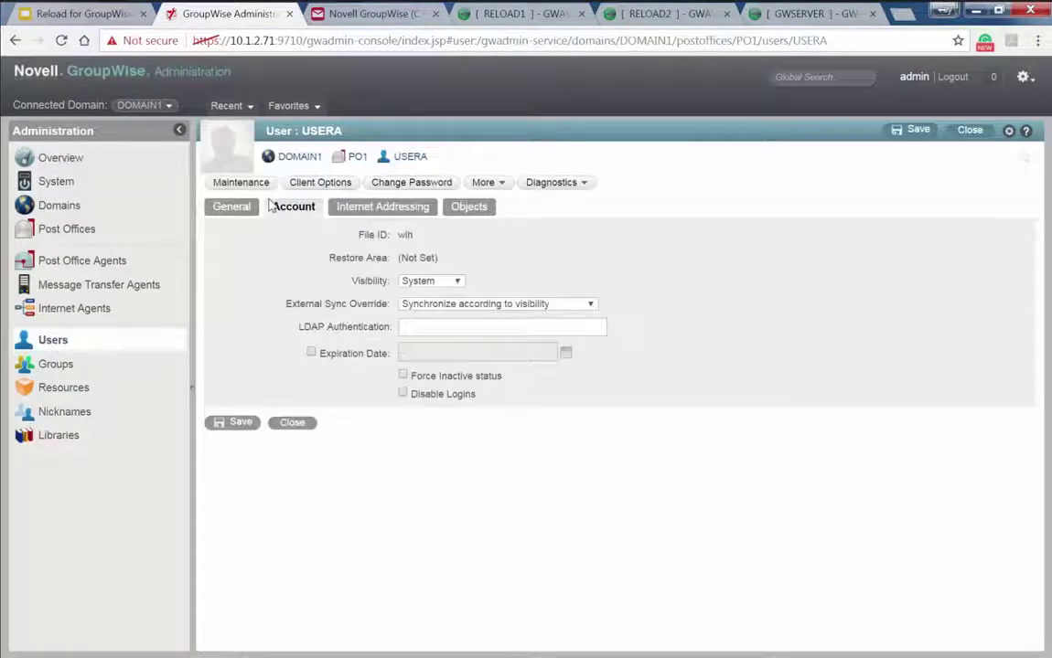
click(484, 185)
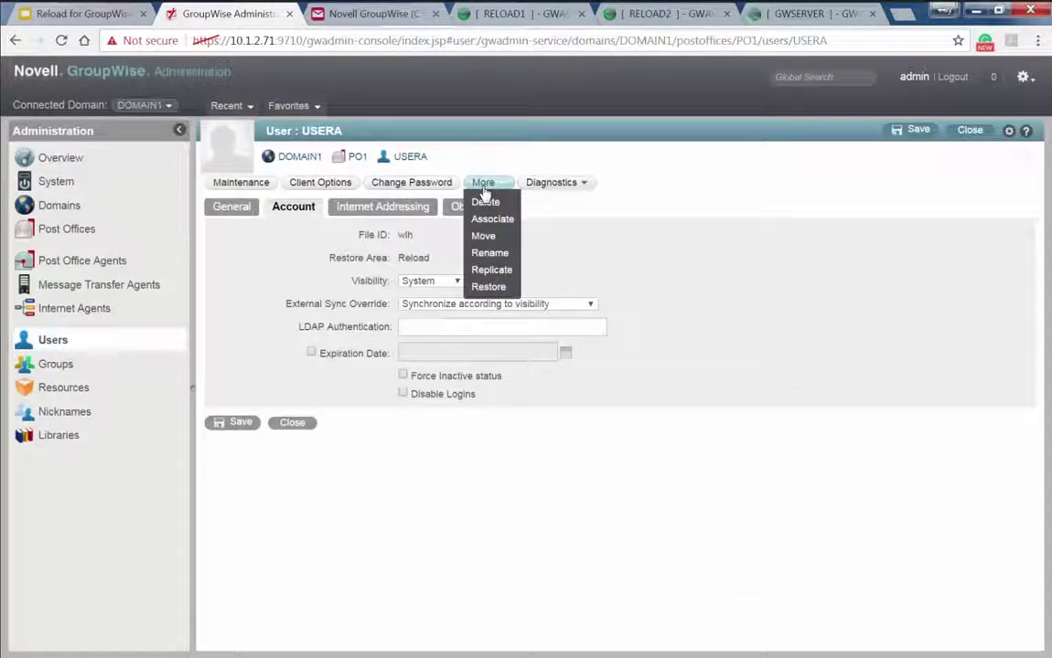
click(488, 286)
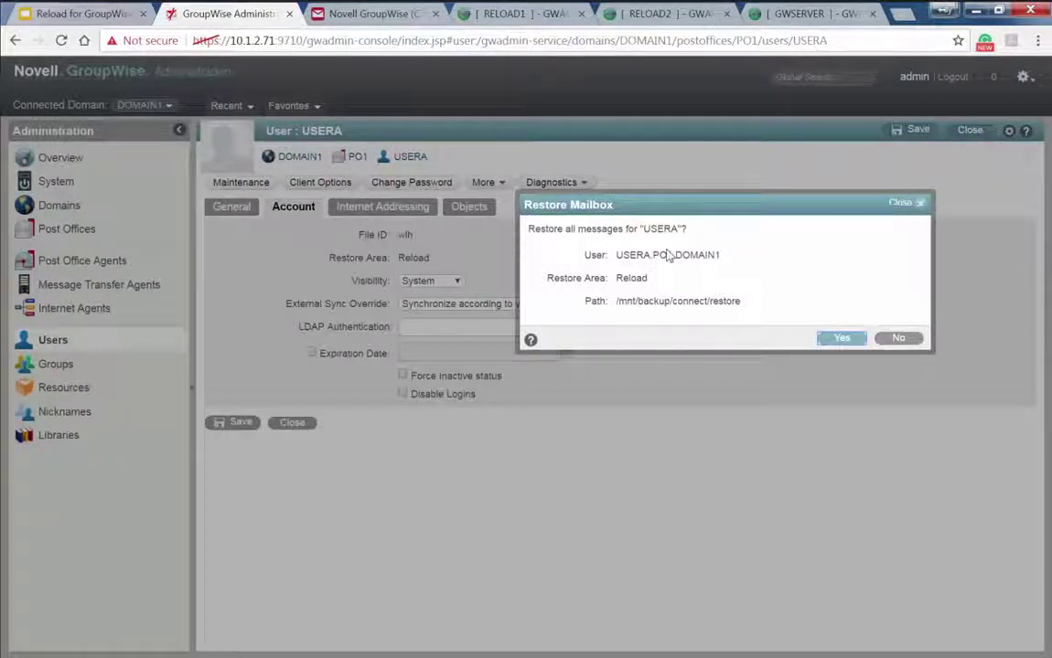
click(840, 339)
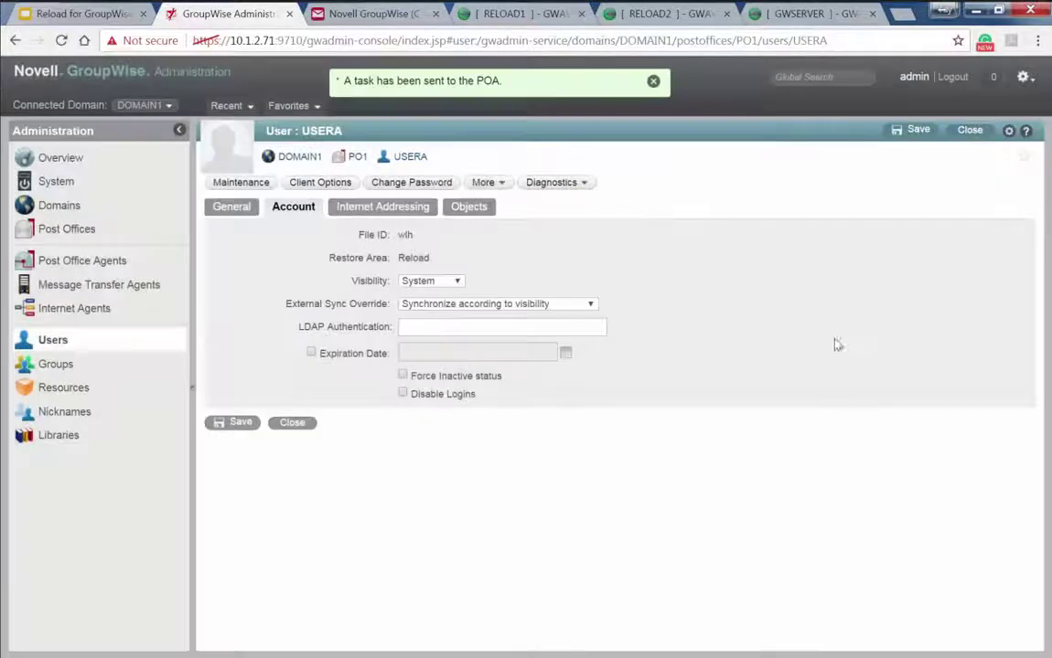
click(524, 18)
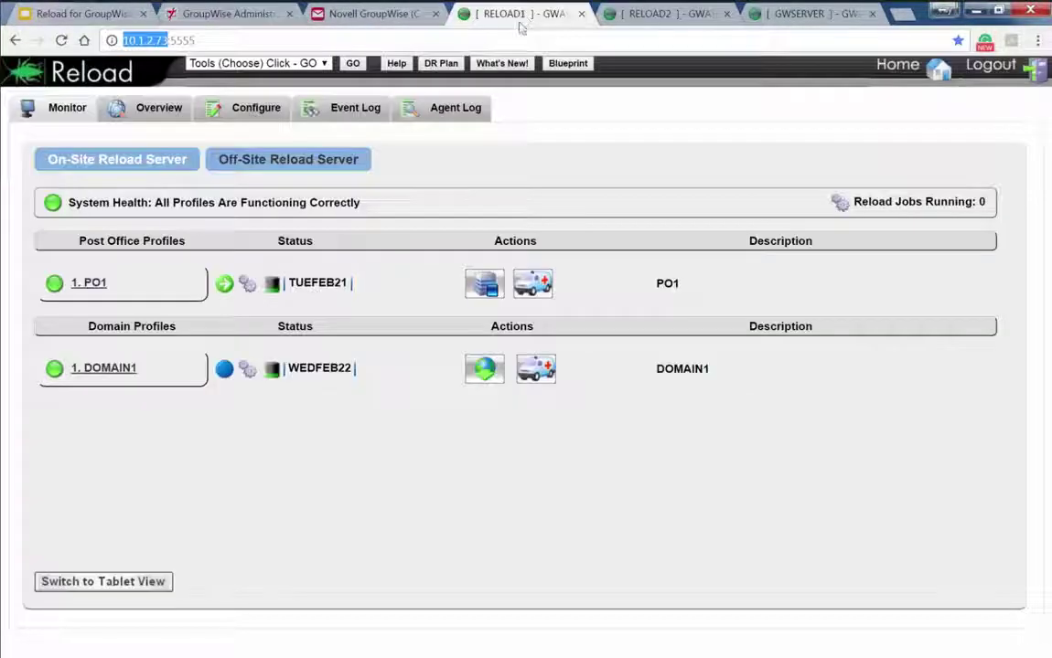
Minimize the GroupWise client and bring back the test user's Account page in Administration
mouse_move(264, 287)
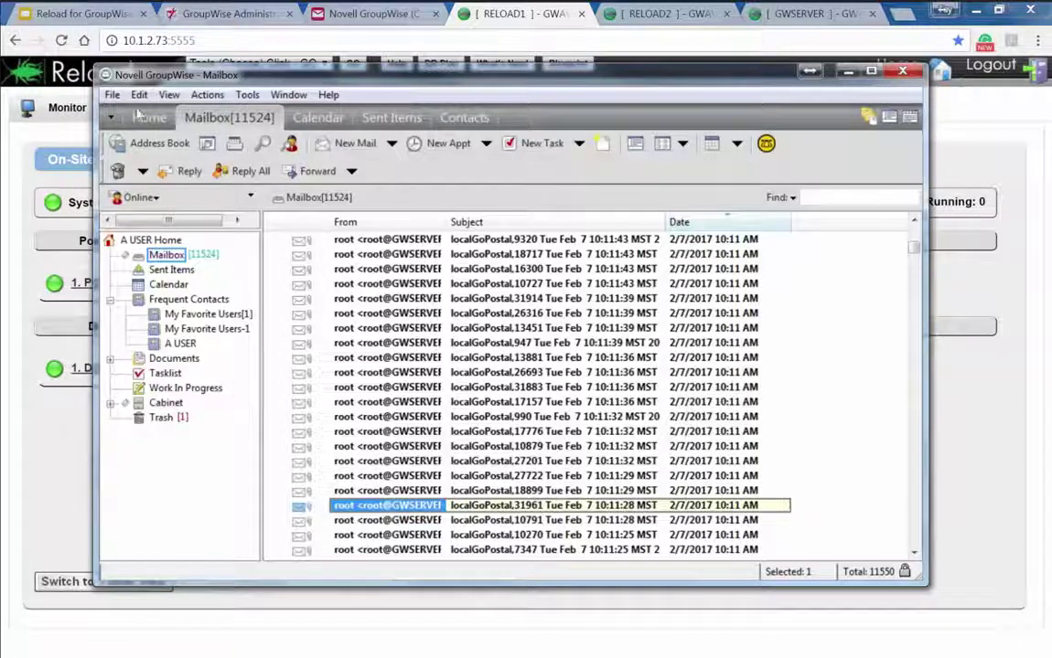
click(243, 19)
click(243, 18)
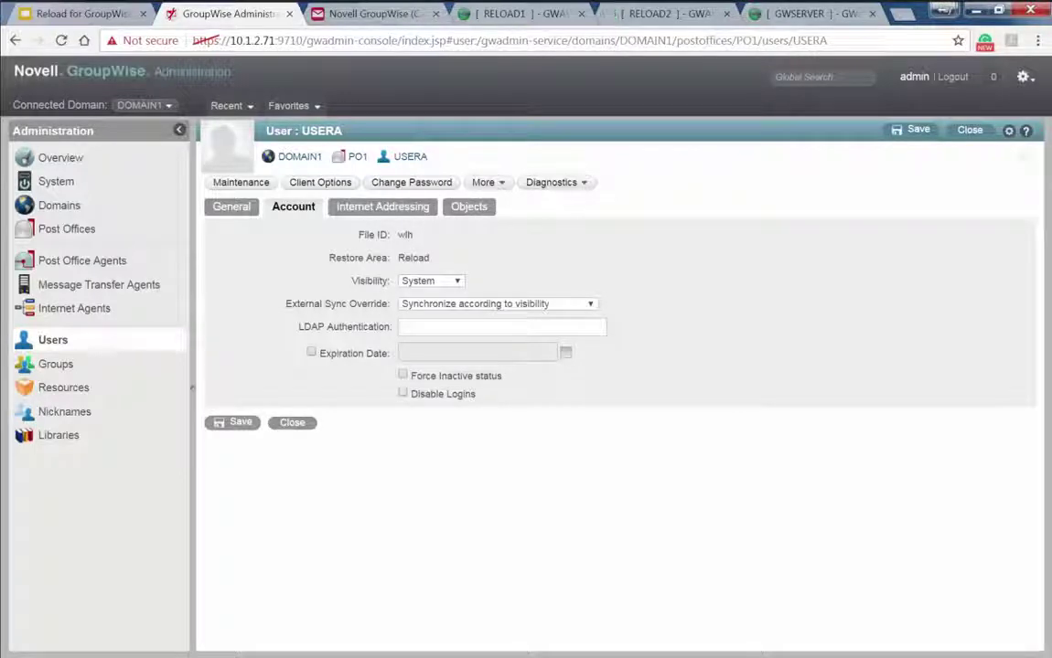
key(alt+Tab)
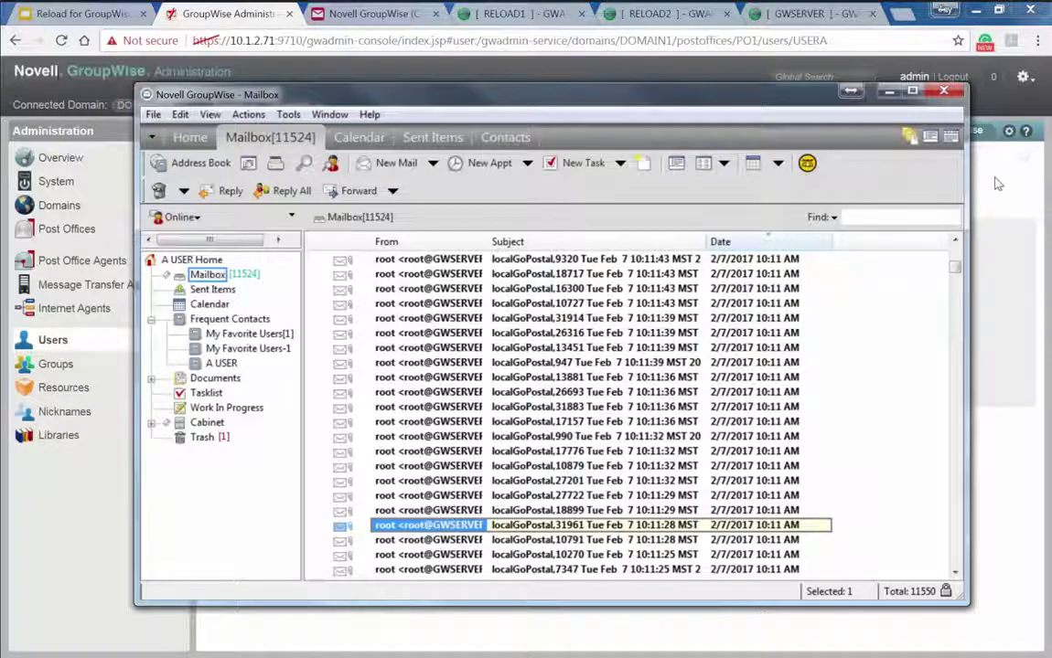
key(alt+F4)
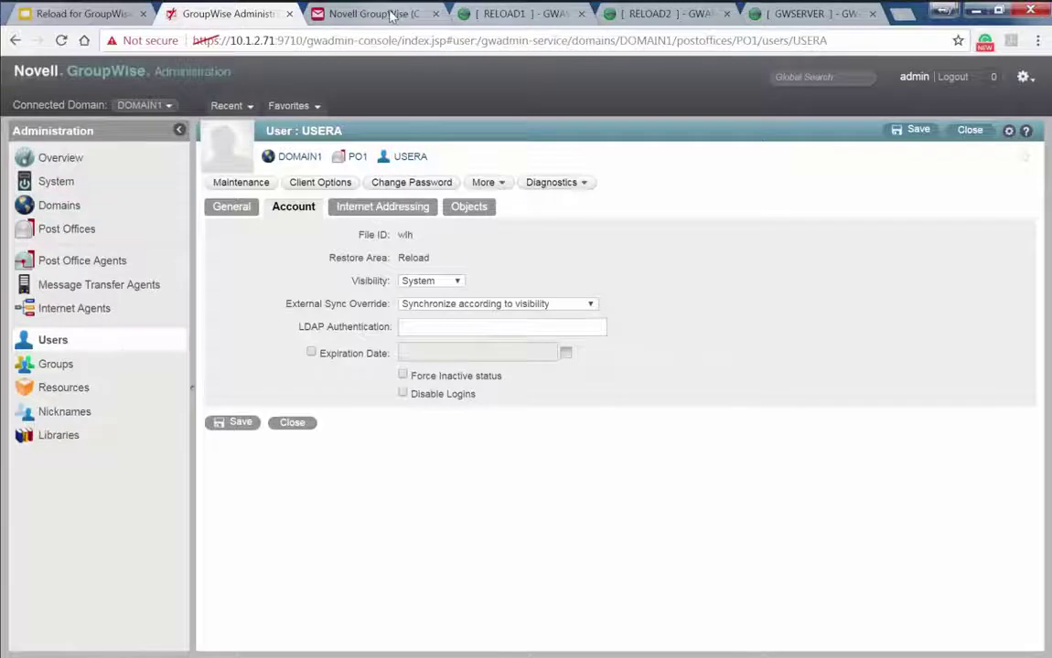
Log out of the current WebAccess session and sign in as userc
click(357, 13)
click(972, 70)
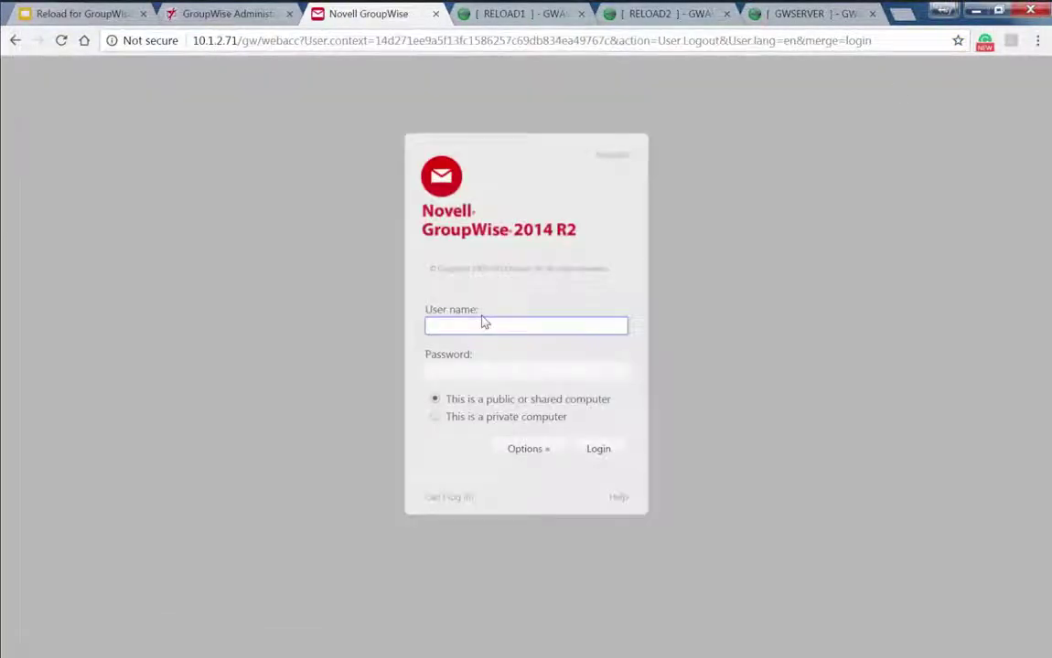
click(484, 322)
text(userc)
key(Tab)
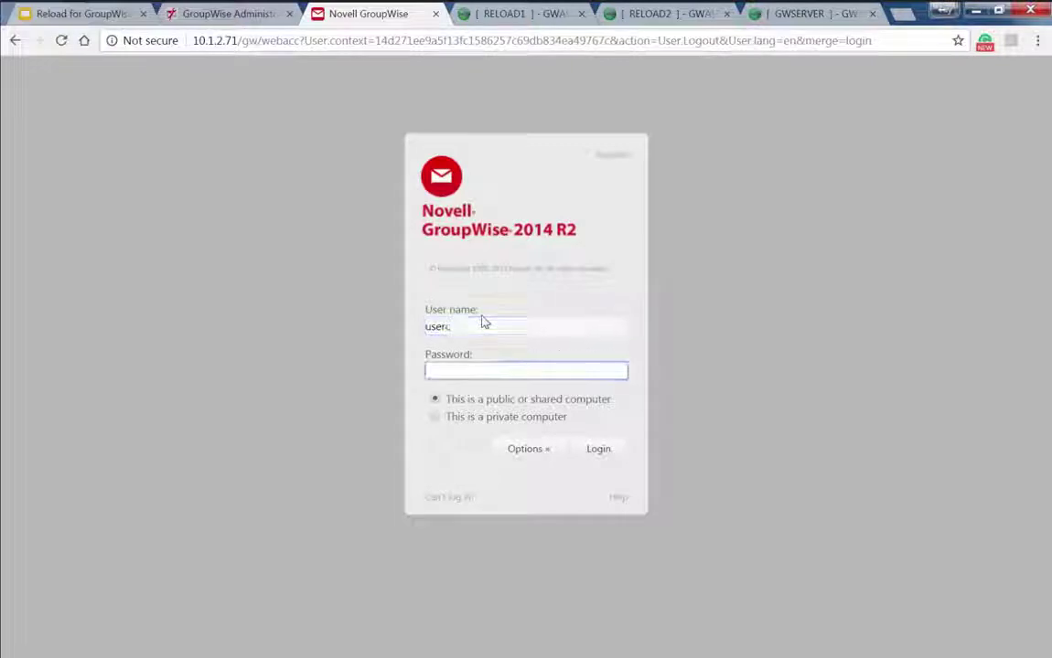
key(Return)
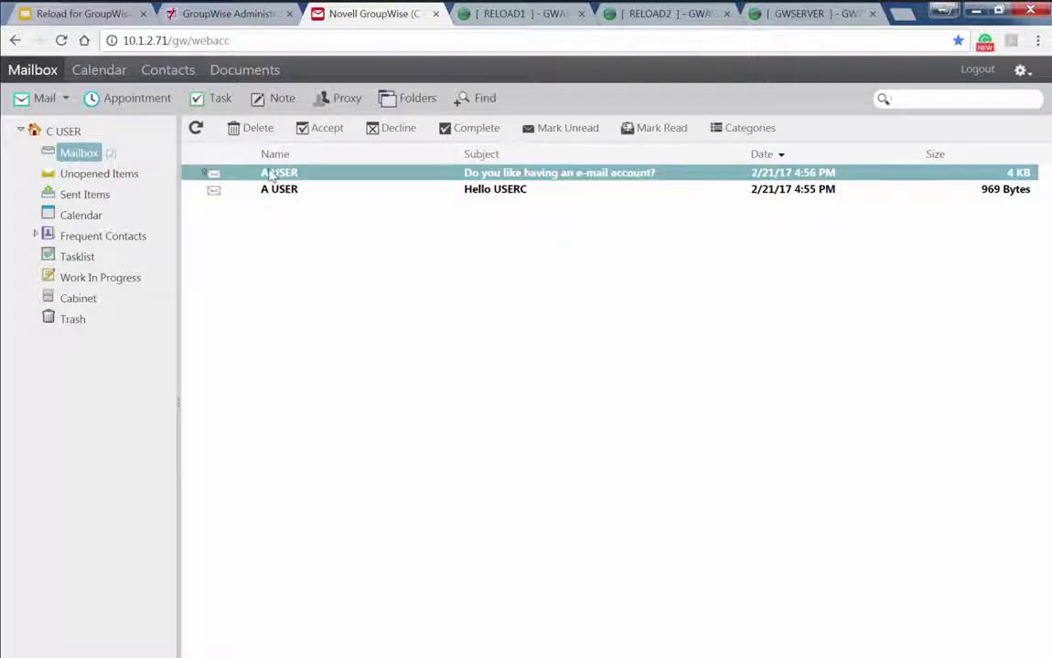
Confirm USERC's two messages are in the Mailbox, then log out and return to Administration
click(244, 70)
click(265, 15)
click(312, 16)
click(977, 71)
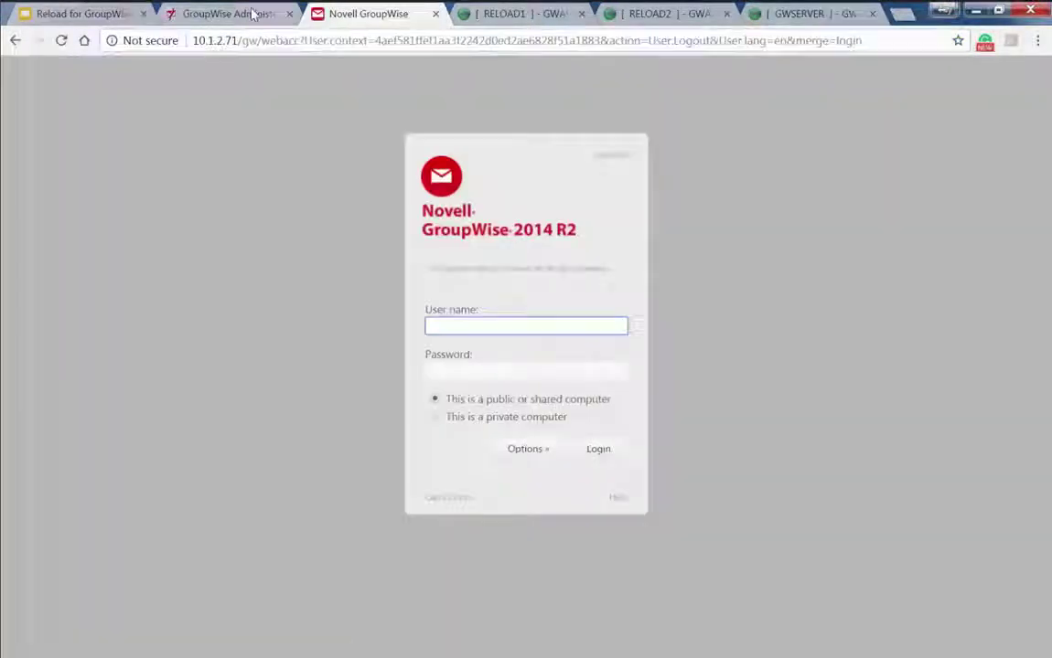
click(229, 13)
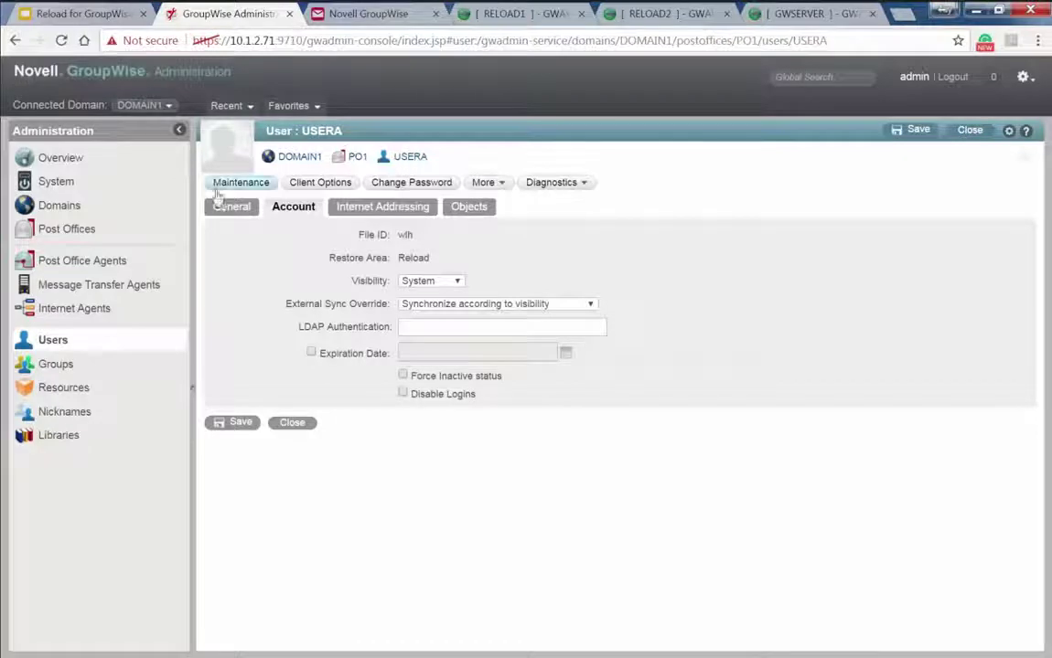
Delete the USERC account from PO1 via More > Delete, then bring up the RELOAD1 monitor
click(53, 339)
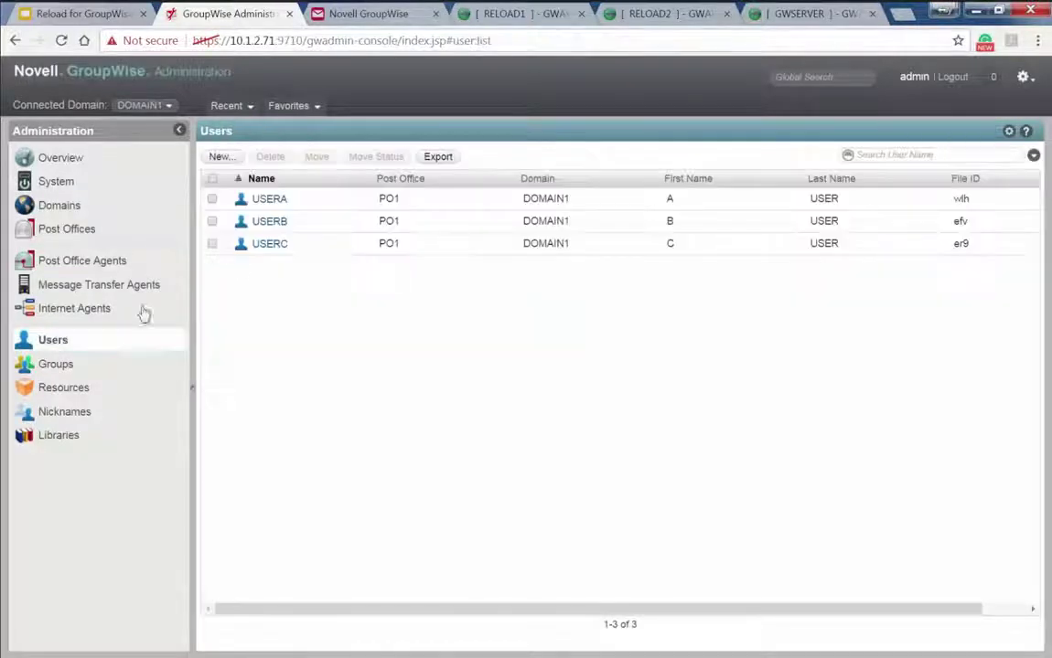
click(266, 245)
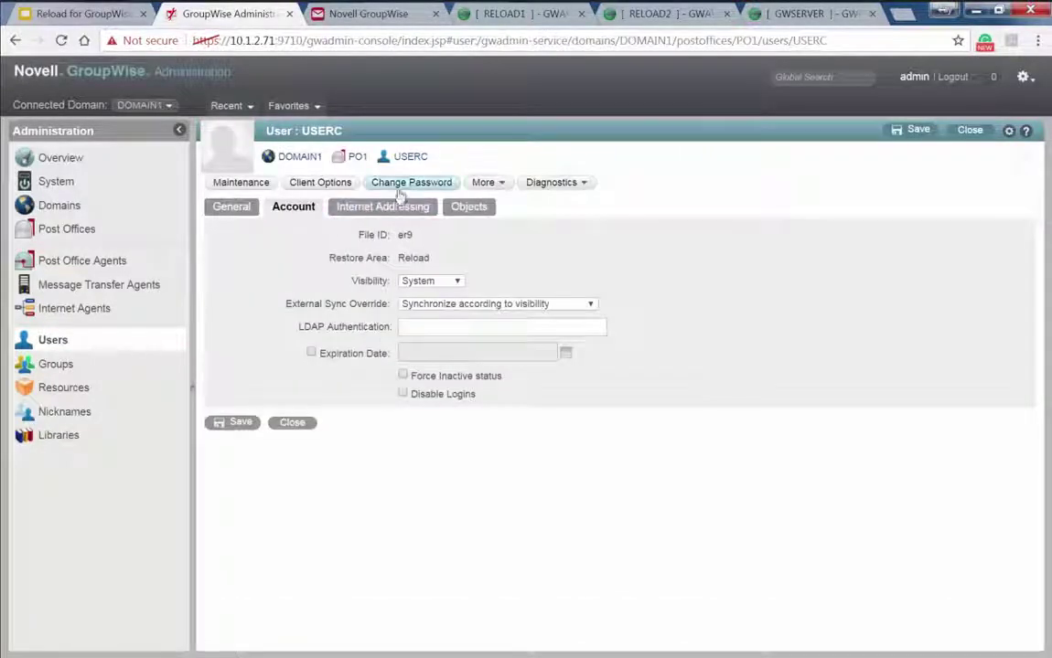
click(483, 182)
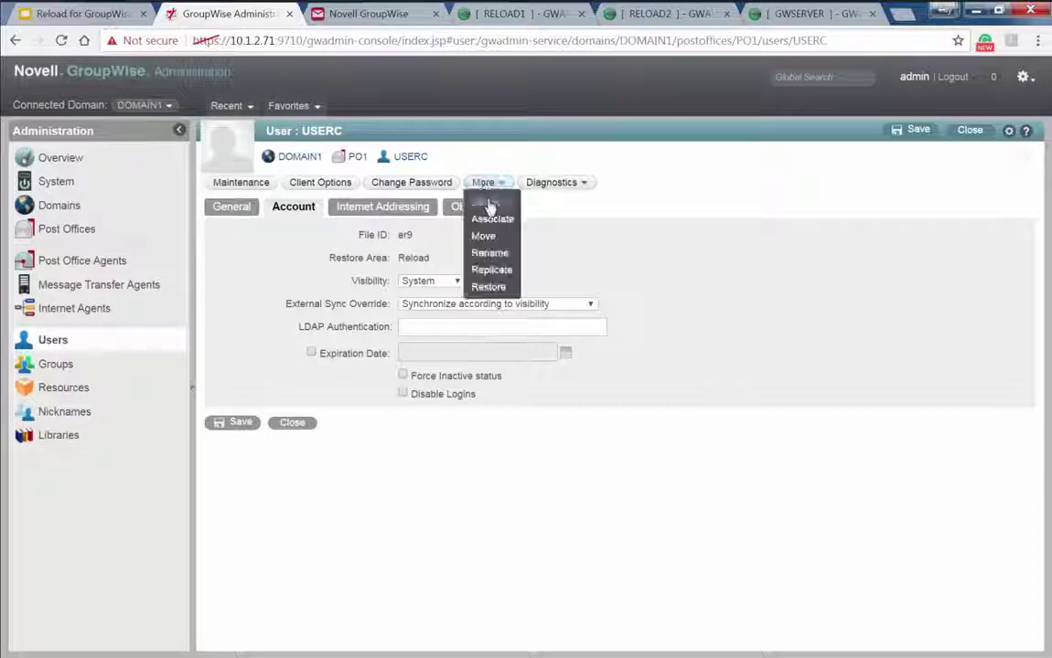
click(489, 209)
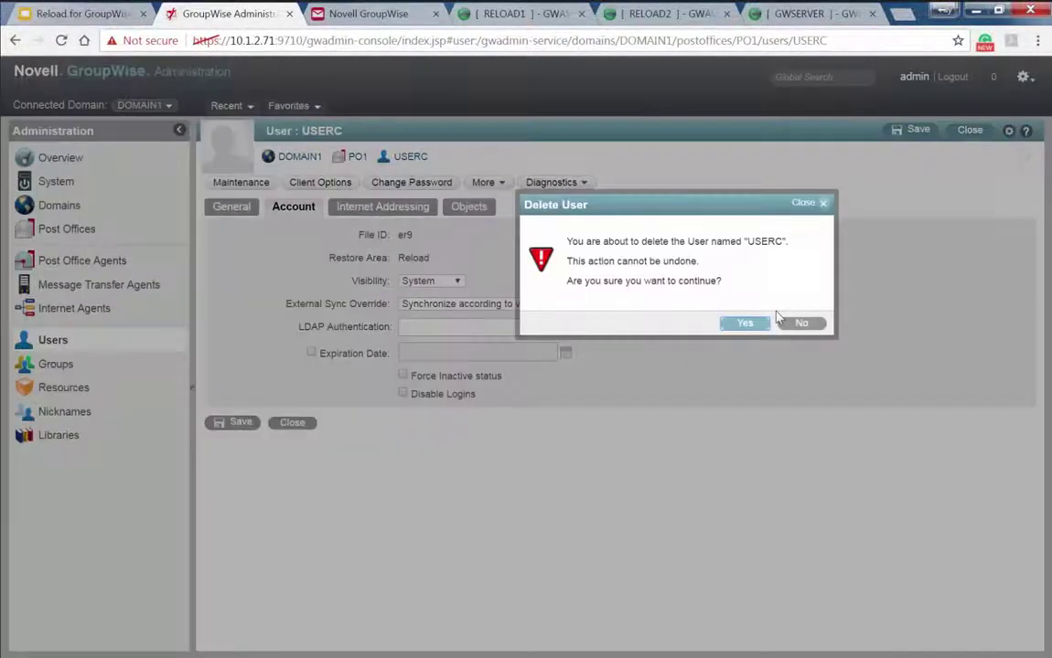
click(741, 322)
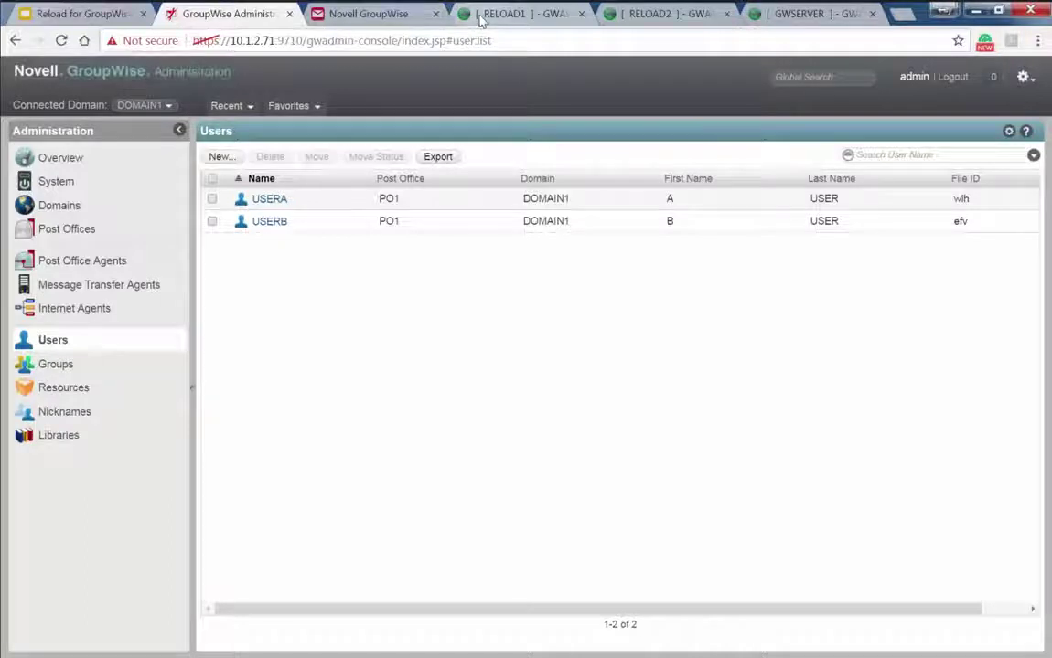
click(482, 16)
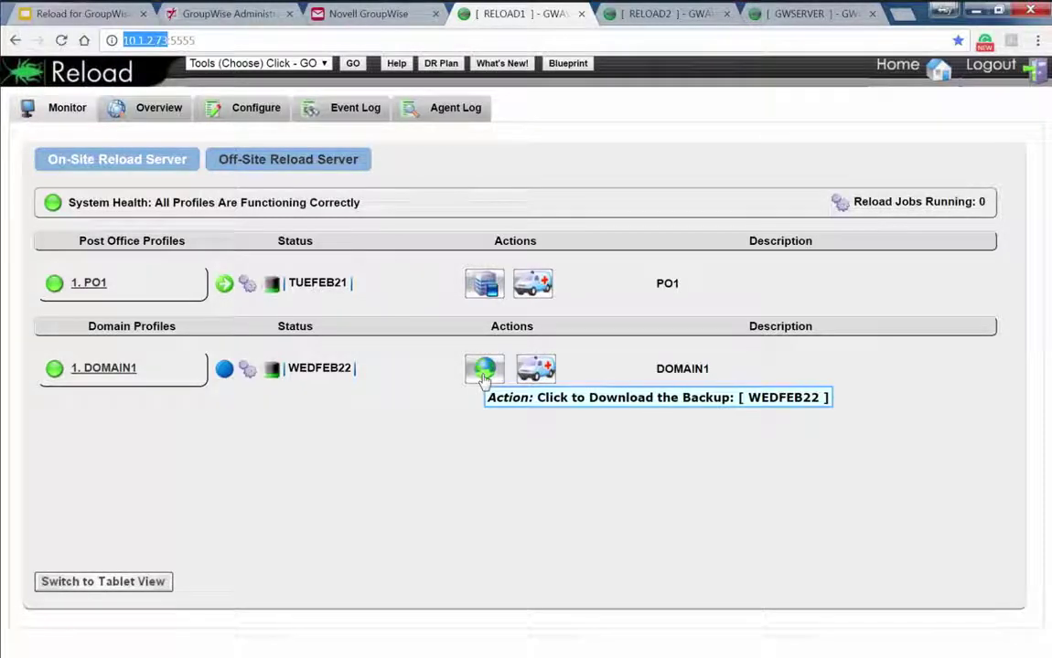
Review DOMAIN1's available backups, keep WEDFEB22, and download it as a zip file
click(117, 368)
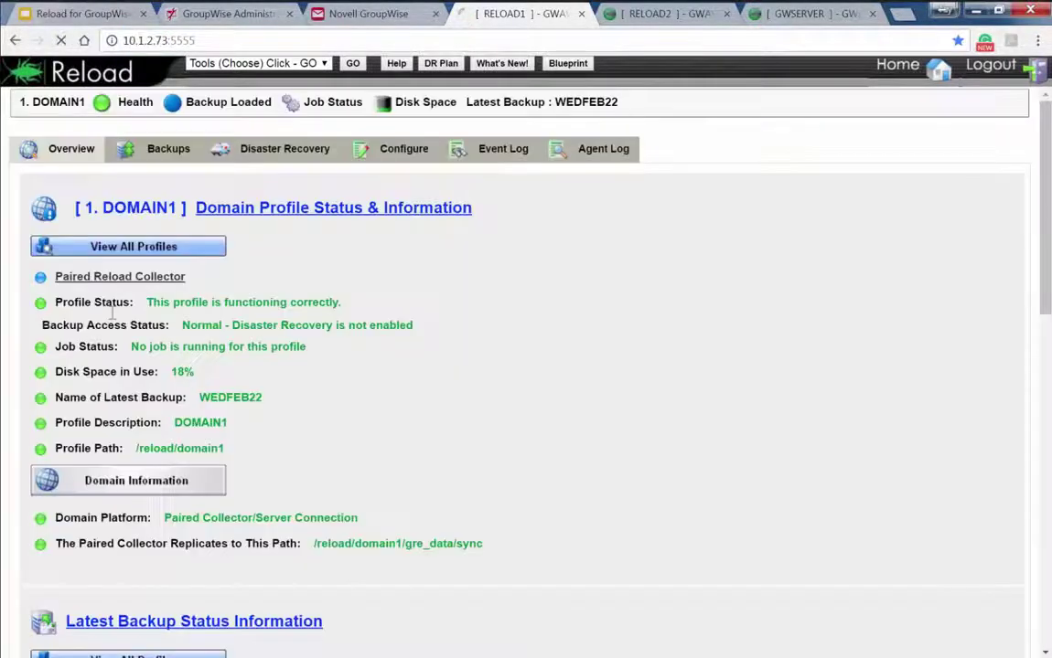
click(172, 148)
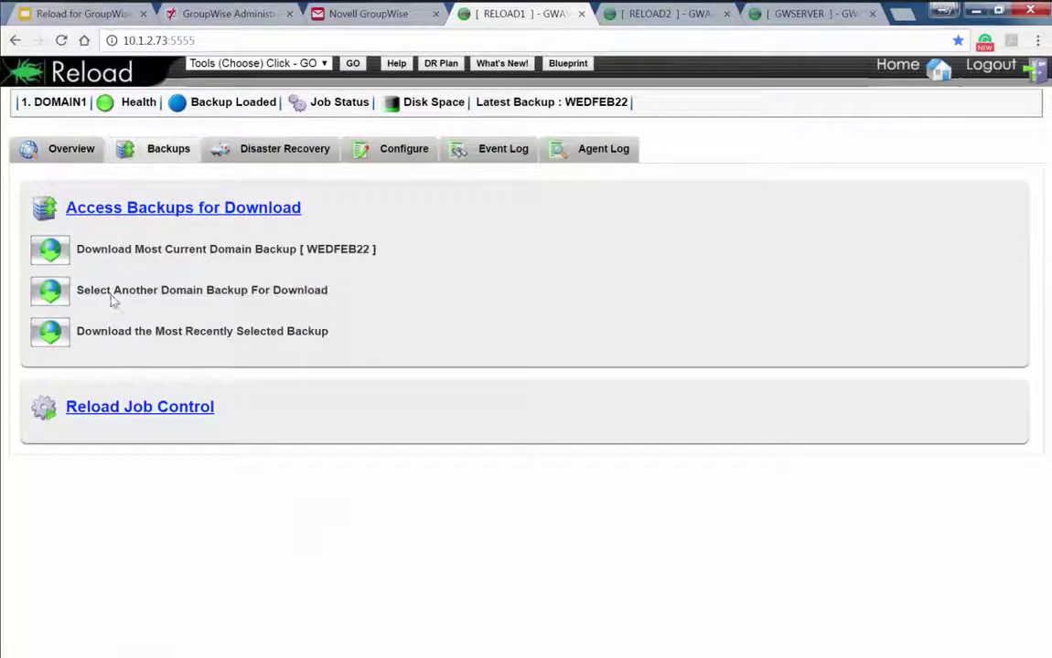
click(110, 295)
click(124, 339)
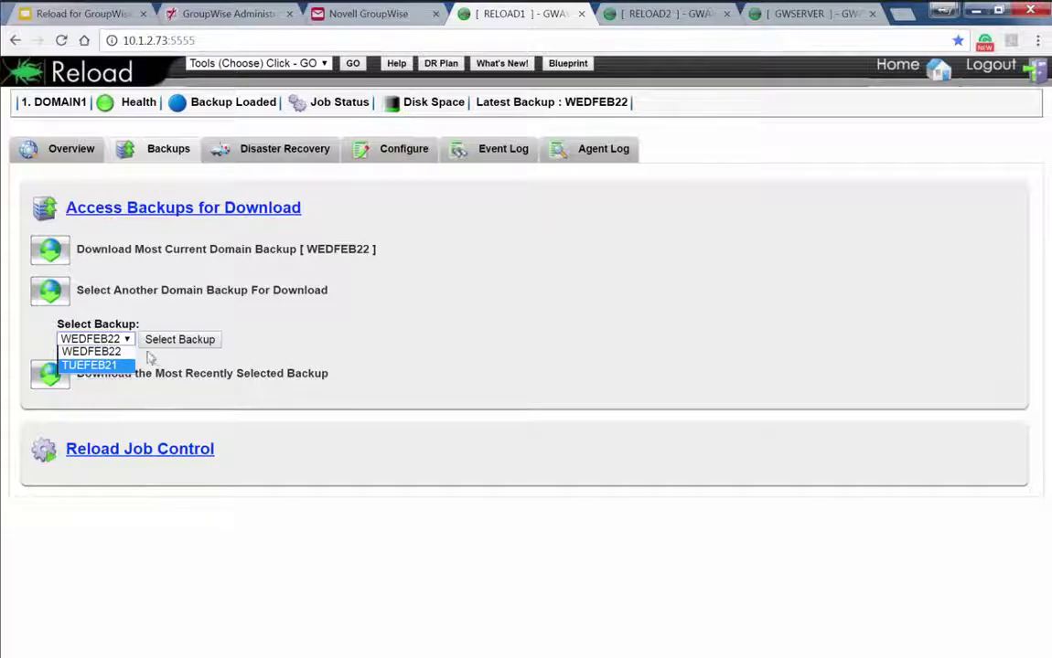
click(896, 64)
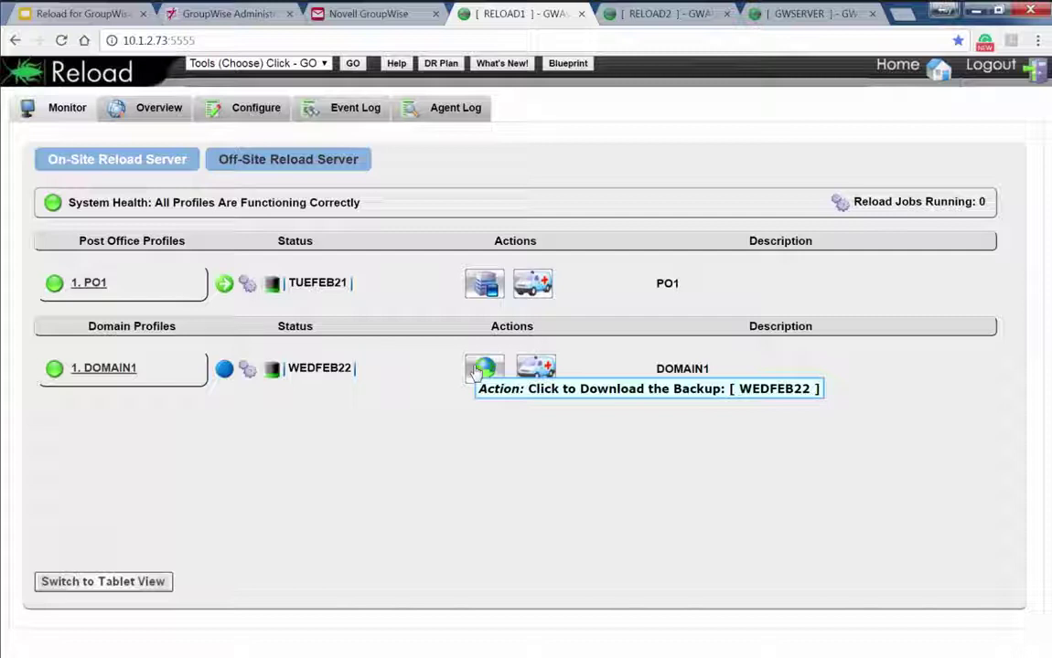
click(477, 369)
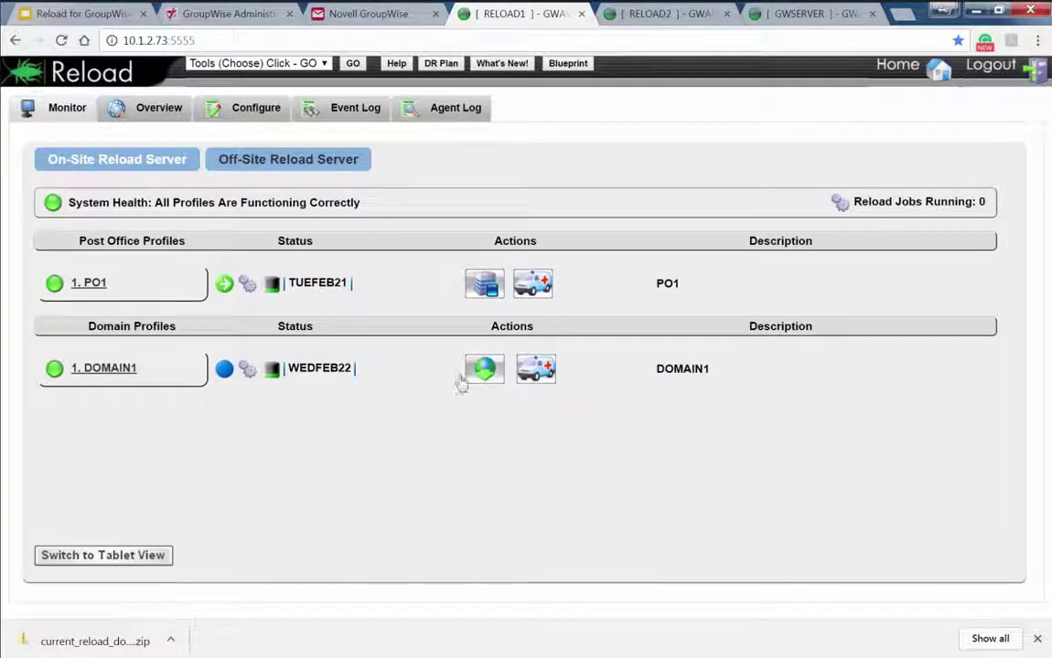
Extract the downloaded DOMAIN1 backup zip into c:\restore, skipping files that already exist
click(168, 645)
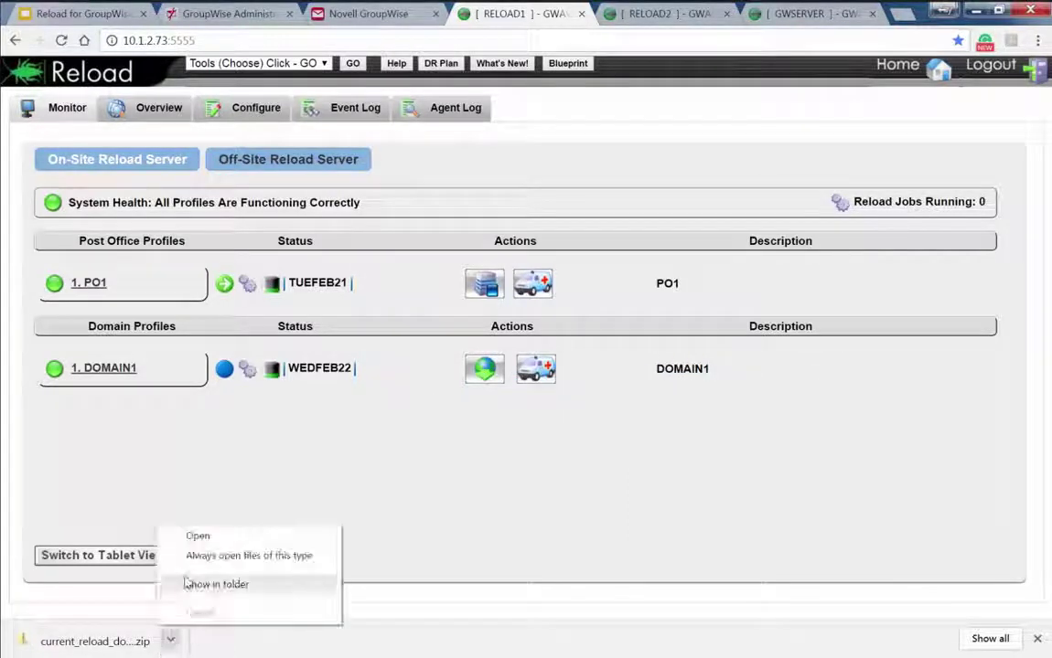
click(196, 537)
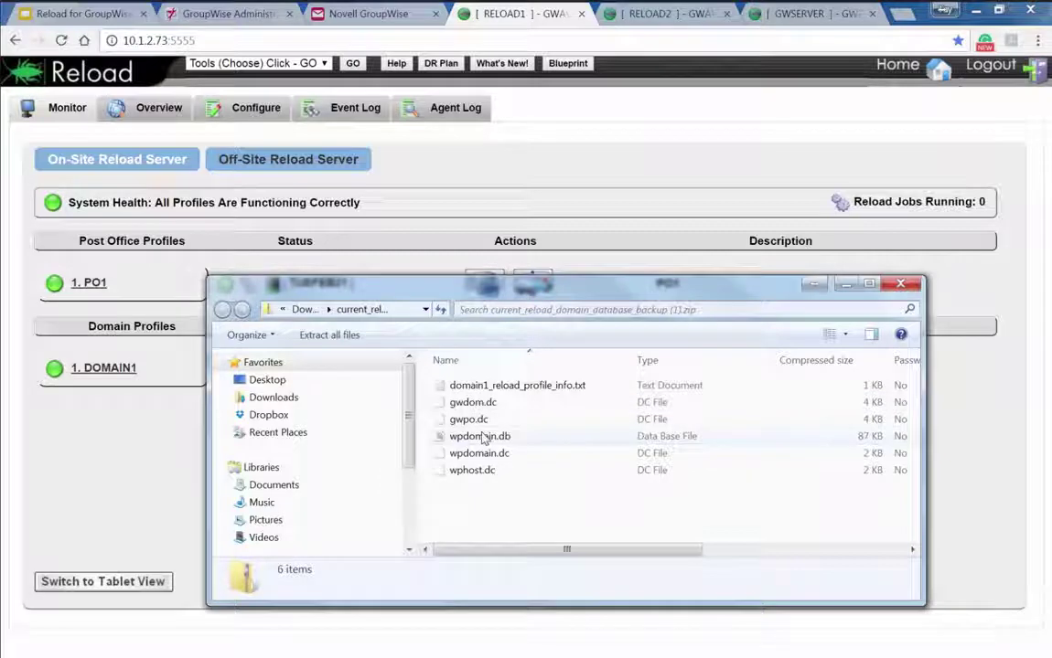
click(346, 337)
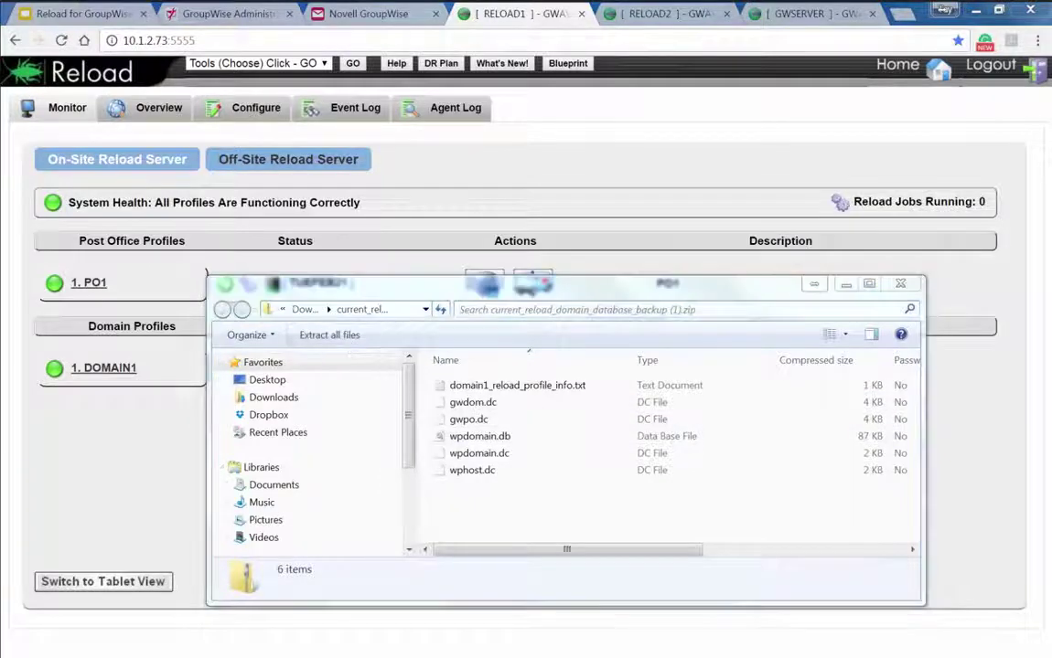
drag(121, 177, 622, 224)
text(c:estore)
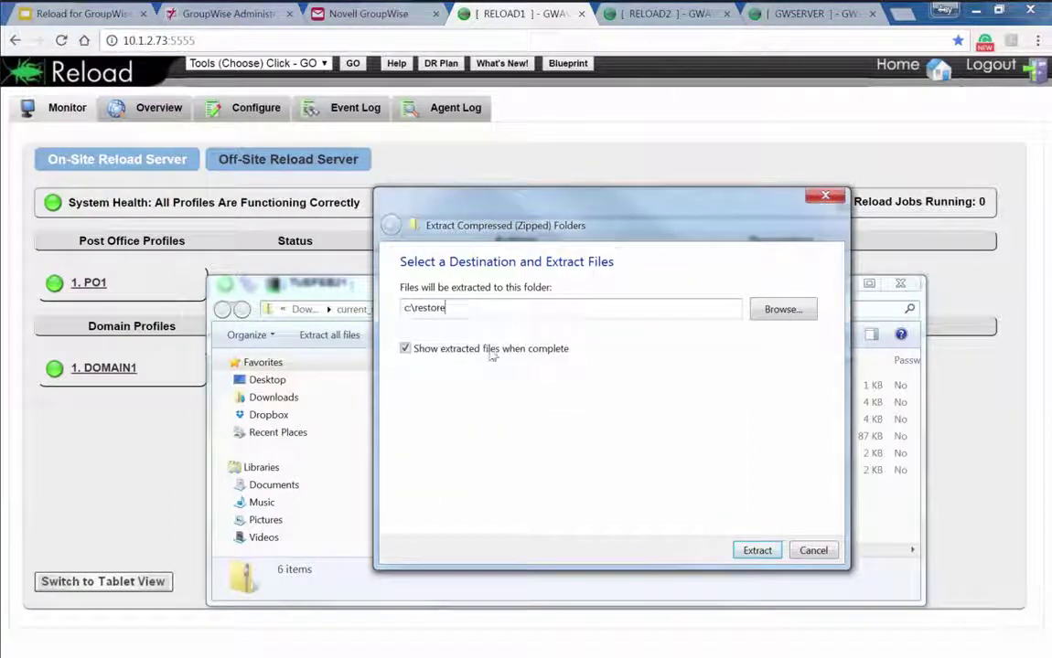
click(756, 549)
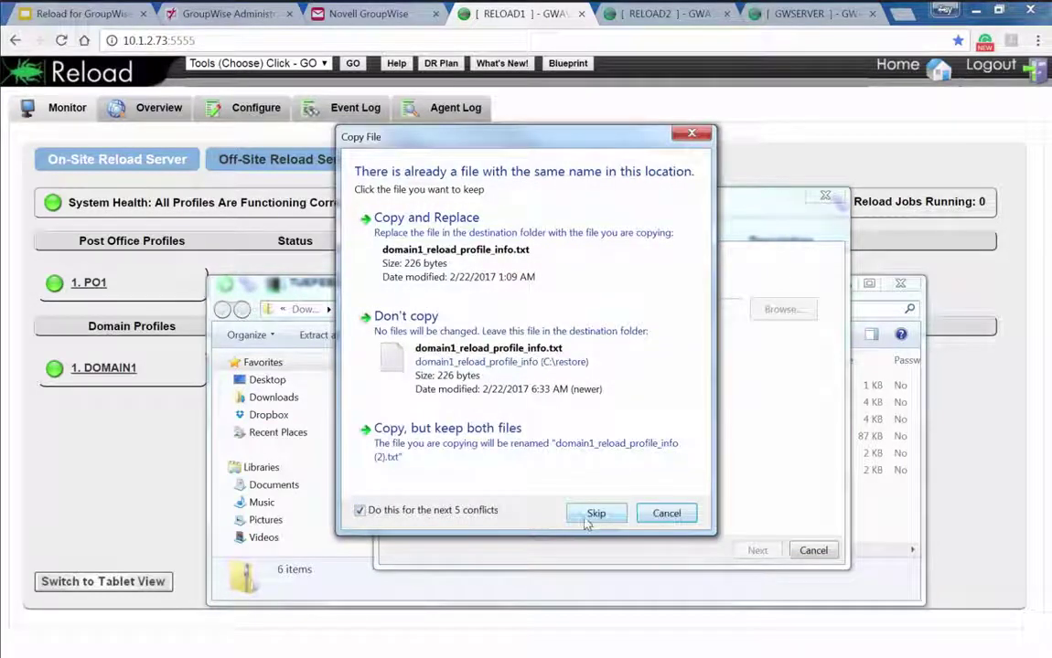
click(595, 514)
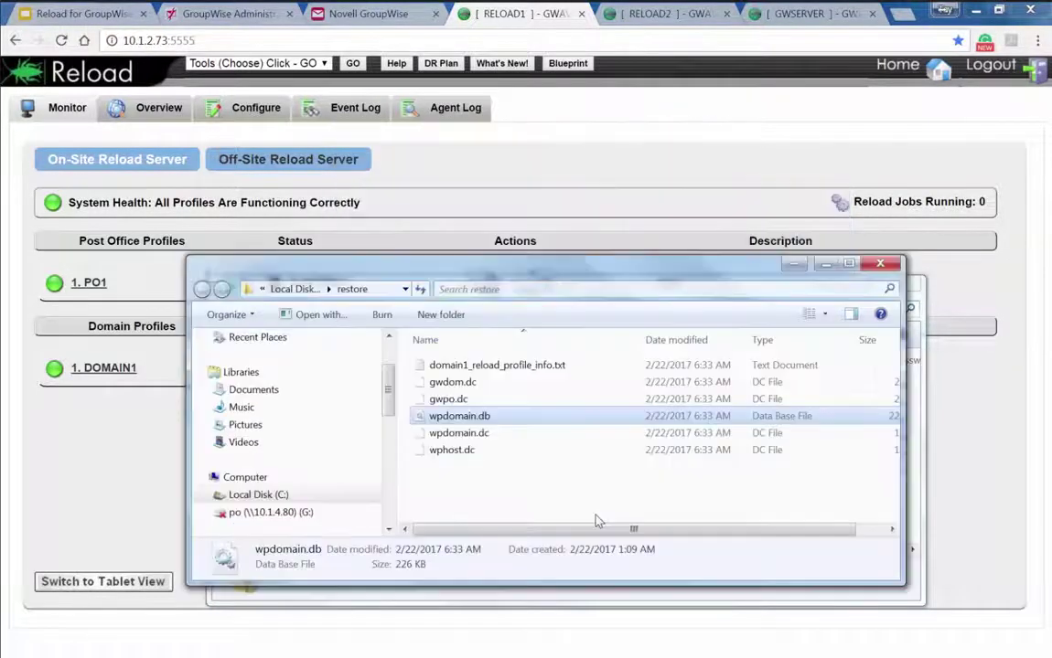
Review profile_info.txt in Notepad, locate wpdomain.db, and return to the Administration users list
drag(637, 276, 672, 212)
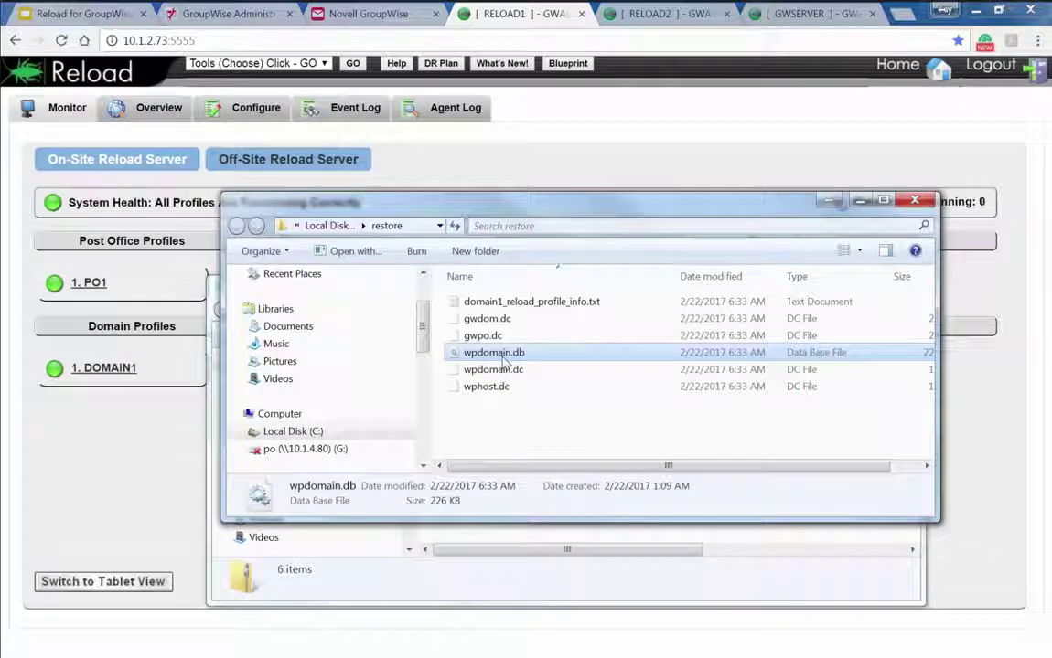
click(503, 305)
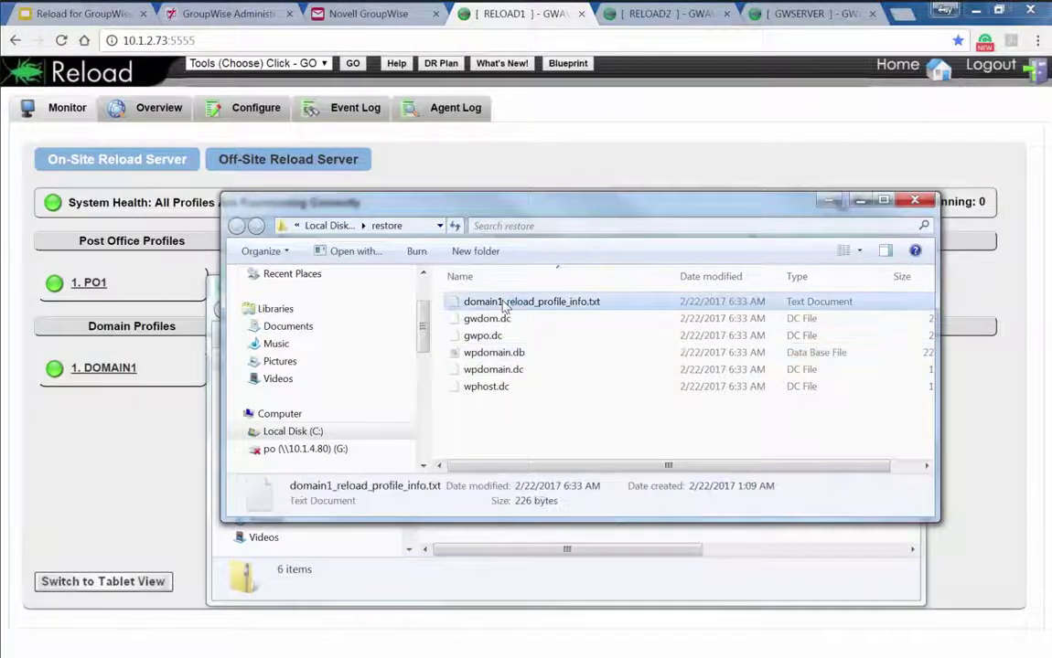
double_click(504, 306)
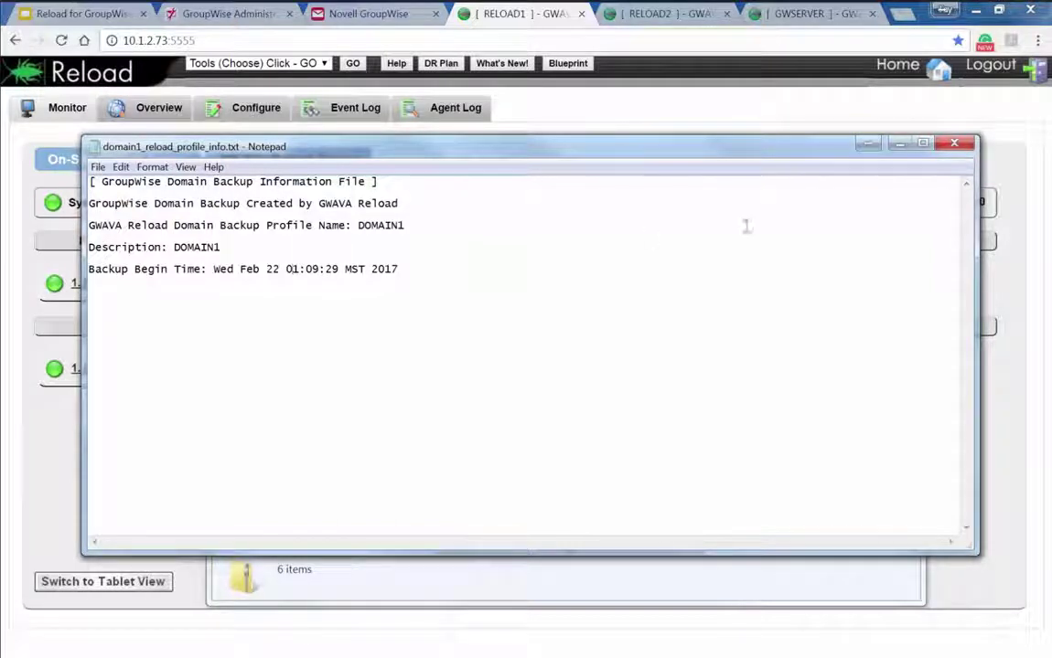
click(954, 146)
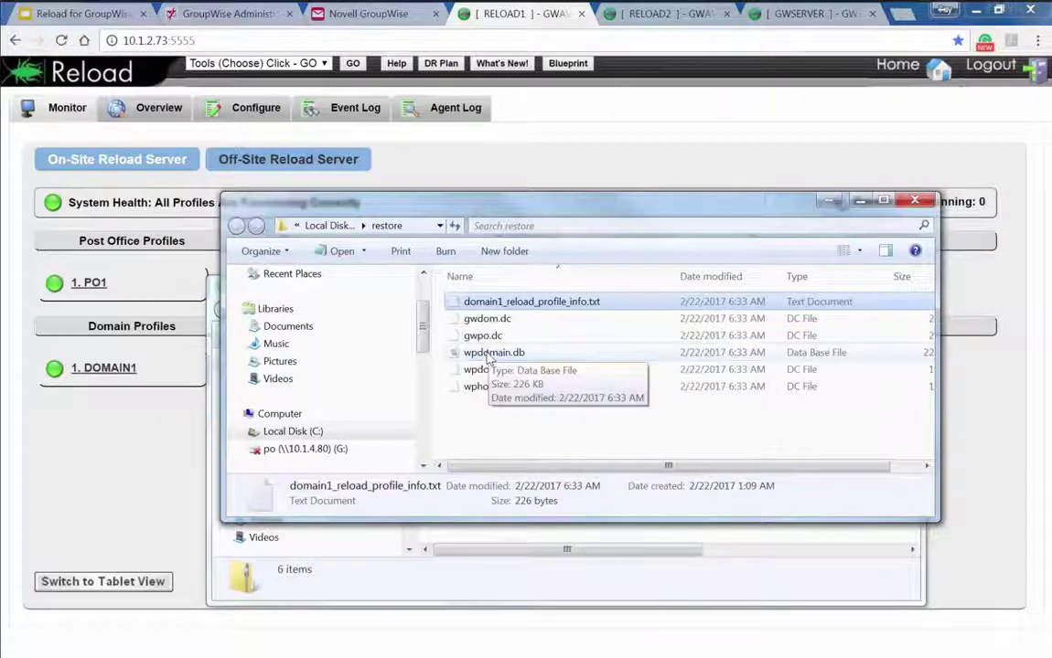
click(462, 353)
click(205, 14)
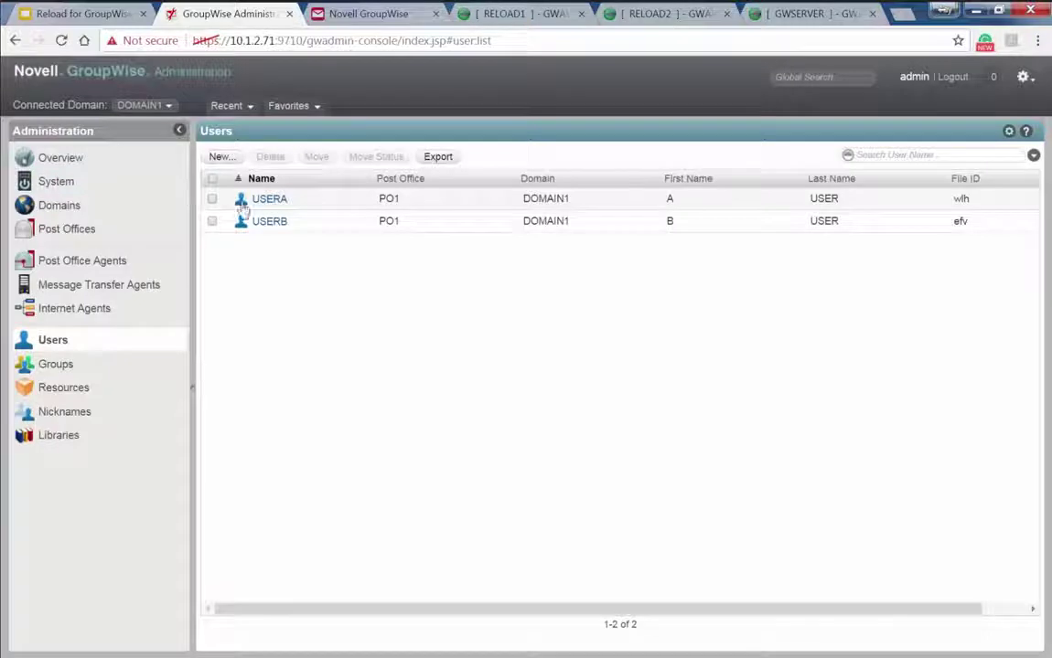
Use System > Recover Deleted Account with the local backup wpdomain.db to recover USERC
click(82, 186)
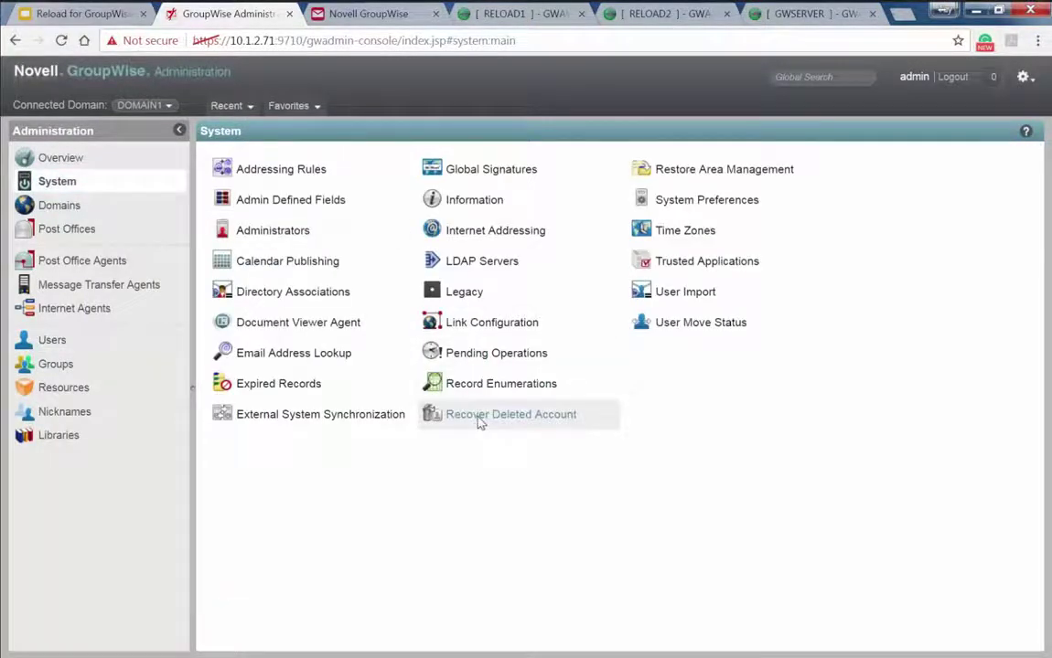
click(480, 418)
click(574, 378)
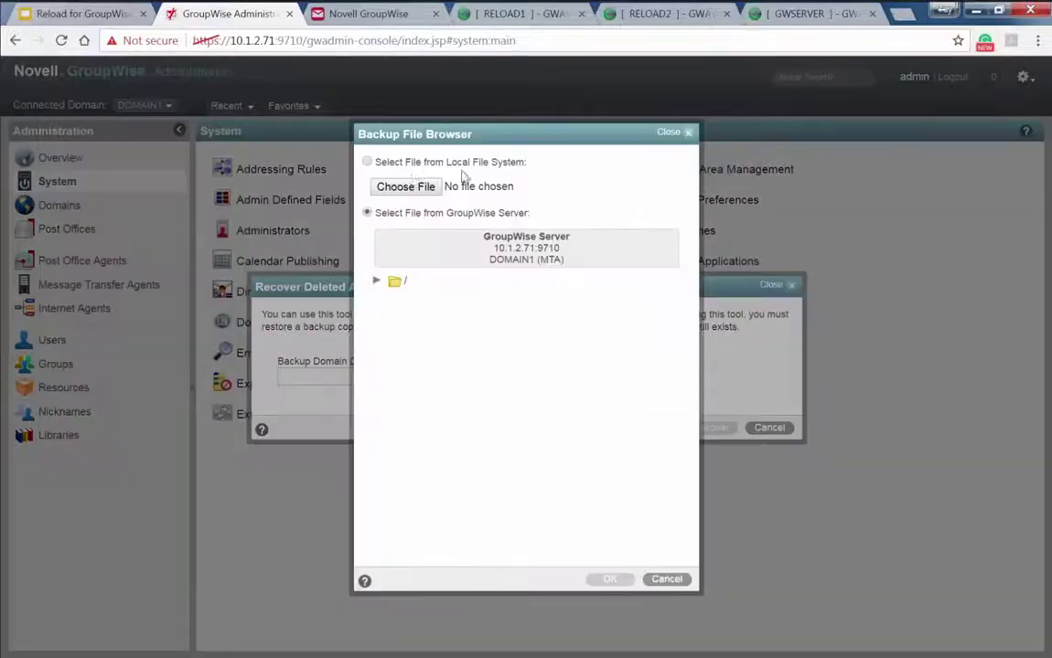
click(408, 189)
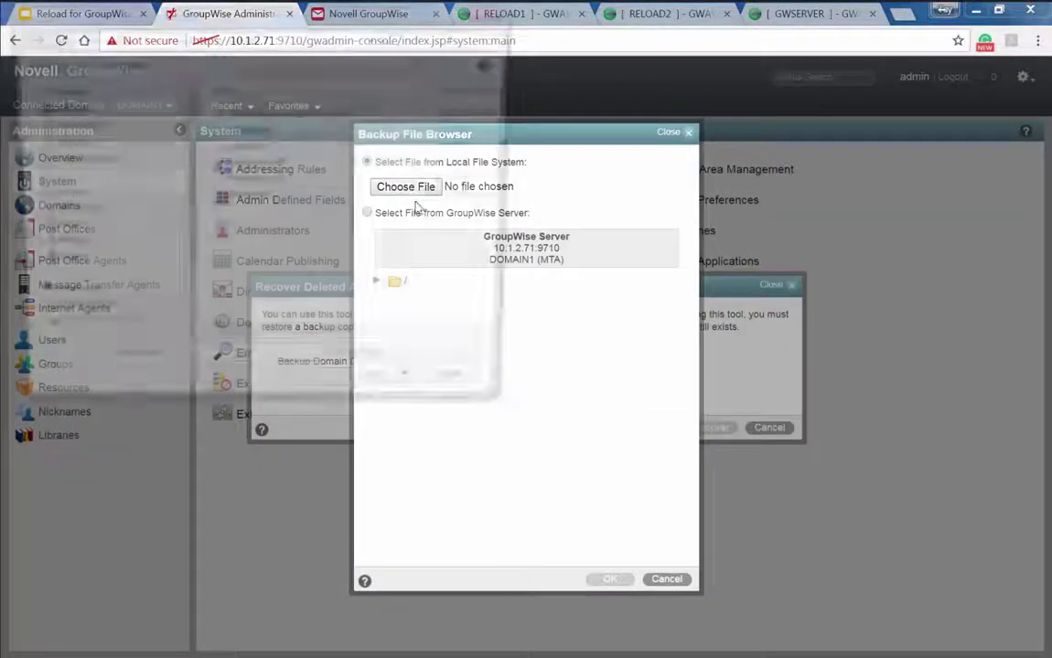
double_click(261, 164)
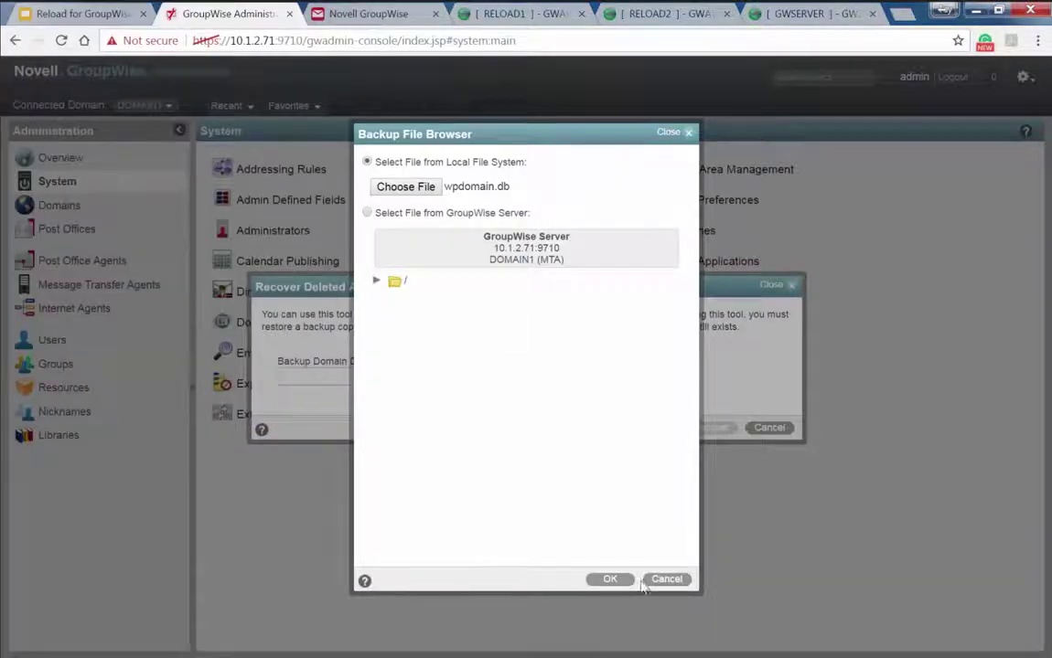
click(610, 579)
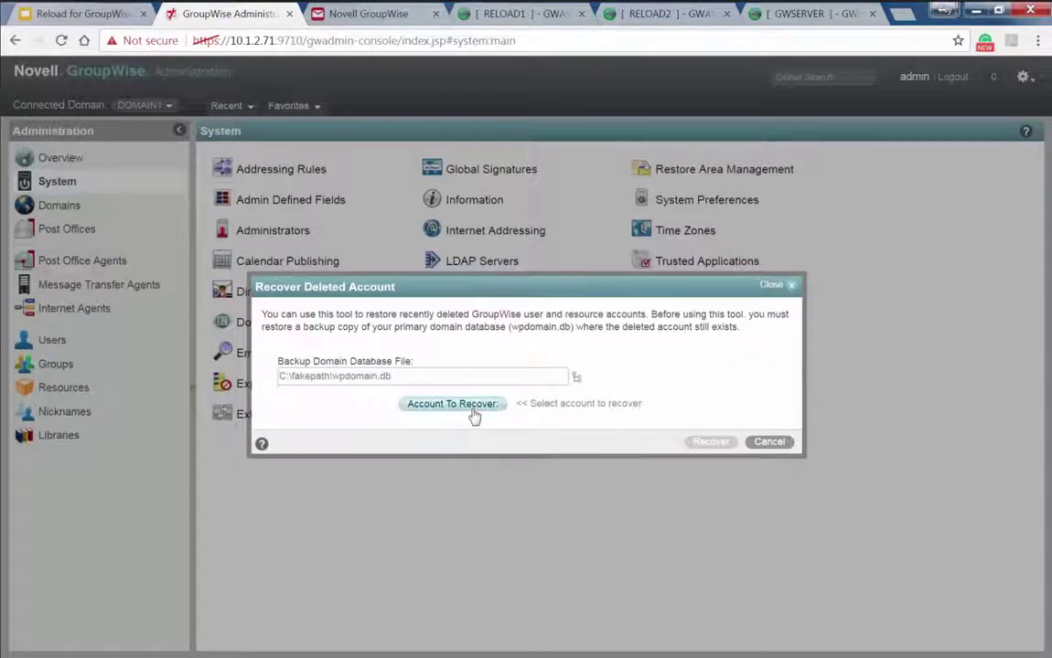
click(454, 404)
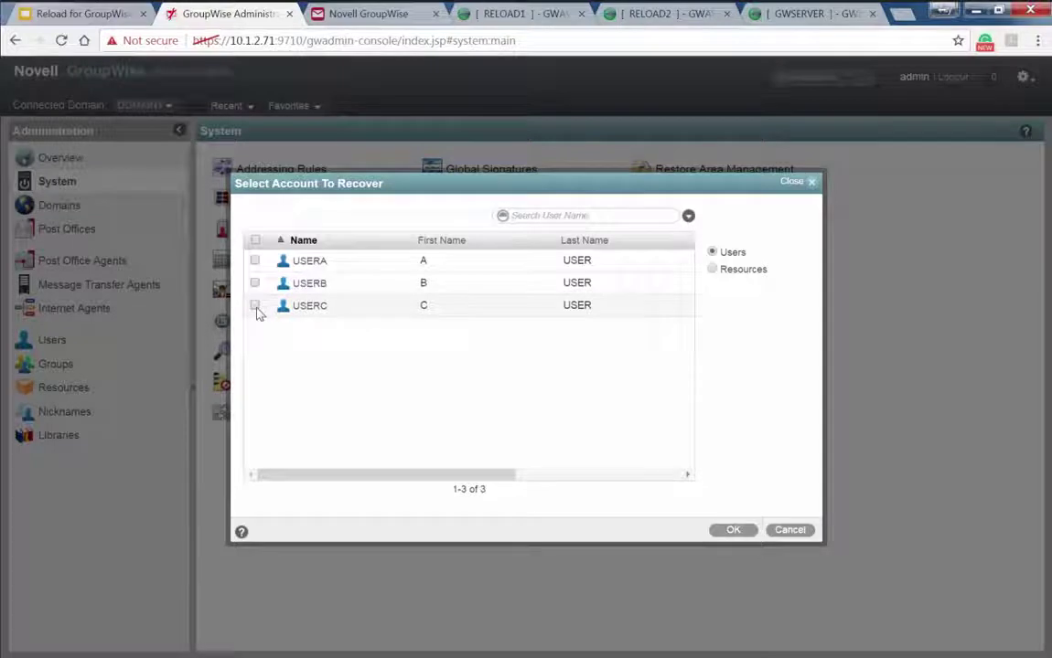
click(255, 305)
click(732, 531)
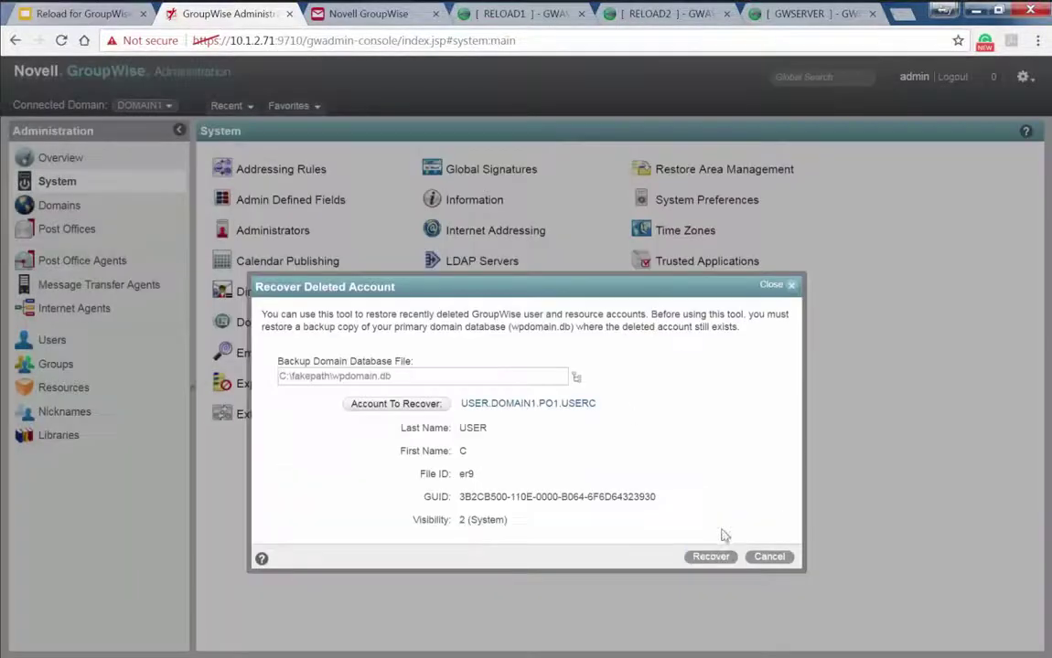
click(711, 557)
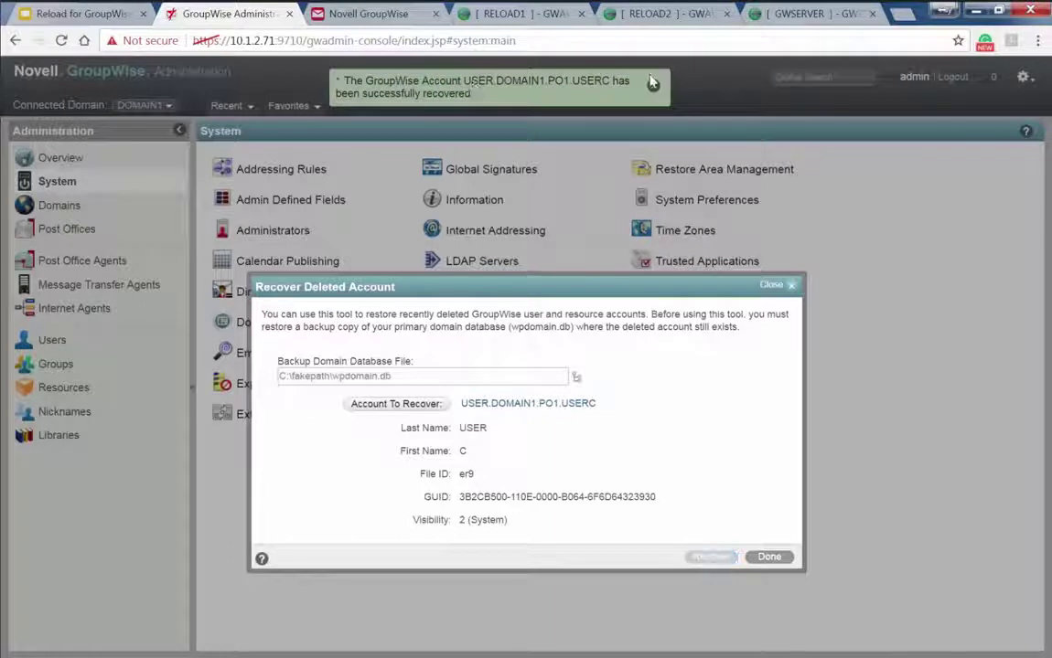
click(769, 557)
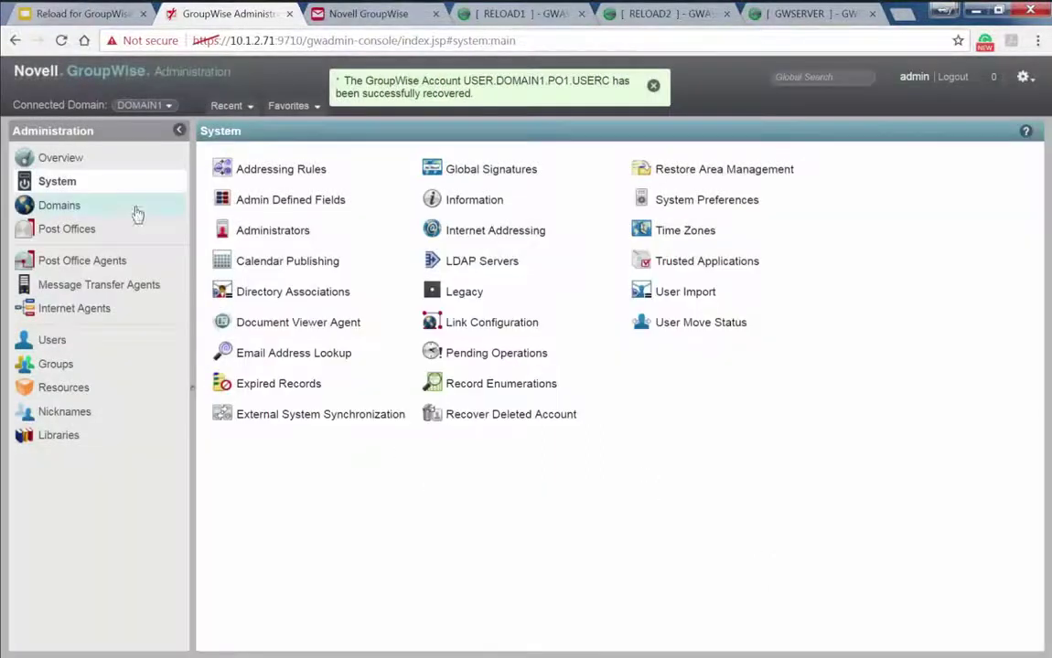
Enter and confirm a new password for the USERC account and save it
click(55, 341)
click(277, 245)
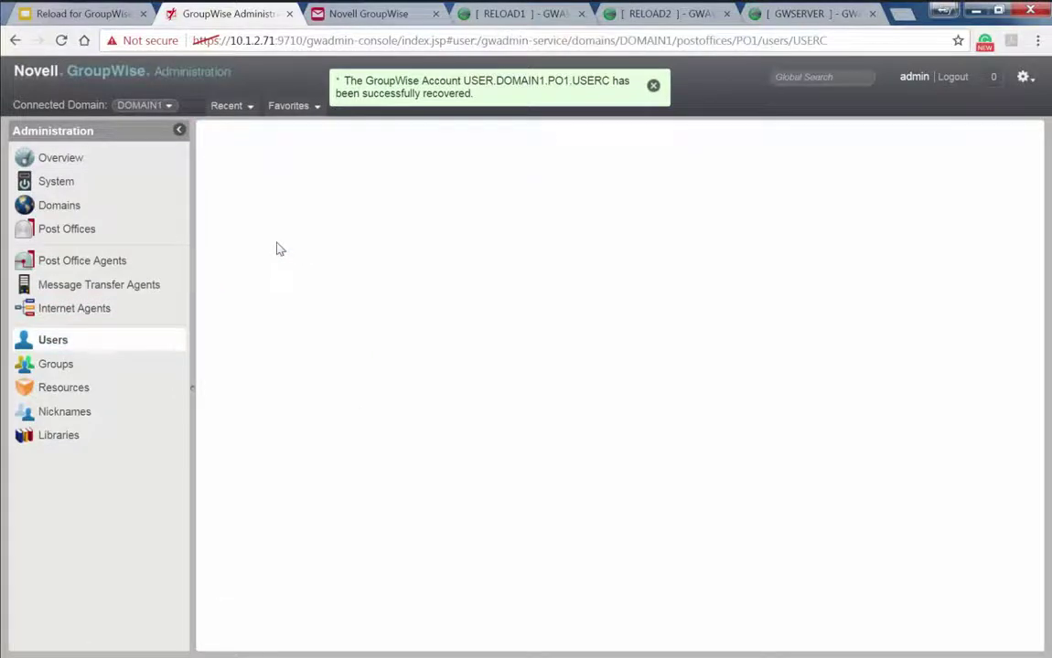
click(407, 182)
text(abc)
click(582, 255)
text(abc)
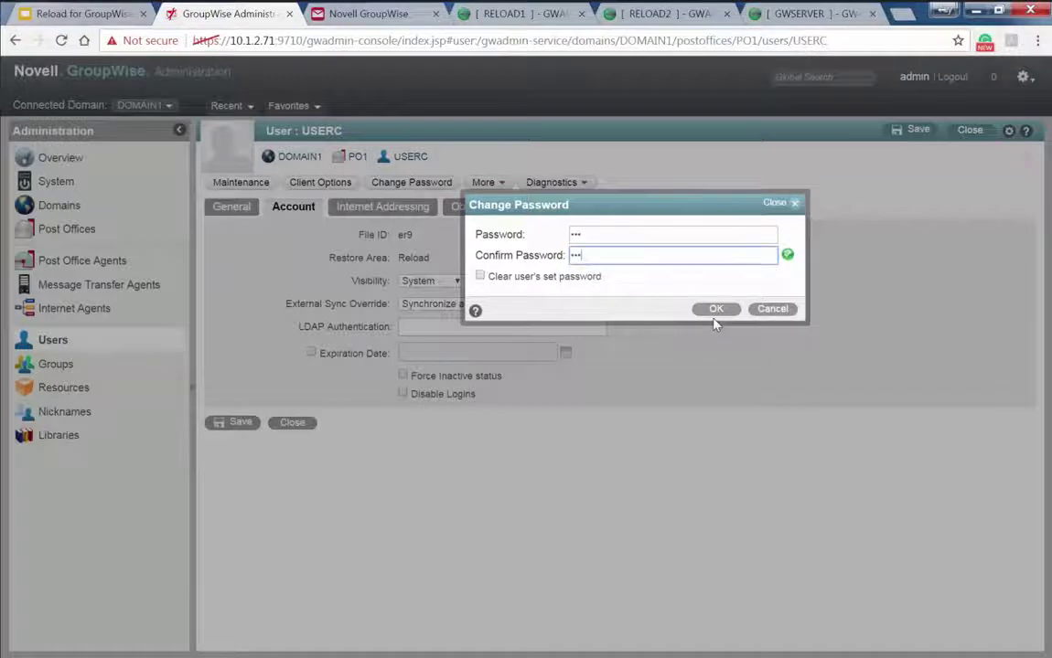
click(716, 309)
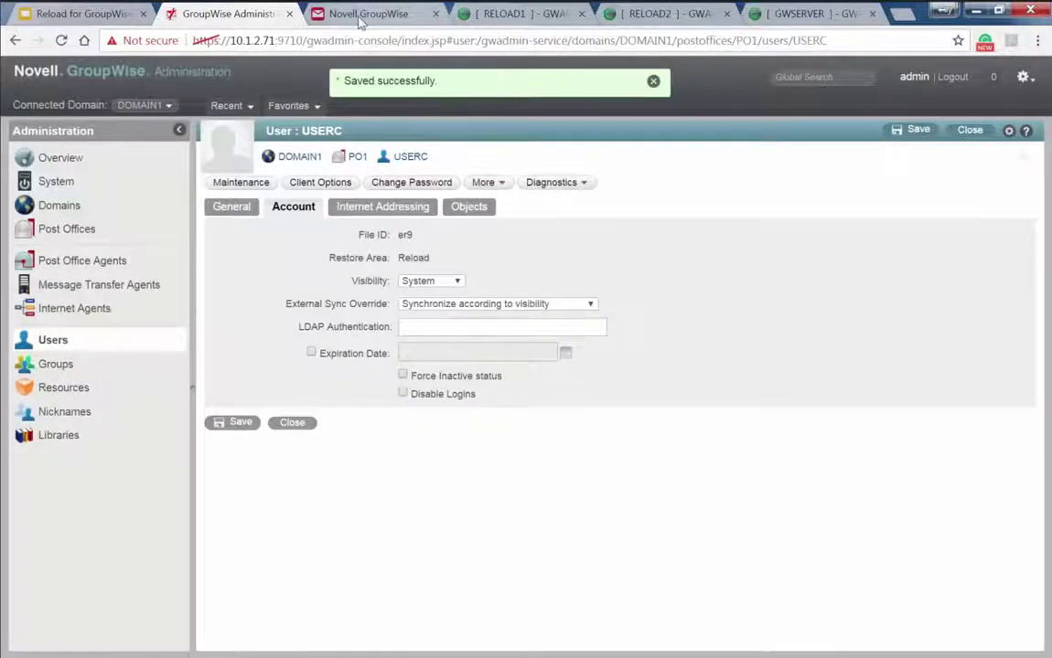
click(368, 16)
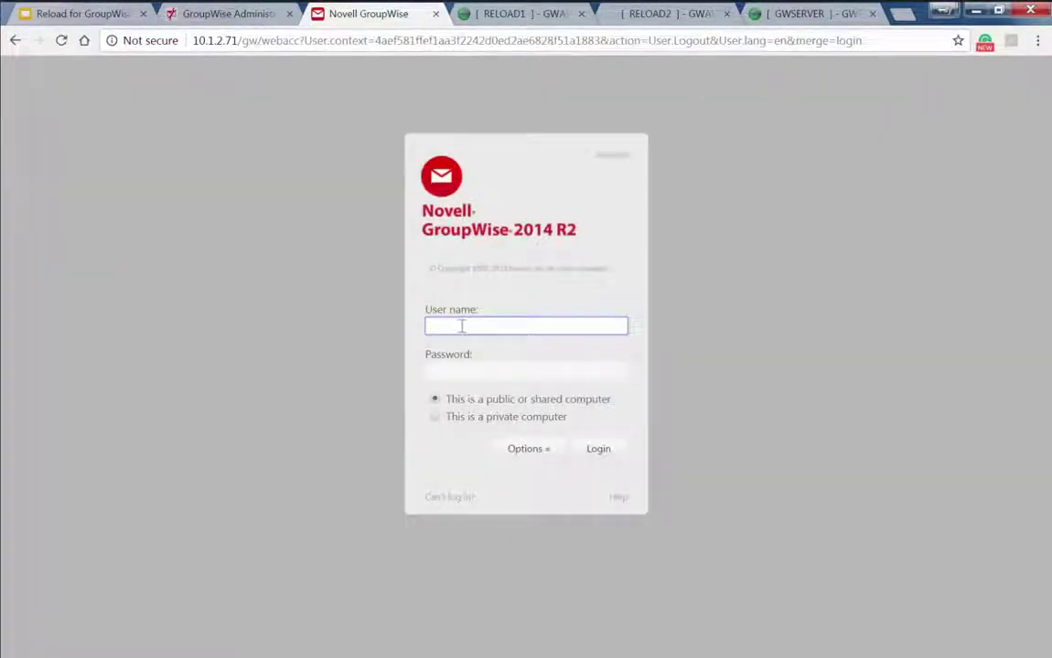
Log in to WebAccess as userc using the newly set password
text(userc)
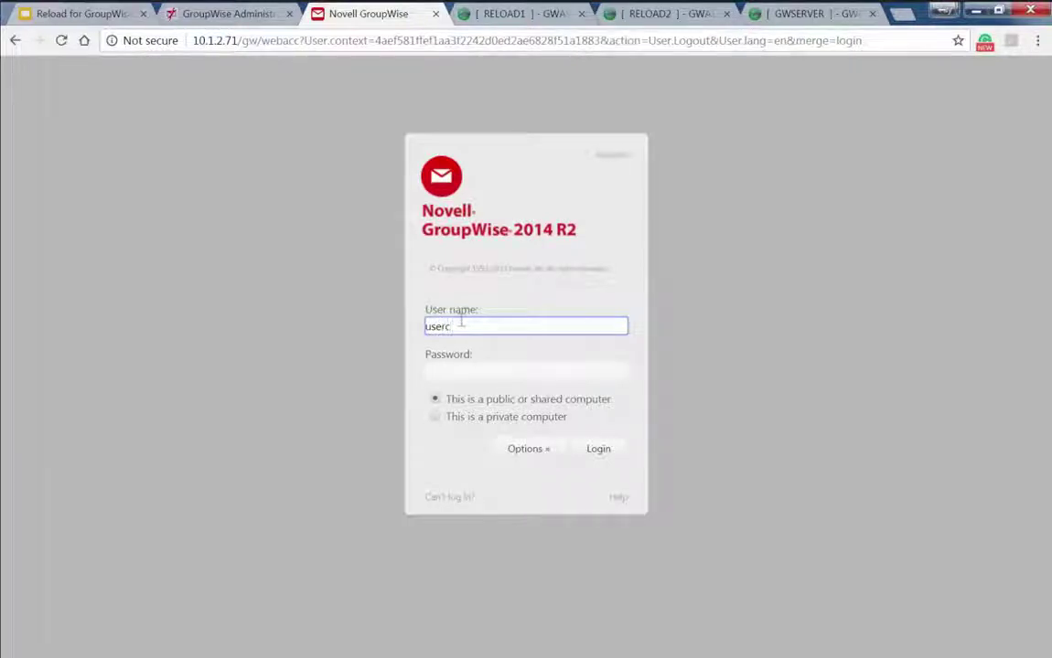
key(Tab)
text(***)
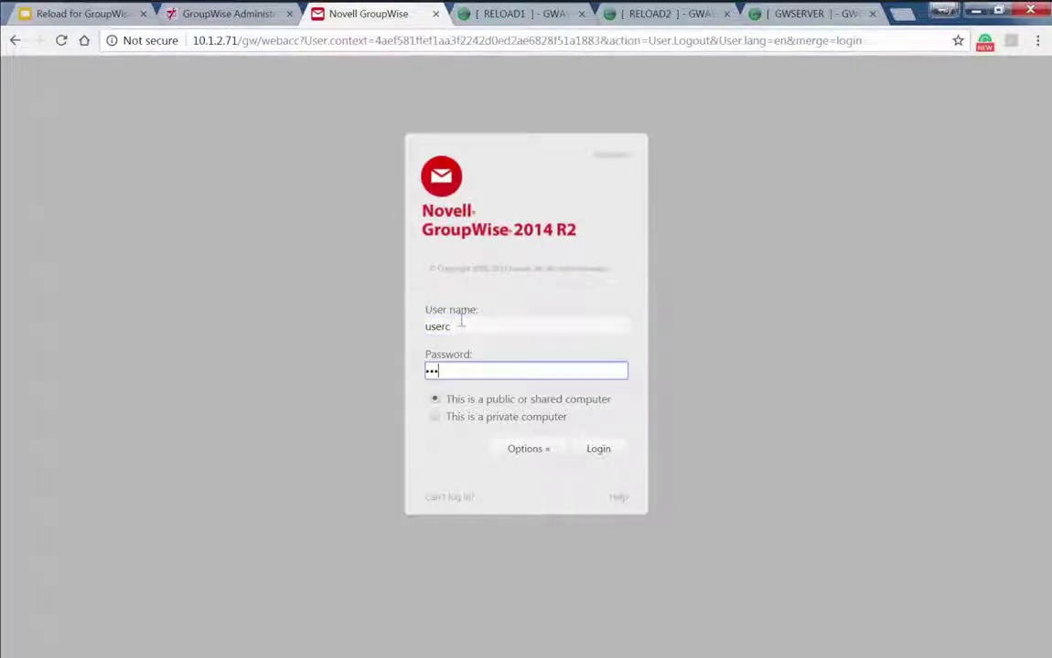
key(Return)
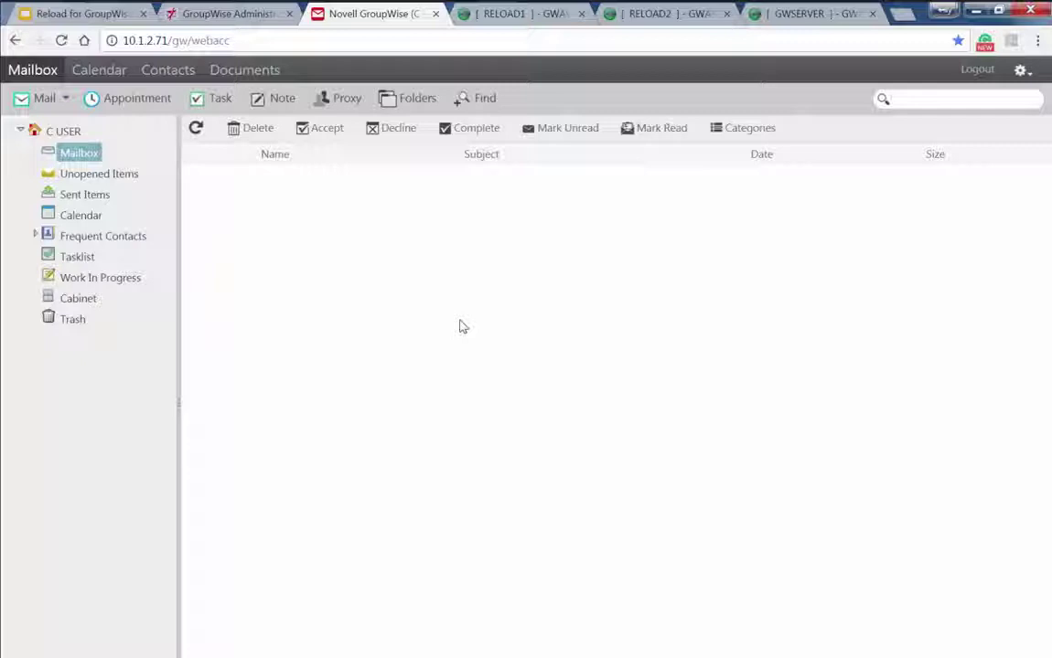
Restore all of USERC's messages from the Reload area using More > Restore
click(231, 22)
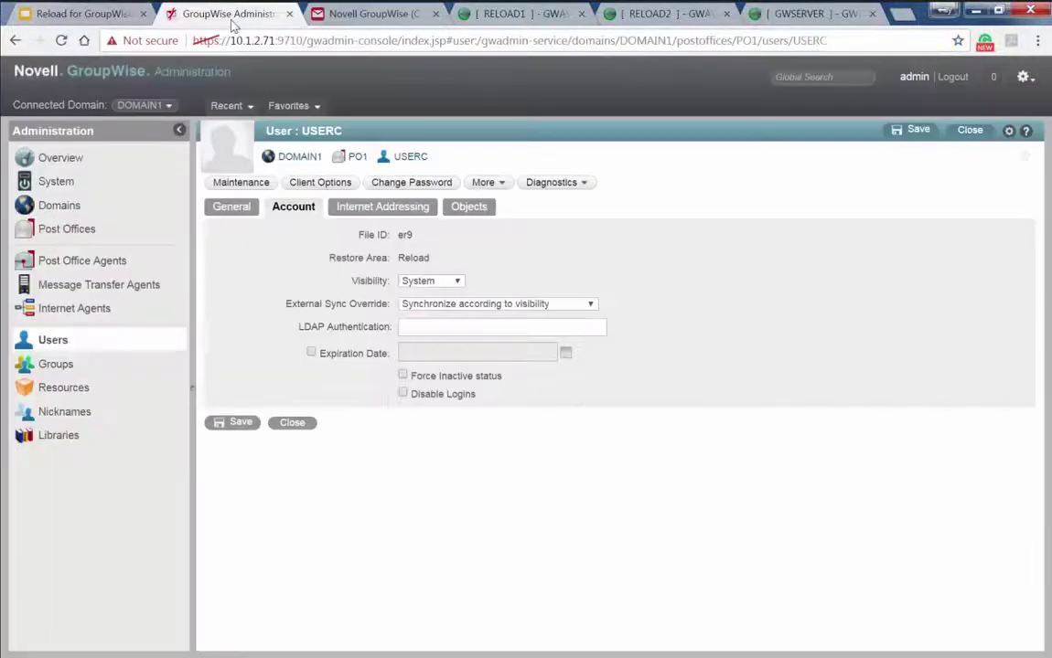
click(485, 182)
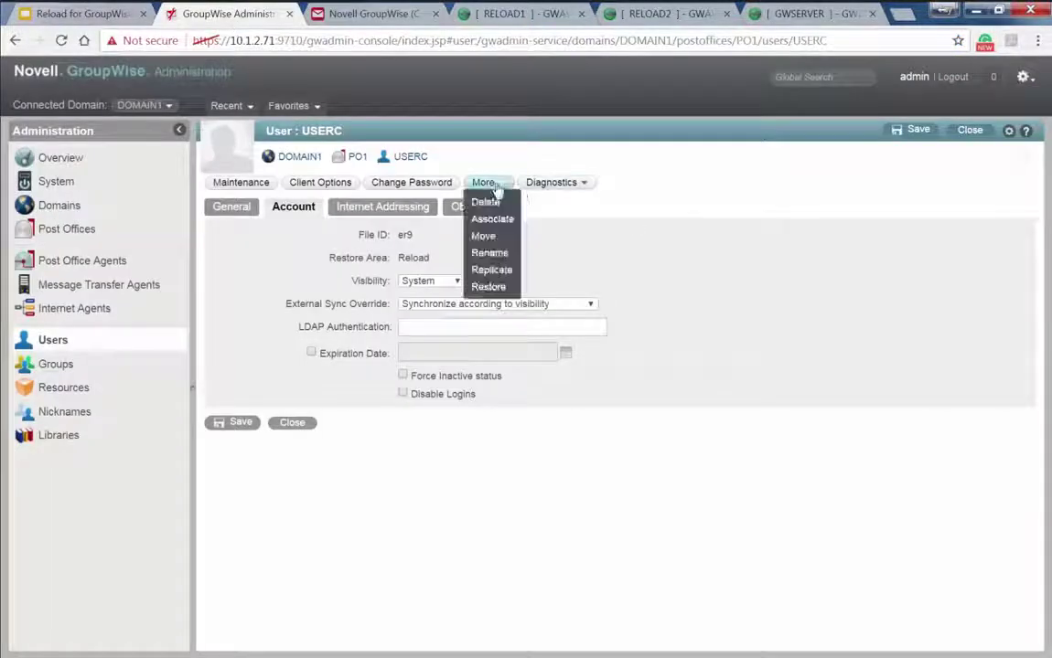
click(493, 287)
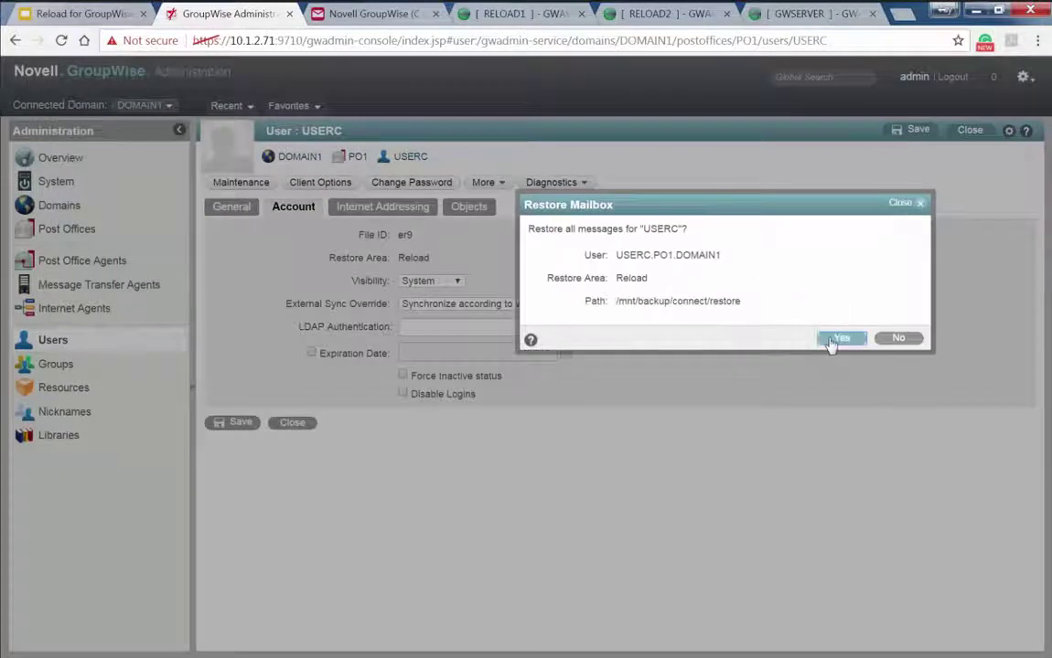
click(832, 340)
click(362, 19)
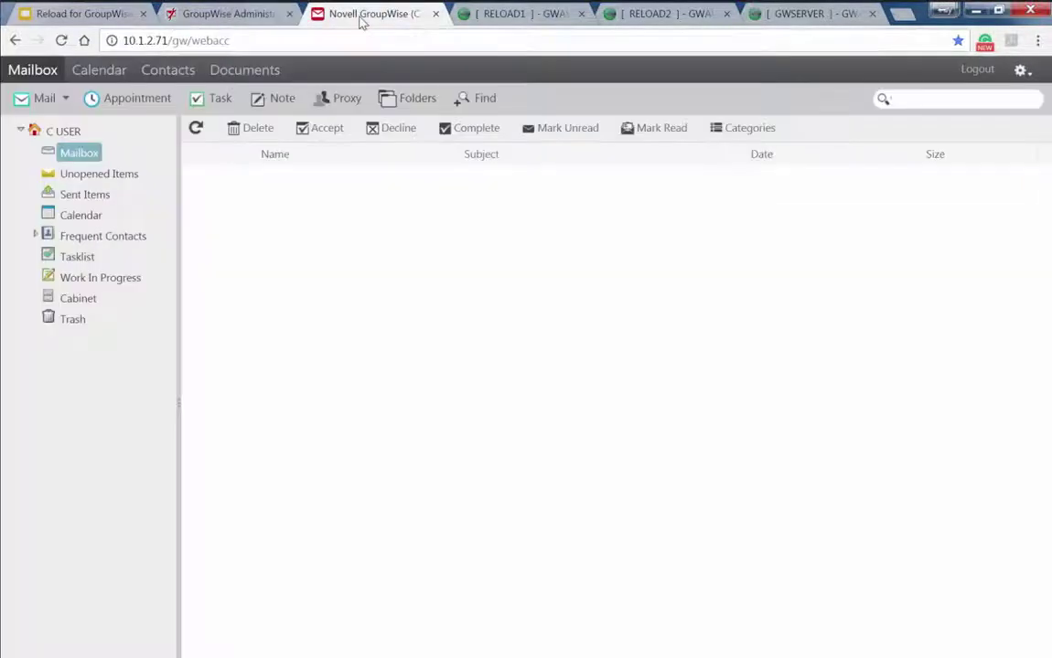
Refresh the Mailbox to show the two restored messages, then open the RELOAD1 monitor
click(78, 154)
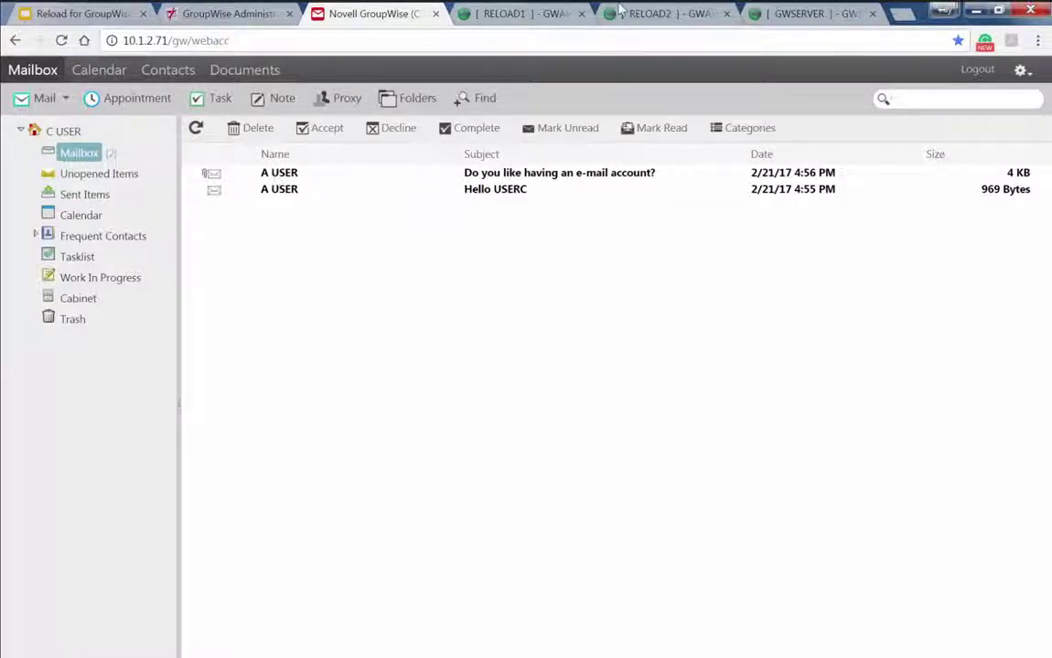
click(554, 16)
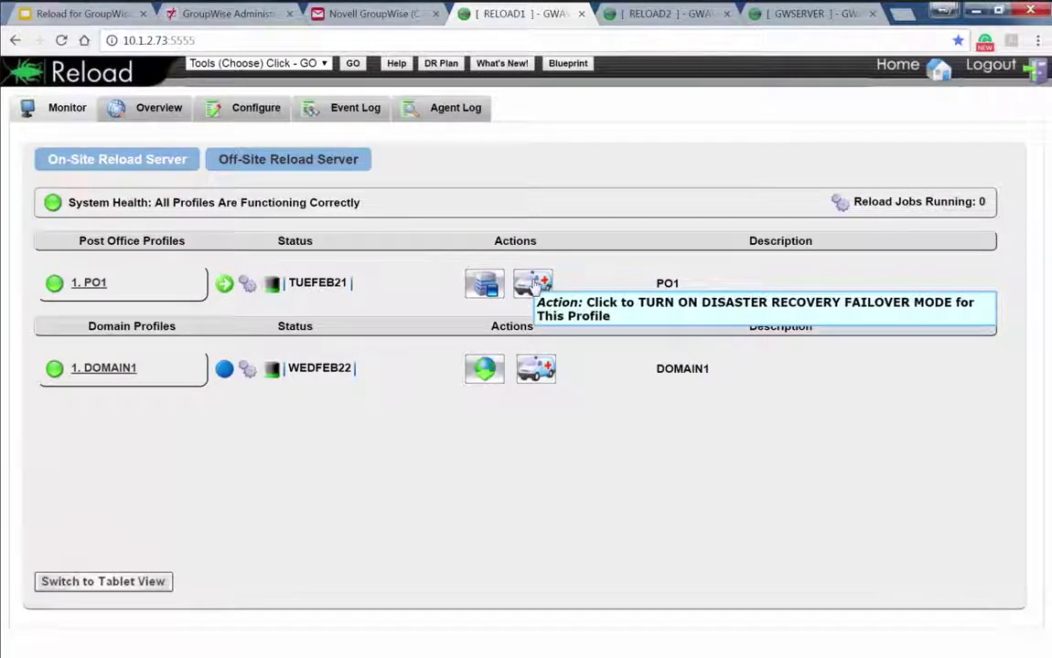
Enable PO1 failover and note the DR POA address 10.1.2.73 and port 1677
click(535, 286)
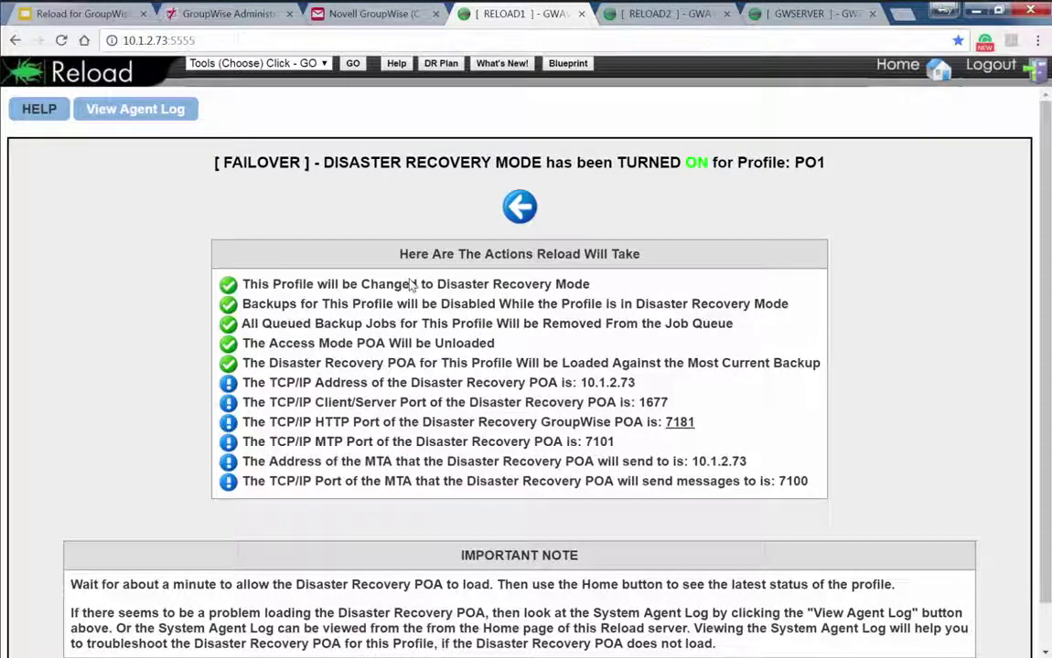
scroll(410, 285, down, 1)
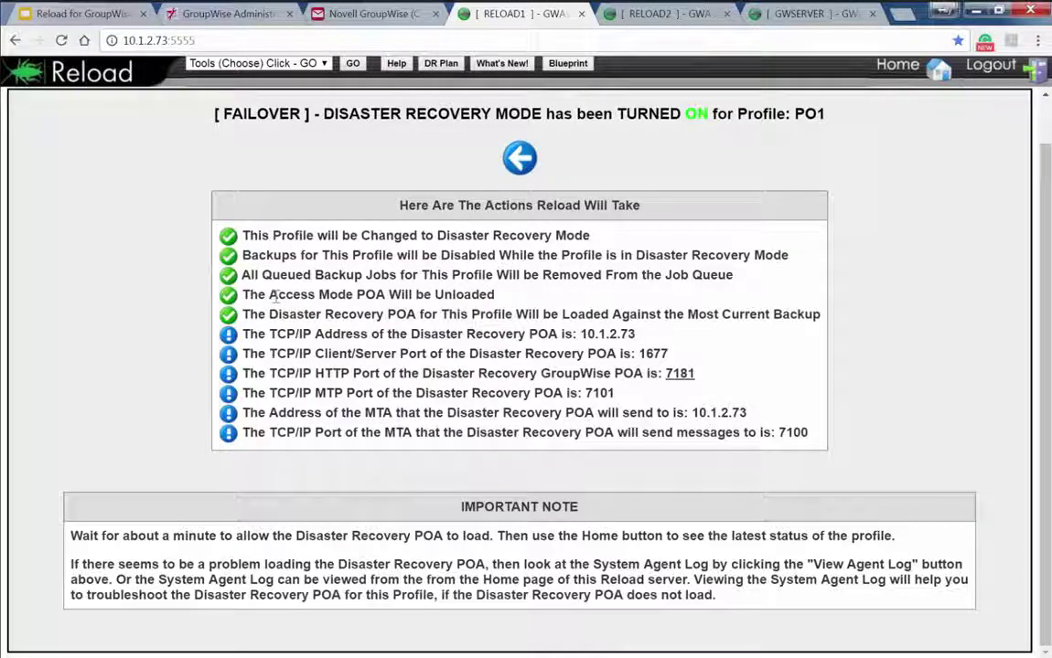
drag(635, 334, 579, 334)
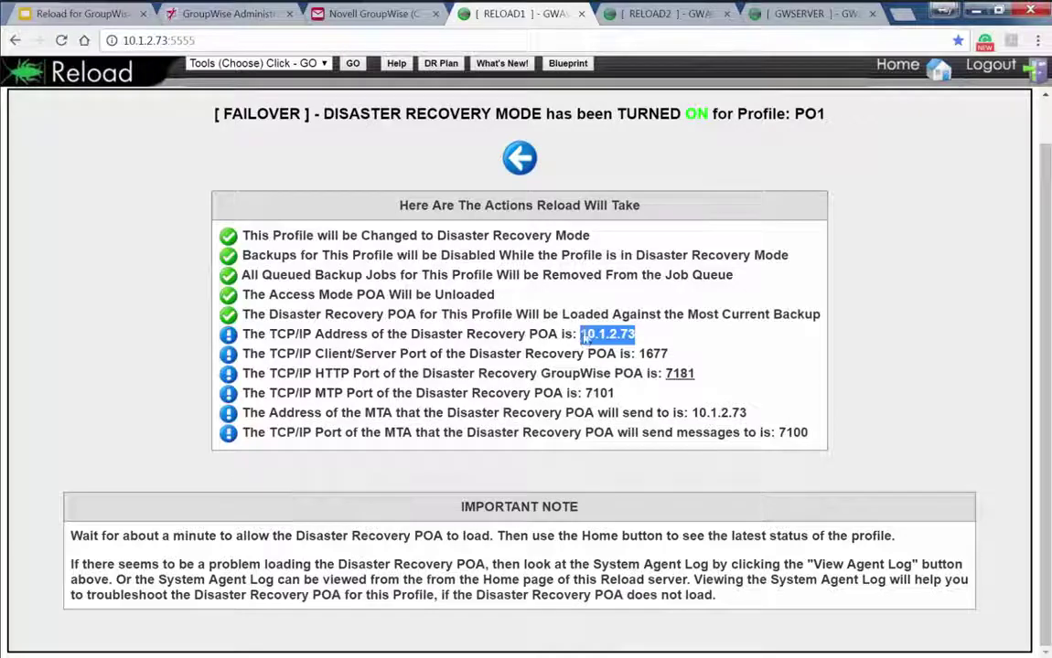
drag(639, 354, 668, 355)
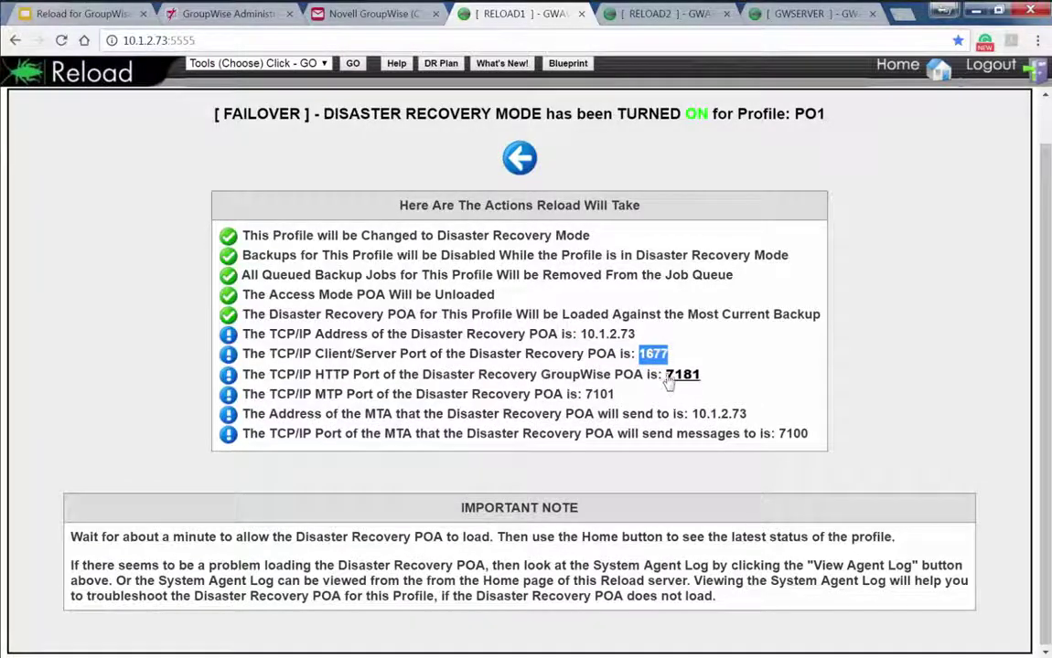
Log in to the disaster recovery POA's status console on port 7181, then return to Reload's Monitor home
click(680, 381)
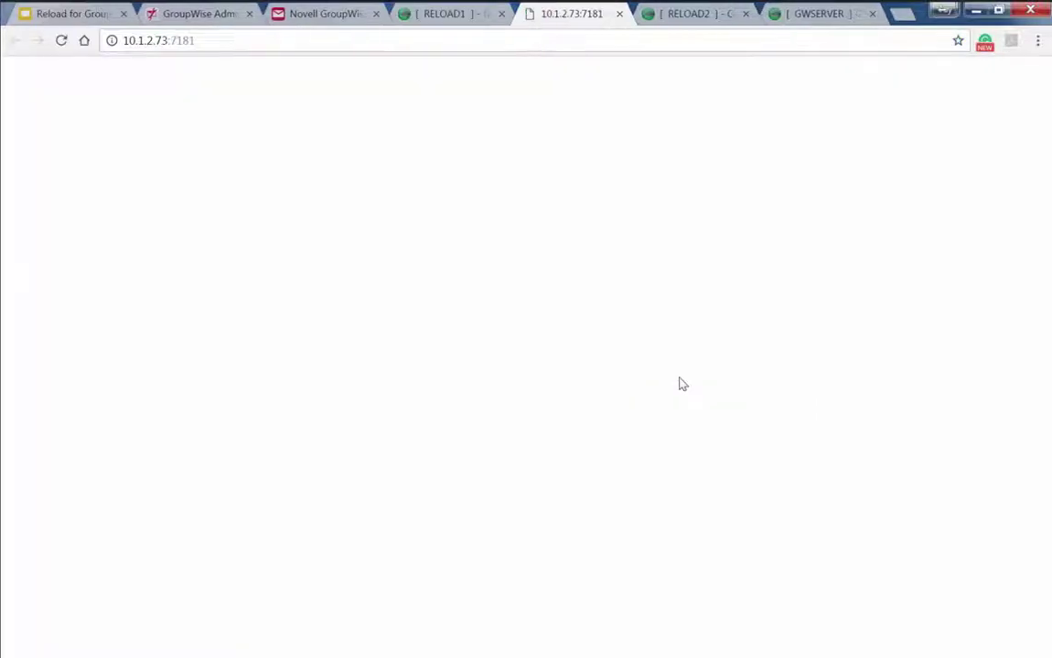
text(admin)
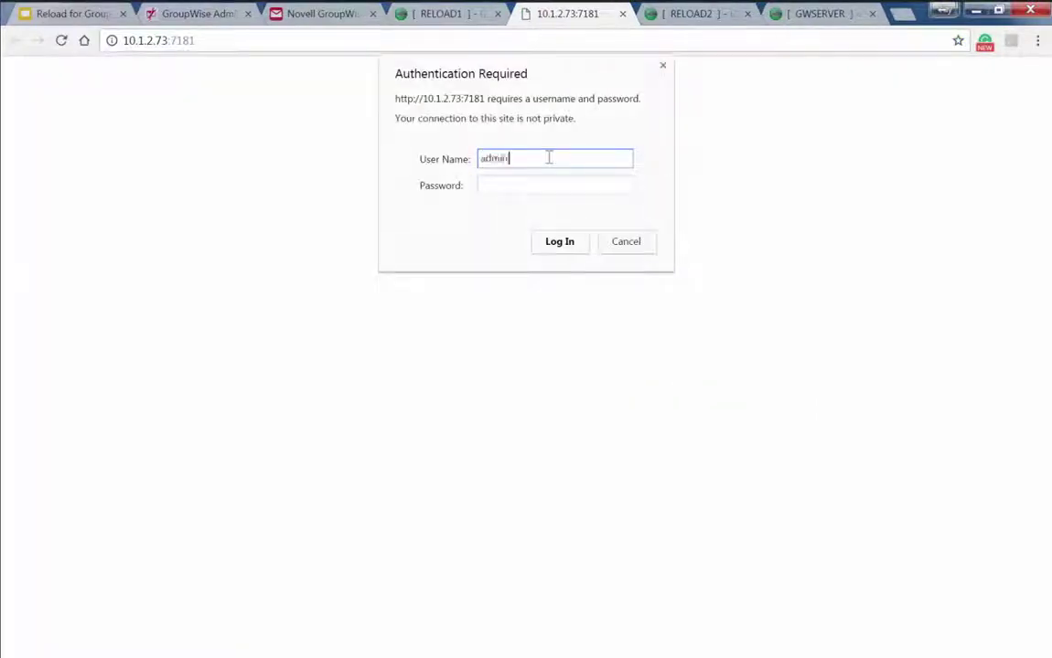
key(Tab)
text(*****)
key(Return)
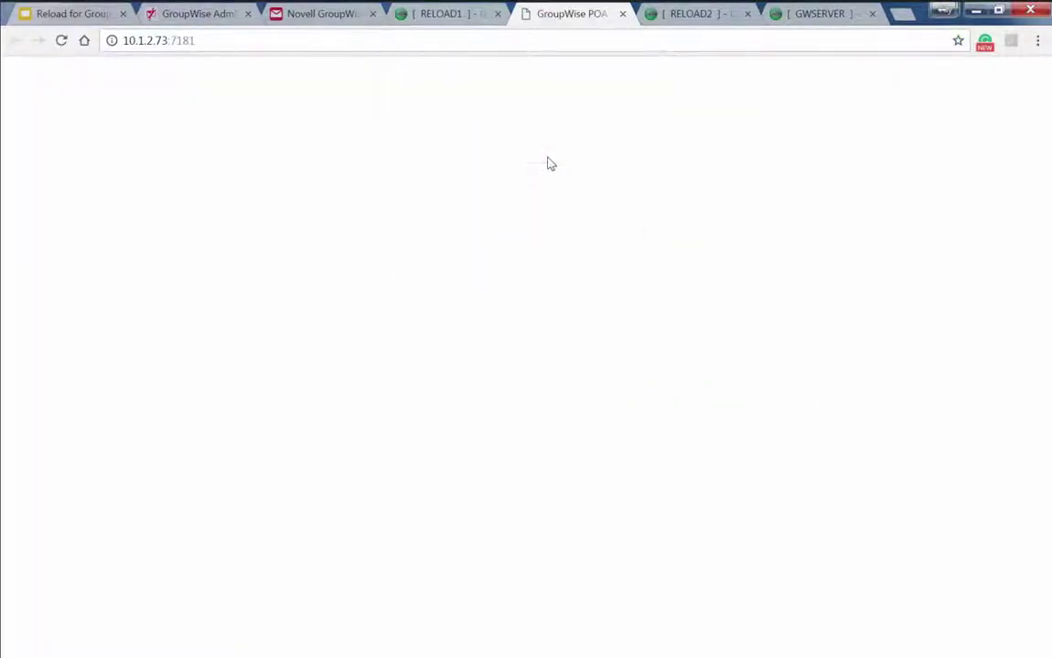
click(426, 20)
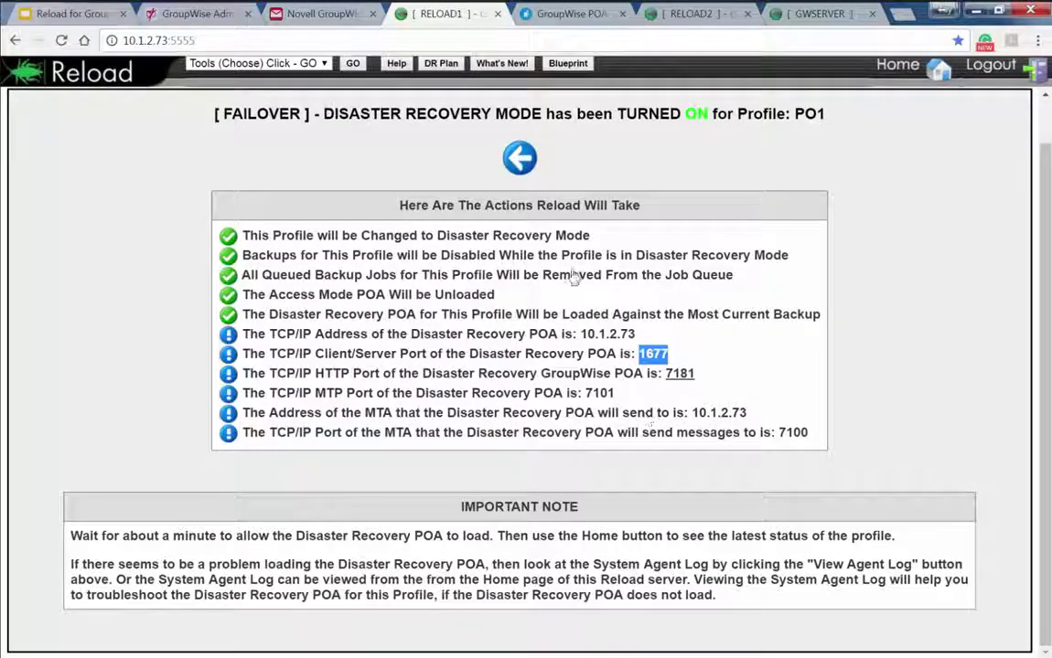
click(898, 69)
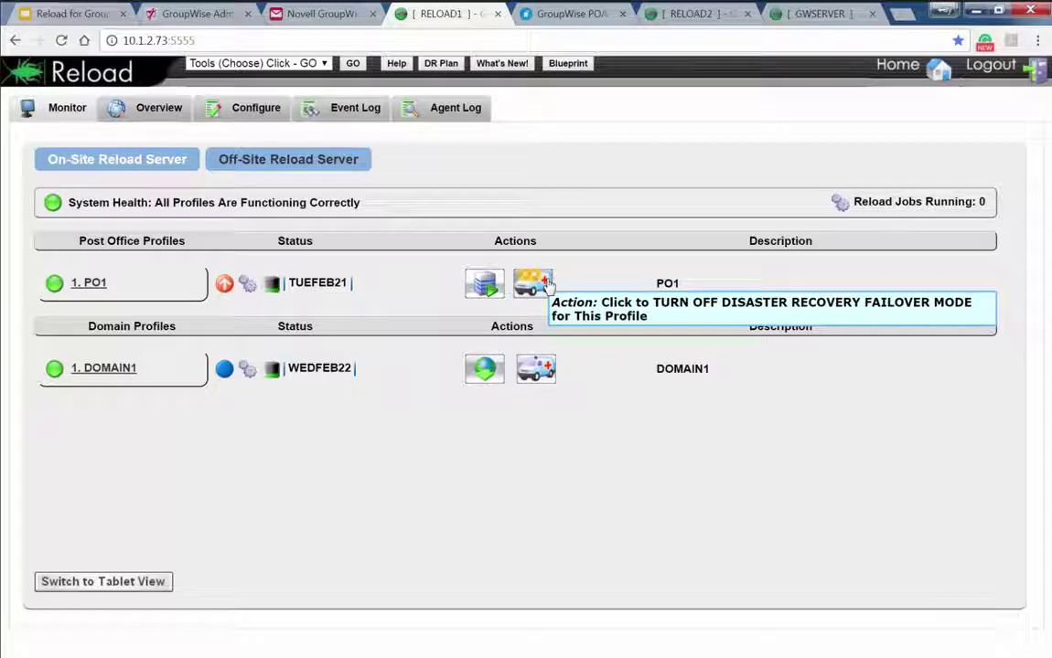
Check PO1's POA agent settings, showing TCP/IP address 10.1.2.71, then go back to the RELOAD1 monitor
click(192, 14)
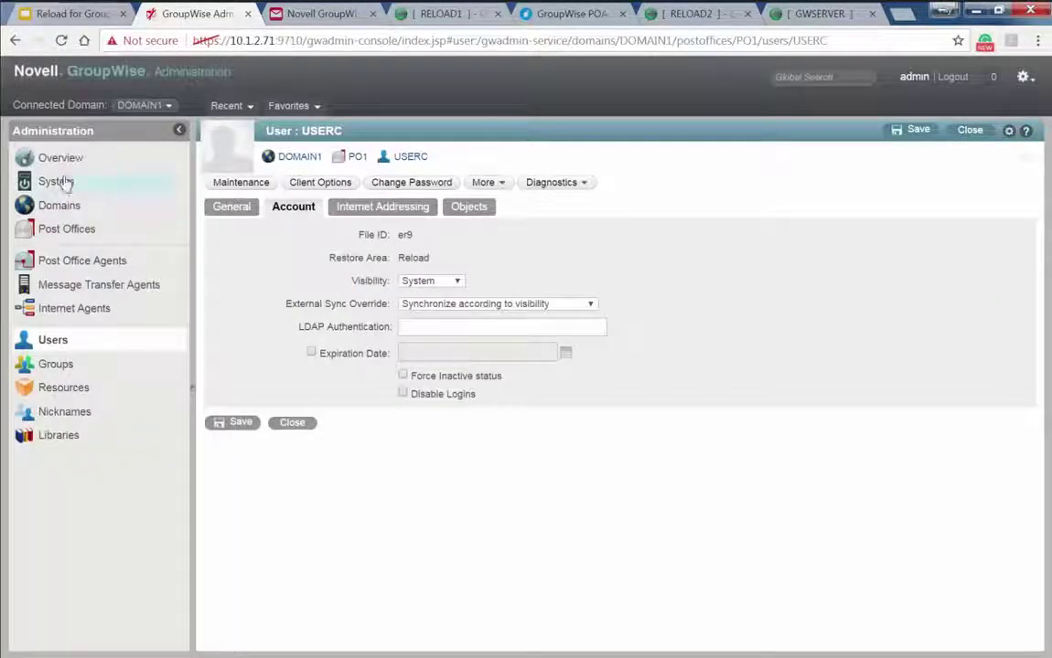
click(81, 261)
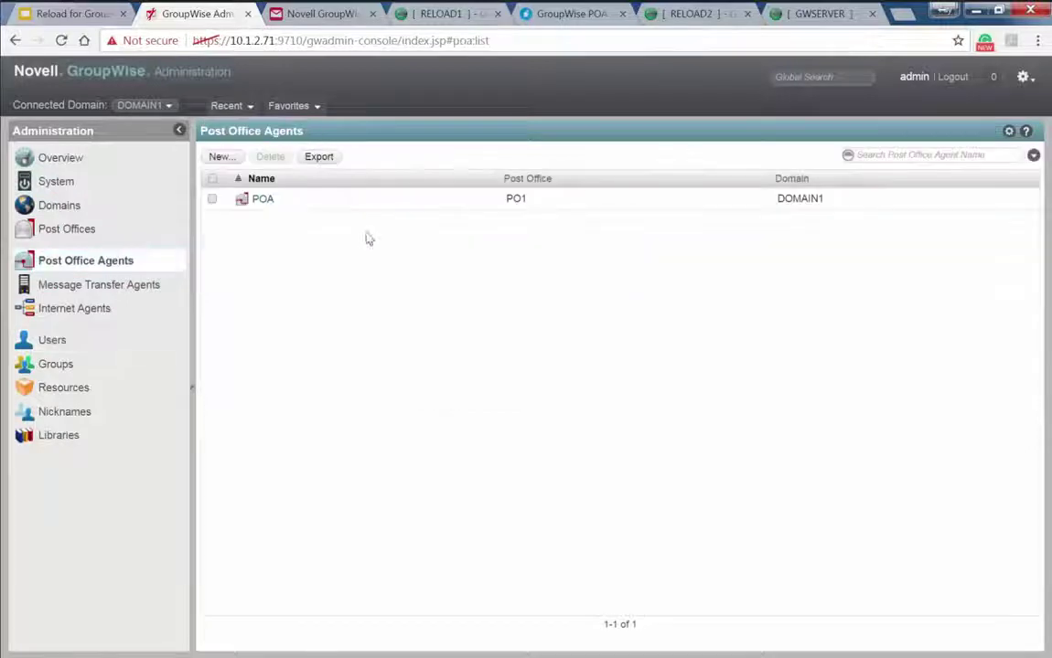
click(258, 202)
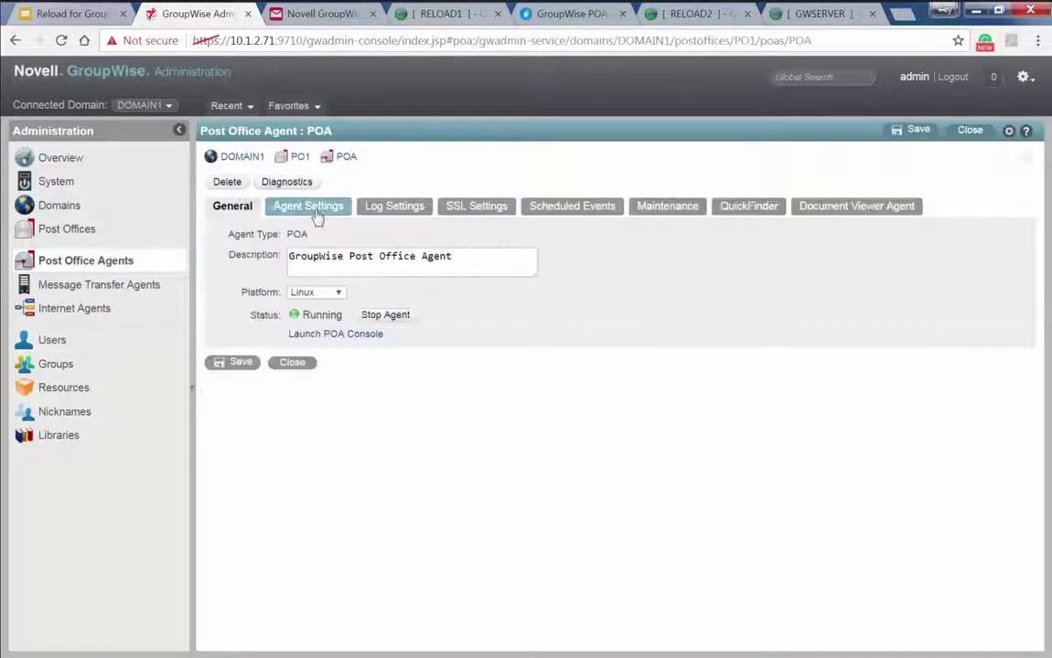
click(311, 208)
scroll(481, 415, down, 2)
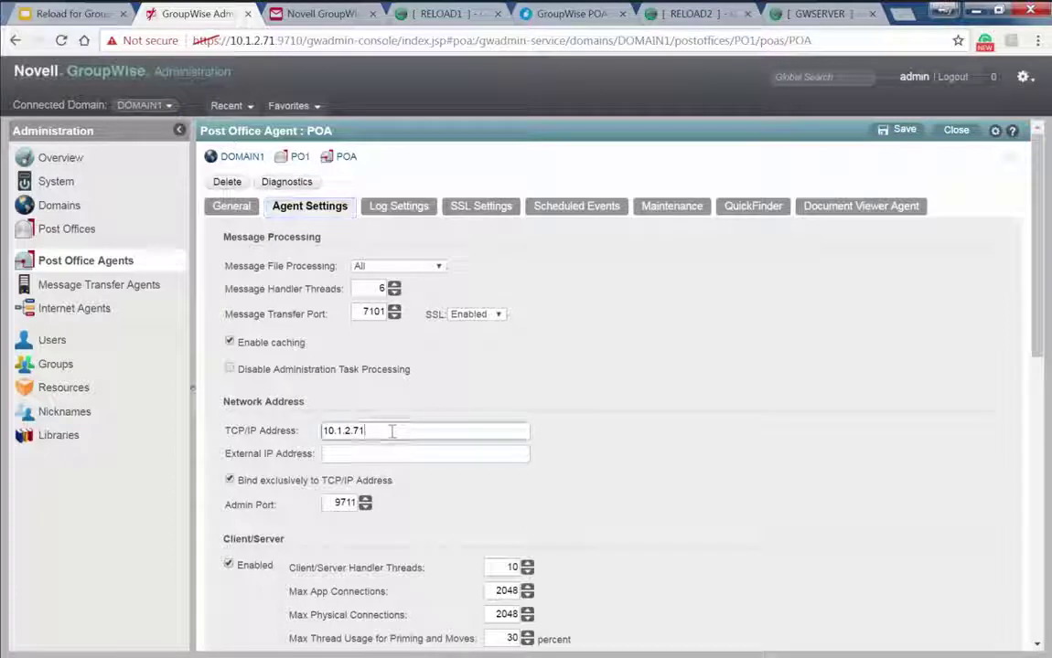
click(430, 15)
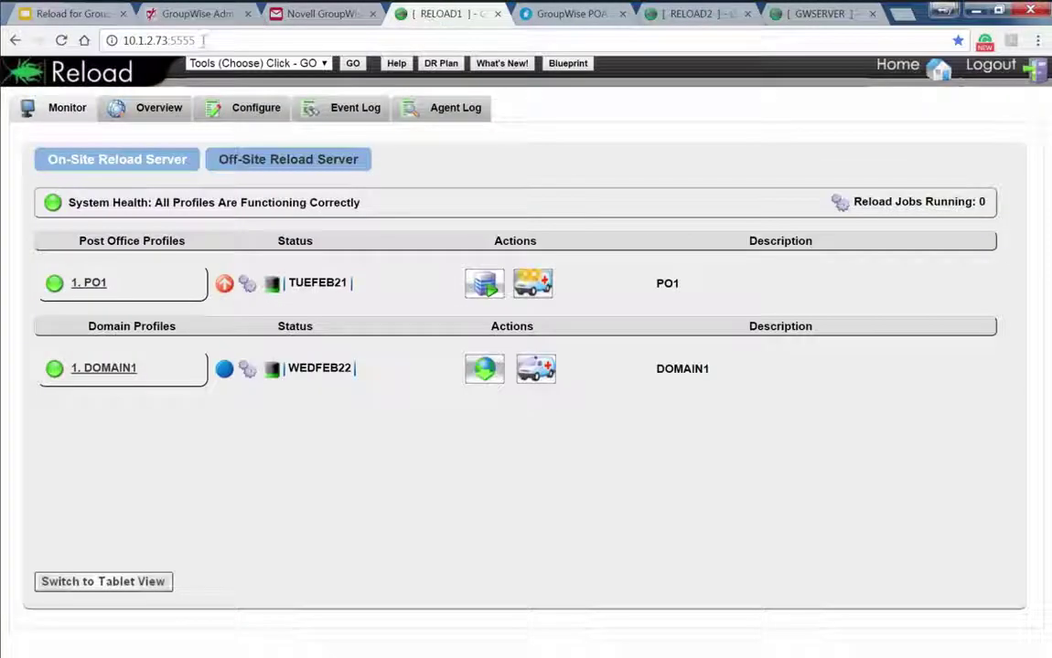
drag(169, 41, 122, 40)
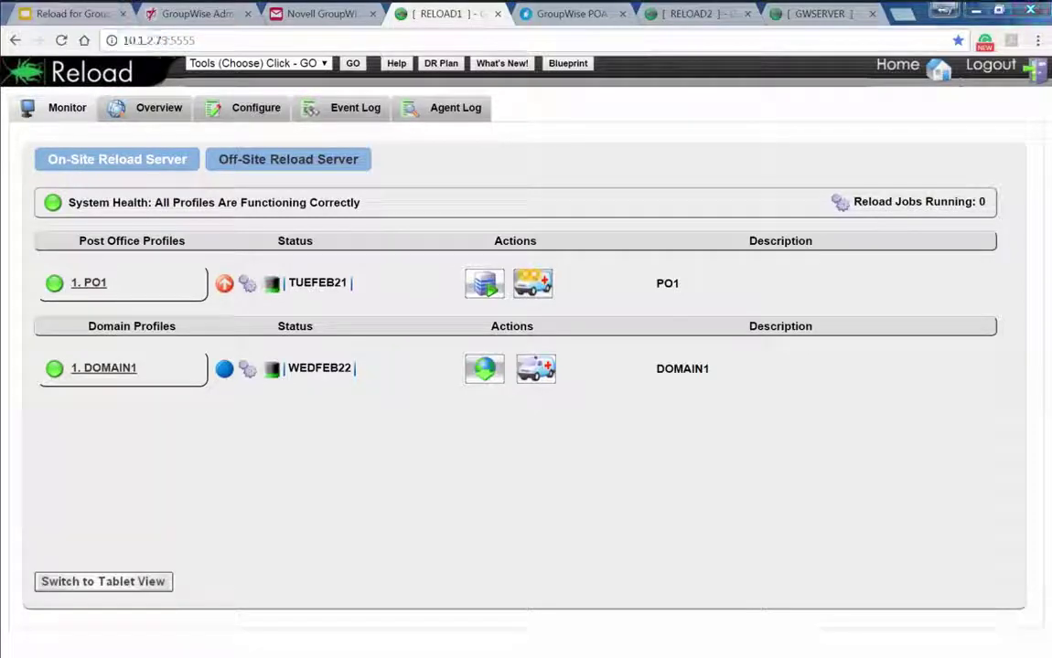
Verify in About GroupWise that the client connects to PO1 at 10.1.2.73, then close the mailbox
key(alt+Tab)
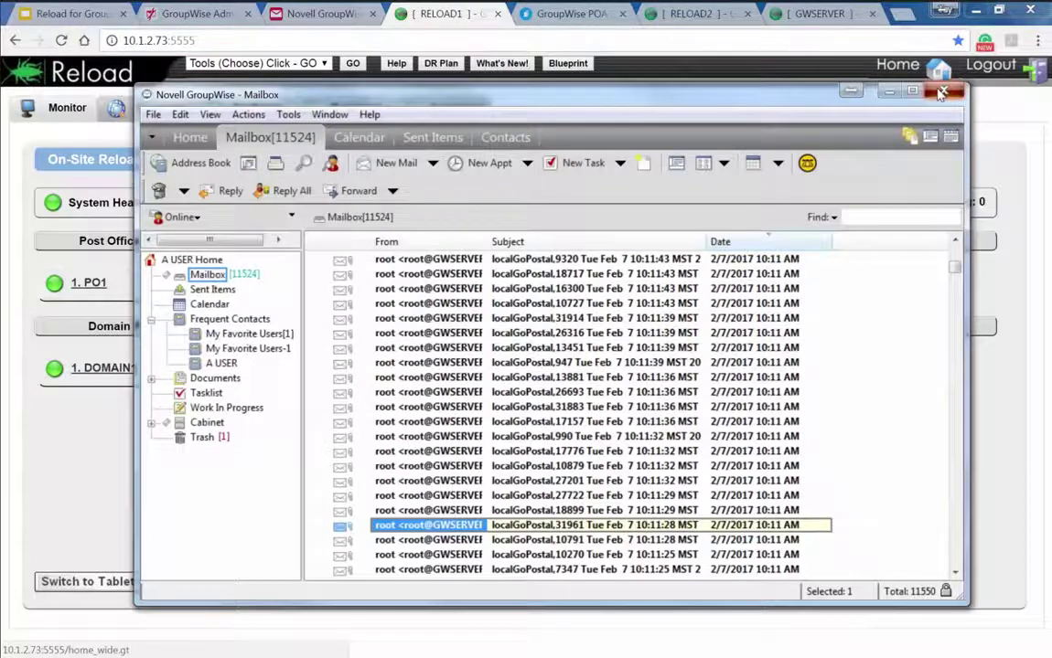
click(942, 92)
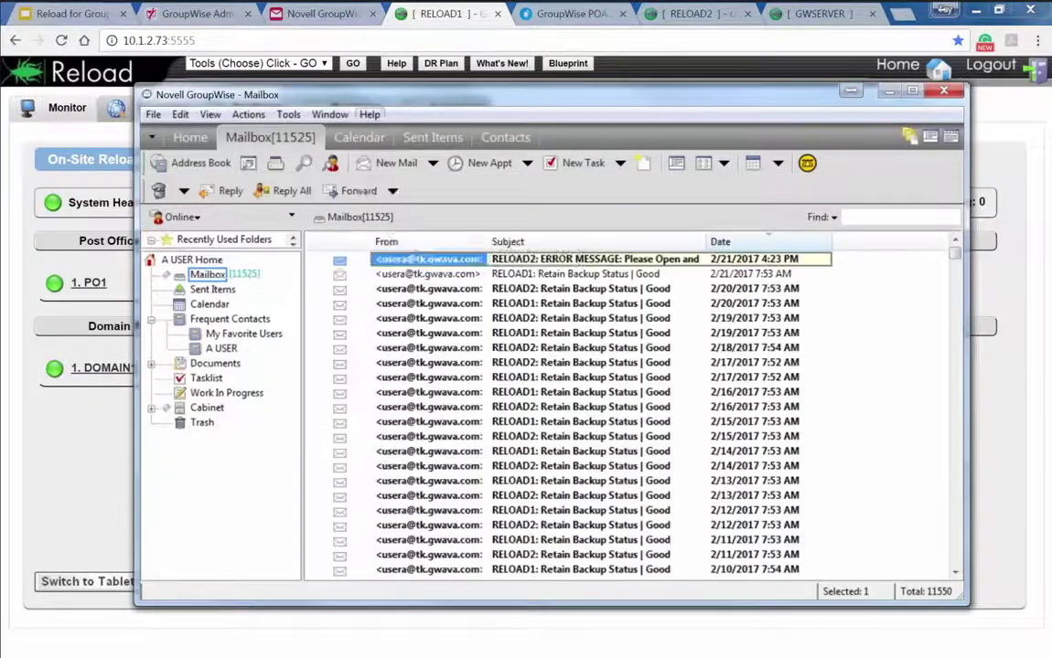
key(alt+h)
key(Return)
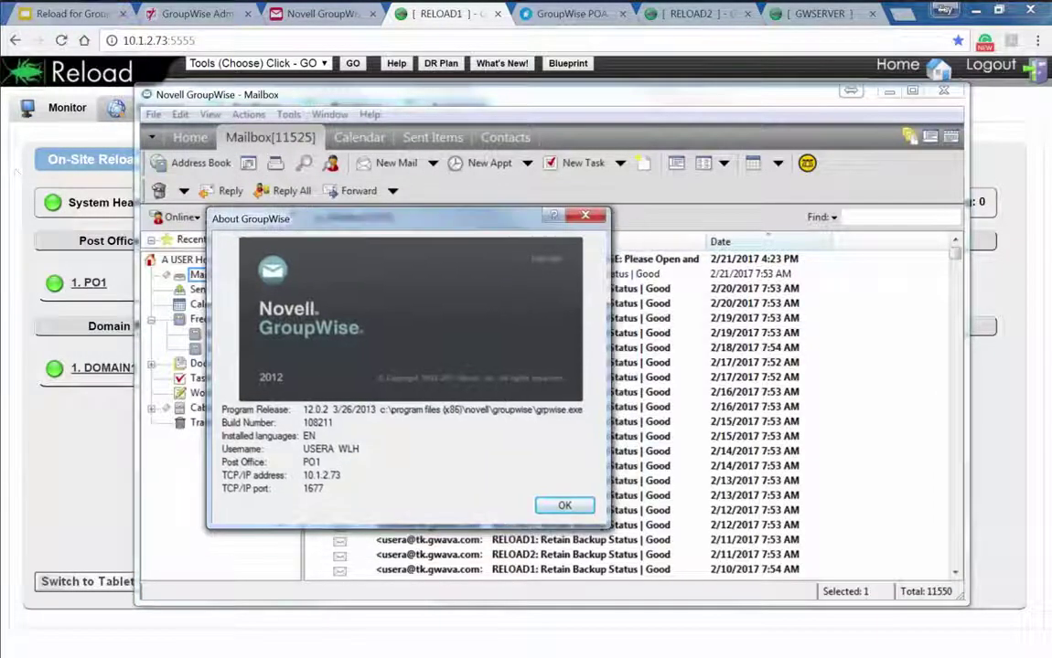
key(Return)
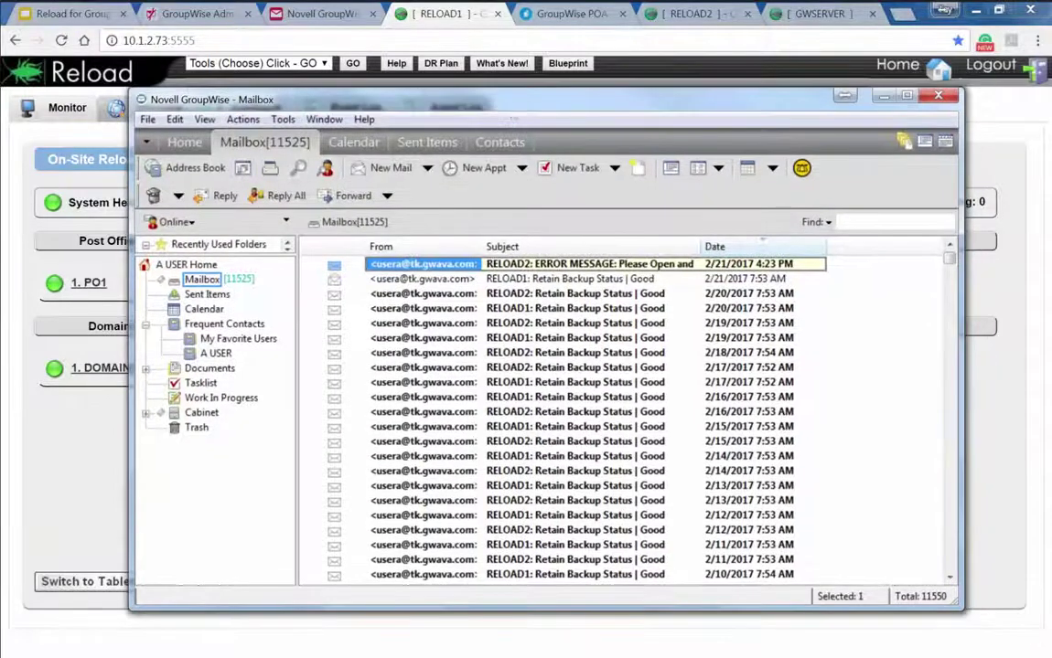
drag(458, 94, 345, 109)
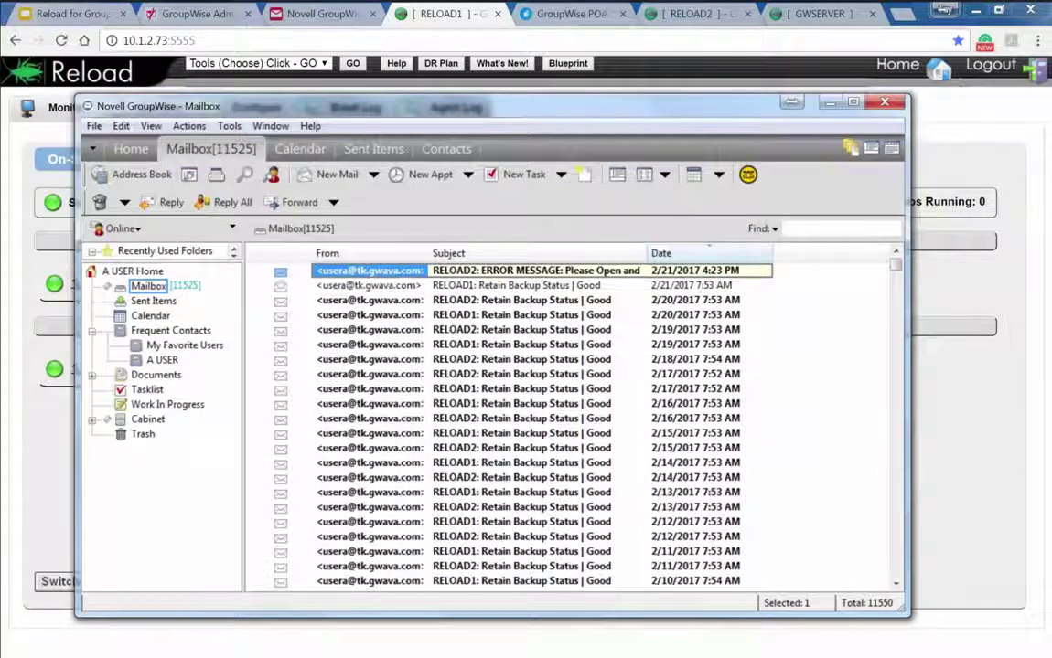
click(825, 103)
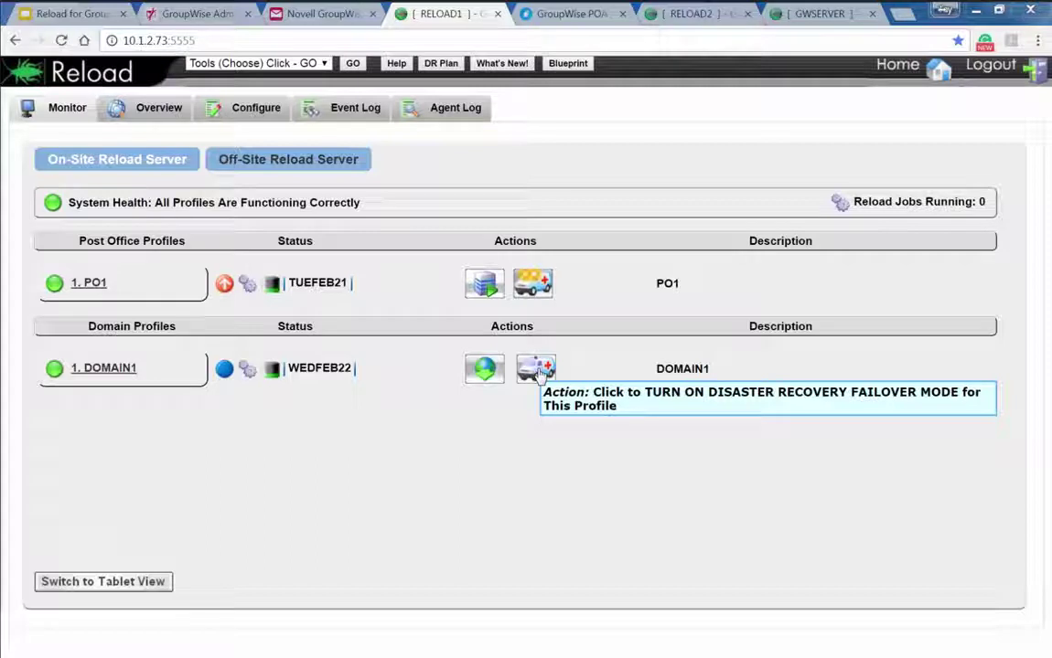
Turn off PO1's disaster recovery failover, return to the Reload Monitor, and close the POA status page
click(530, 289)
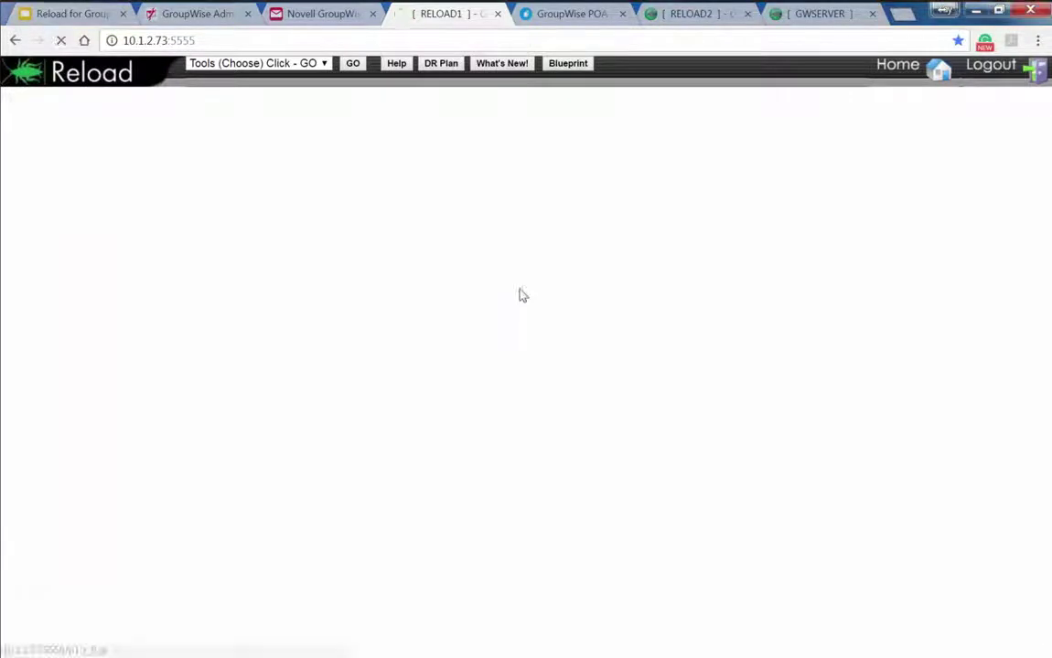
click(895, 68)
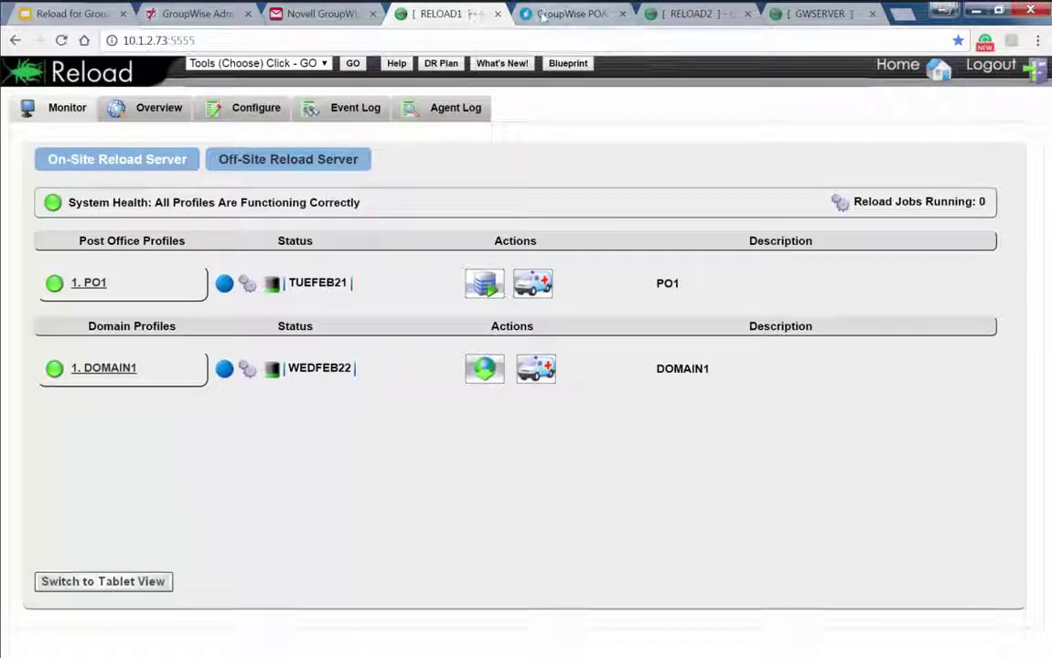
click(582, 16)
click(622, 13)
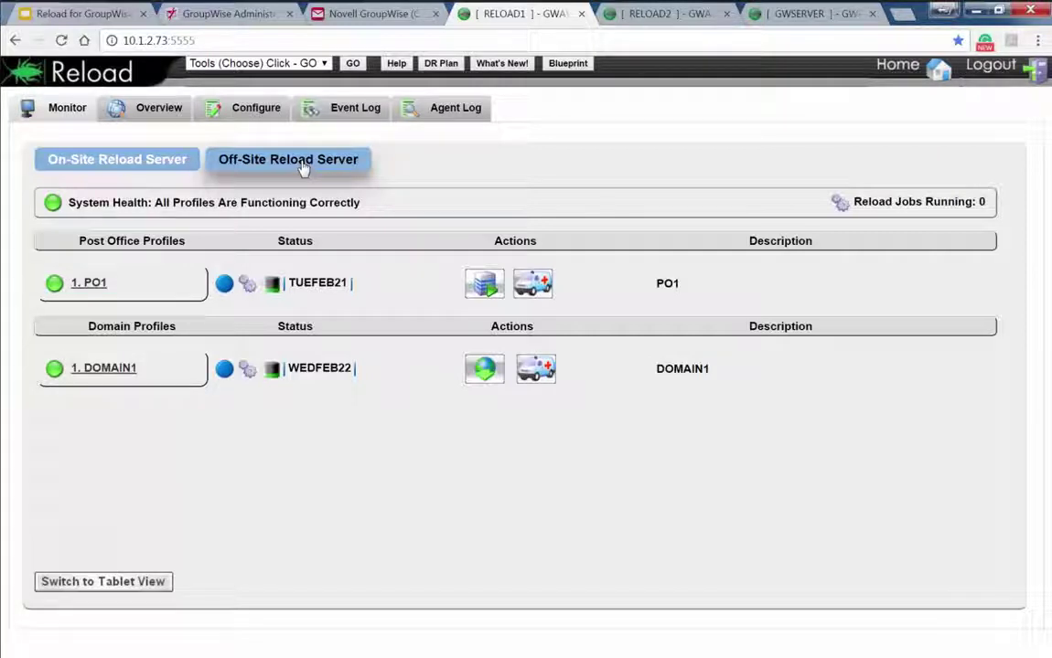
Compare the on-site (10.1.2.73) and off-site (10.1.2.74) Reload servers, ending on the GWSERVER Collector monitor
click(303, 169)
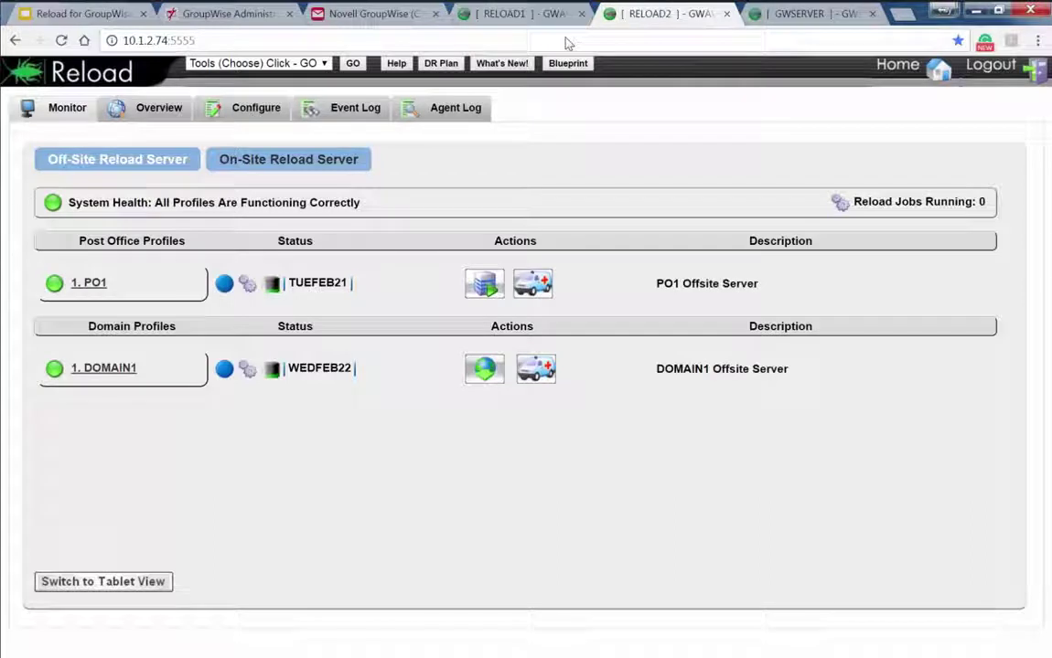
click(160, 166)
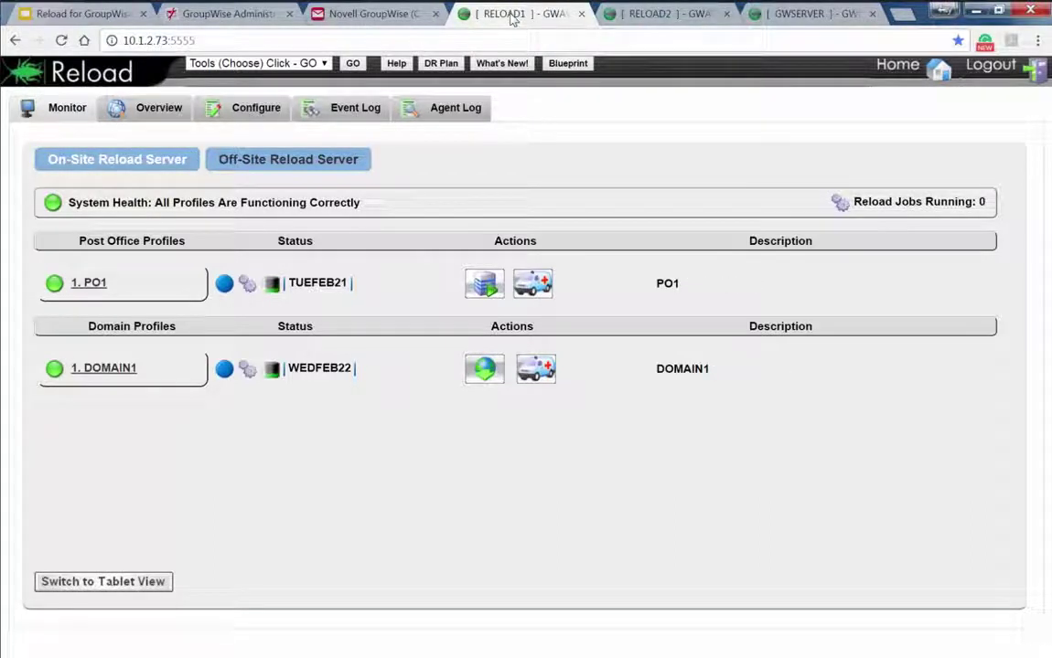
click(643, 14)
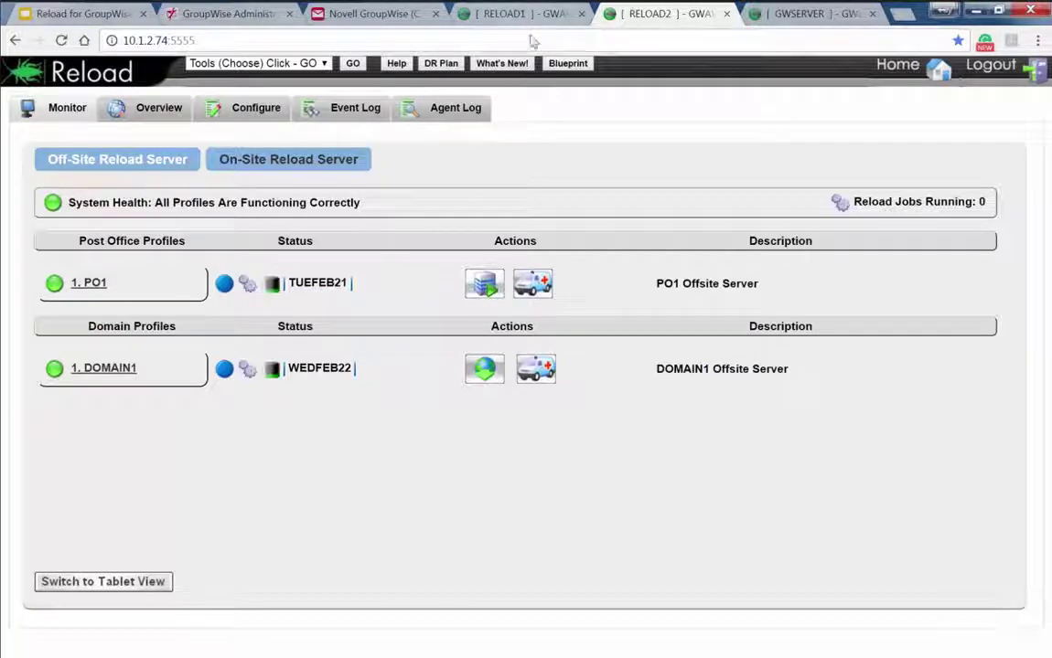
click(484, 18)
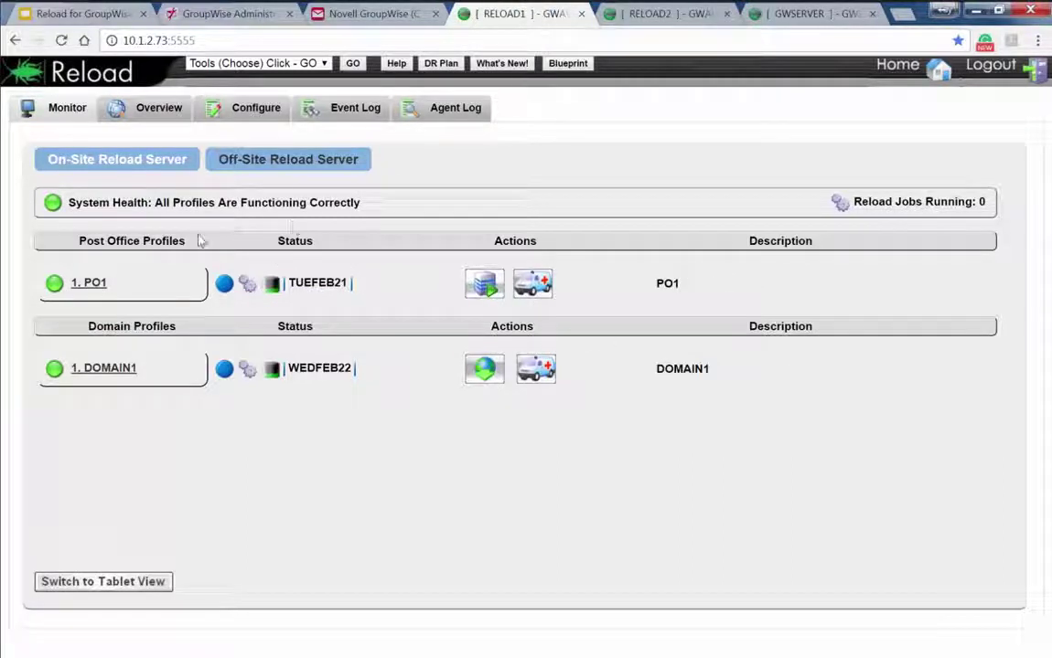
click(637, 17)
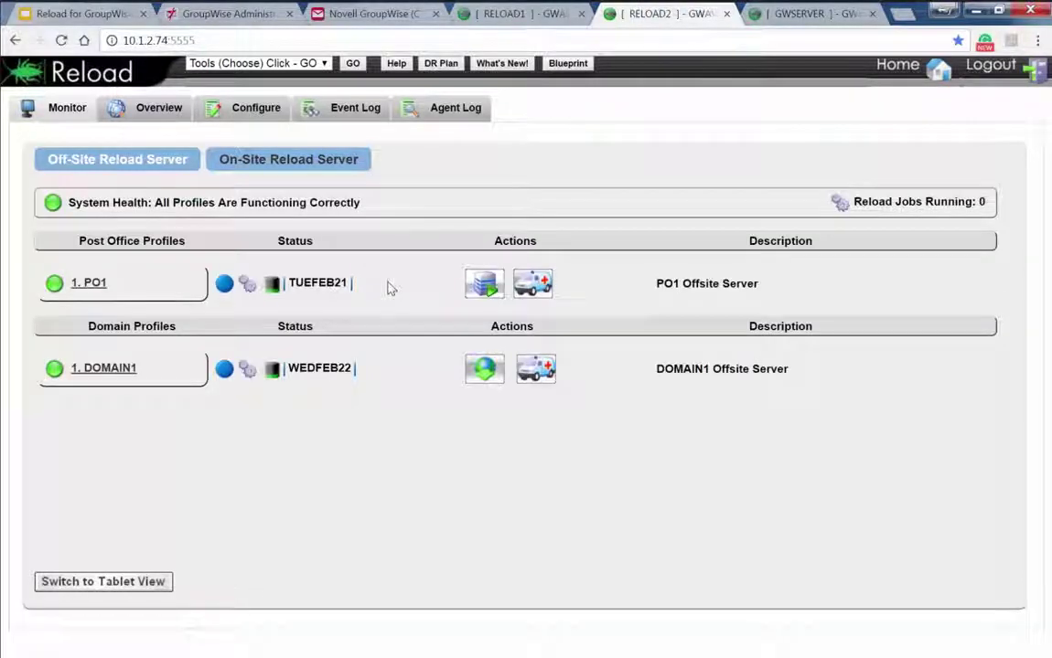
click(487, 13)
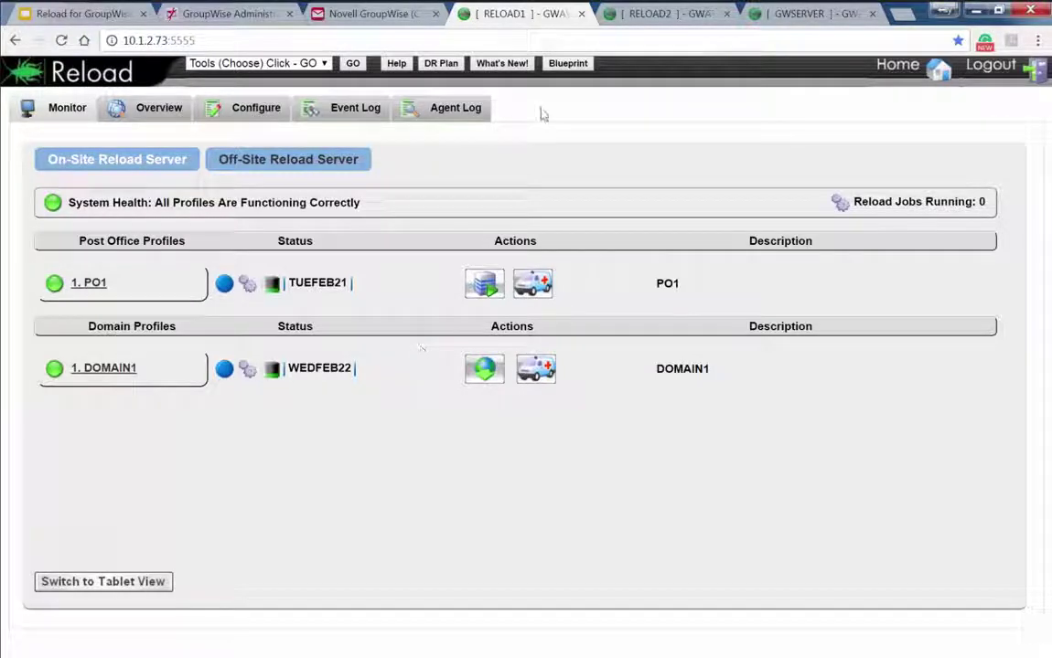
click(776, 15)
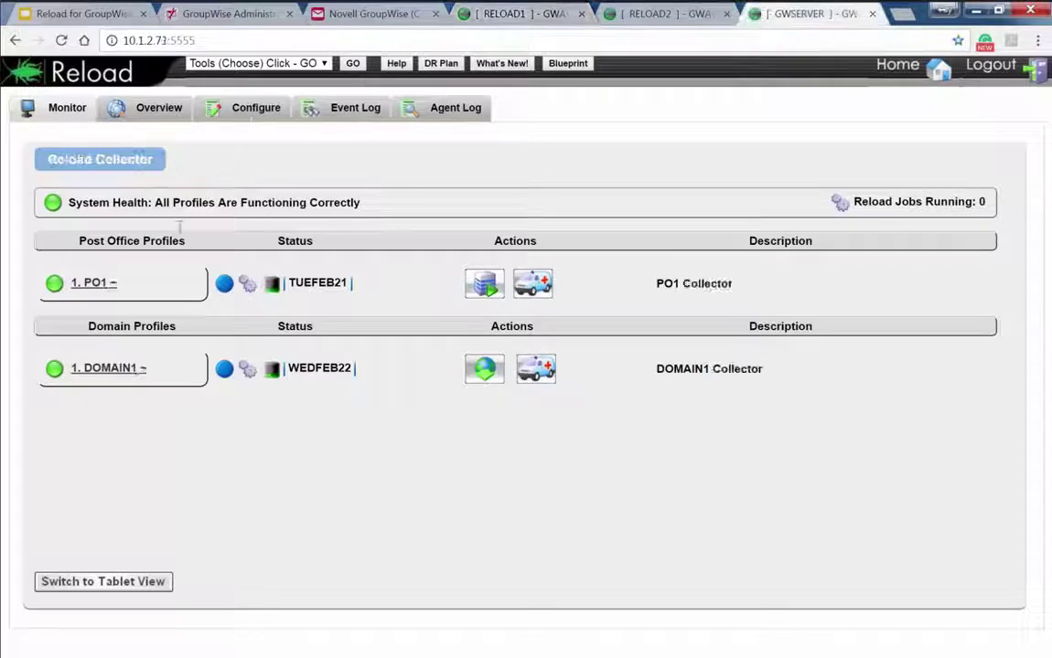
Check PO1's Reload Collector Settings for paired servers 10.1.2.73 and 10.1.2.74, then switch to RELOAD2
click(107, 279)
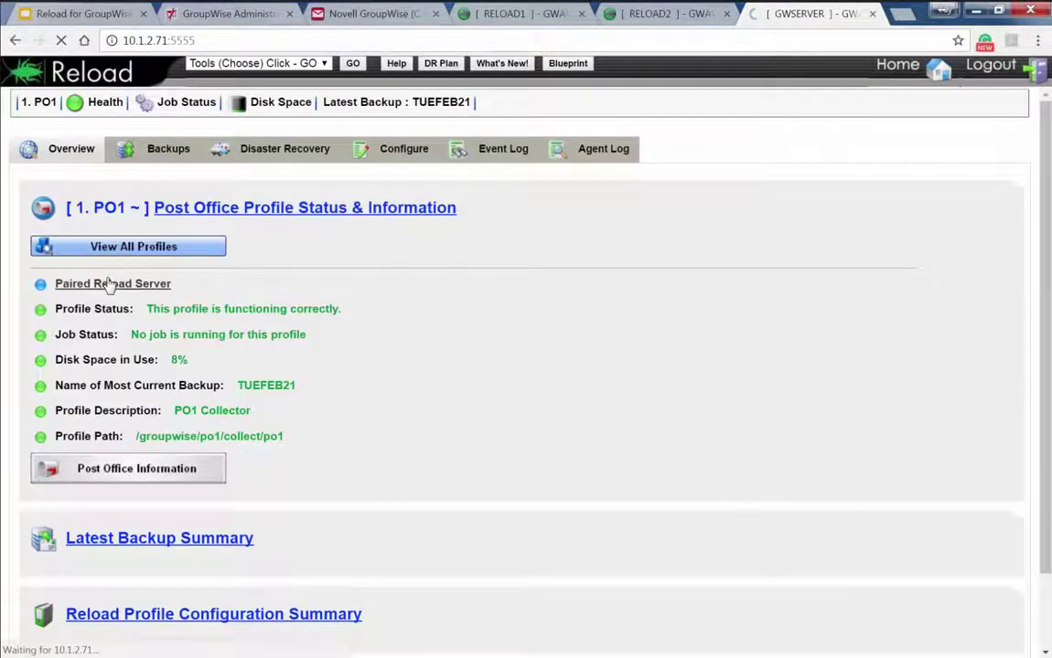
click(403, 148)
click(199, 361)
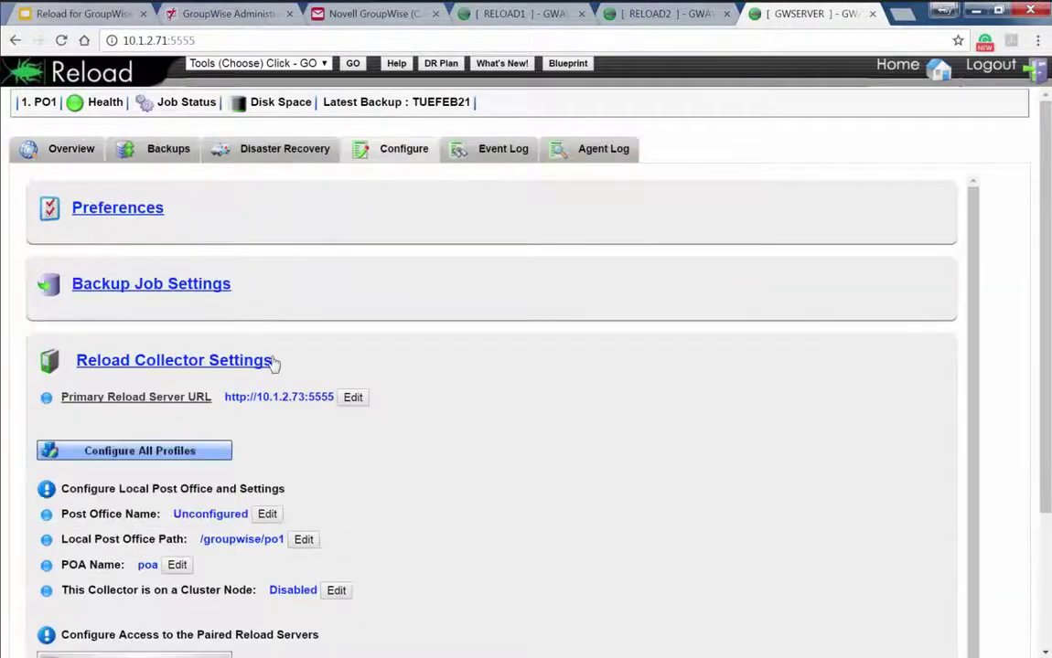
scroll(329, 364, down, 3)
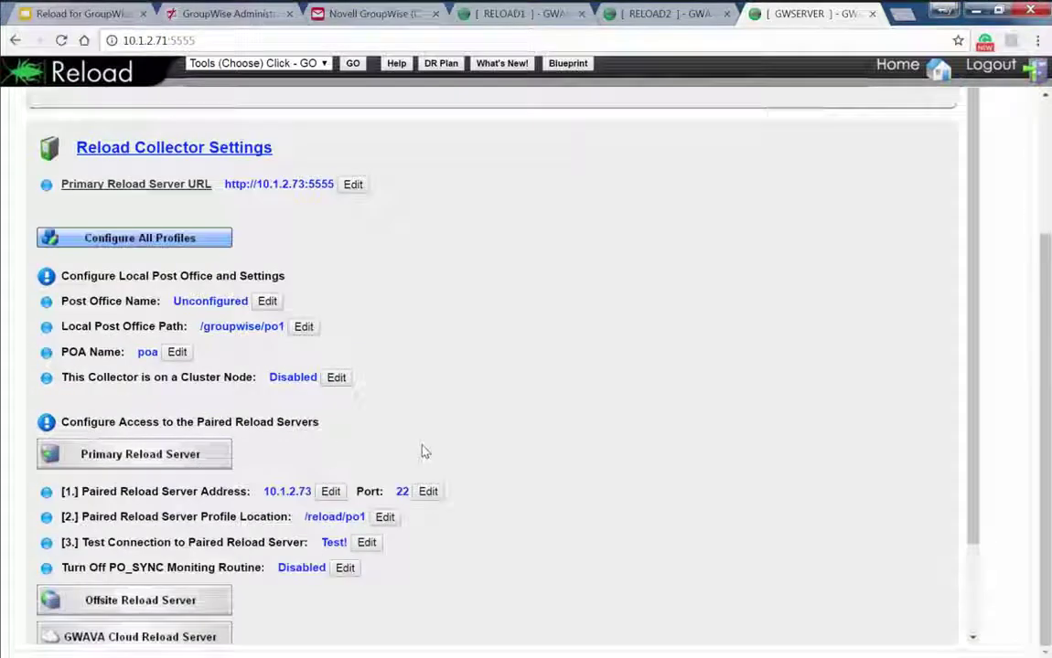
scroll(422, 451, down, 1)
scroll(615, 467, down, 2)
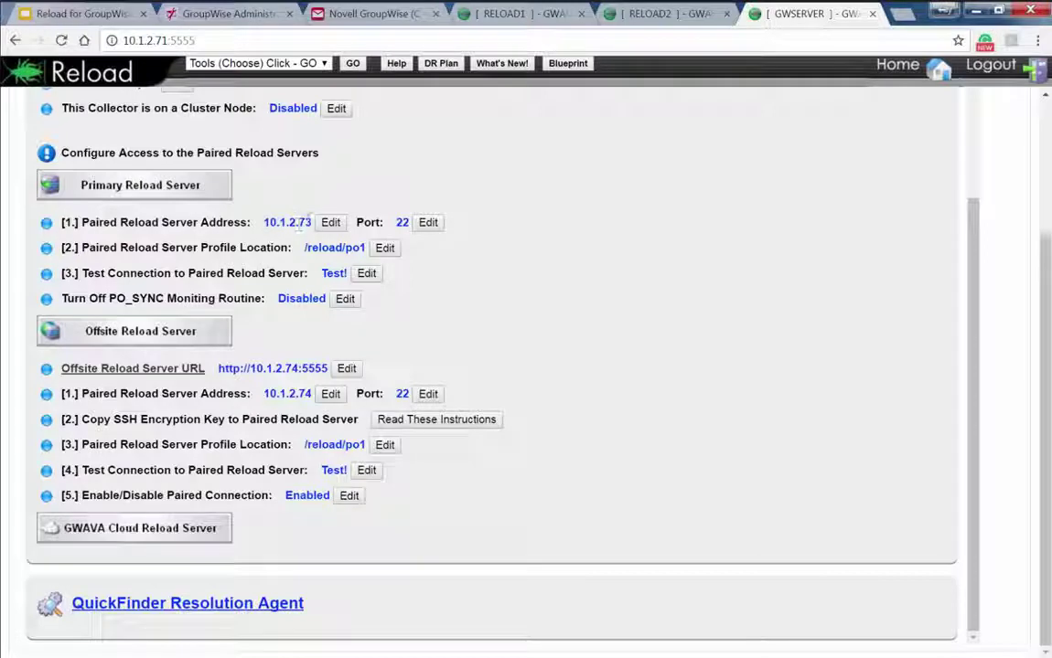
drag(311, 223, 286, 222)
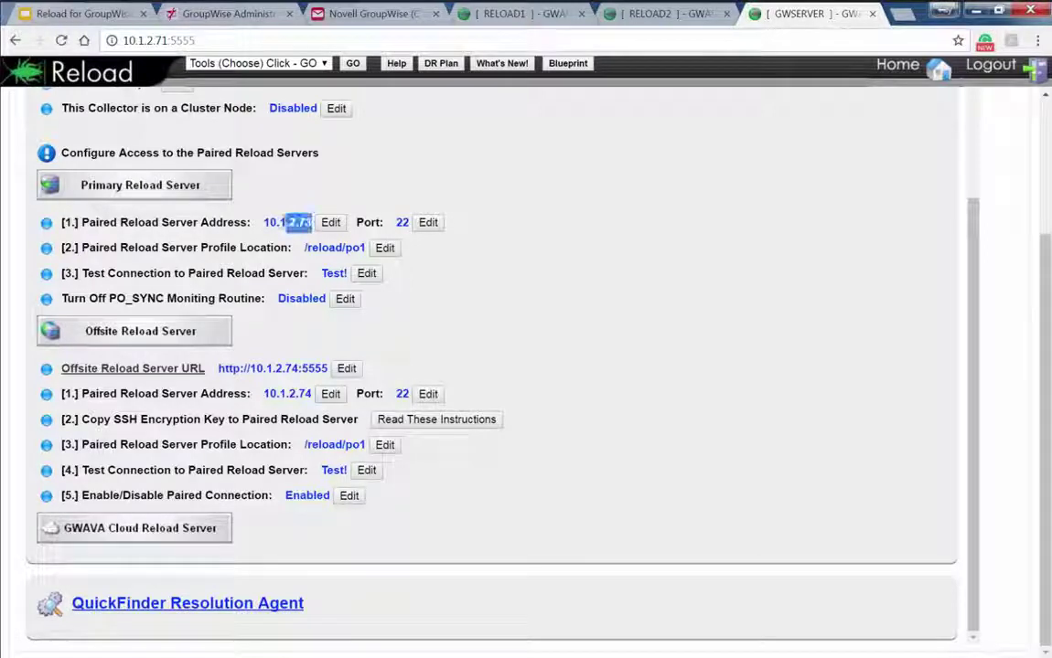
click(315, 394)
drag(312, 394, 263, 393)
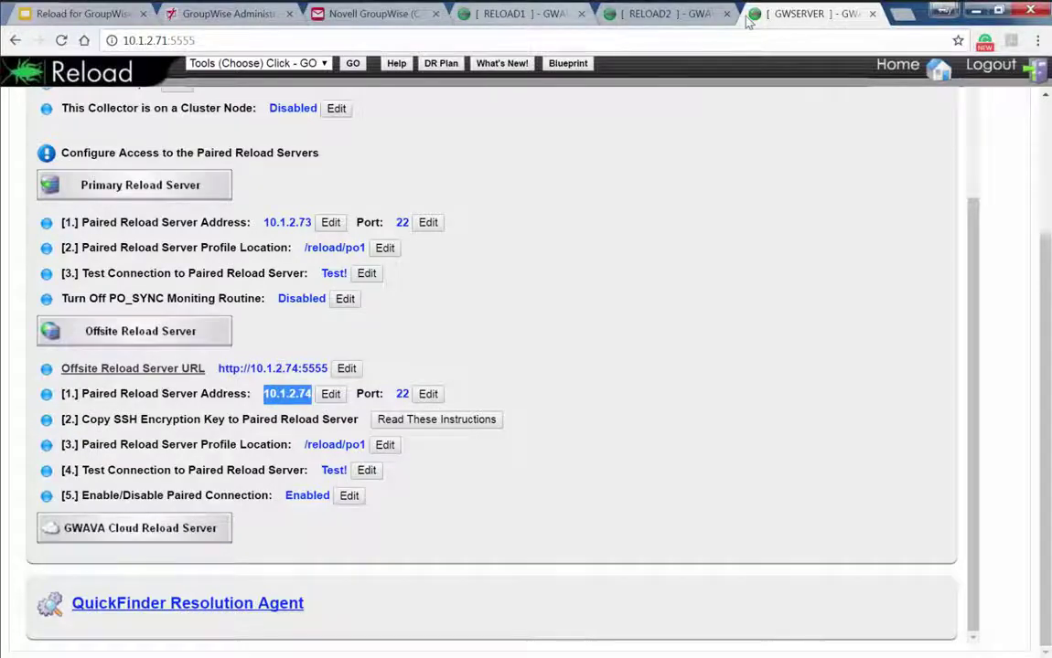
click(701, 20)
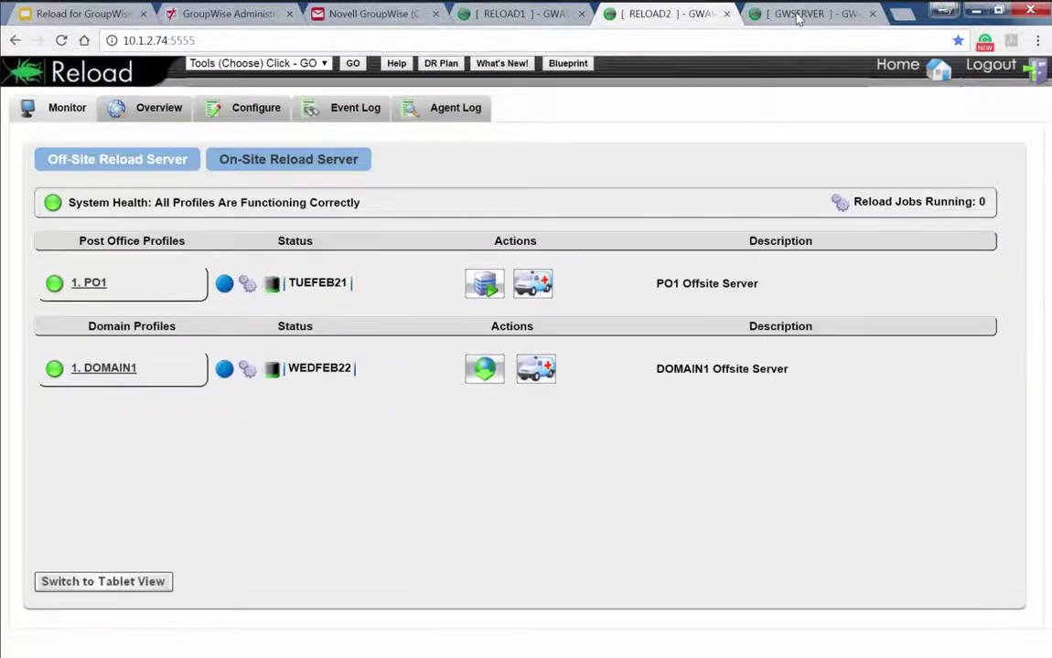
Cycle through the Reload server tabs, then place the TeamViewer session window over the Reload page
click(798, 19)
click(651, 16)
click(539, 18)
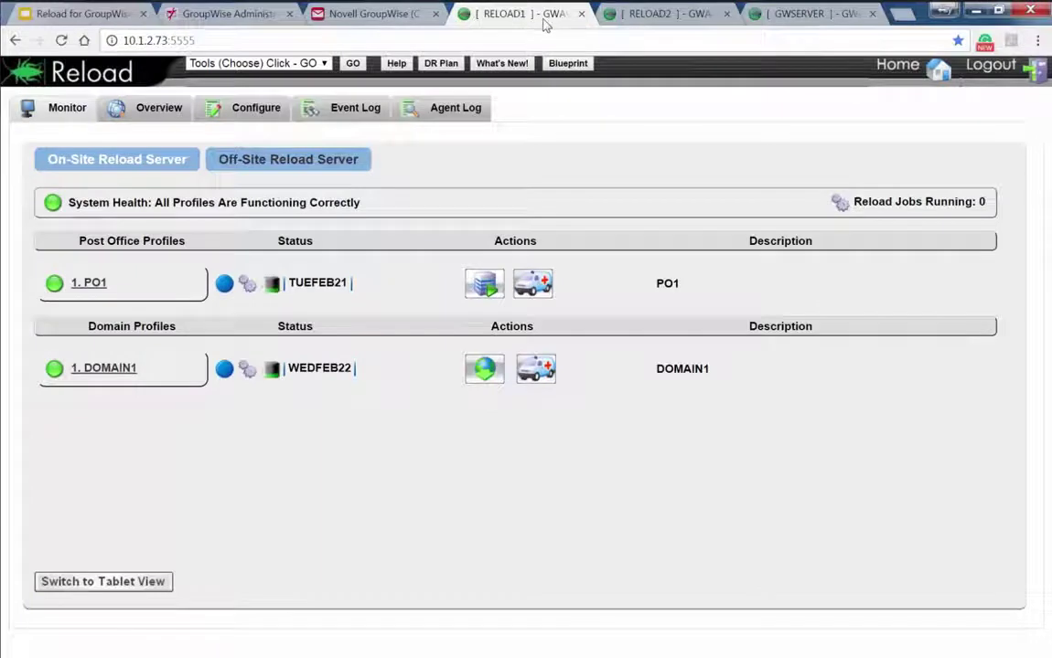
click(590, 20)
click(533, 18)
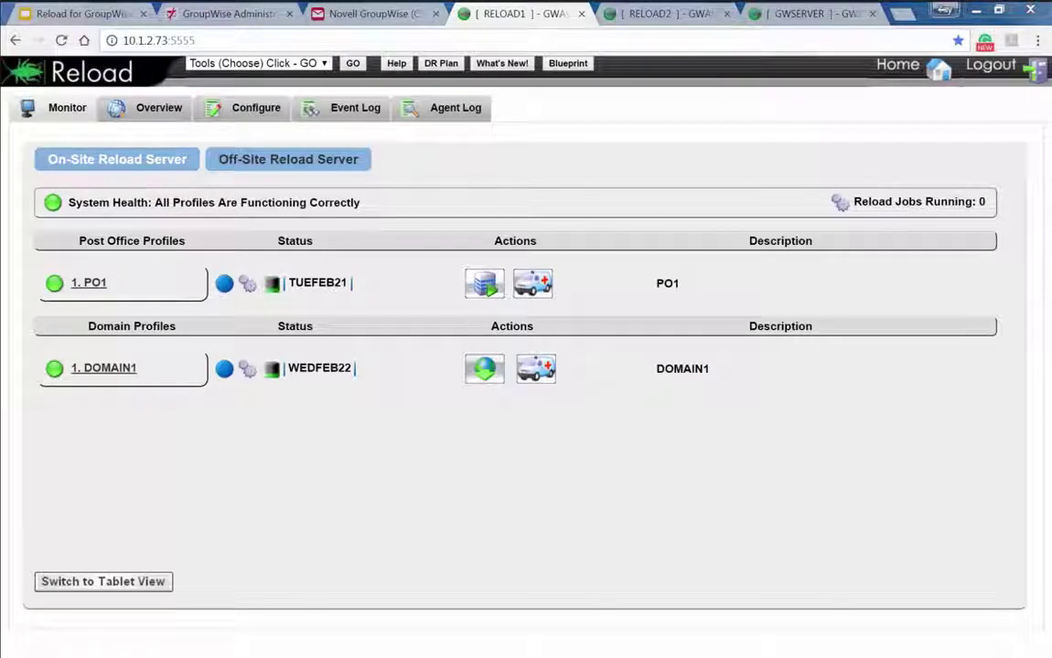
drag(0, 87, 514, 34)
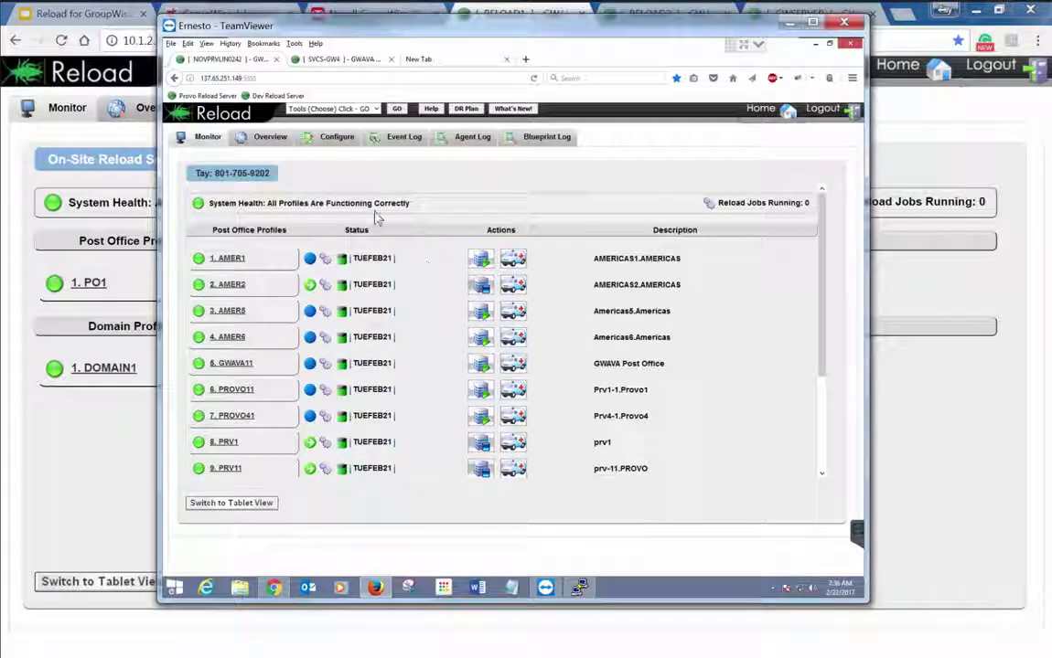
In the remote Firefox, go to the NOVPRVLIN0242 server and open the 1. AMER1 profile status
click(335, 60)
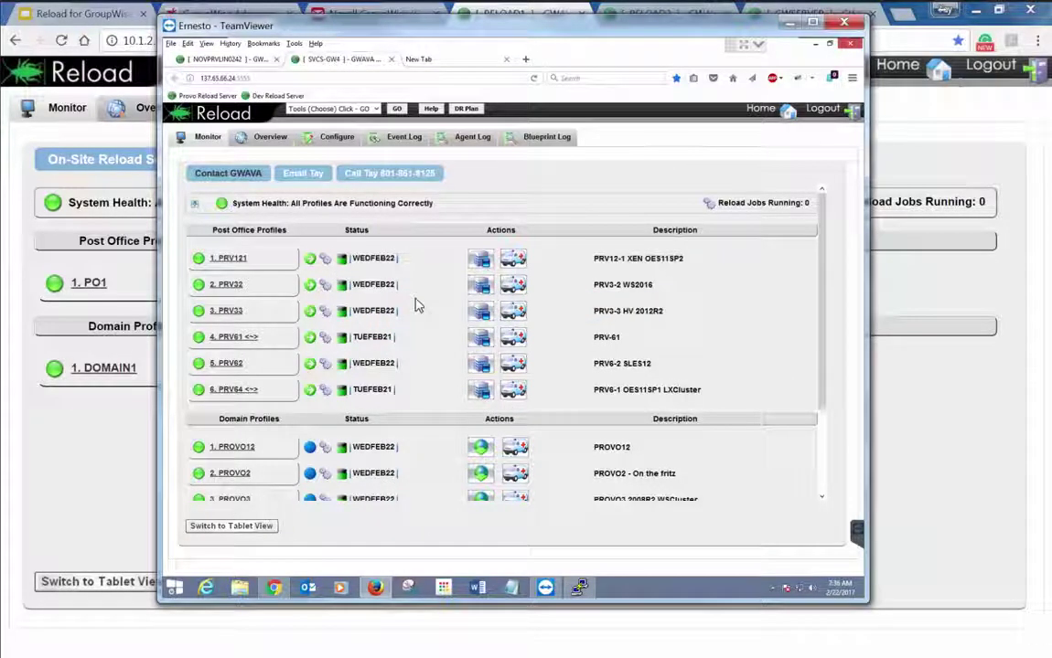
click(229, 59)
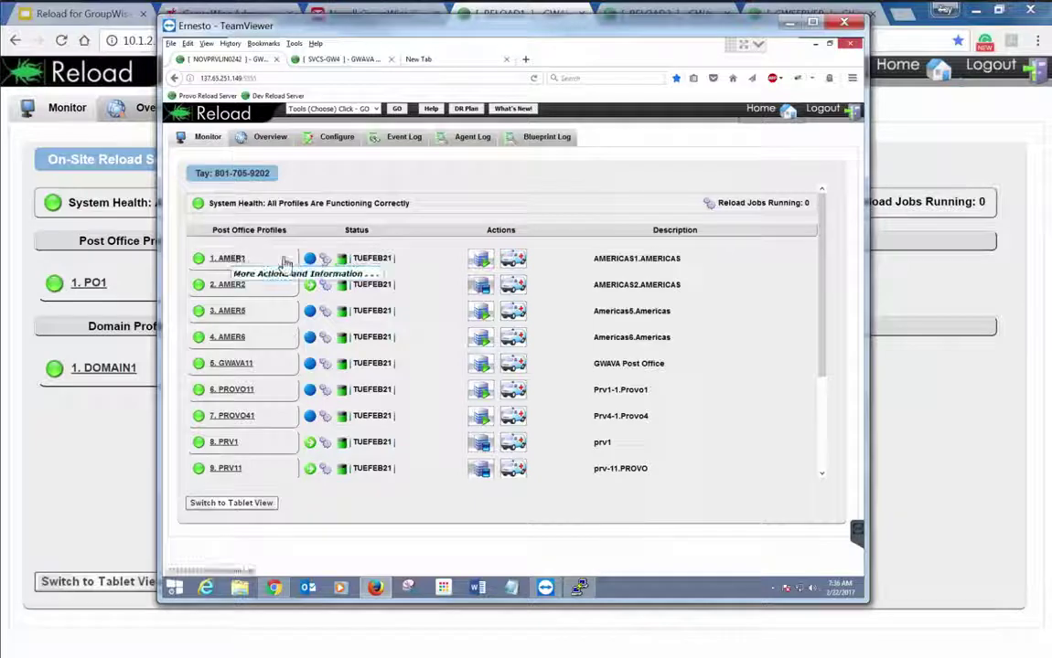
scroll(443, 328, down, 2)
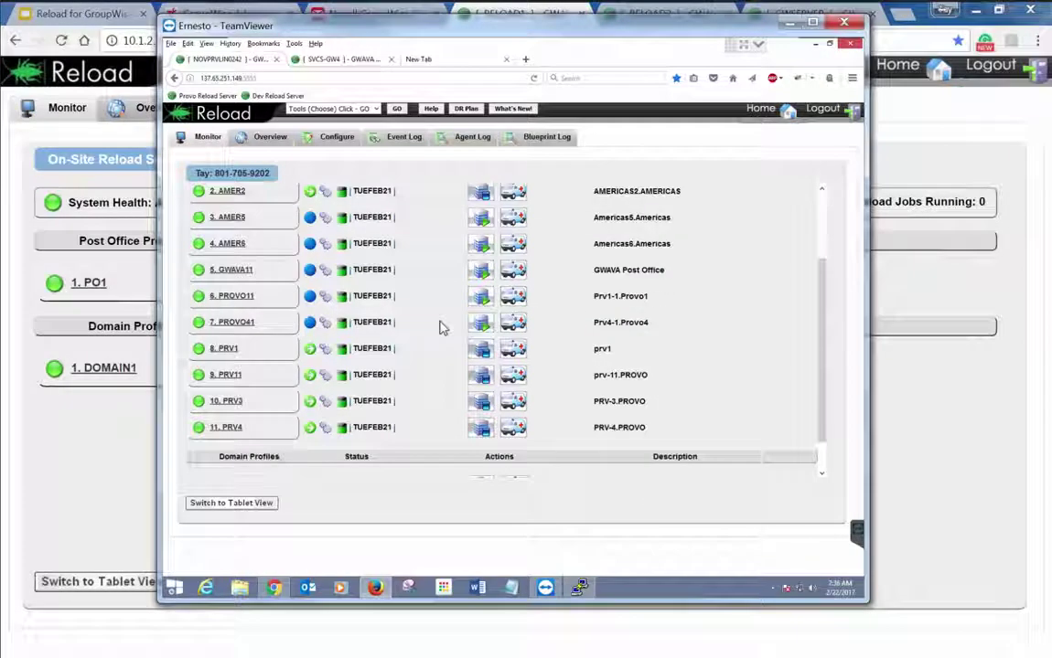
scroll(439, 328, up, 3)
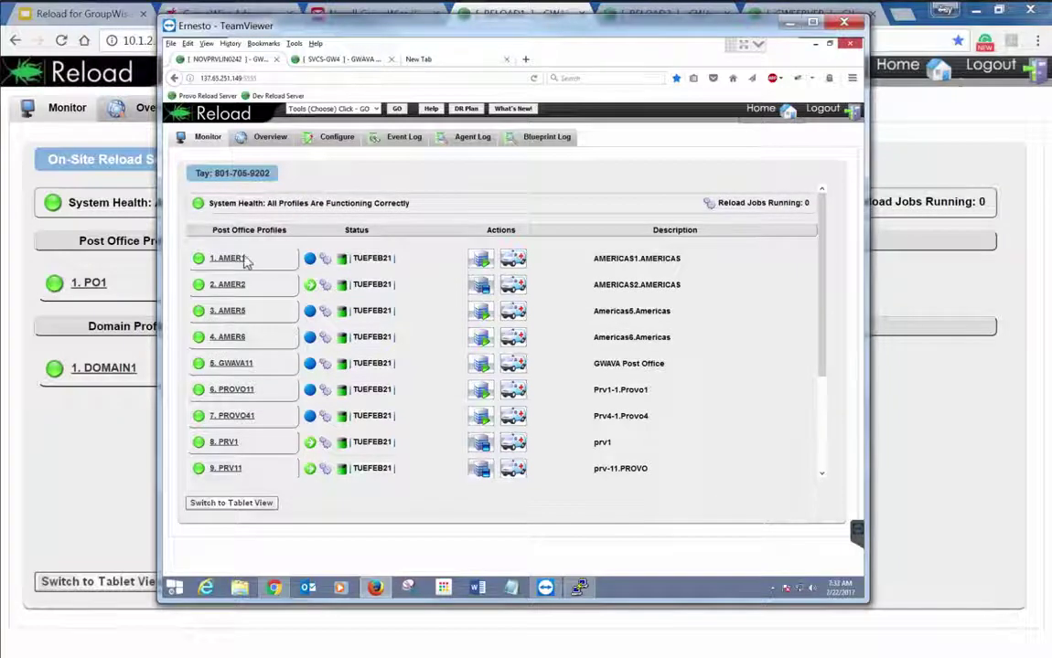
click(233, 262)
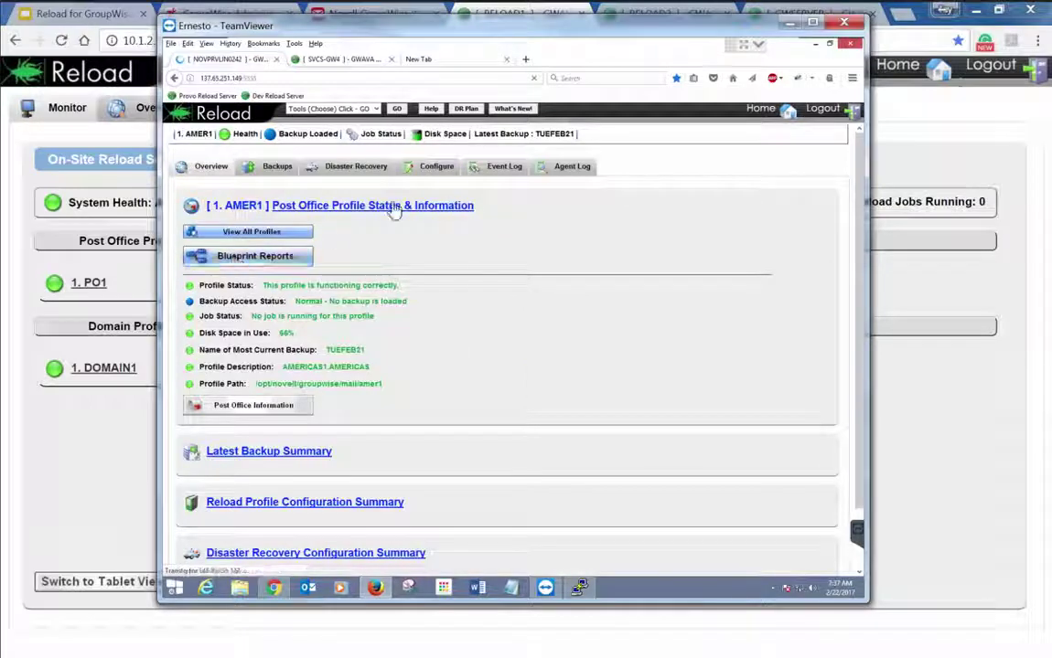
Review AMER1's preferences and user access to backups settings, plus the all-profiles preferences page
click(437, 179)
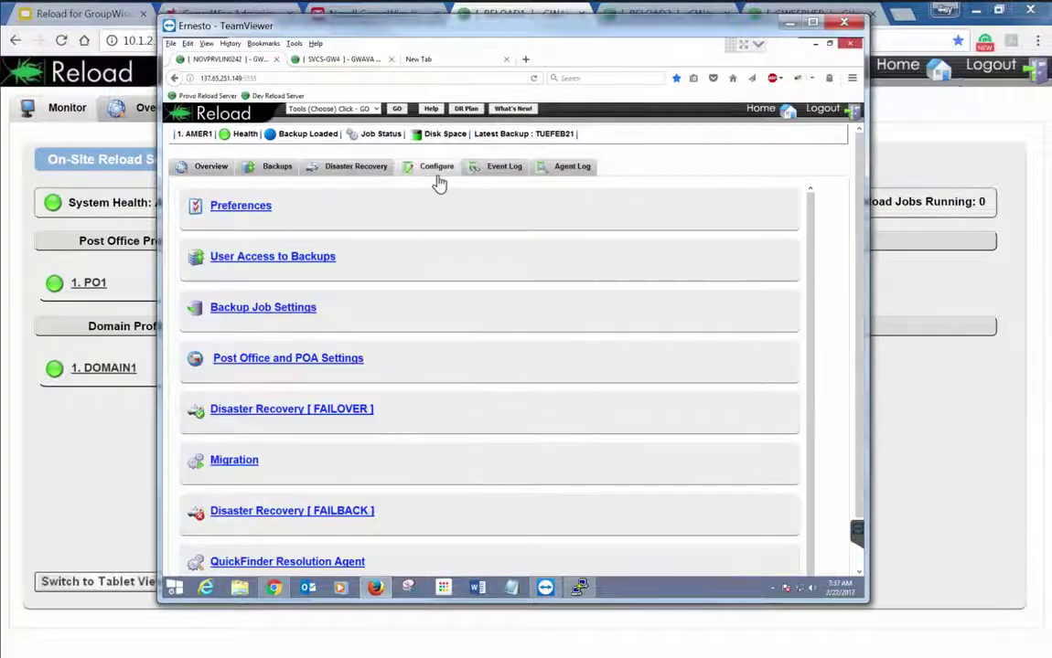
click(247, 207)
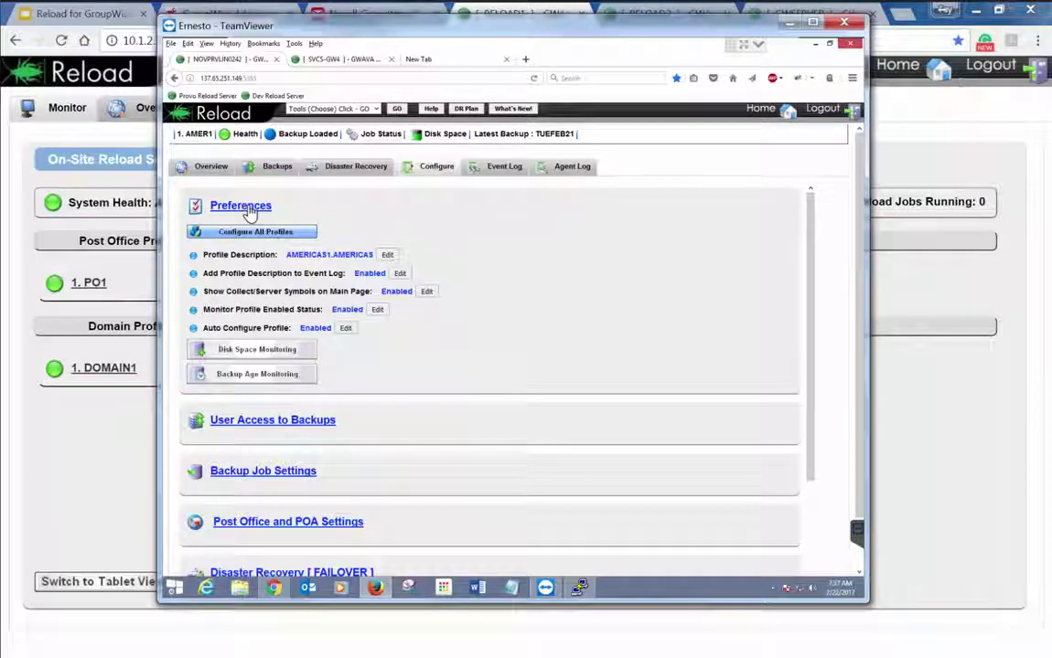
click(249, 233)
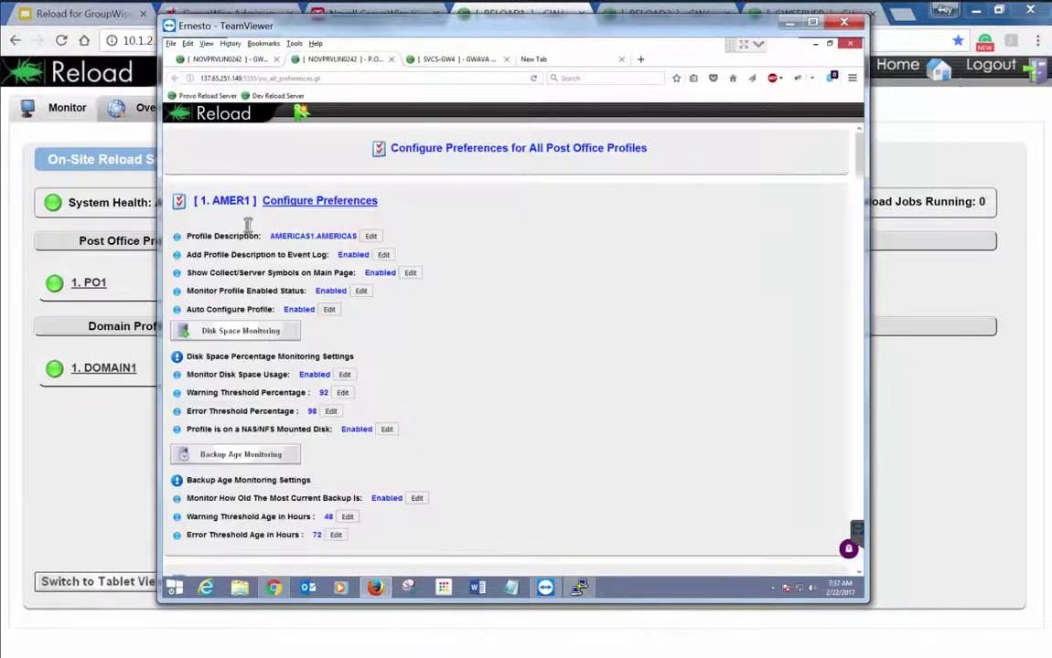
click(240, 58)
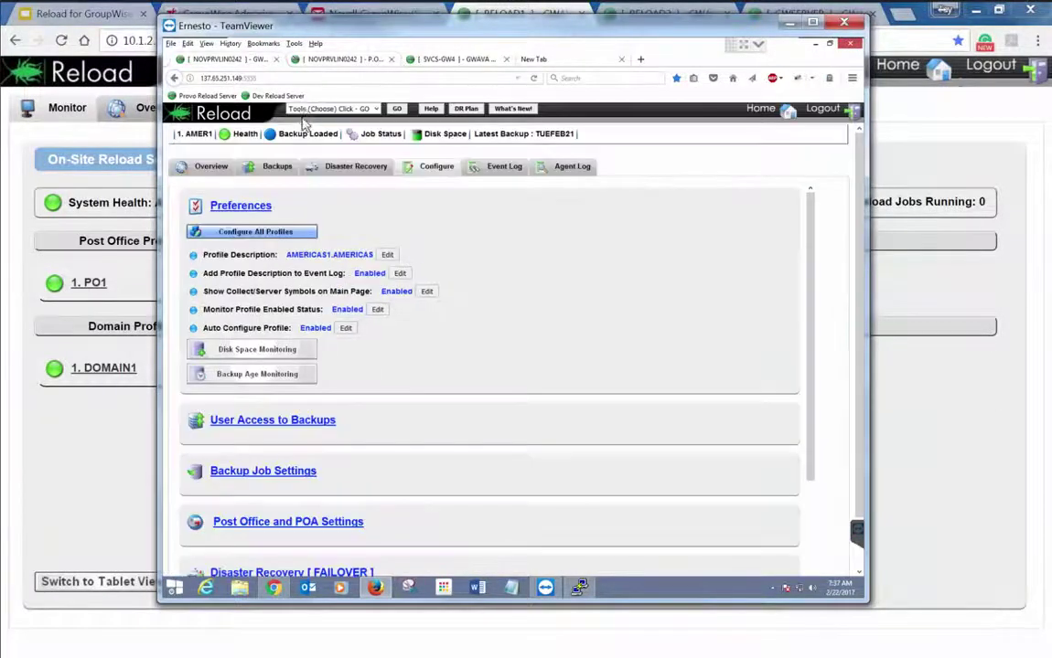
click(265, 424)
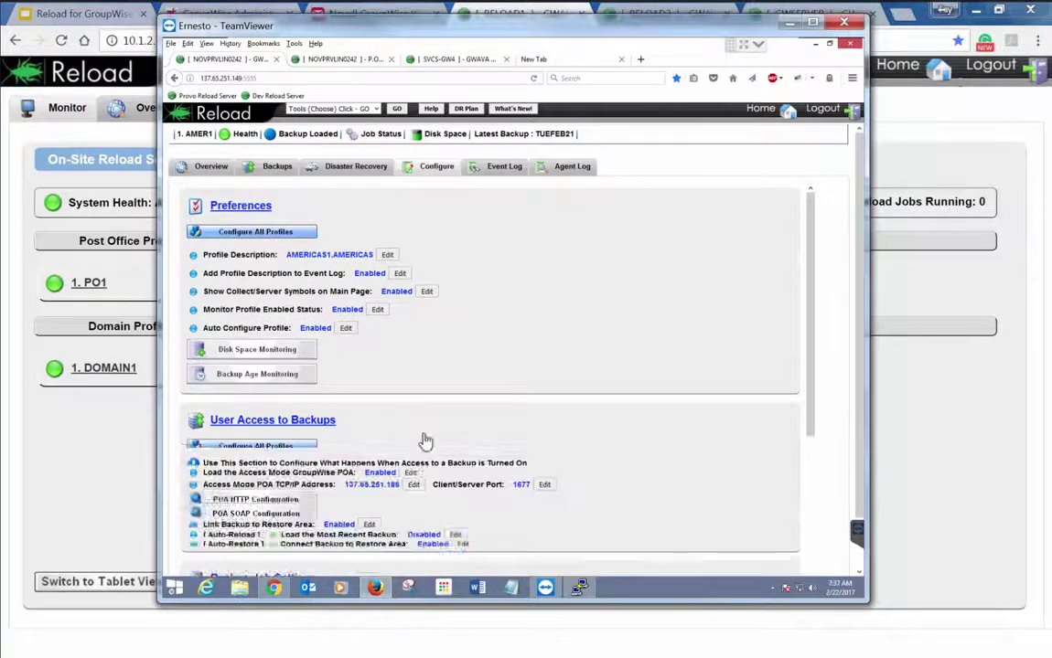
click(335, 60)
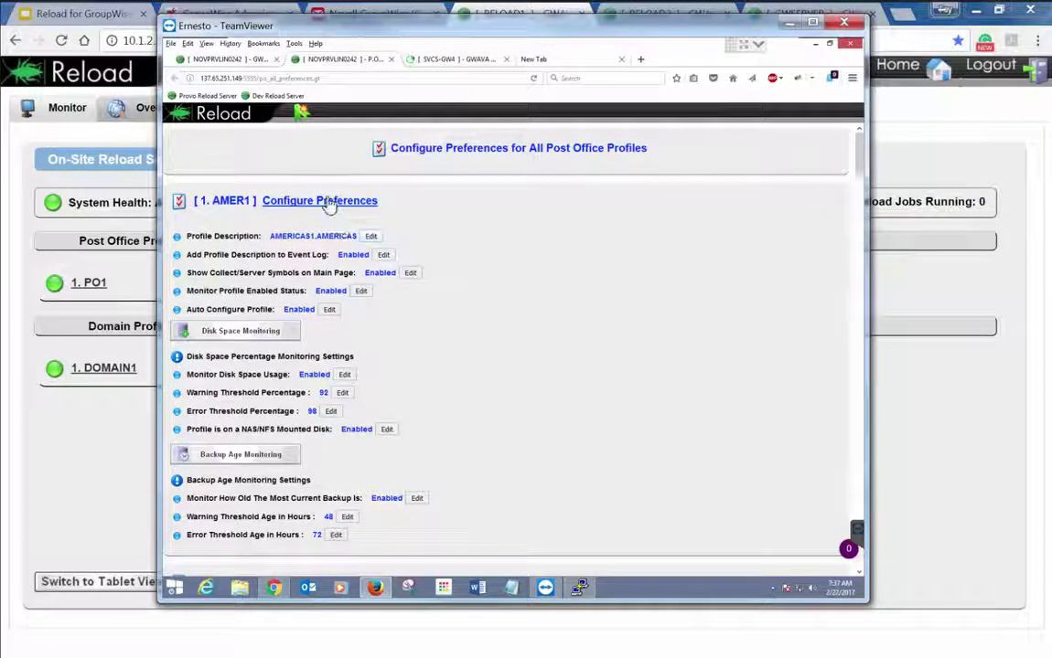
Collapse the AMER1, AMER2, AMER5 and AMER6 preference sections, then close the all-profiles page
click(329, 203)
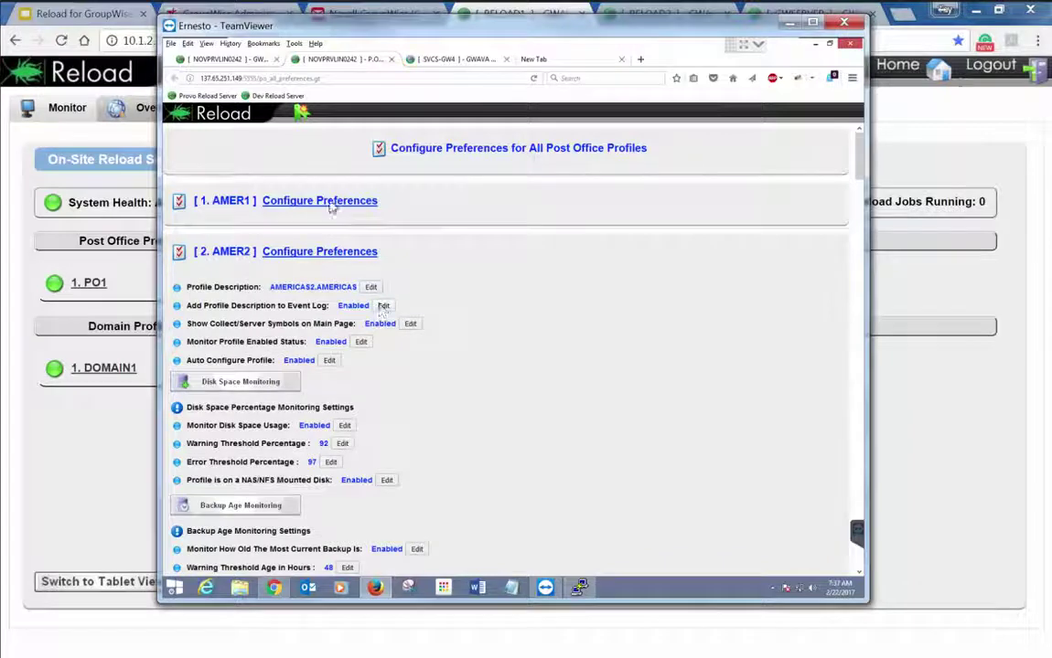
click(310, 254)
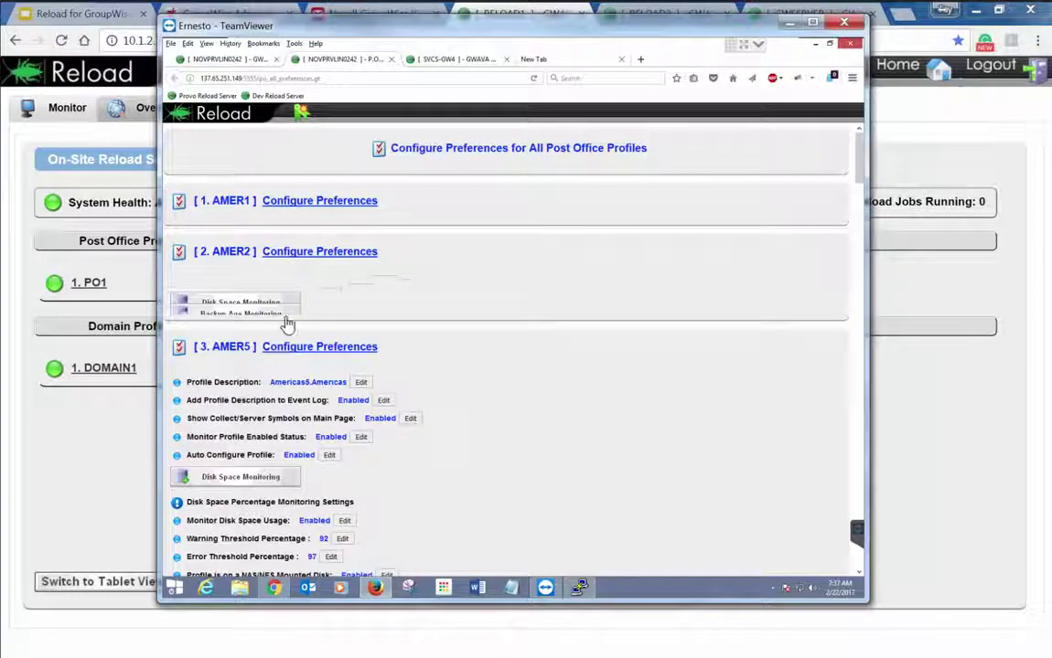
click(270, 303)
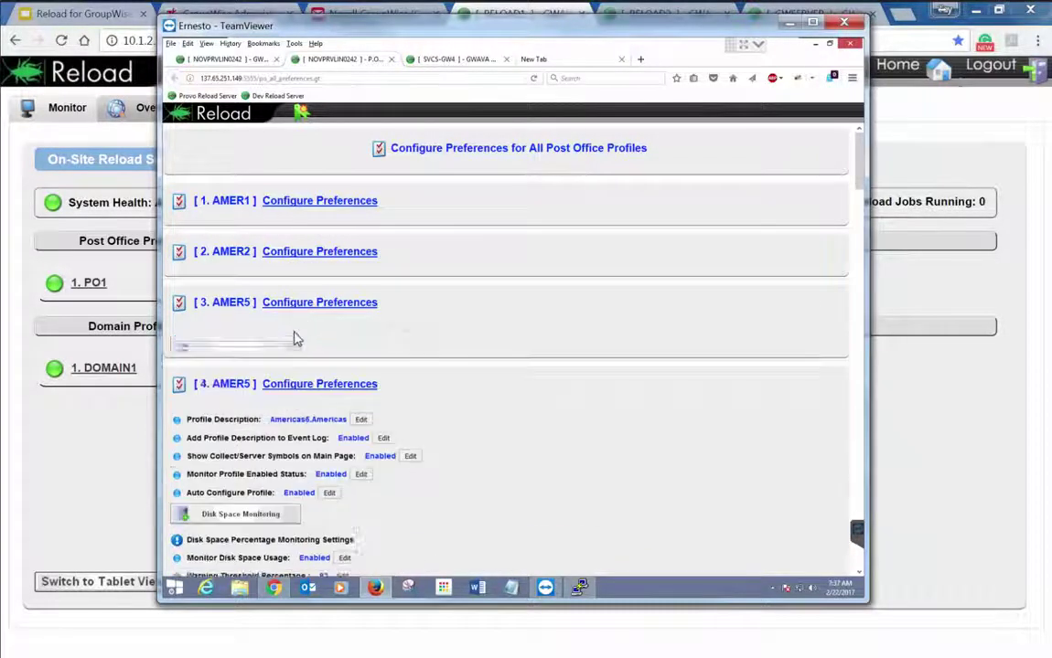
click(306, 362)
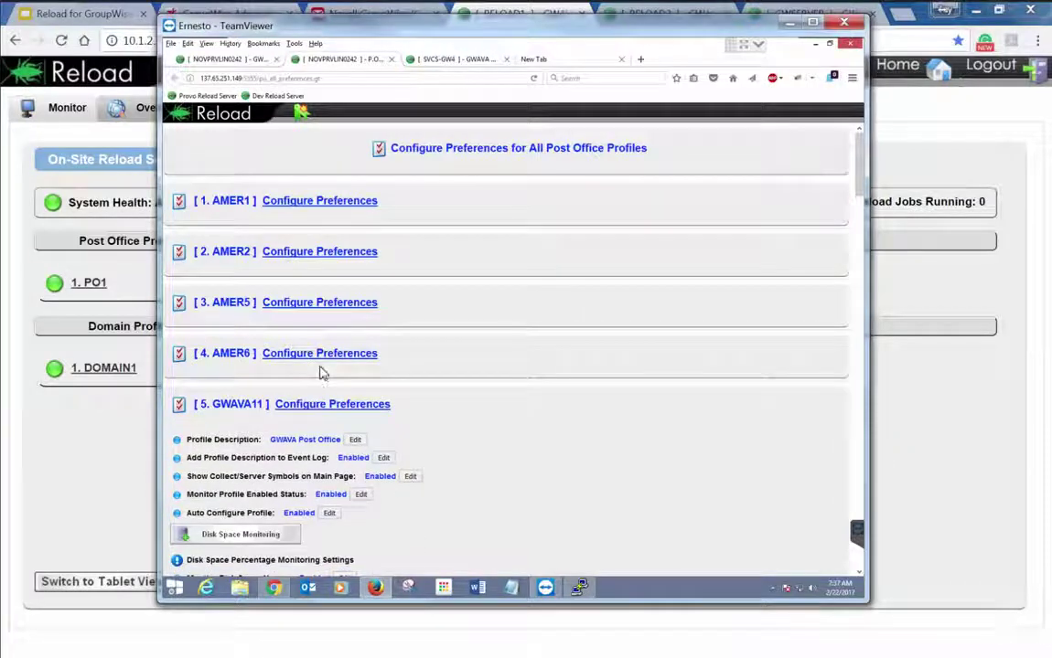
click(392, 60)
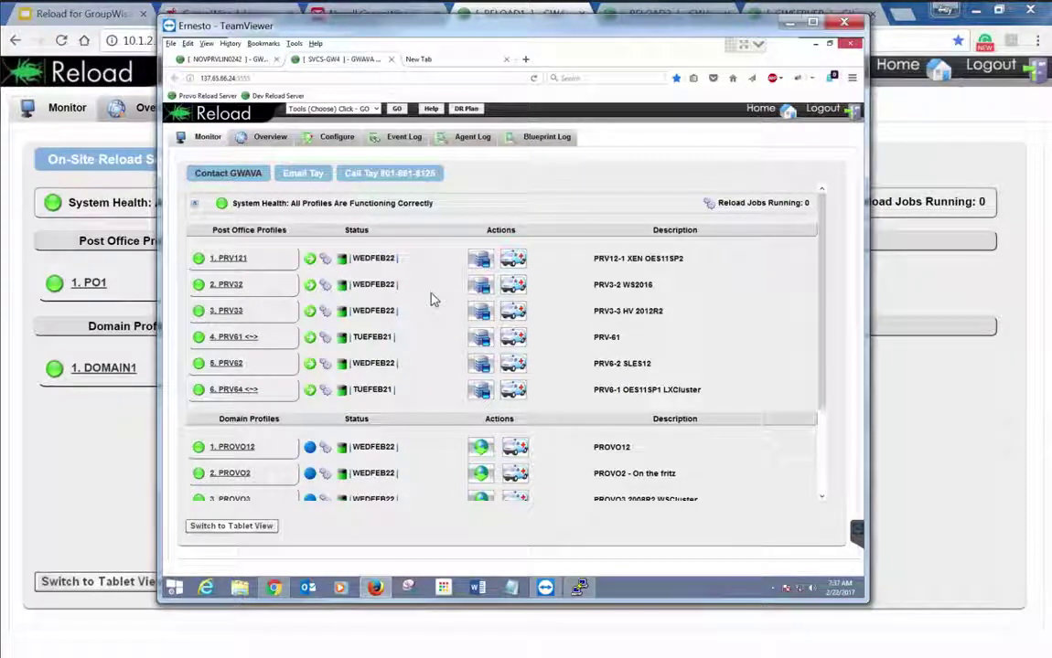
Return NOVPRVLIN0242 to Home, then view SVCS-GW4's PRV121 profile and go back to its Home
click(305, 95)
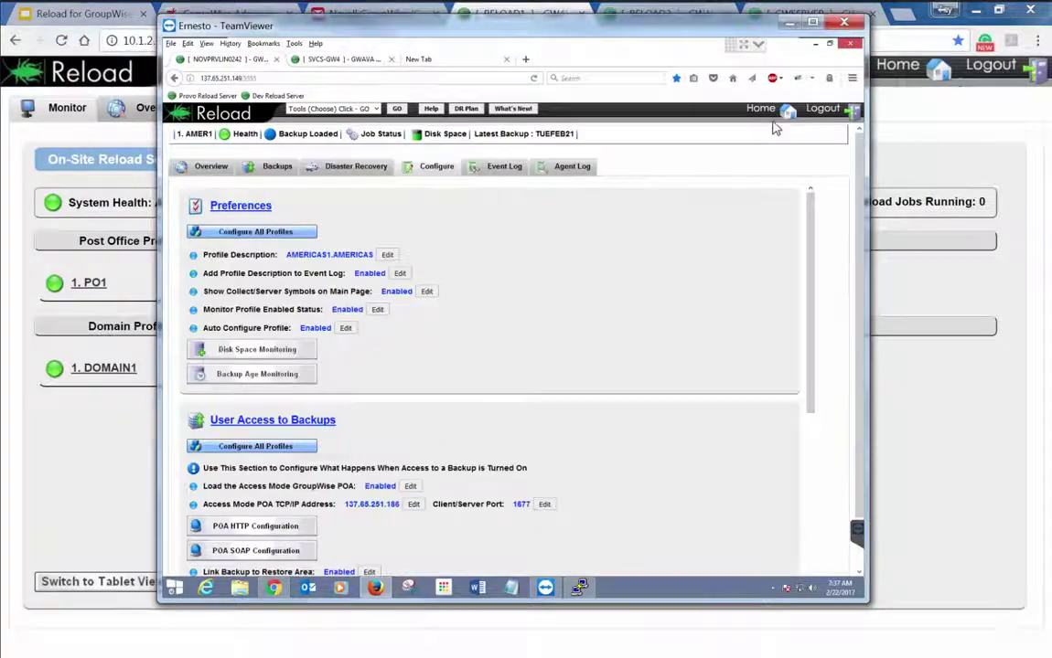
click(757, 109)
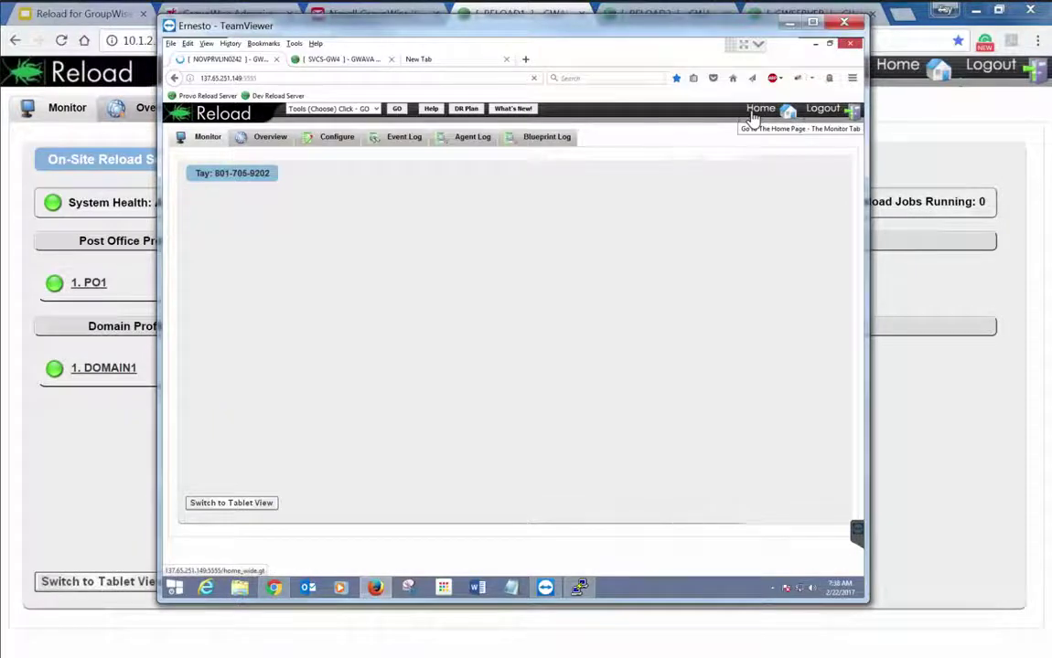
click(353, 62)
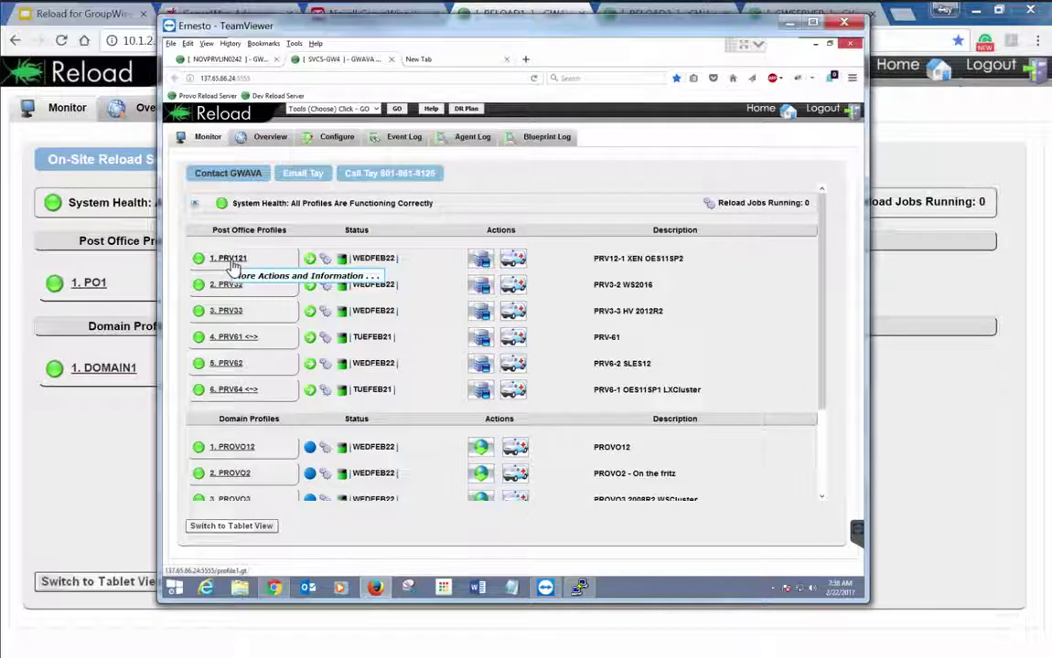
click(233, 261)
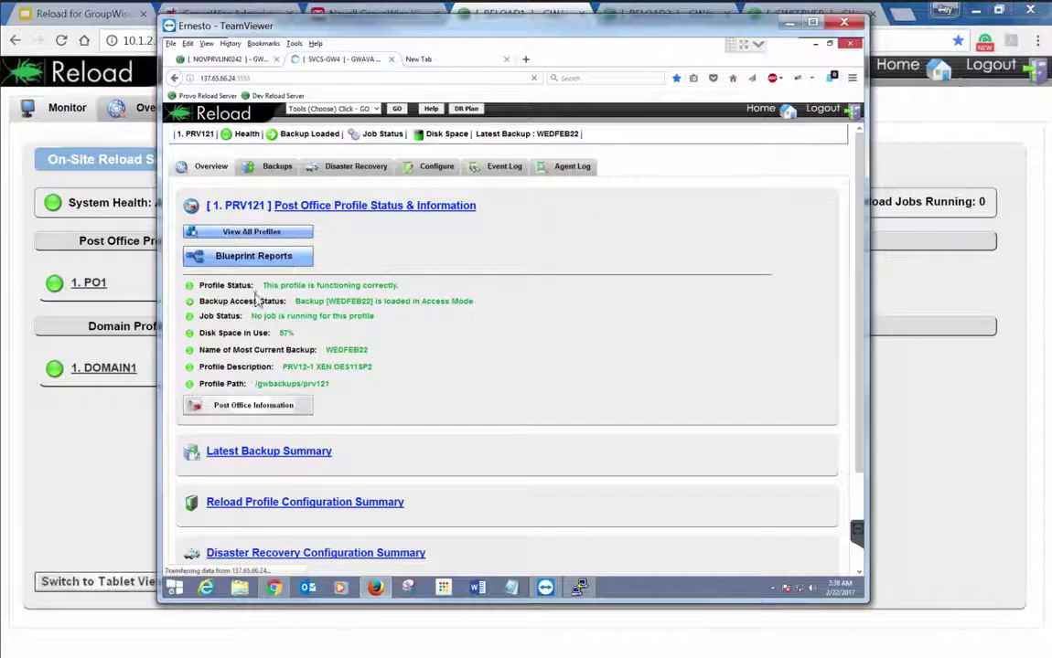
click(759, 115)
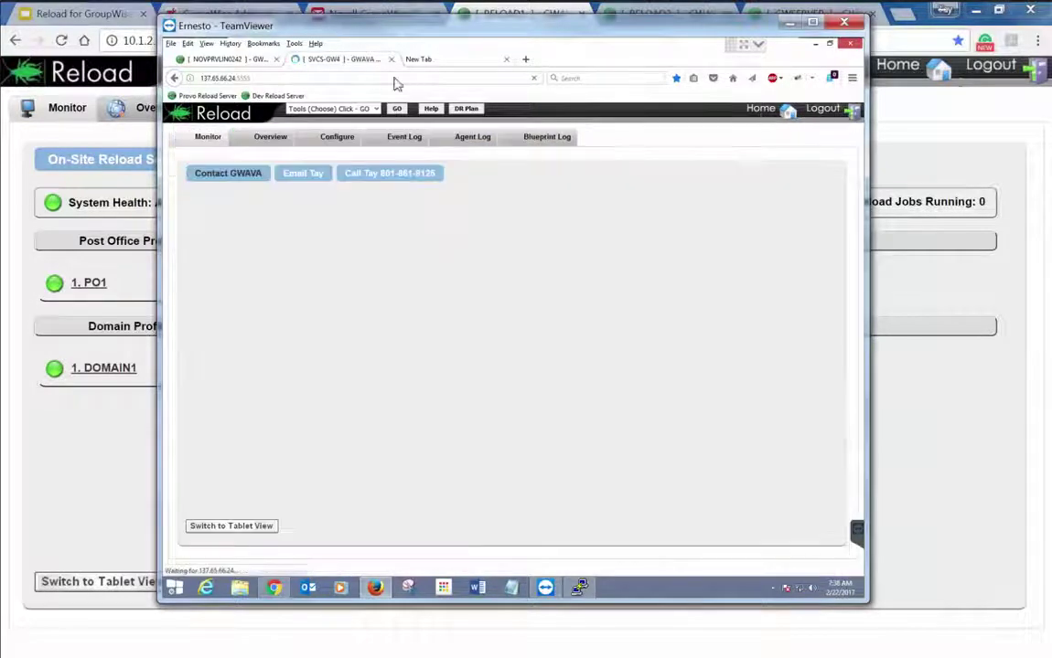
Load the Reload demo server reloaddemo.gwava.com:5555 in a new browser tab
click(790, 24)
key(ctrl+t)
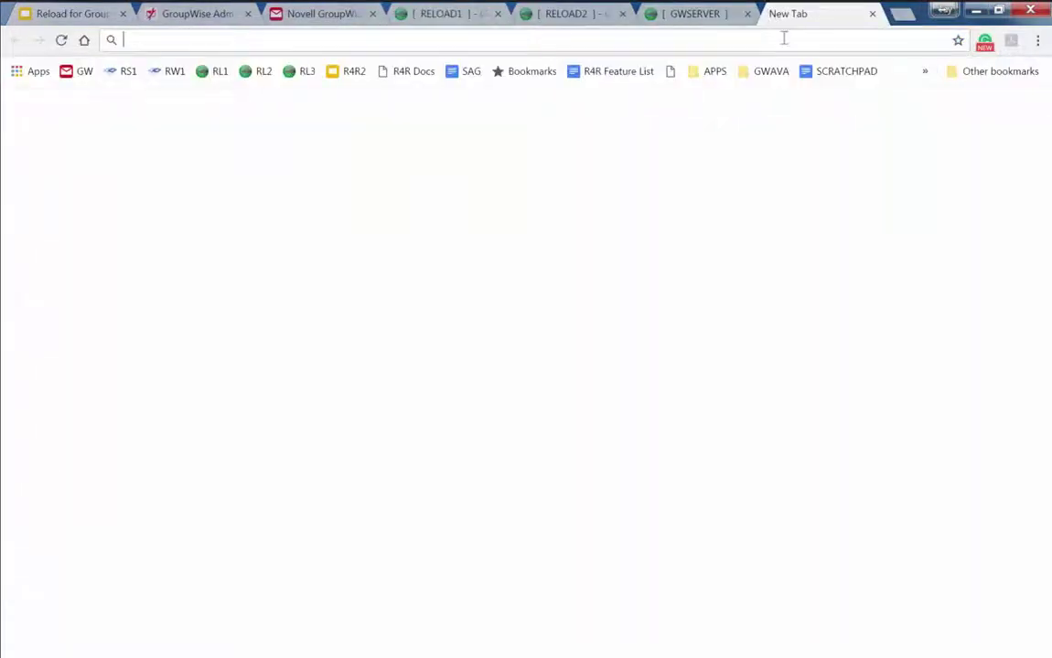
text(reloaddem)
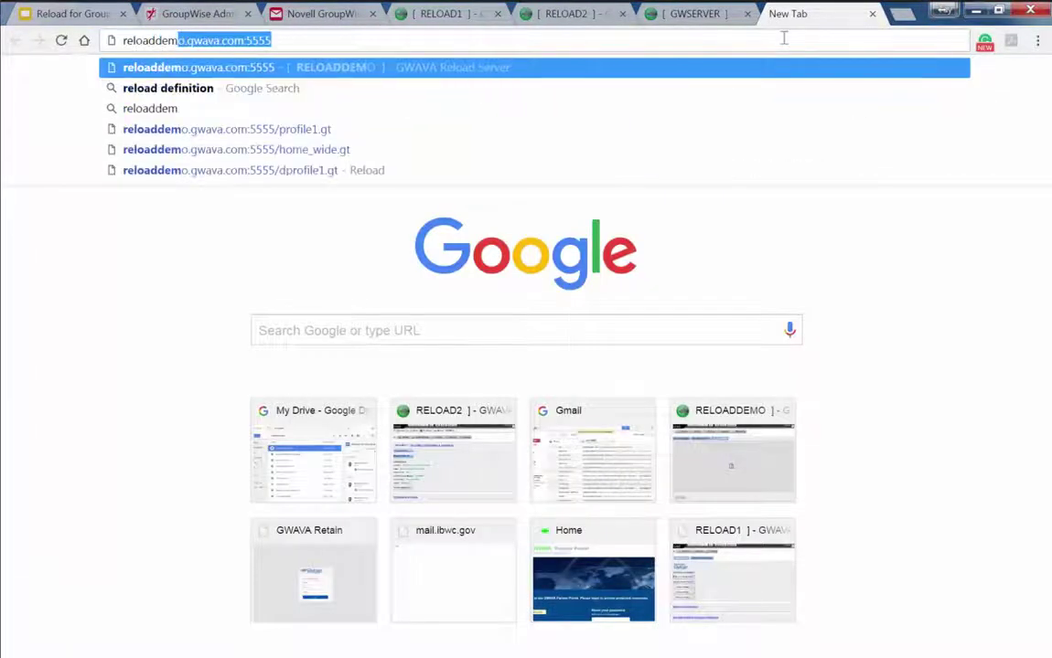
key(Return)
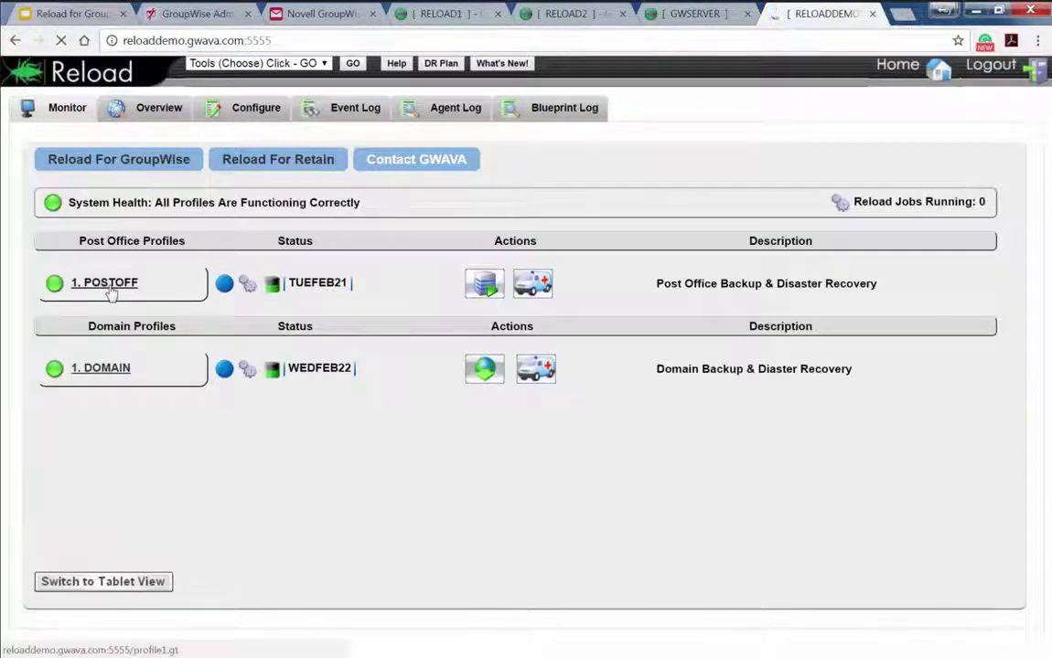
Open the Blueprint Users View HTML report for the POSTOFF post office profile
click(106, 284)
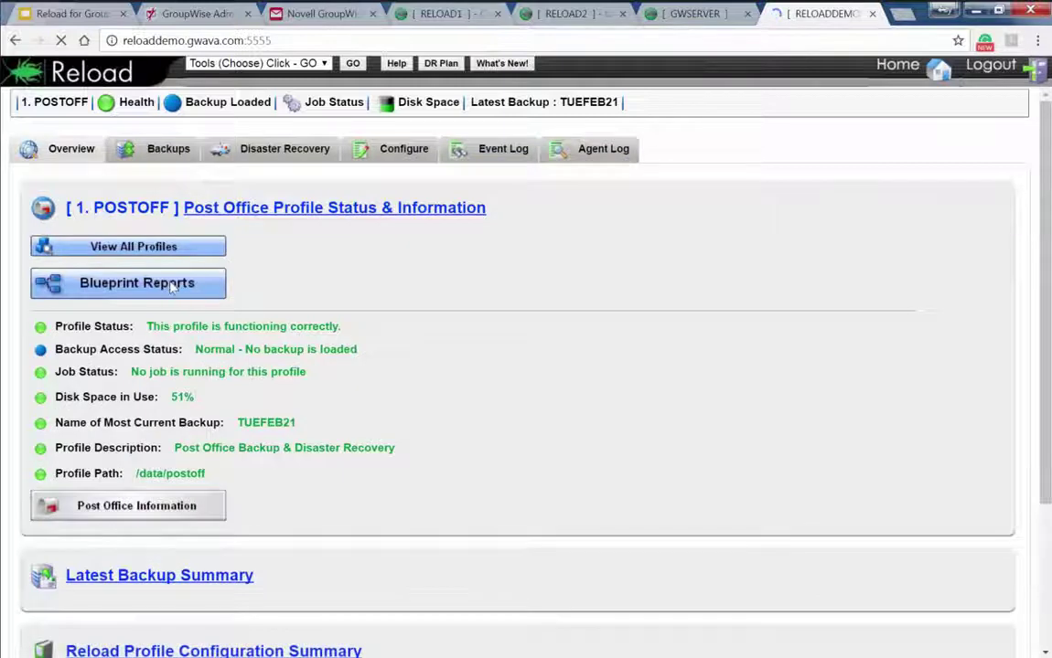
click(181, 284)
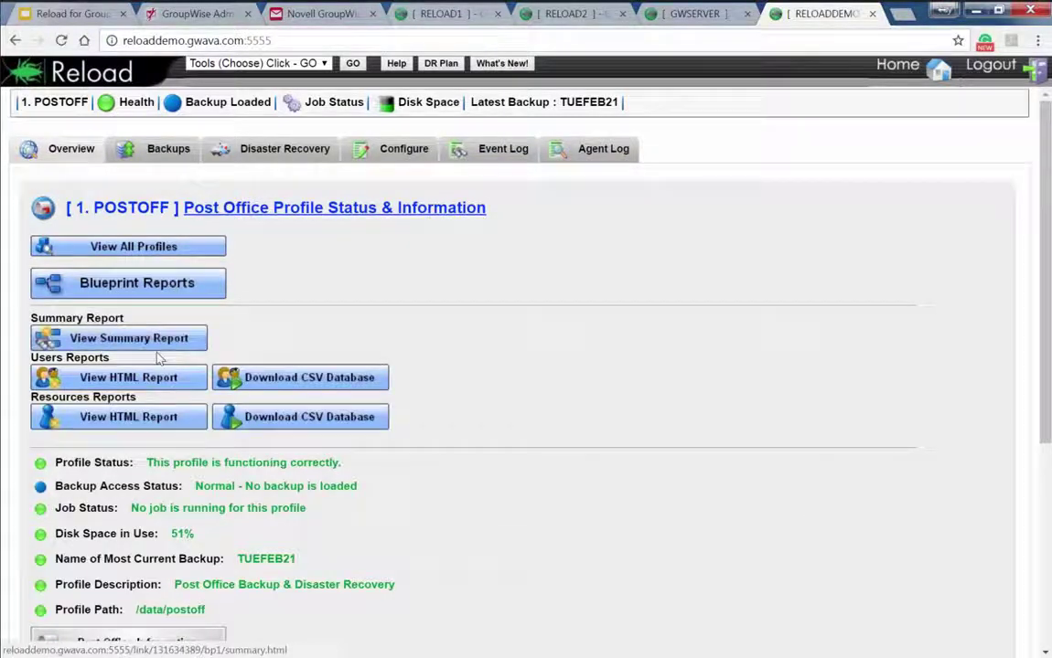
click(138, 377)
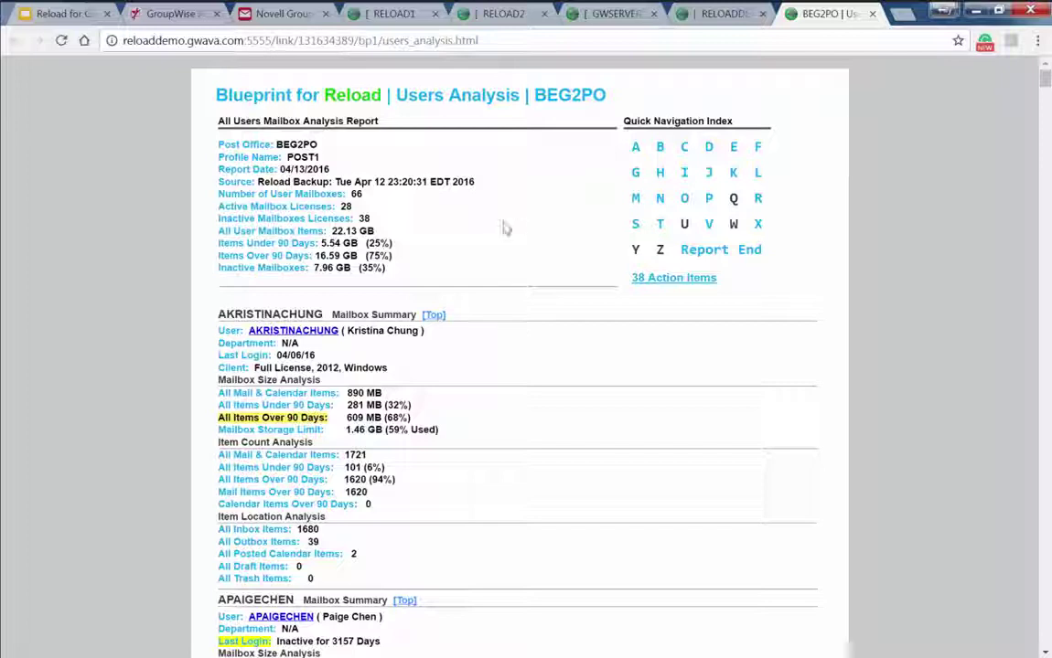
scroll(489, 245, down, 1)
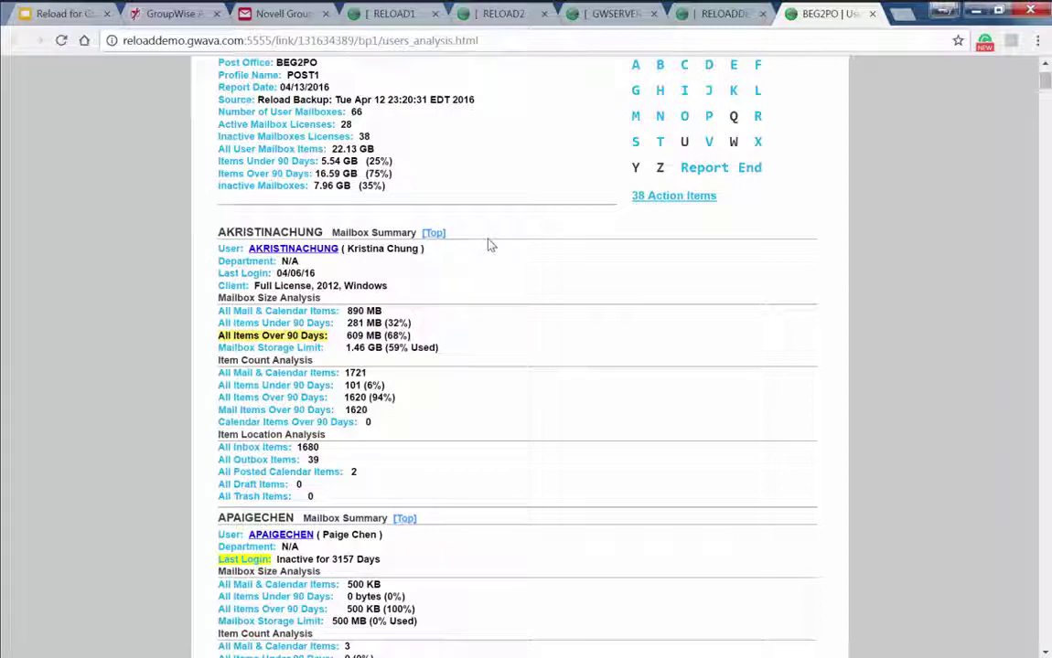
scroll(473, 248, up, 1)
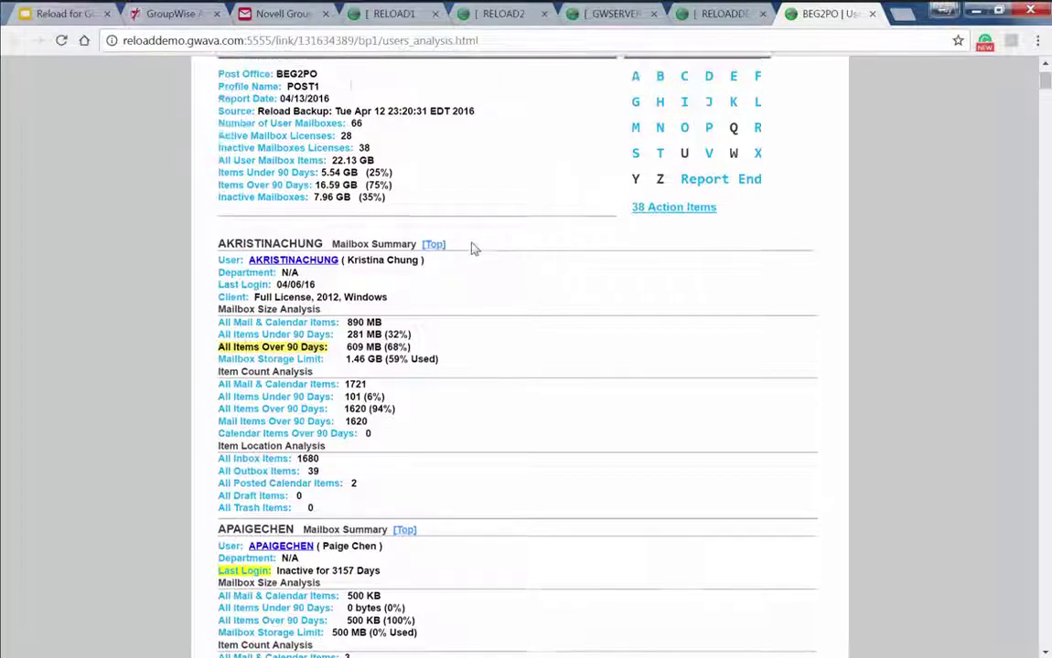
drag(217, 146, 391, 267)
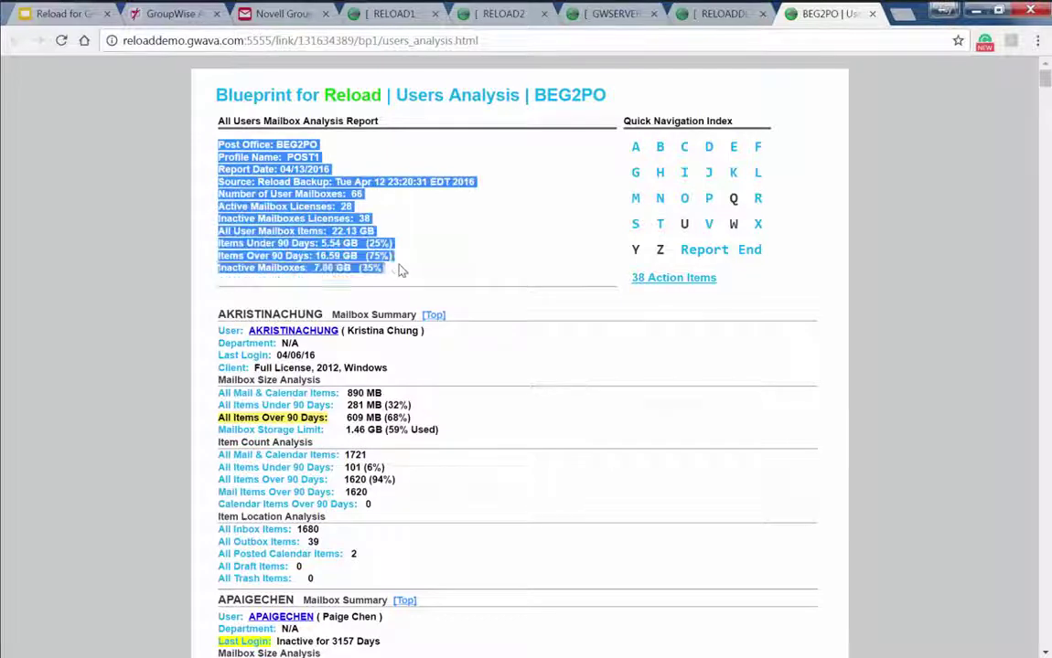
click(379, 263)
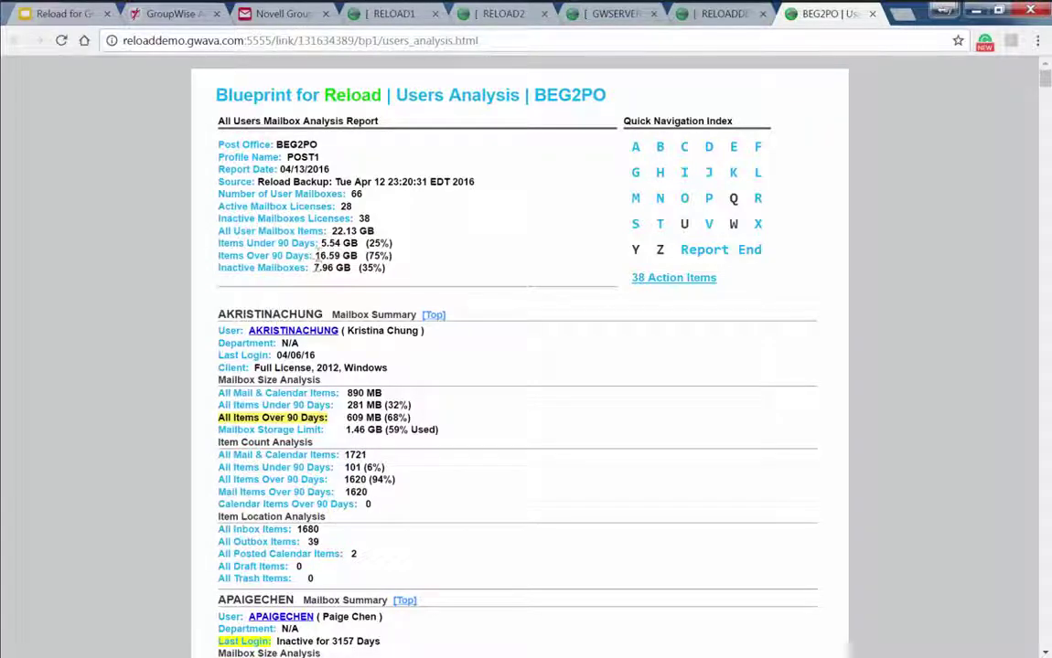
drag(388, 269, 320, 269)
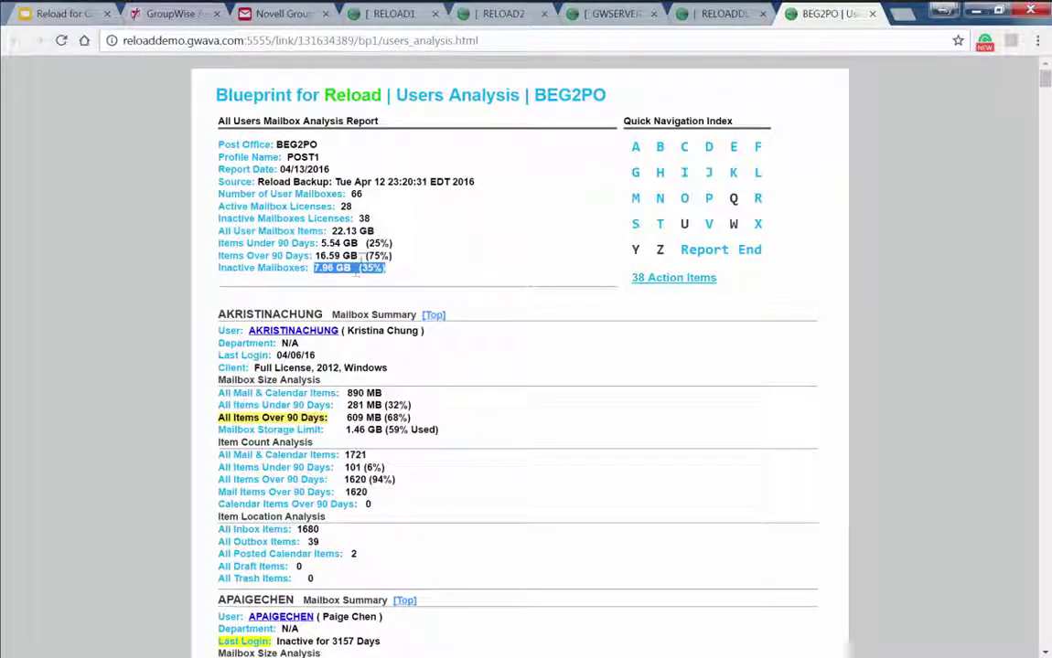
drag(391, 257, 316, 261)
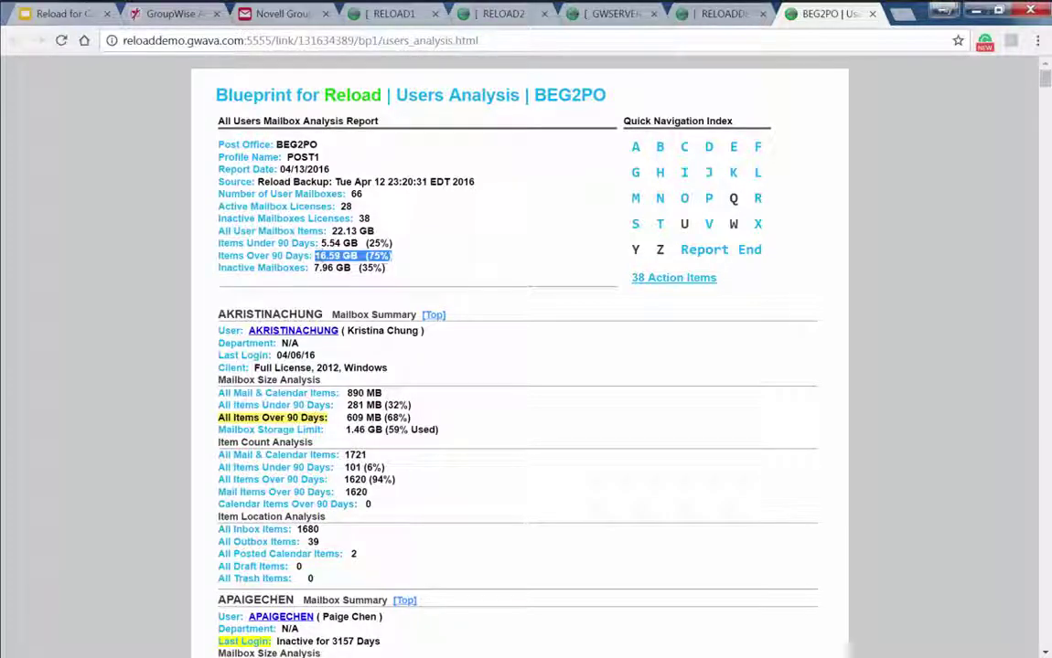
click(395, 276)
double_click(285, 243)
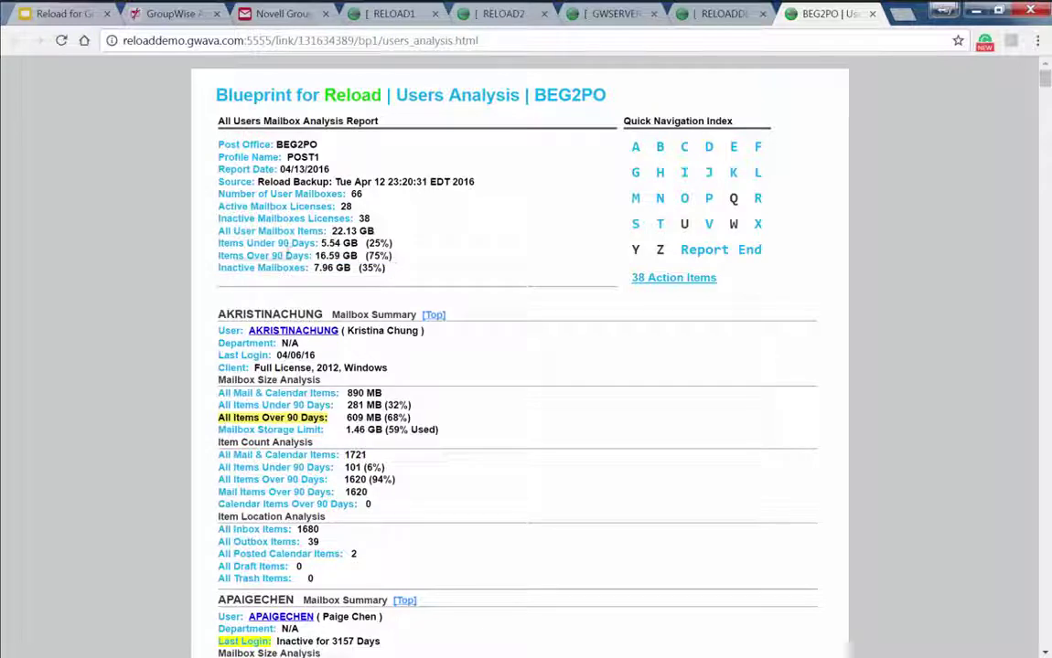
drag(293, 245, 300, 245)
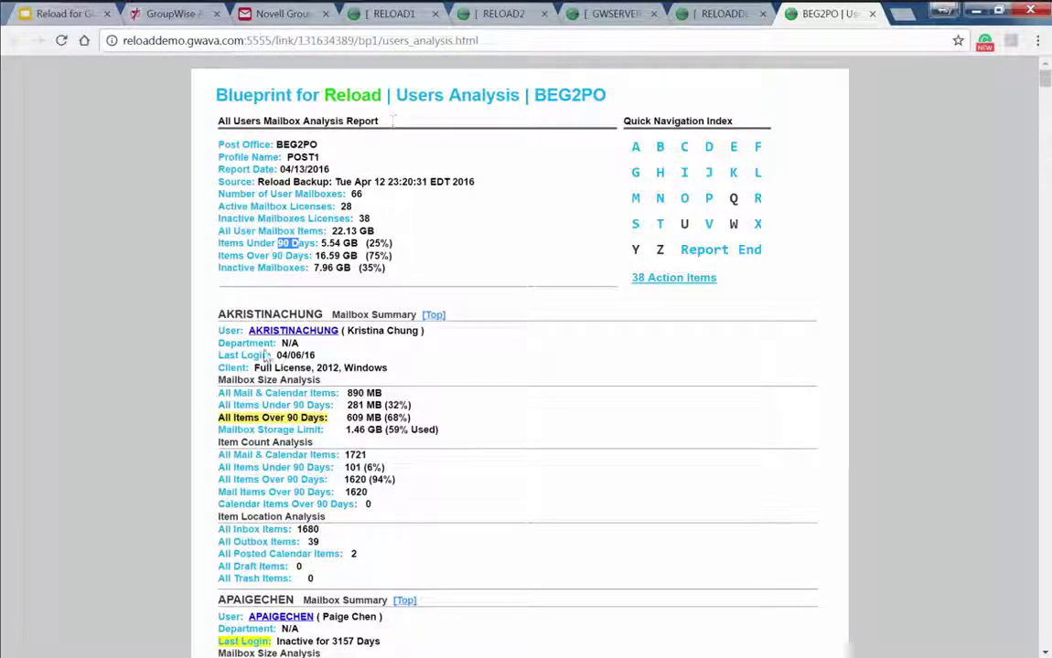
scroll(402, 391, down, 1)
scroll(403, 391, down, 3)
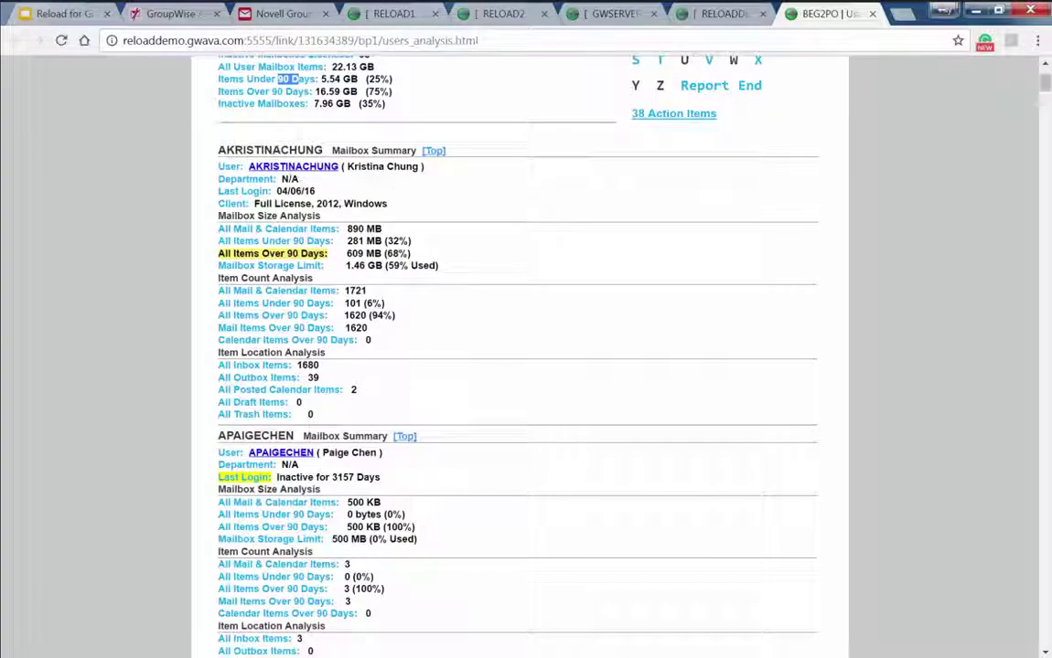
click(405, 437)
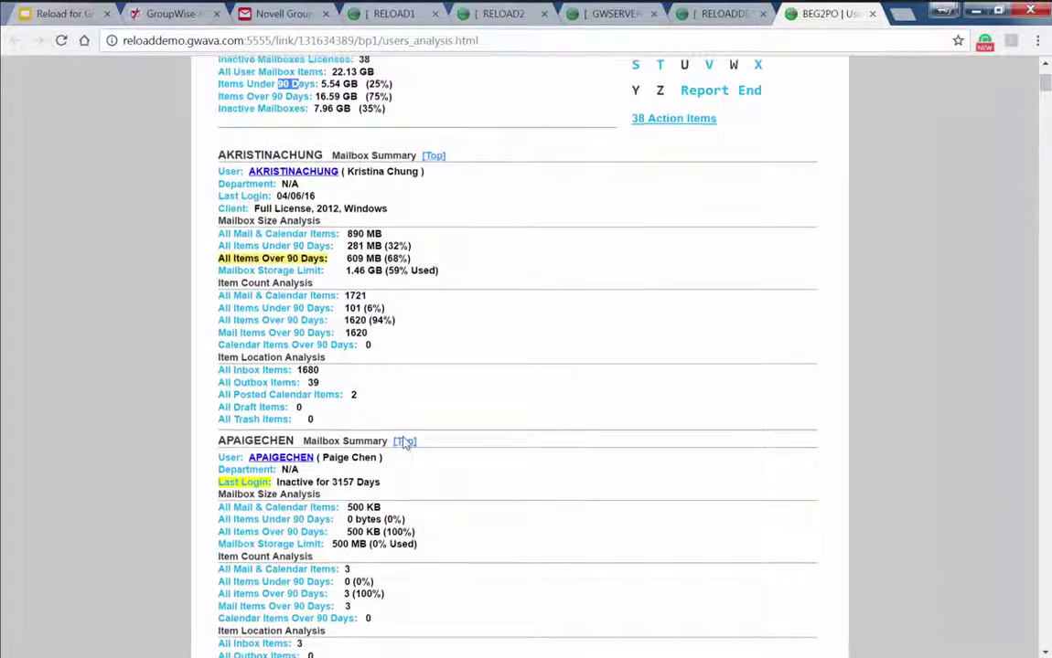
click(702, 278)
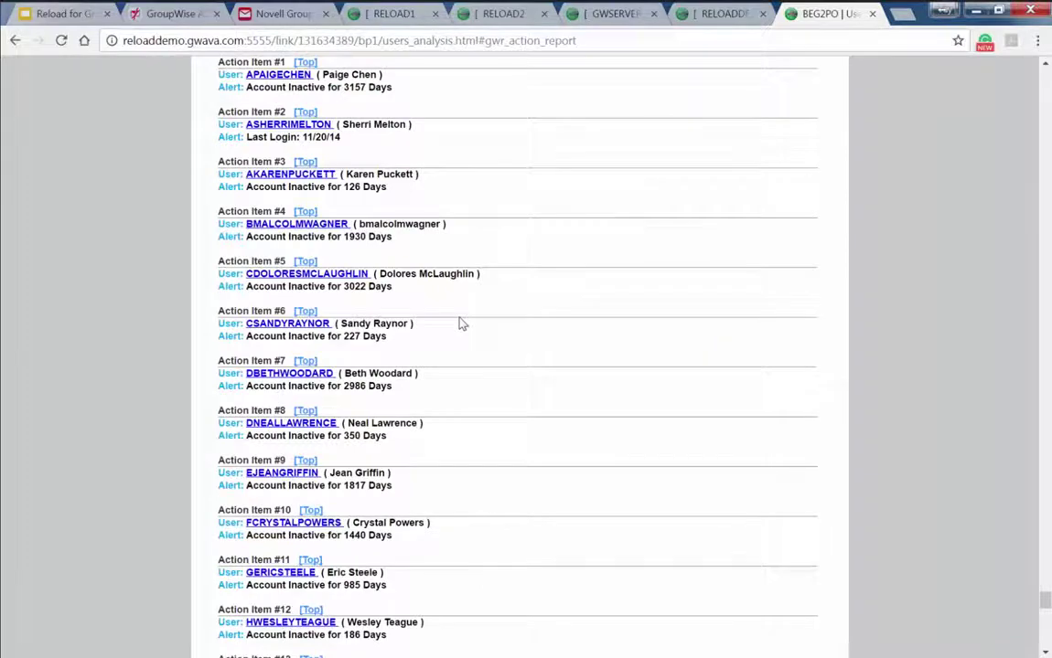
Review the BEG2PO inactivity action items (79 to 3422 days), then return to the report top
scroll(462, 323, up, 6)
scroll(462, 323, down, 3)
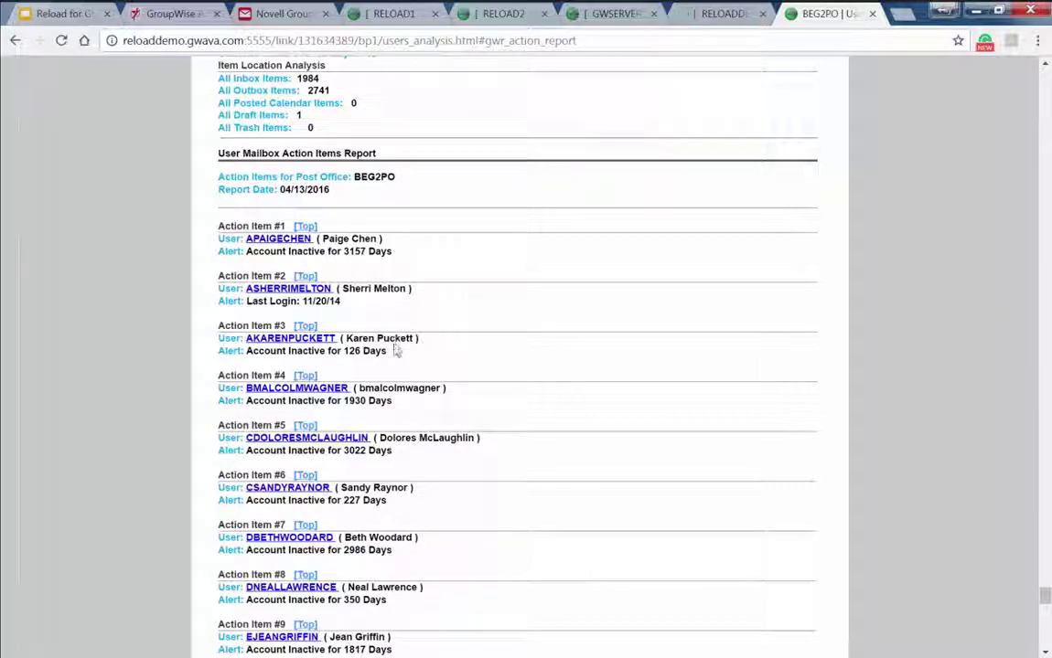
scroll(396, 350, down, 4)
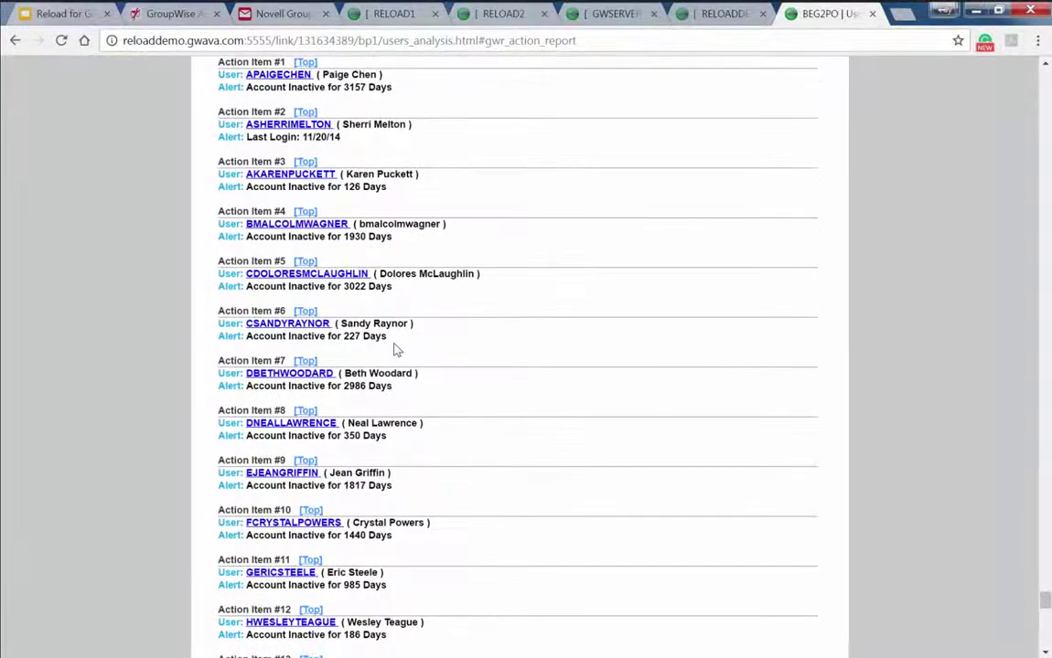
scroll(396, 350, down, 1)
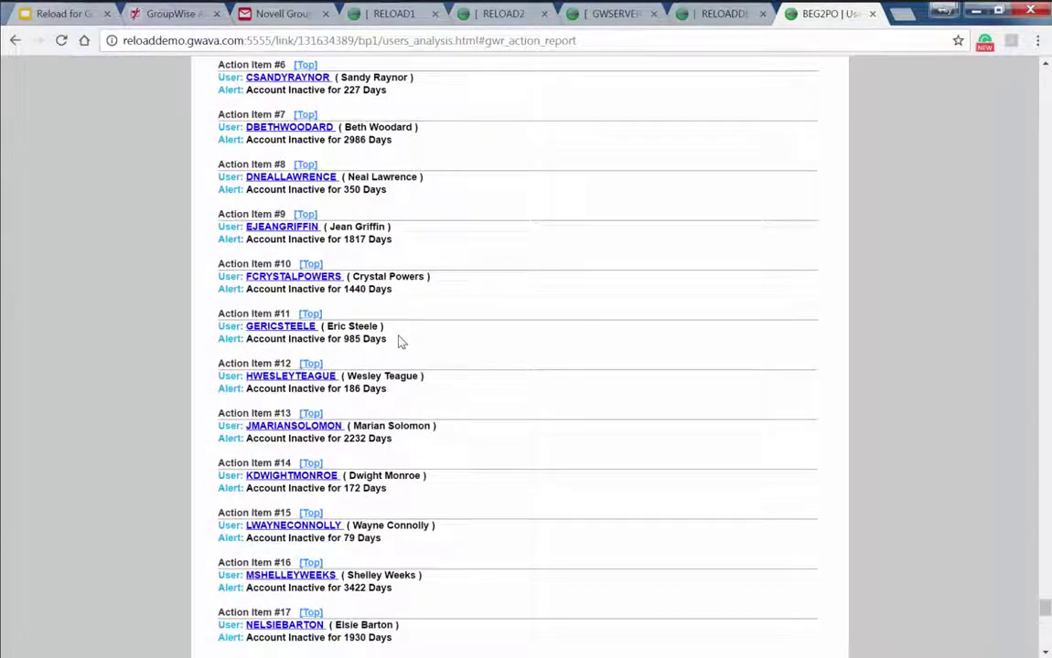
scroll(400, 341, up, 5)
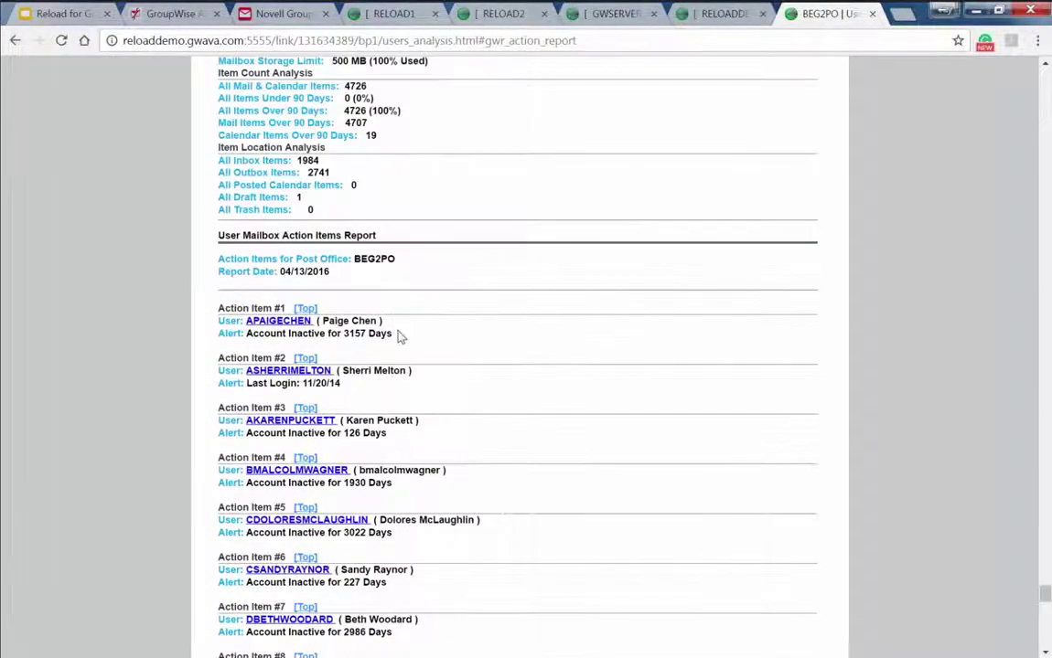
click(305, 309)
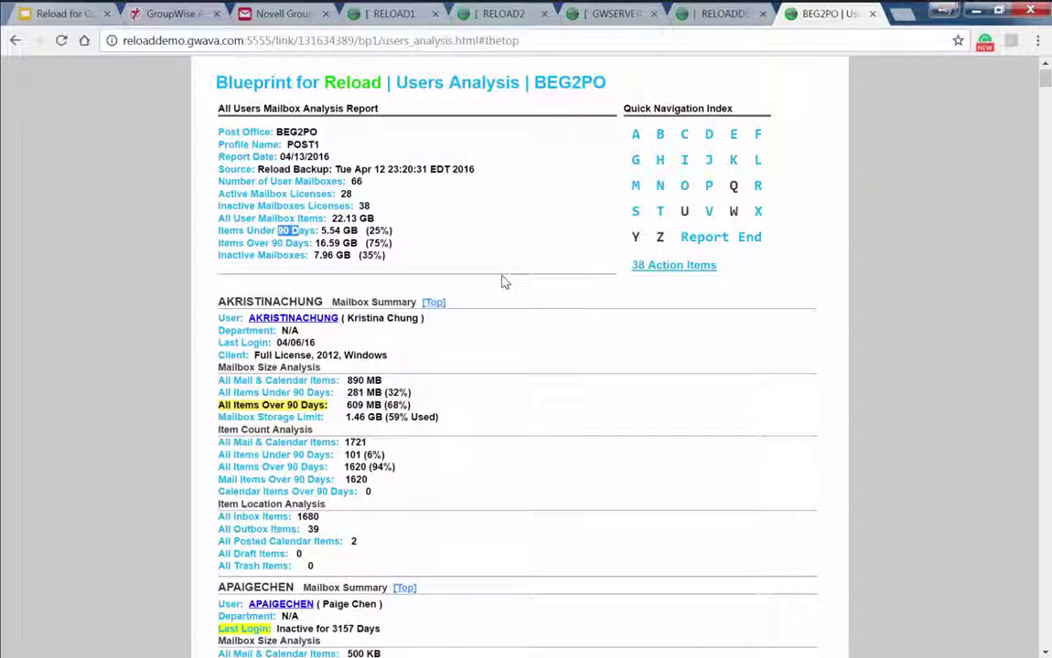
Revisit the RELOADDEMO profile page and BEG2PO report, then show the RELOAD1 Monitor page
click(713, 14)
click(282, 386)
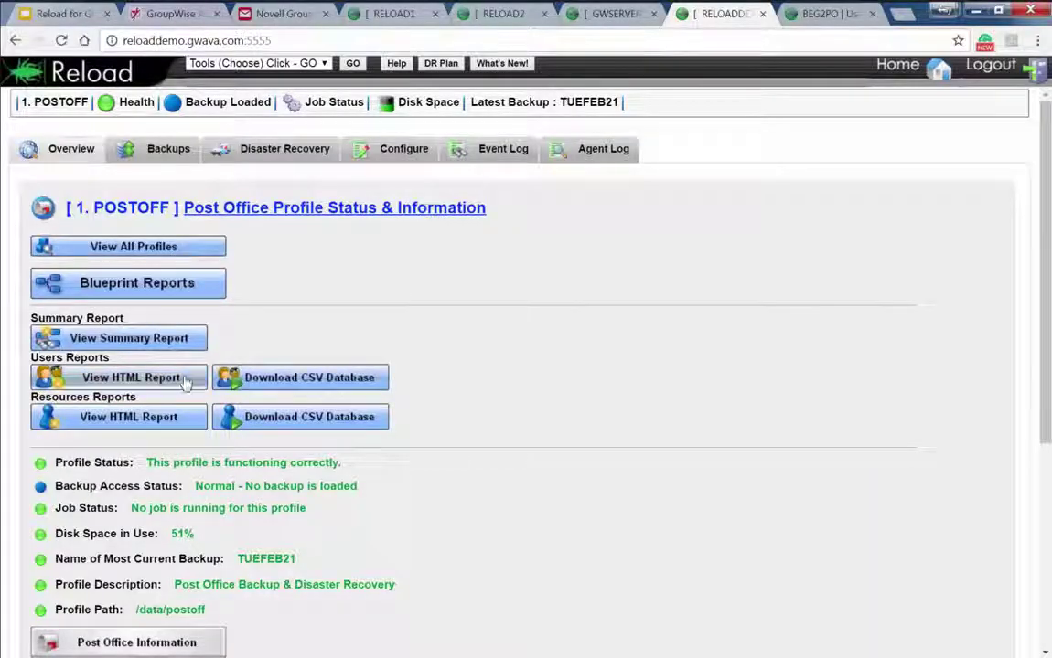
click(809, 17)
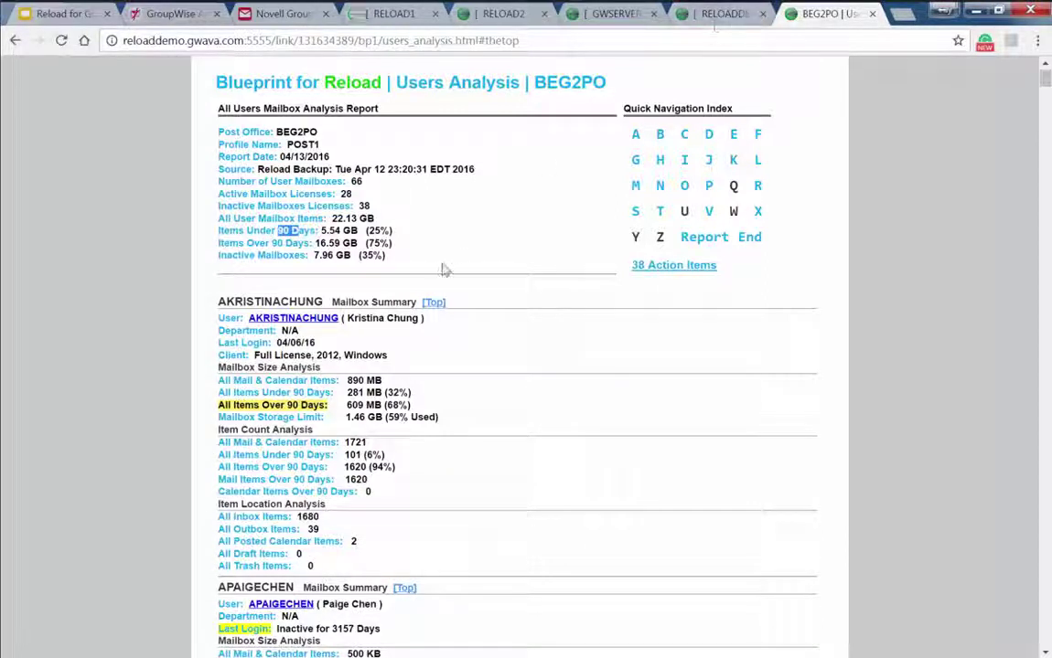
scroll(448, 261, down, 2)
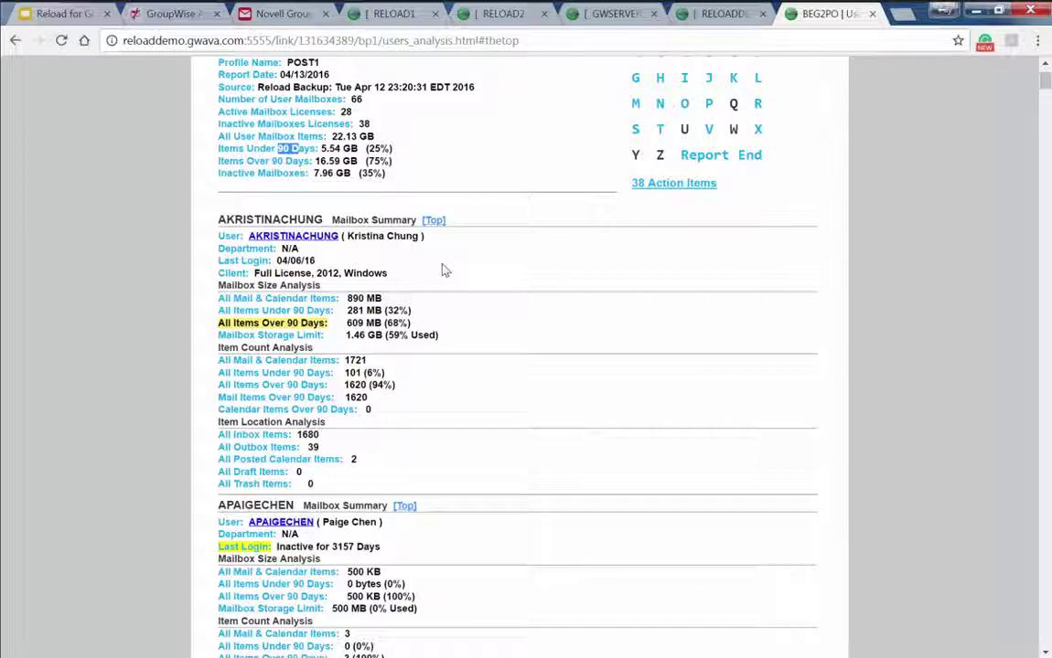
click(692, 14)
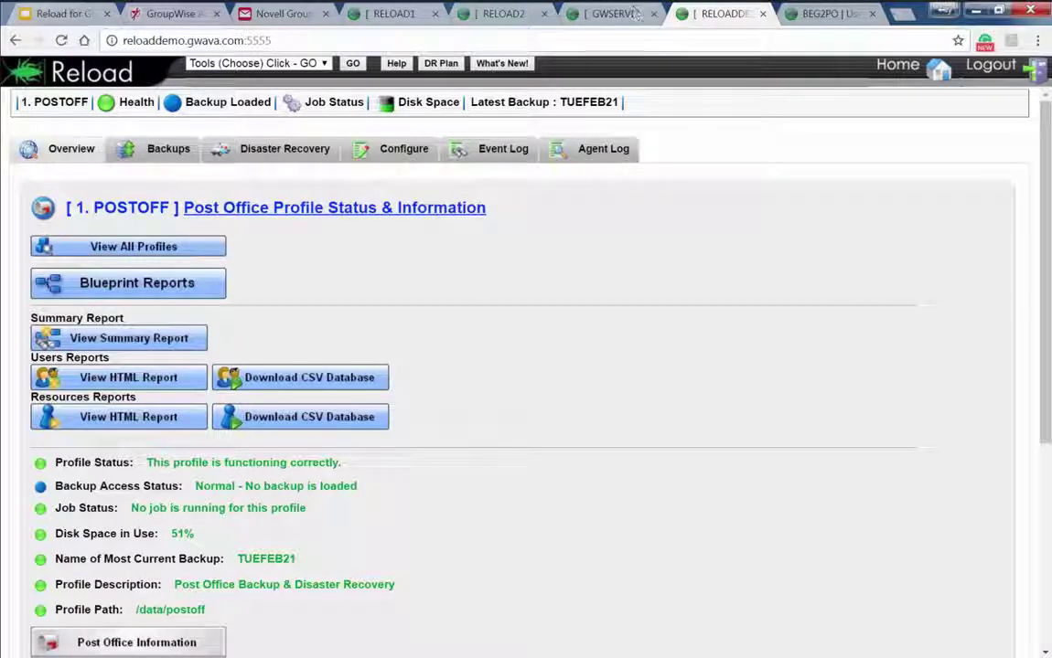
click(398, 17)
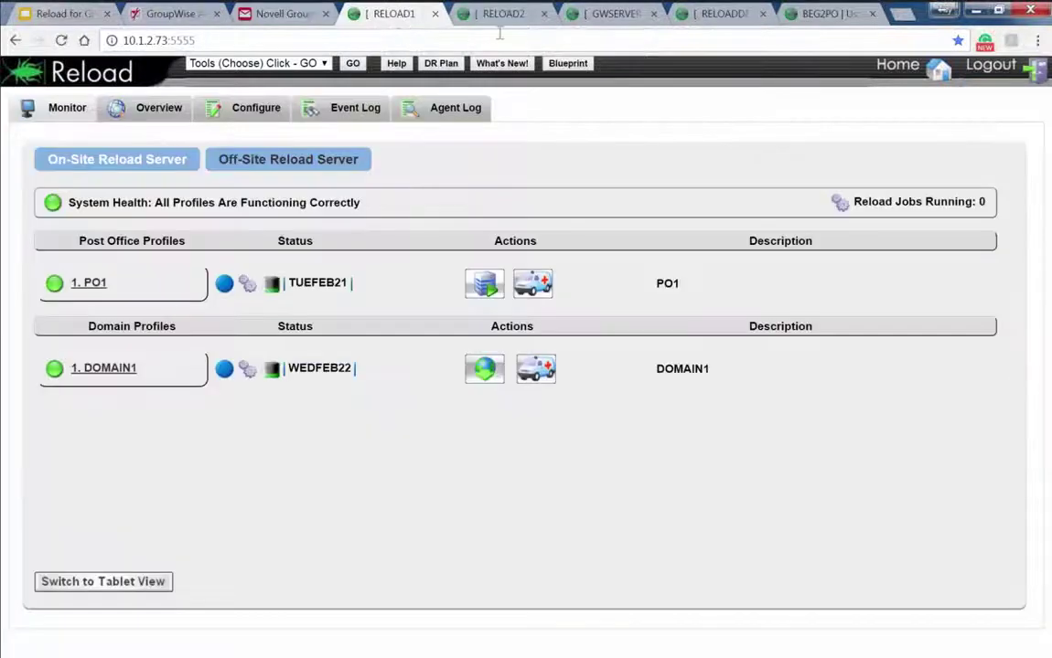
click(239, 108)
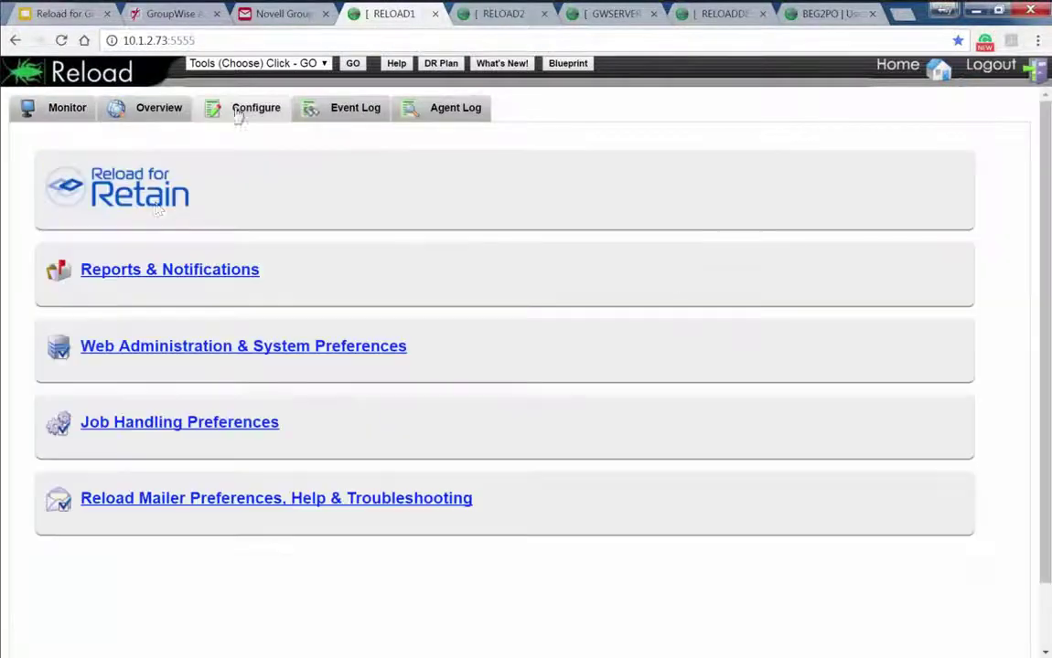
click(125, 272)
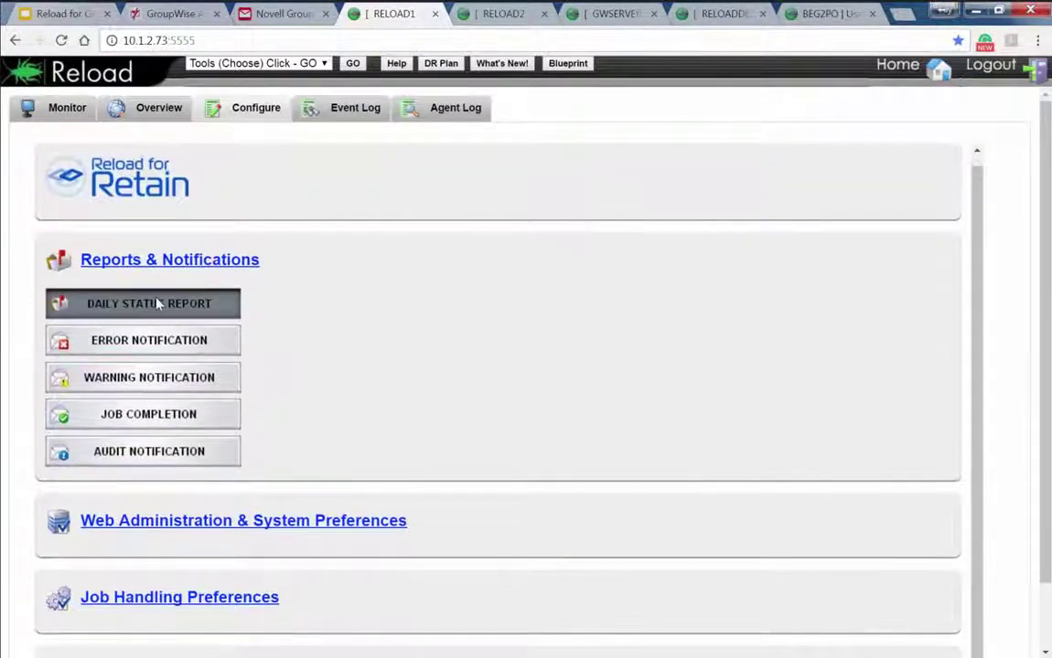
click(157, 308)
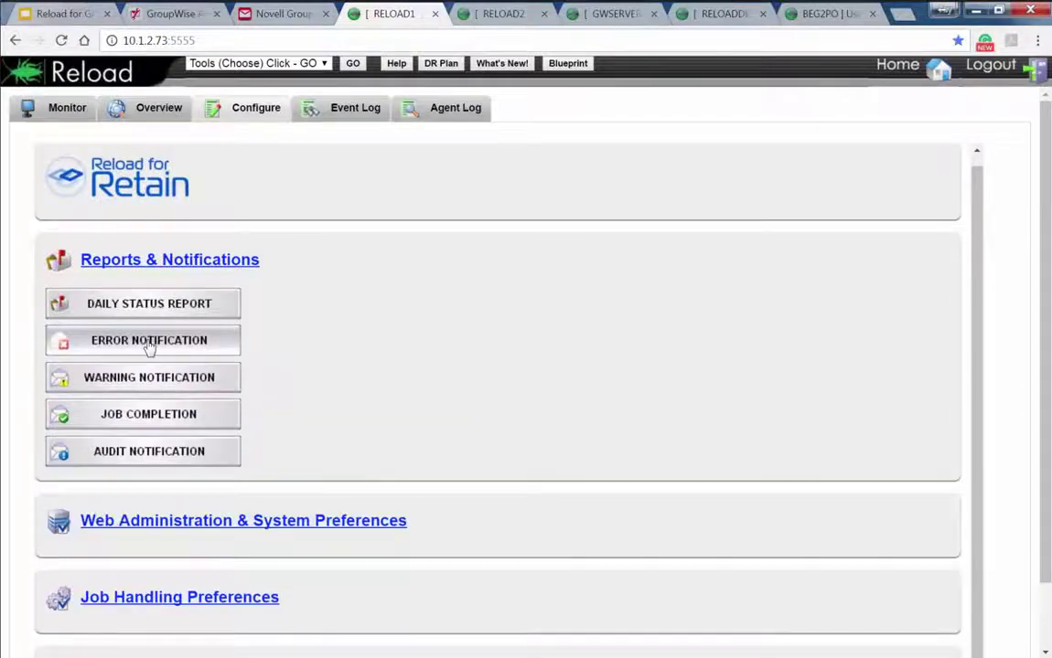
click(146, 342)
click(145, 340)
click(133, 391)
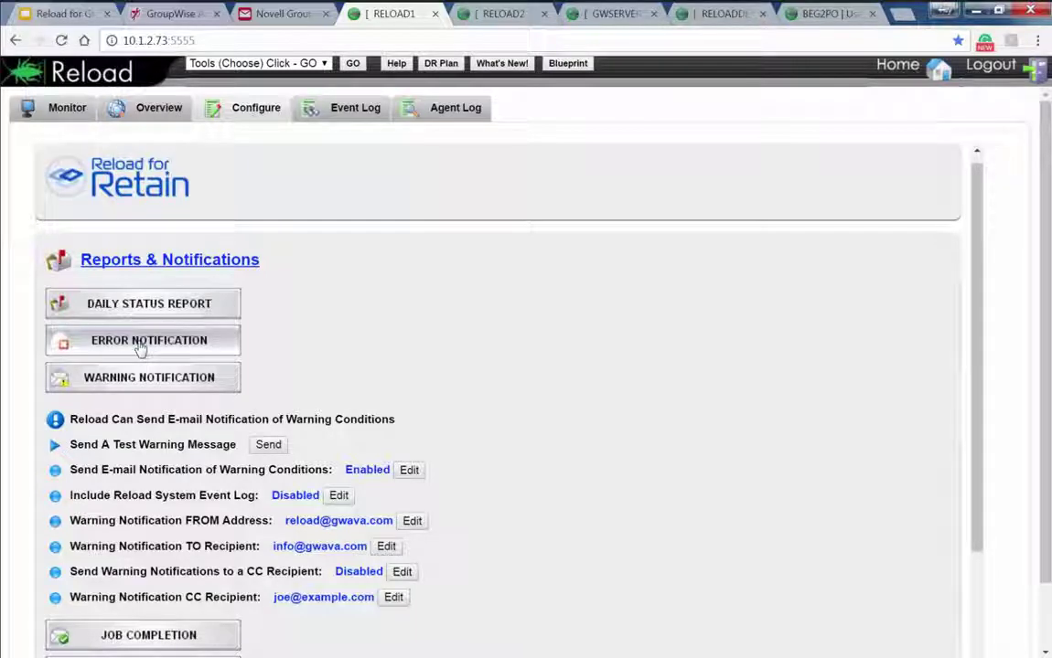
click(140, 345)
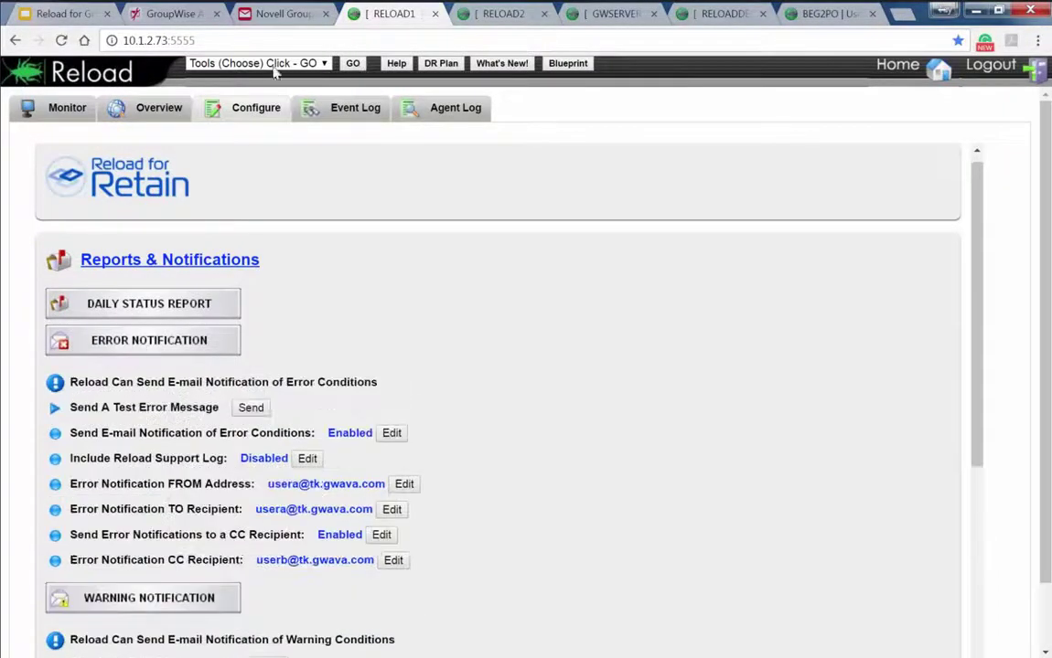
click(886, 78)
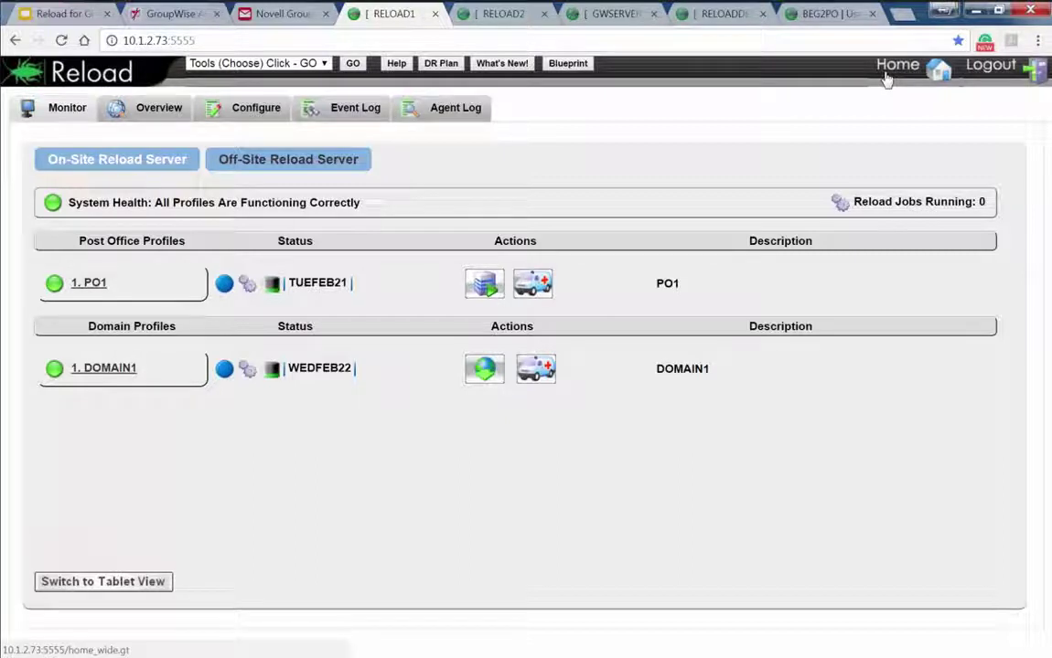
Open RELOAD1's Configure page and briefly expand then collapse the Reload for Retain options
click(223, 111)
click(139, 176)
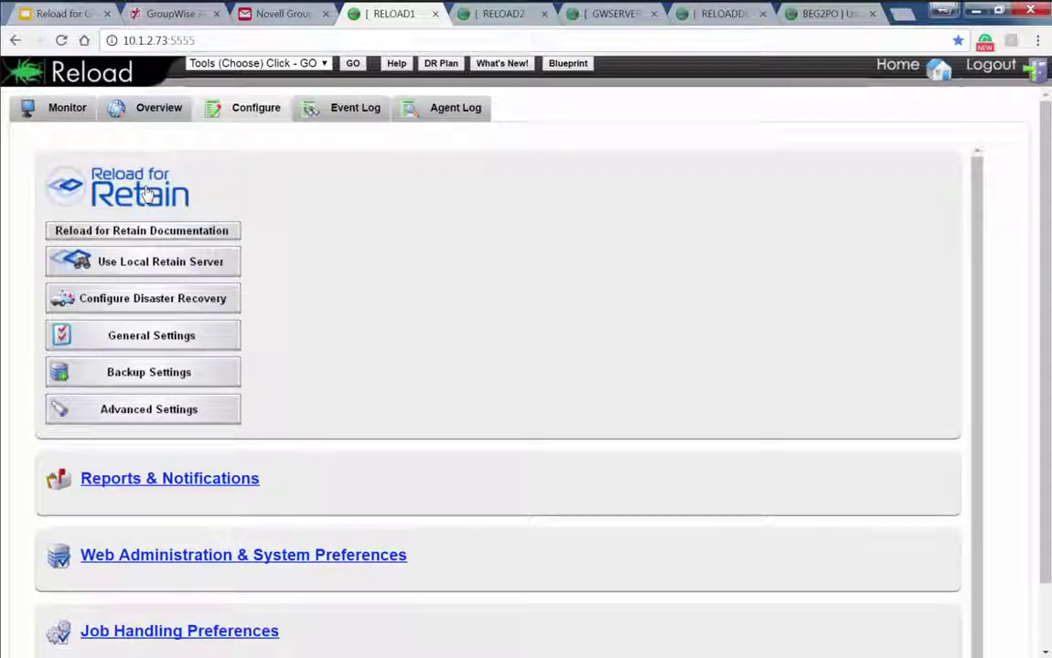
click(128, 170)
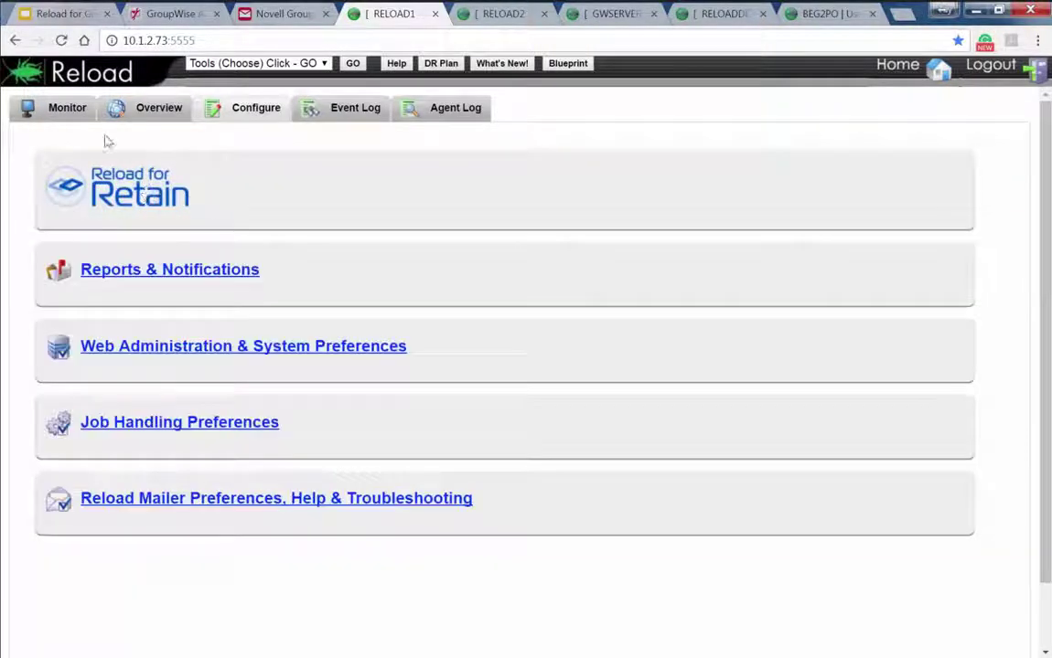
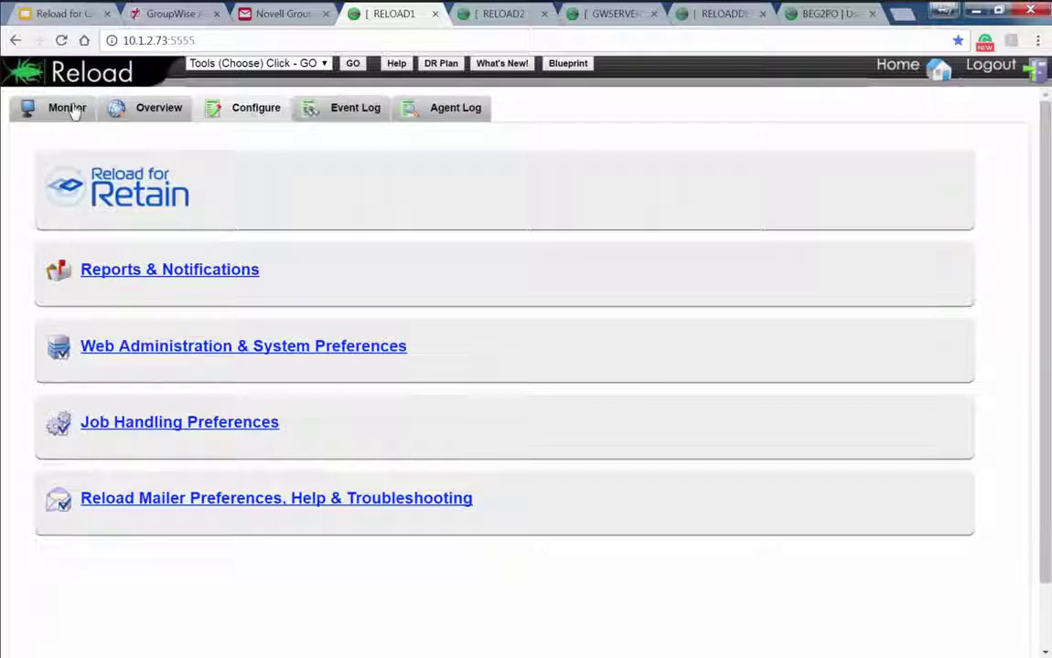
Toggle the Reload for Retain options, then show the GWSERVER collector's monitor home page
click(102, 204)
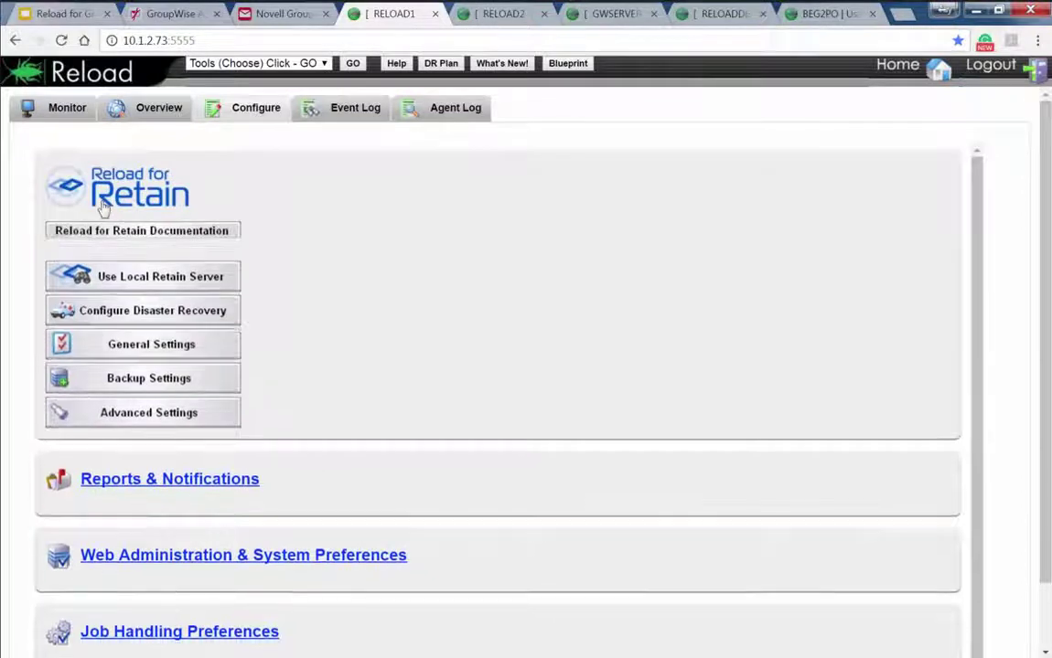
click(102, 206)
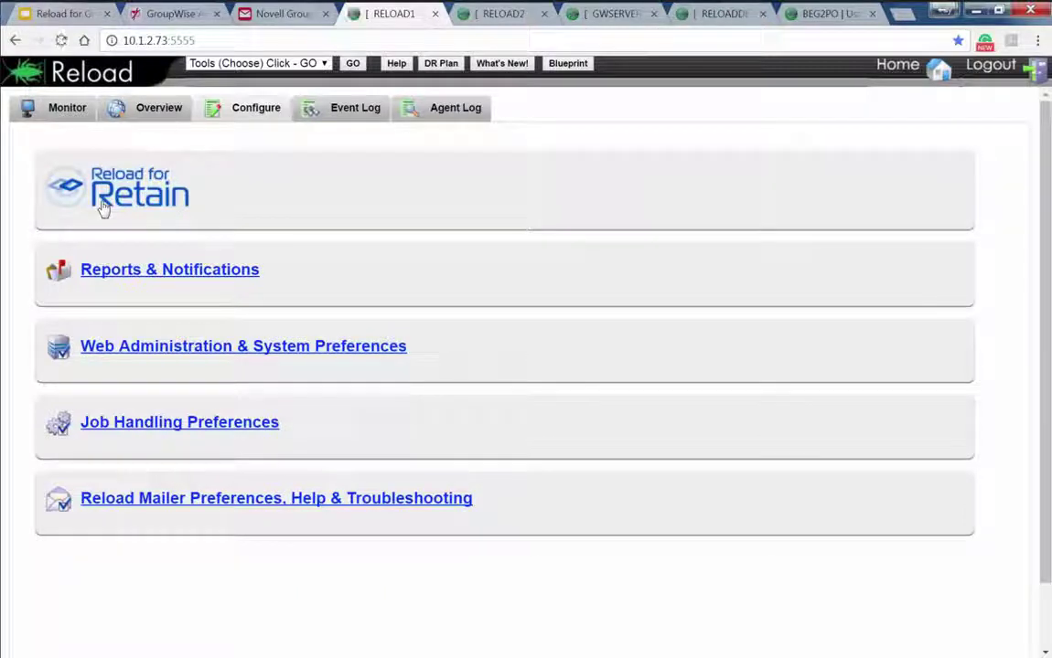
click(618, 16)
click(883, 76)
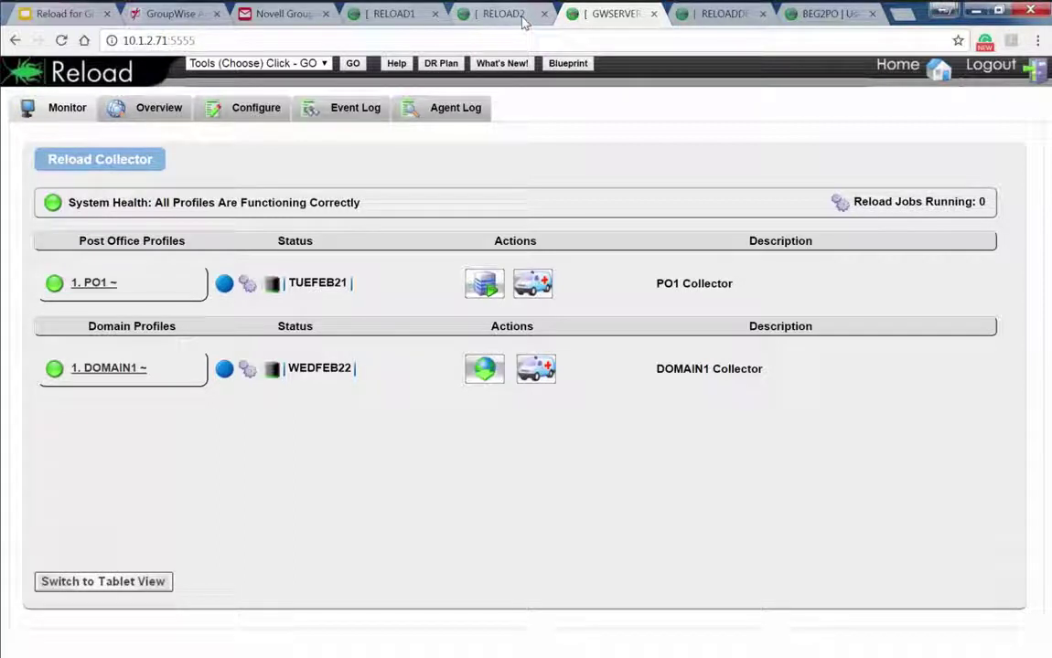
Select the server IP 10.1.2.71 in the address bar and open the PO1 profile
click(175, 41)
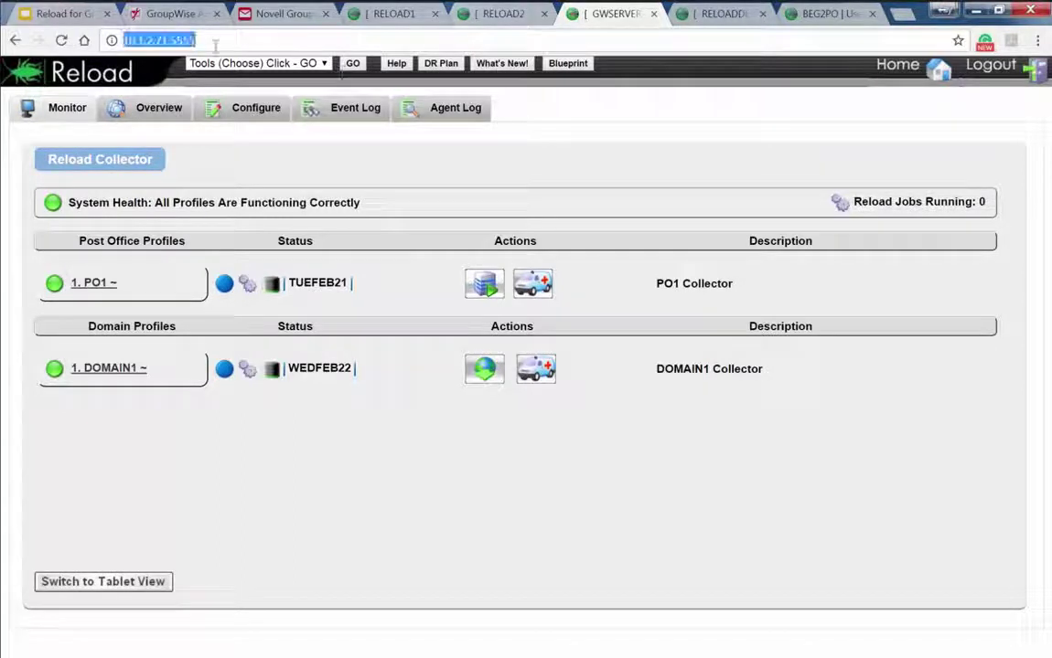
click(154, 41)
double_click(168, 40)
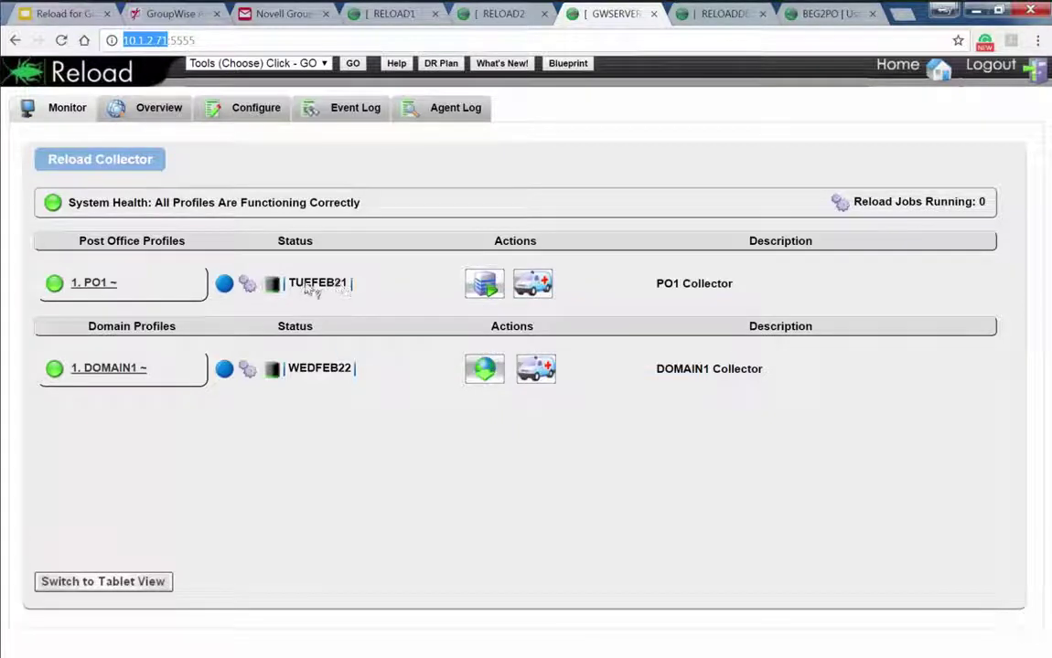
mouse_move(312, 377)
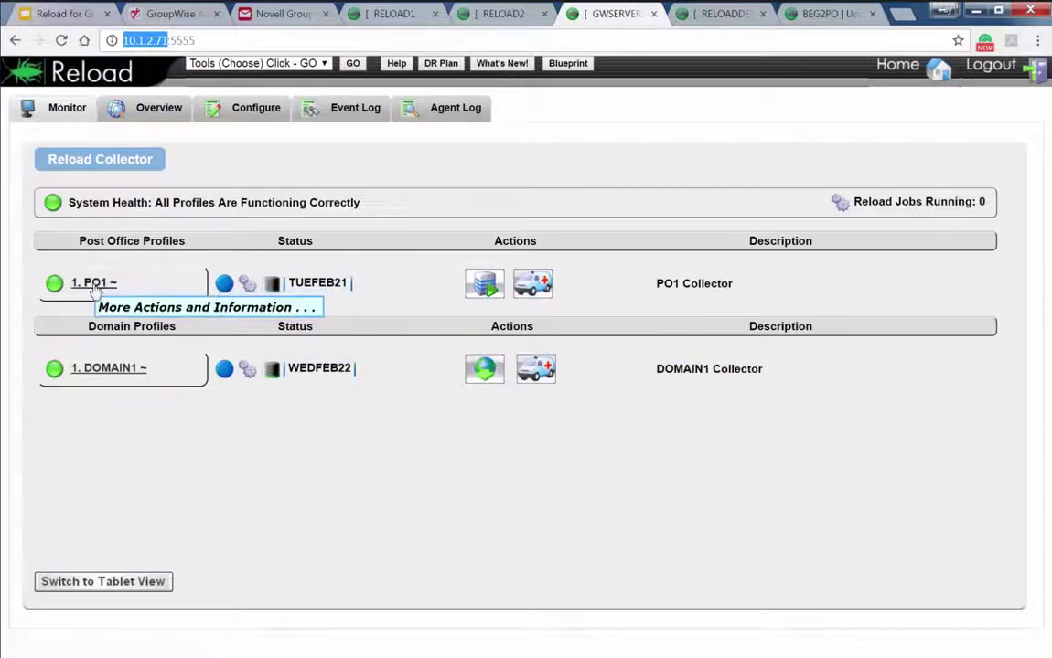
click(96, 286)
Expand PO1's Reload Collector Settings and glance at the on-site server's monitor page
click(390, 158)
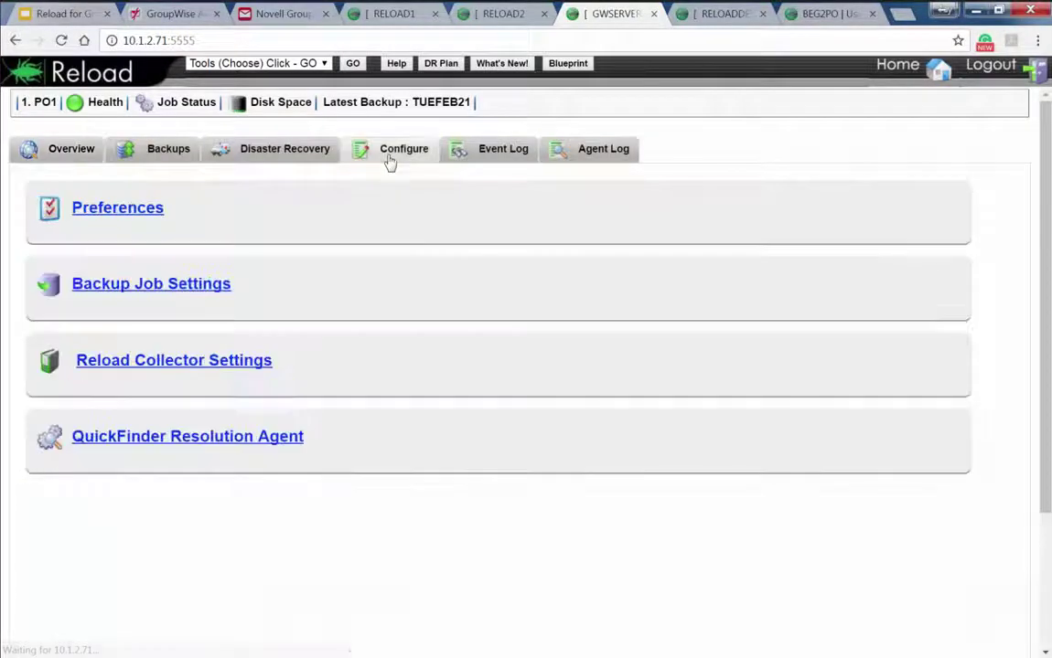
click(147, 363)
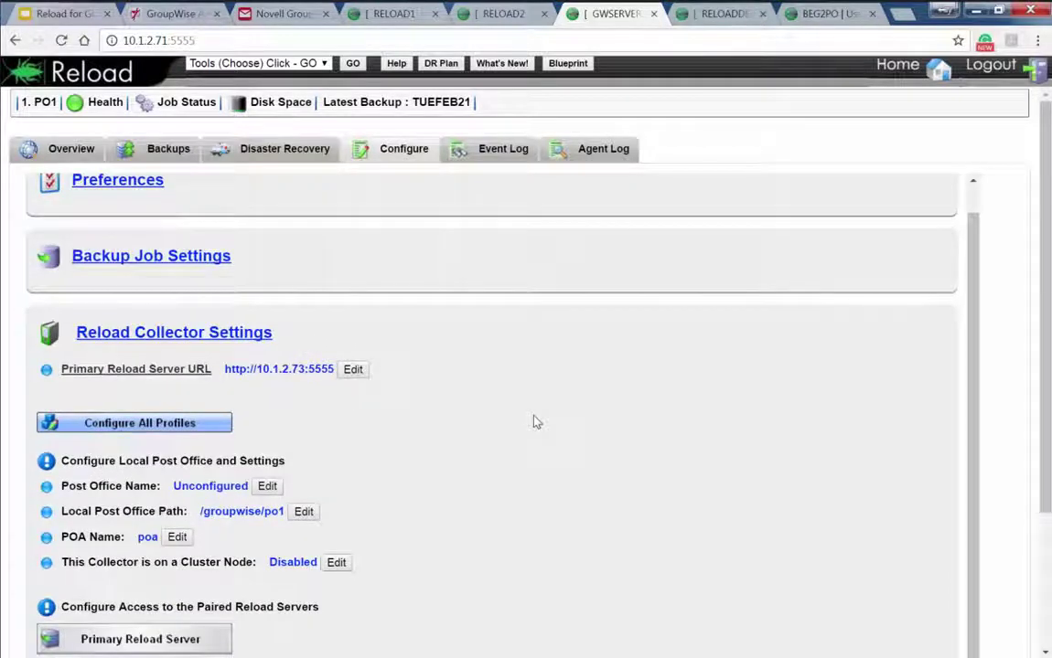
scroll(466, 422, down, 3)
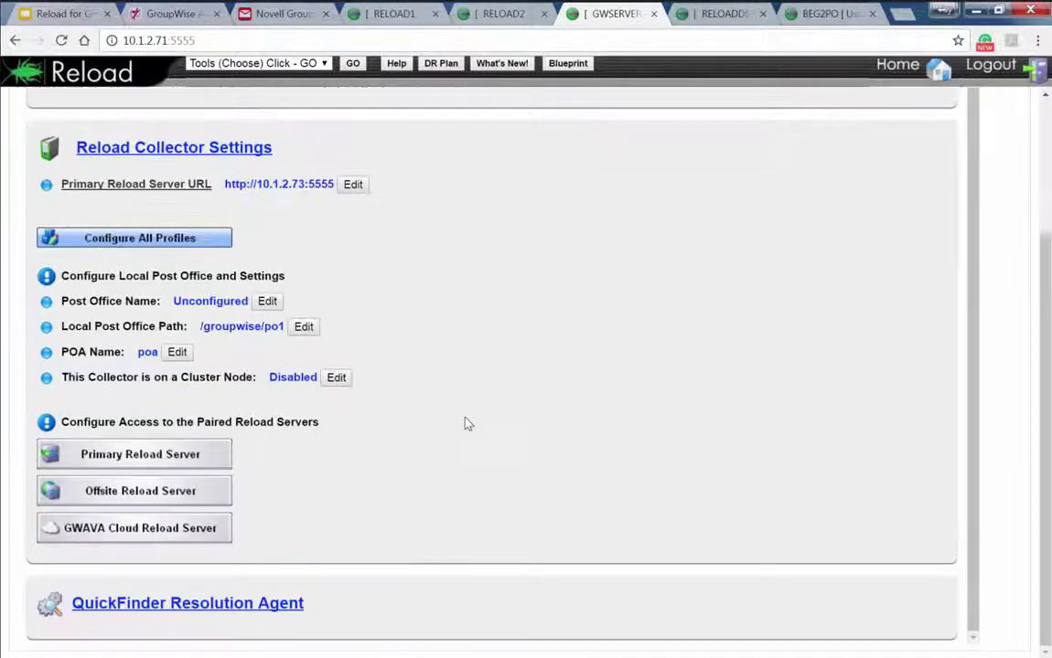
key(ctrl+4)
click(906, 73)
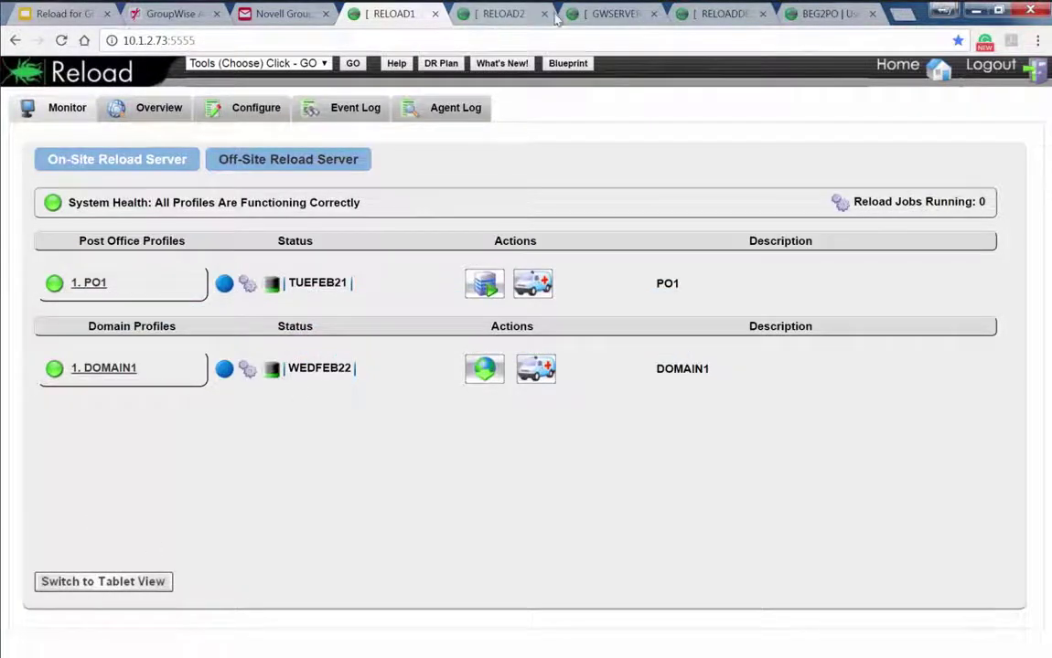
Expand the Primary and Offsite Reload Server pairing details, then show RELOAD1's monitor
click(614, 17)
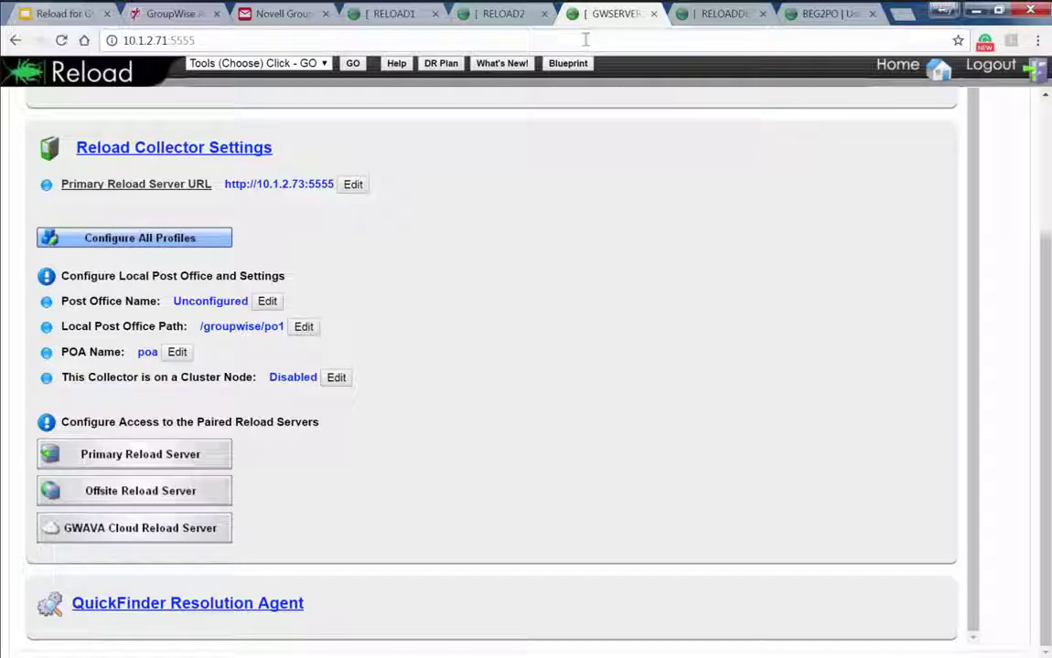
click(145, 457)
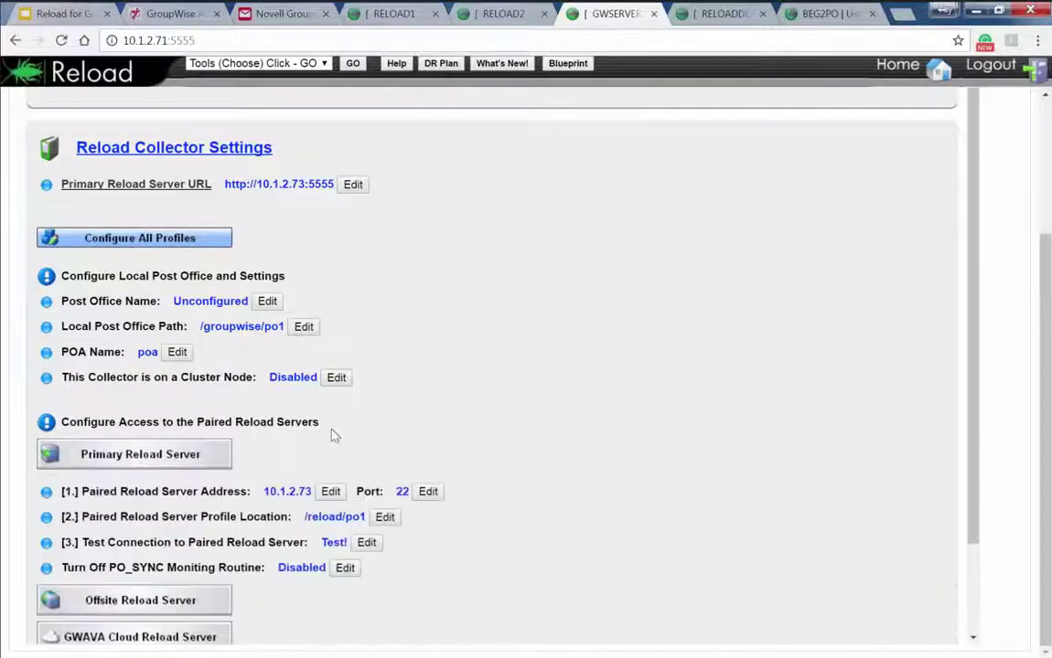
scroll(354, 430, down, 2)
click(184, 494)
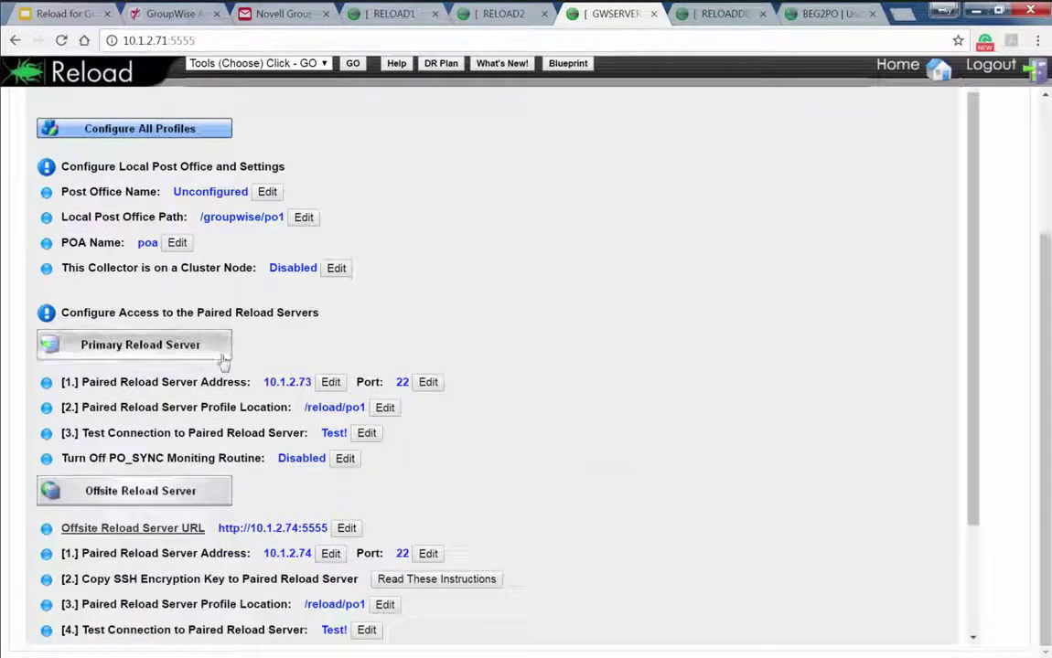
scroll(202, 346, down, 3)
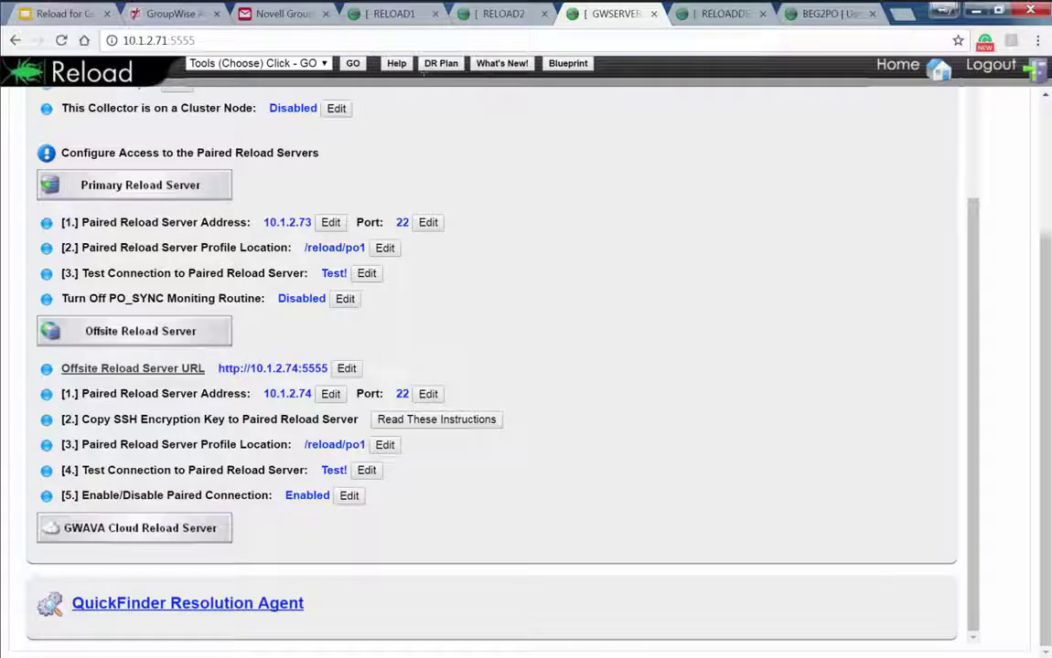
click(403, 14)
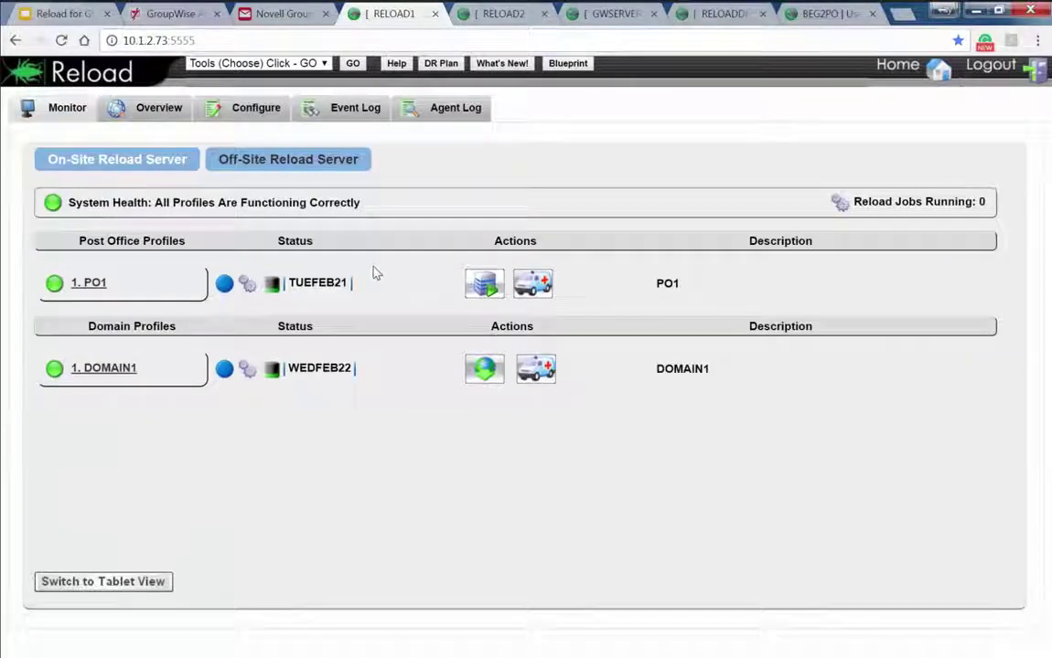
Compare the RELOAD1 and RELOAD2 monitors, then return to GWSERVER's collector home page
click(609, 14)
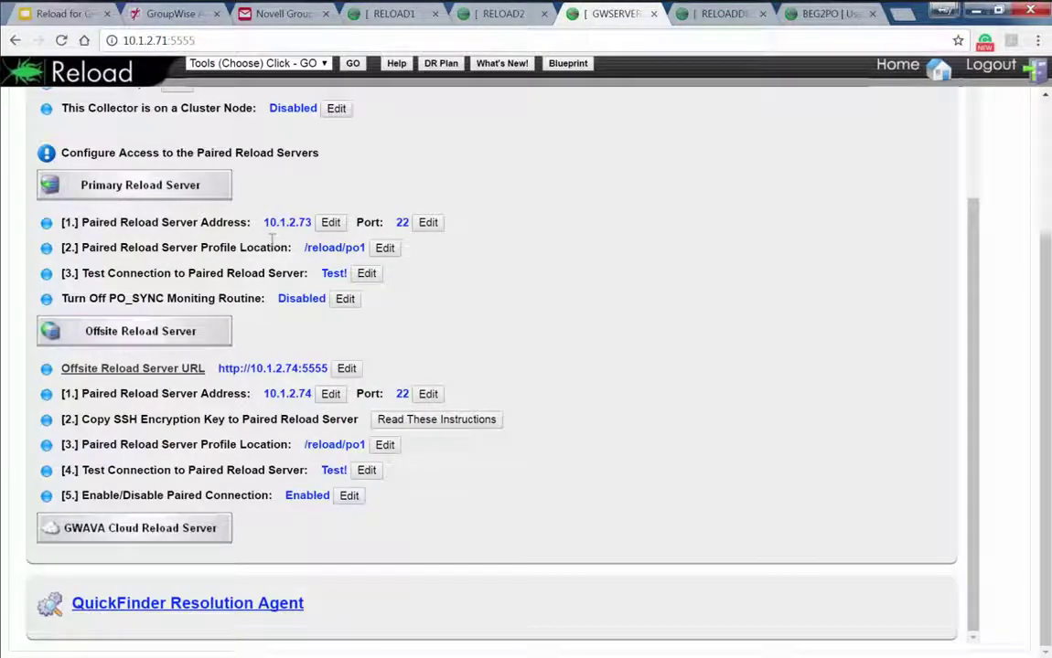
mouse_move(271, 239)
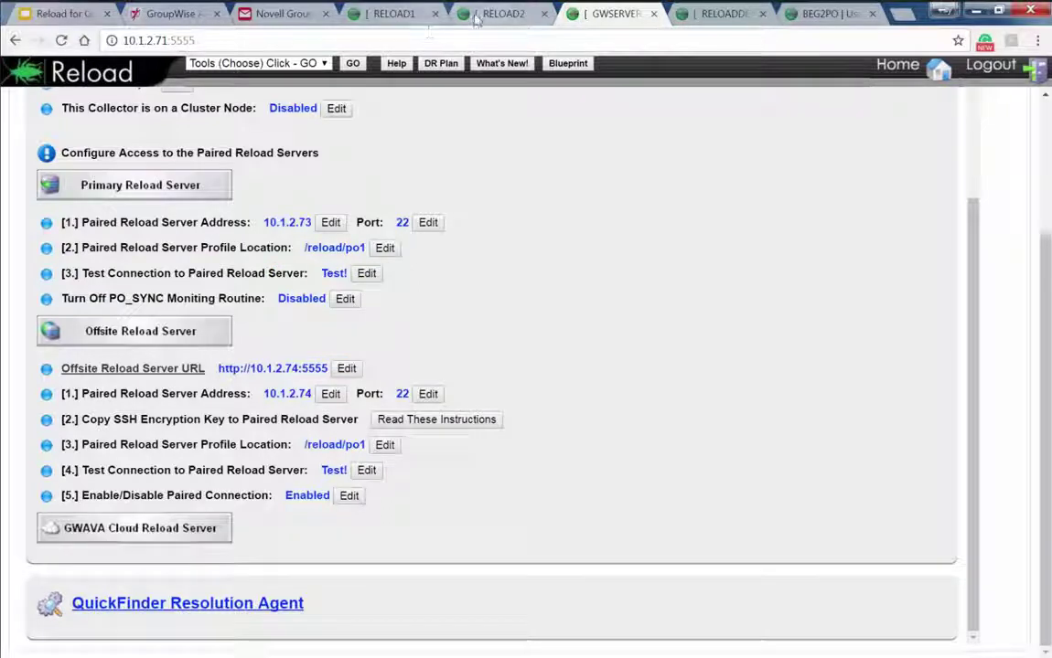
click(370, 16)
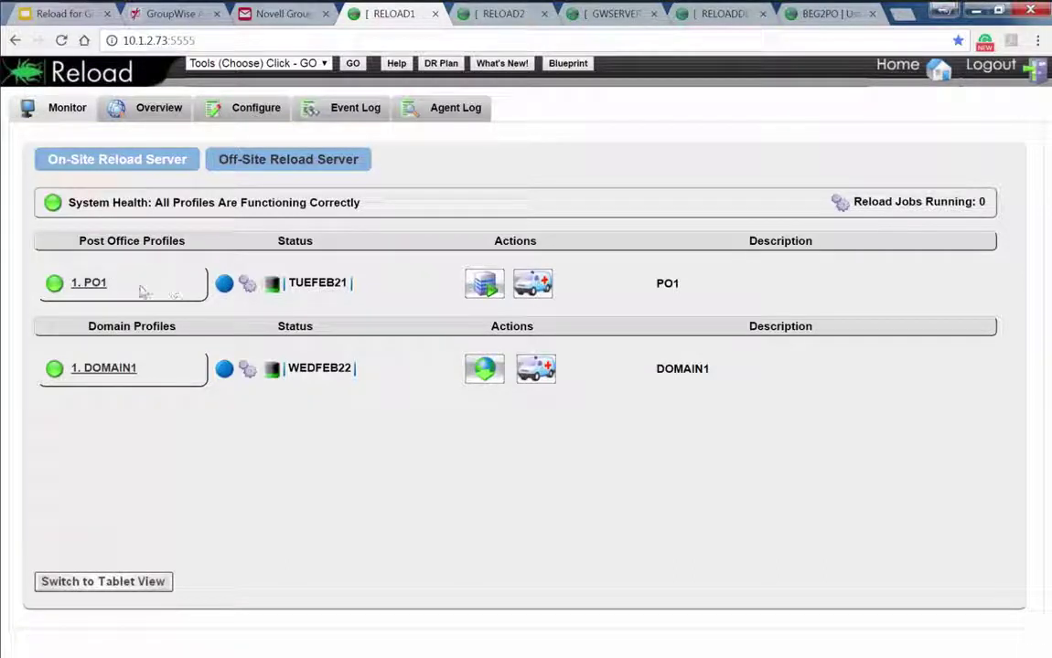
click(462, 16)
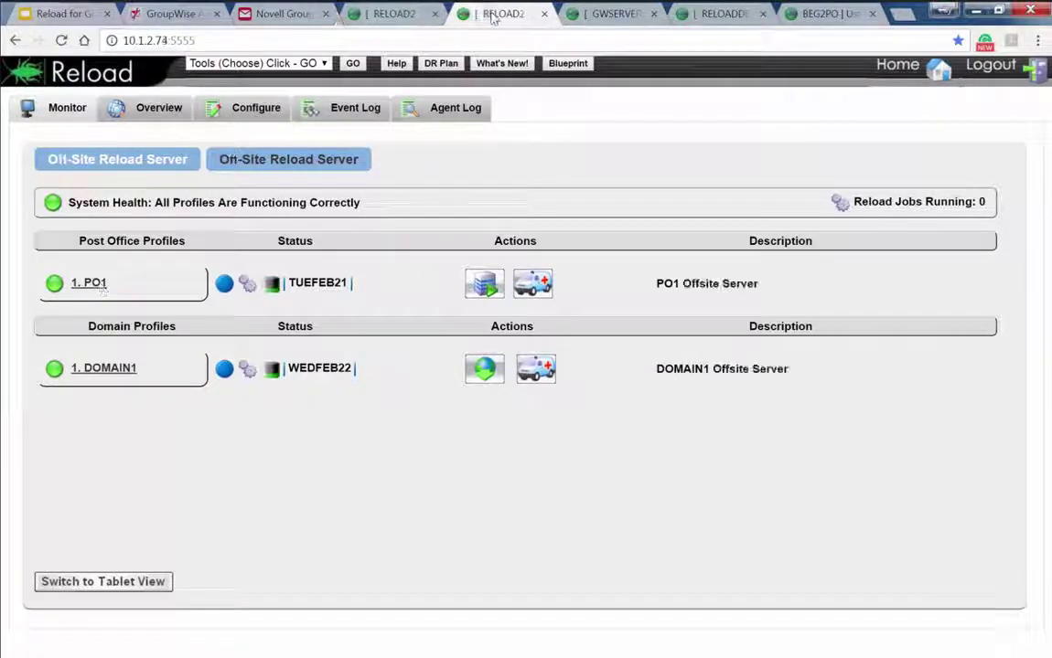
click(402, 19)
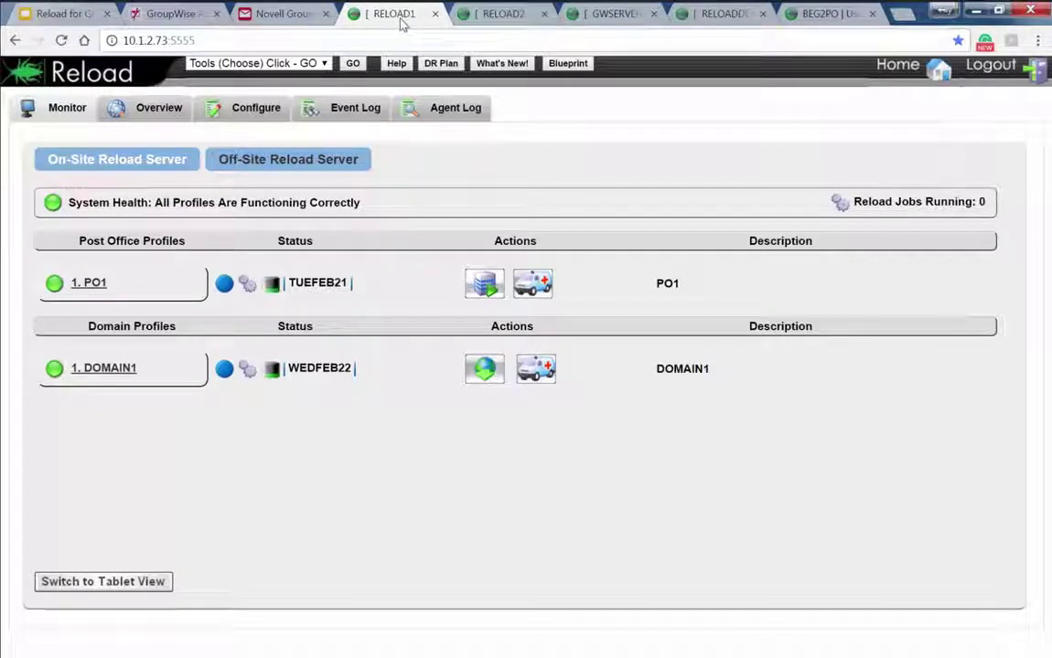
click(462, 17)
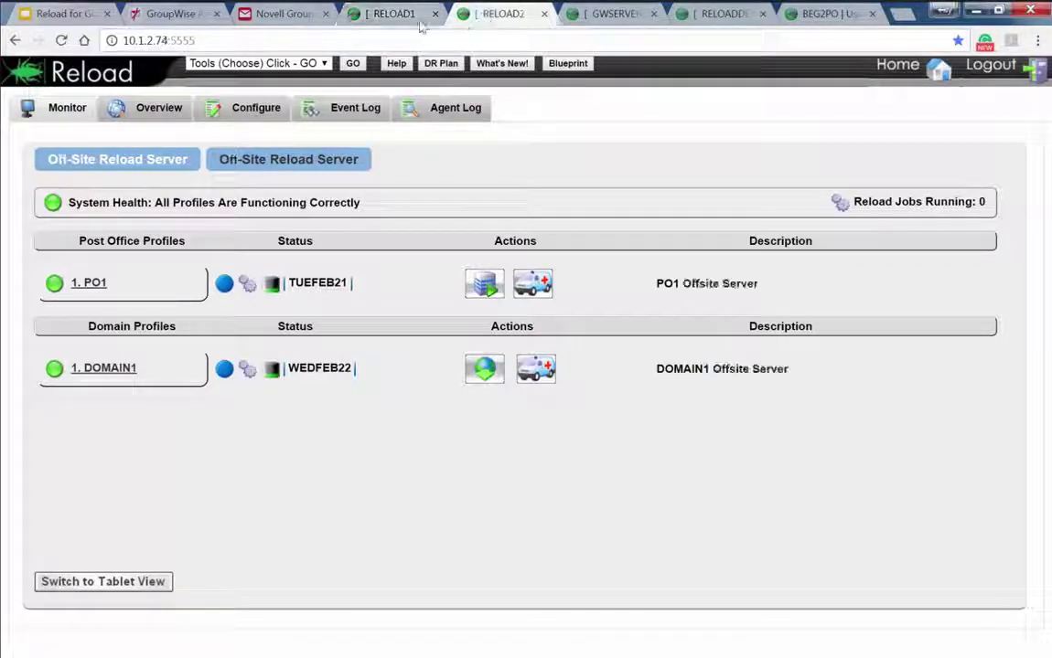
click(410, 18)
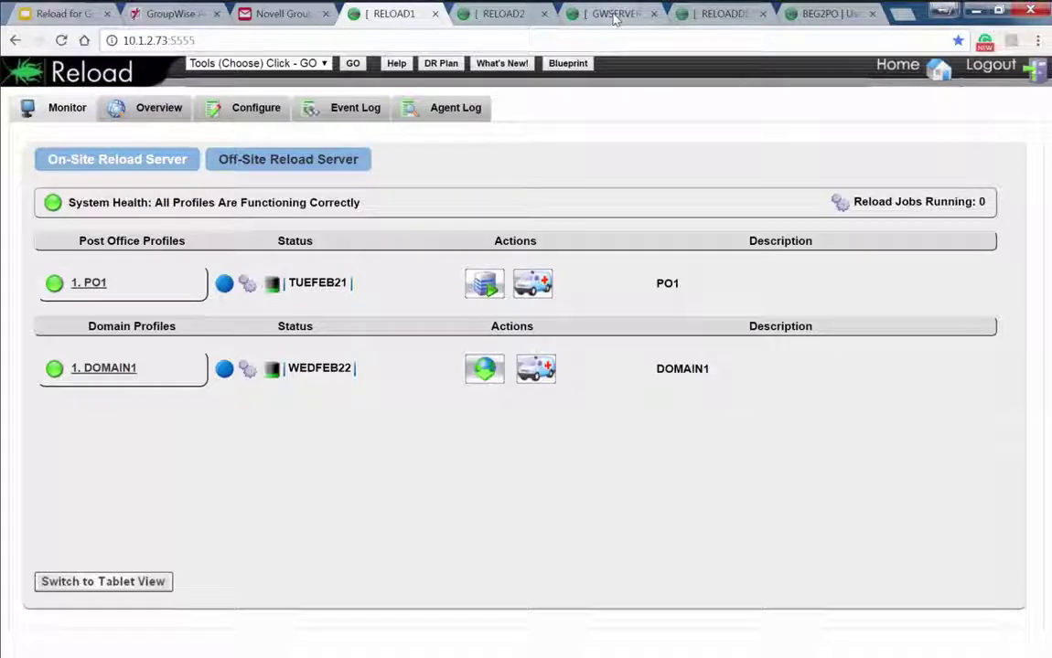
click(614, 16)
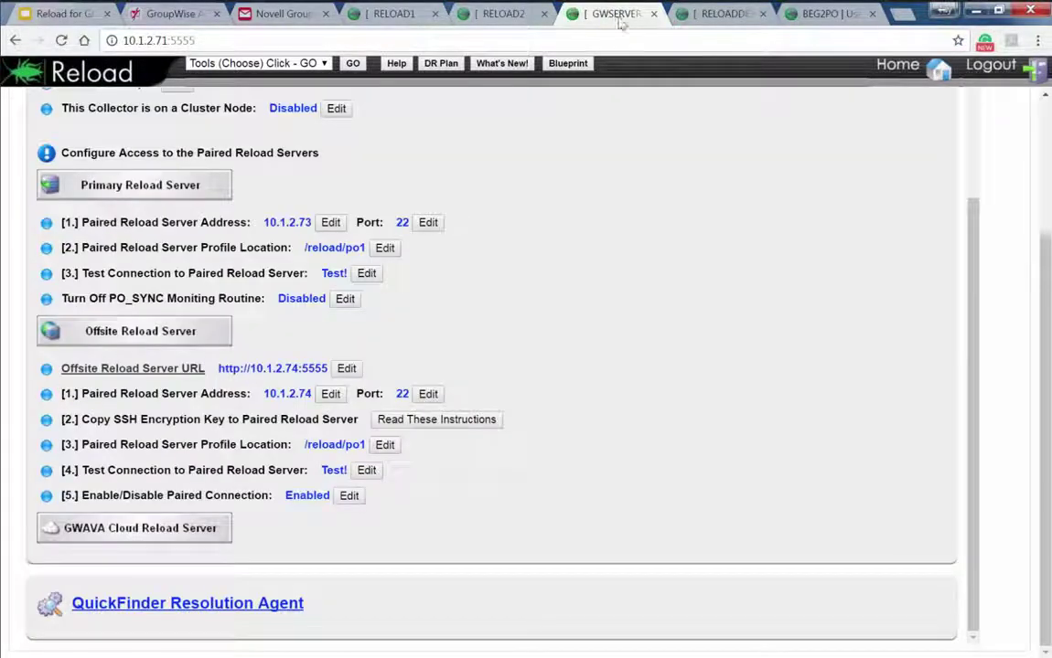
click(884, 75)
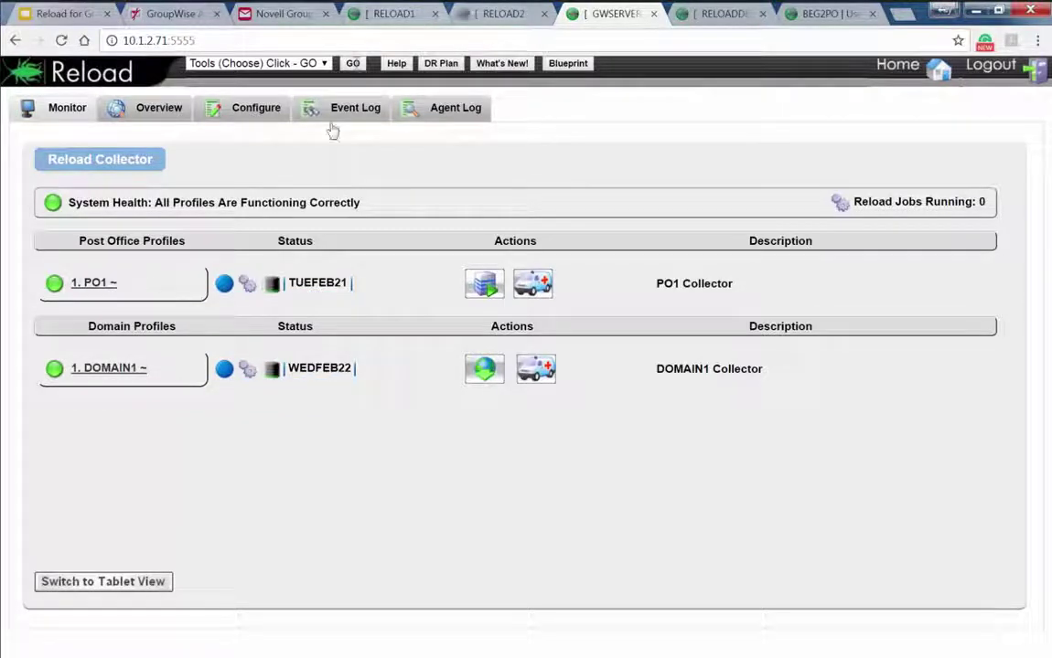
Show the RELOAD1 monitor listing healthy PO1 and DOMAIN1 profiles
click(393, 14)
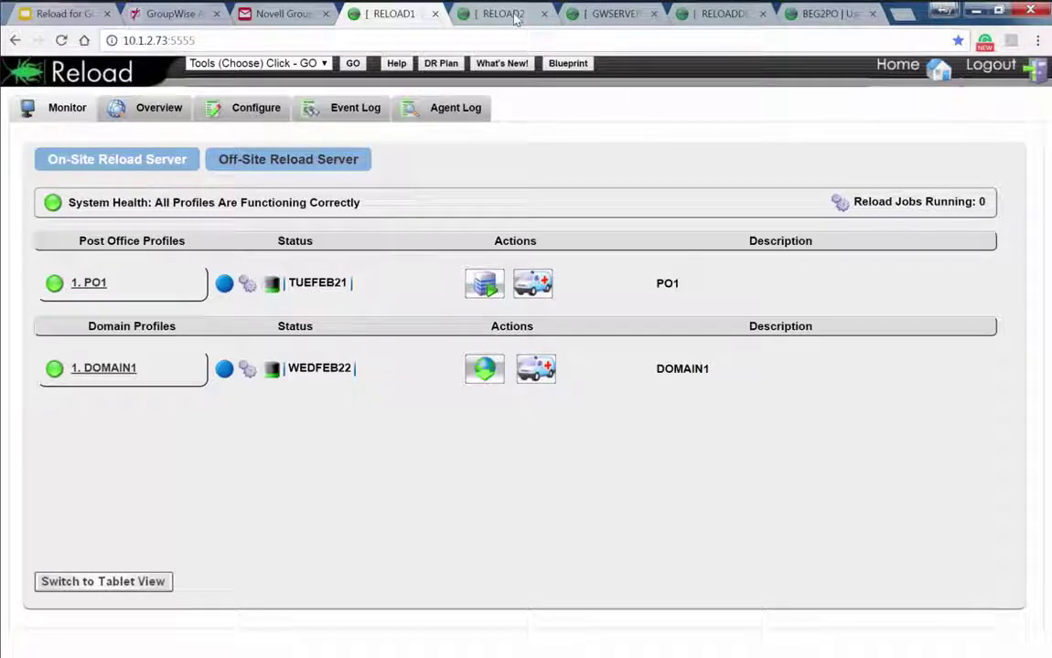
Close the RELOADDEMO and BEG2PO pages and return to RELOAD1's server status
click(611, 15)
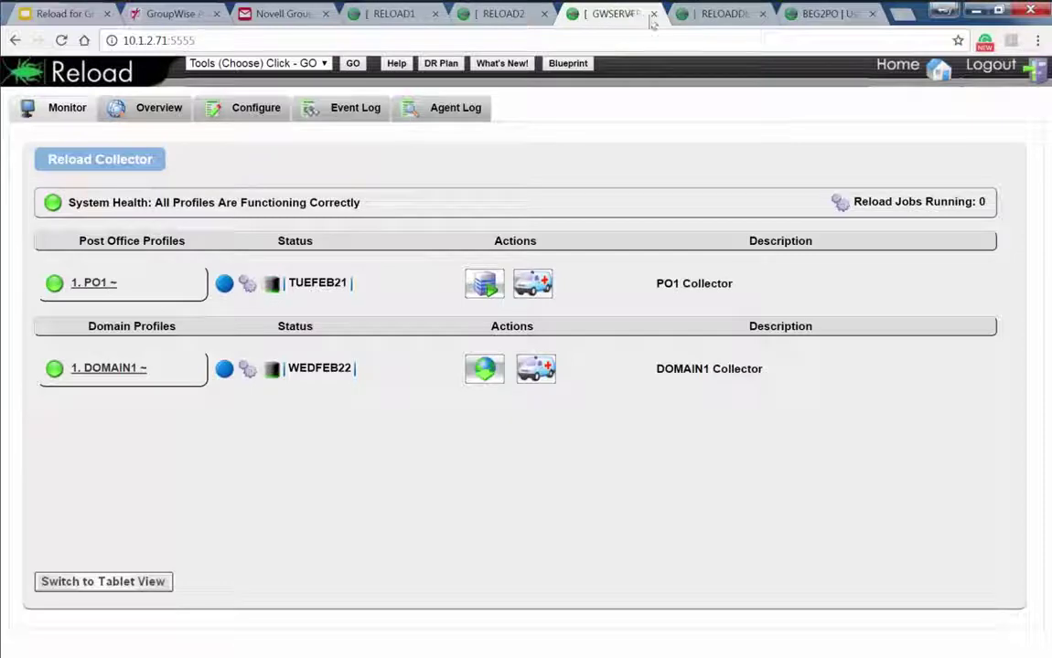
click(723, 18)
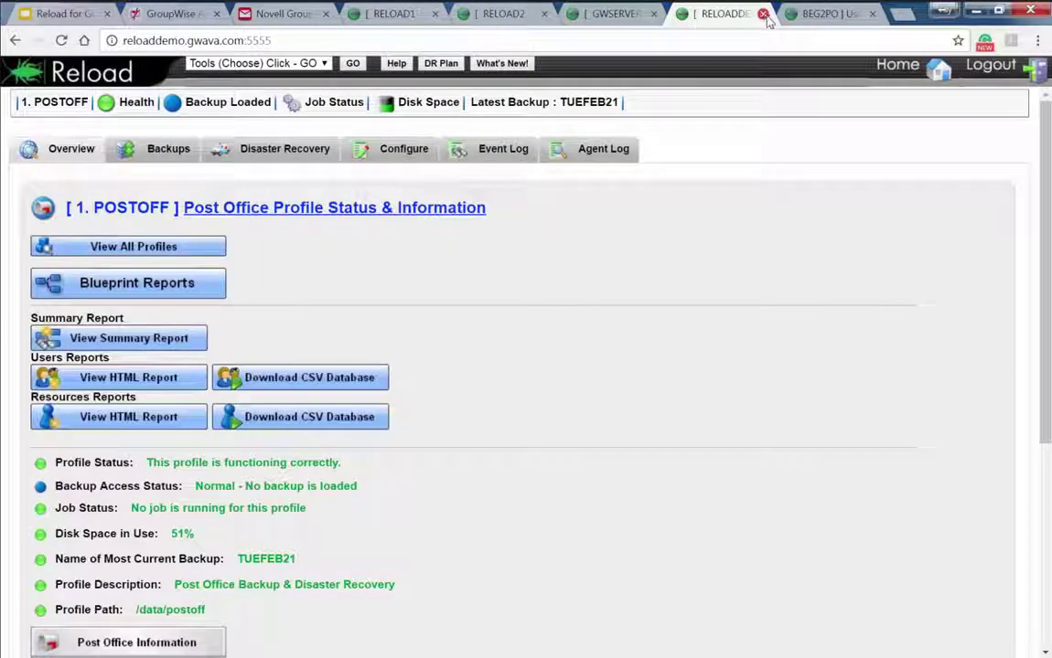
click(762, 14)
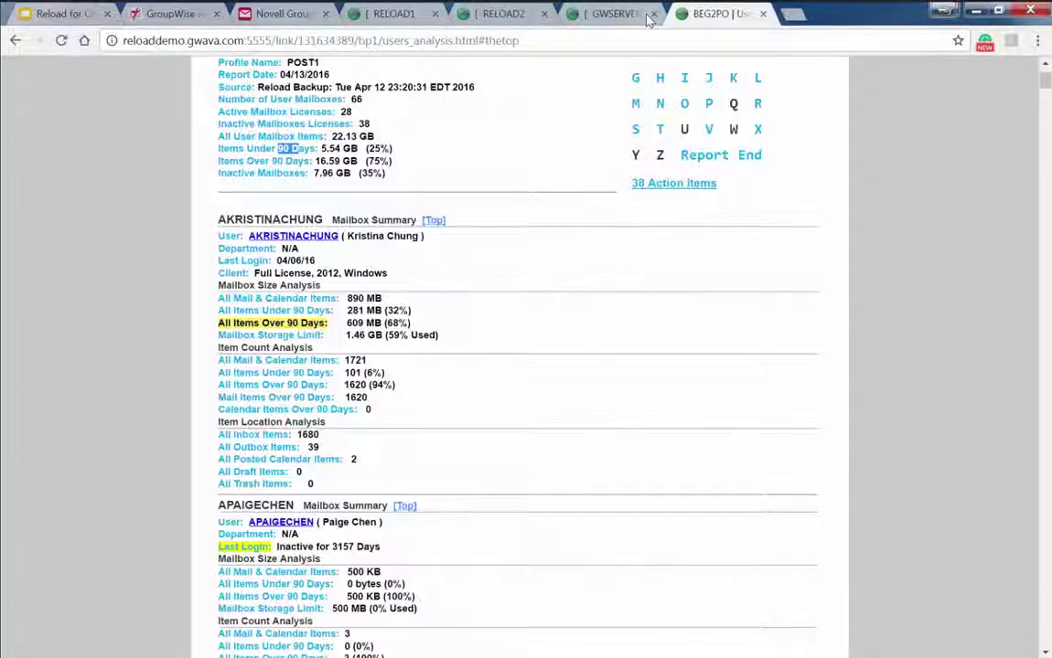
click(763, 15)
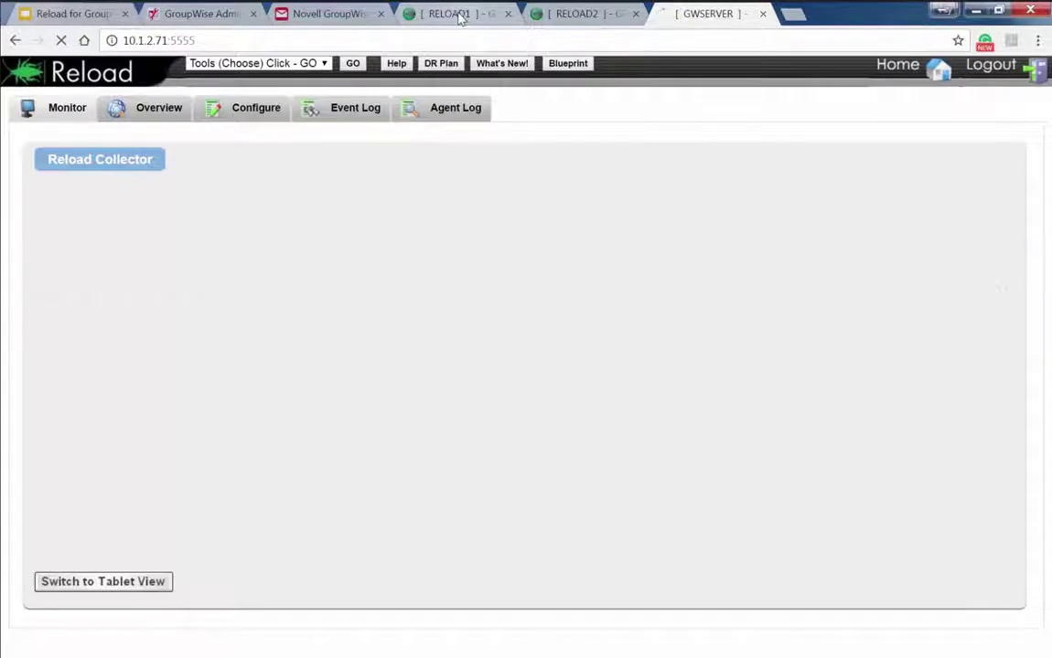
click(460, 16)
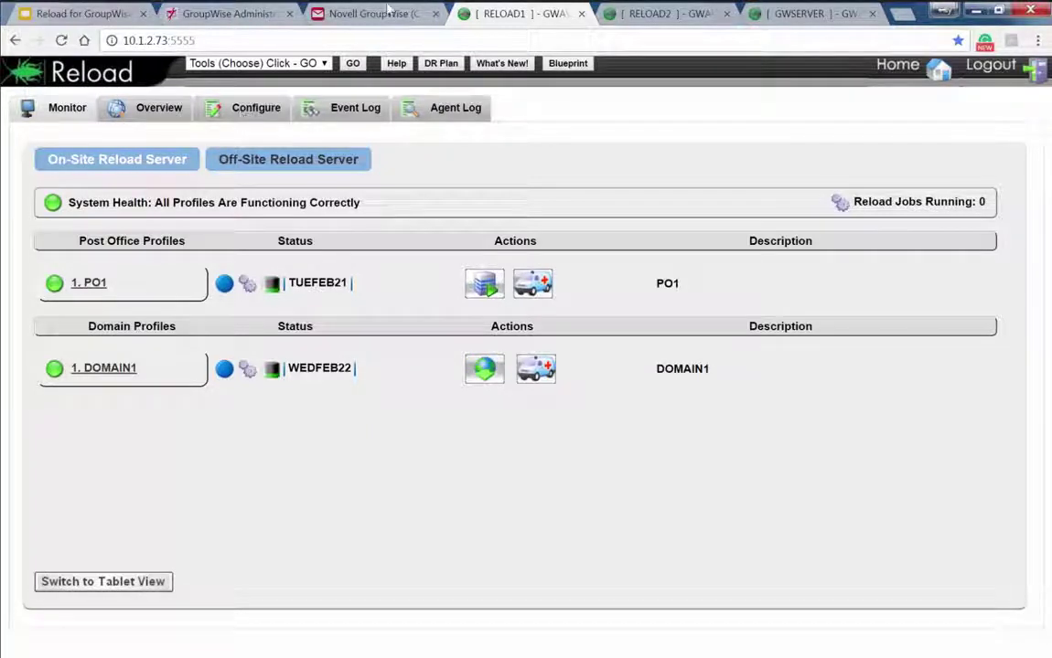
Replace the GroupWise Administration tab with the RS1 Retain login page at 10.1.2.72 and enter the admin user name
click(289, 14)
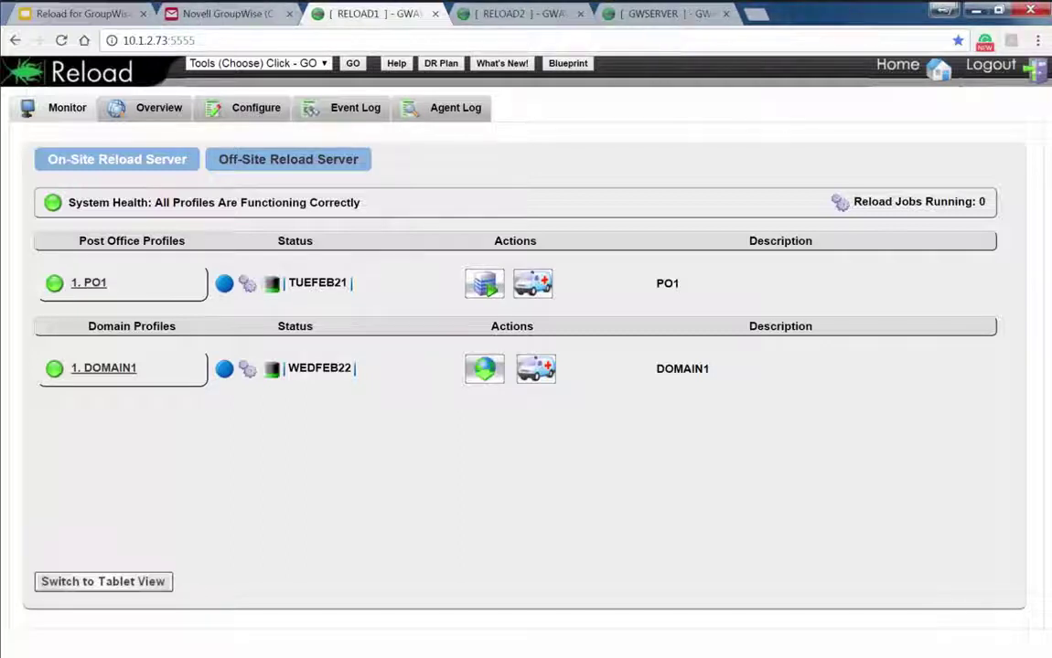
click(755, 14)
drag(773, 13, 183, 20)
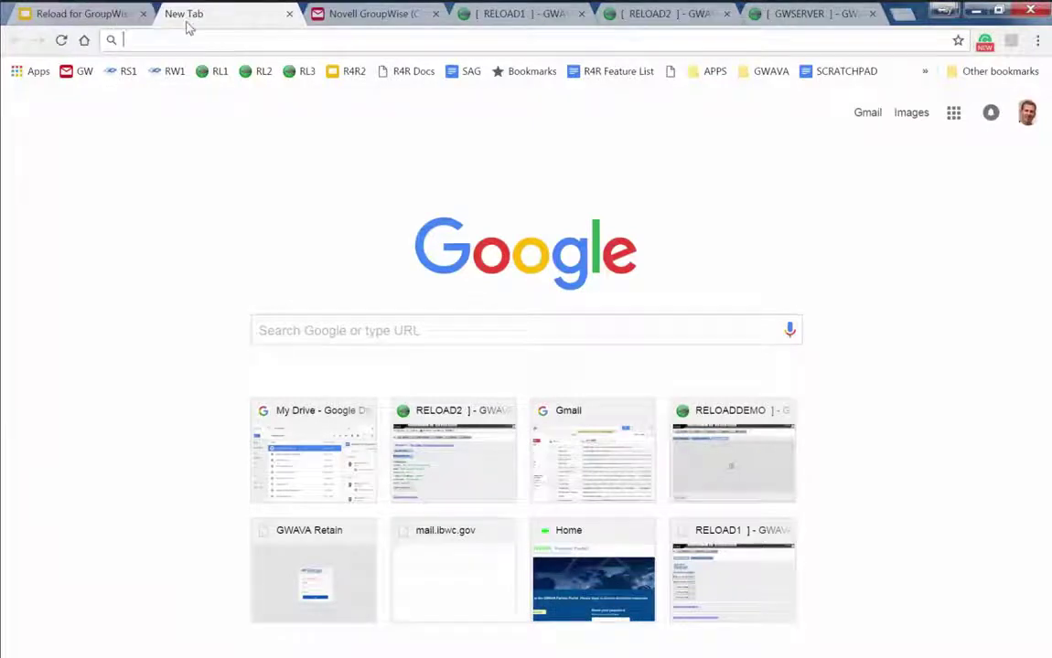
click(129, 73)
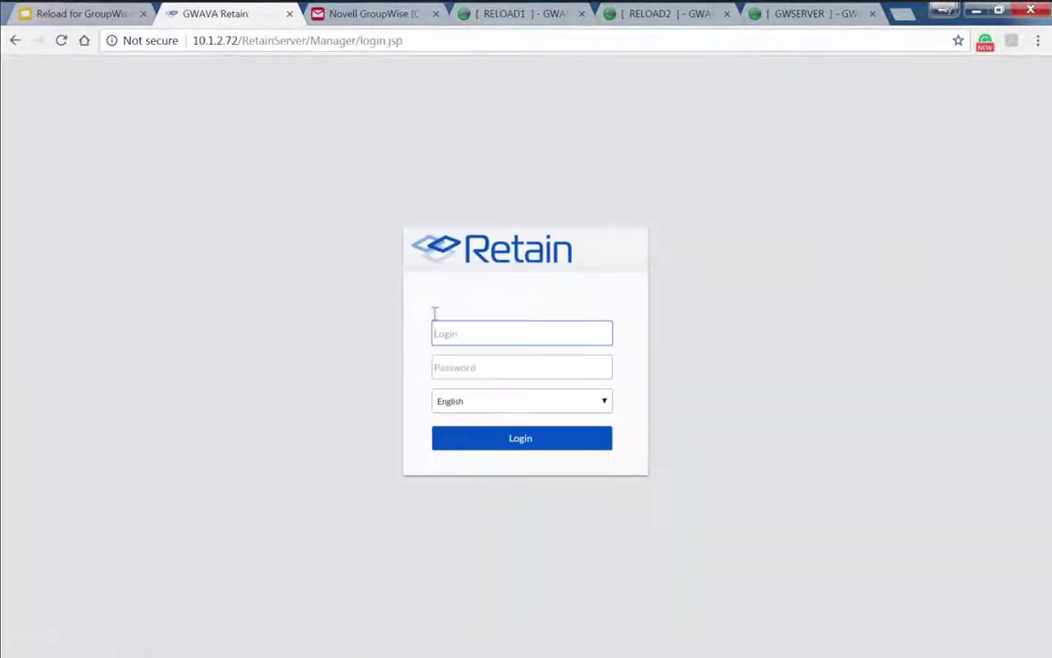
text(admin)
key(Tab)
Log in as admin, browse the Mailbox folder's RELOAD status messages, and highlight address 10.1.2.72
text(admin)
key(Return)
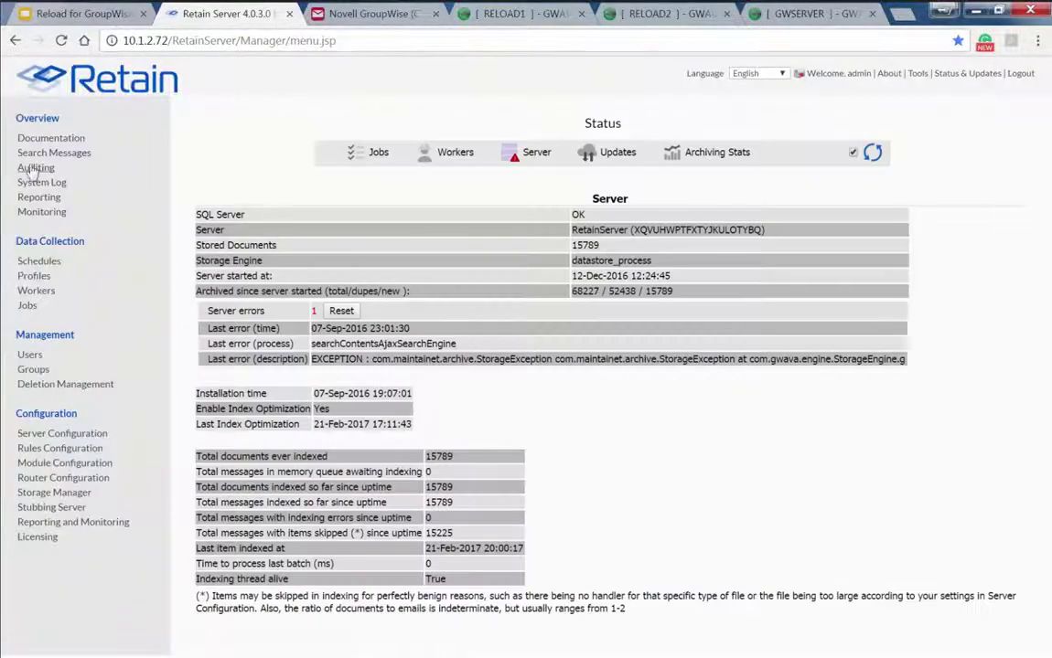
click(41, 153)
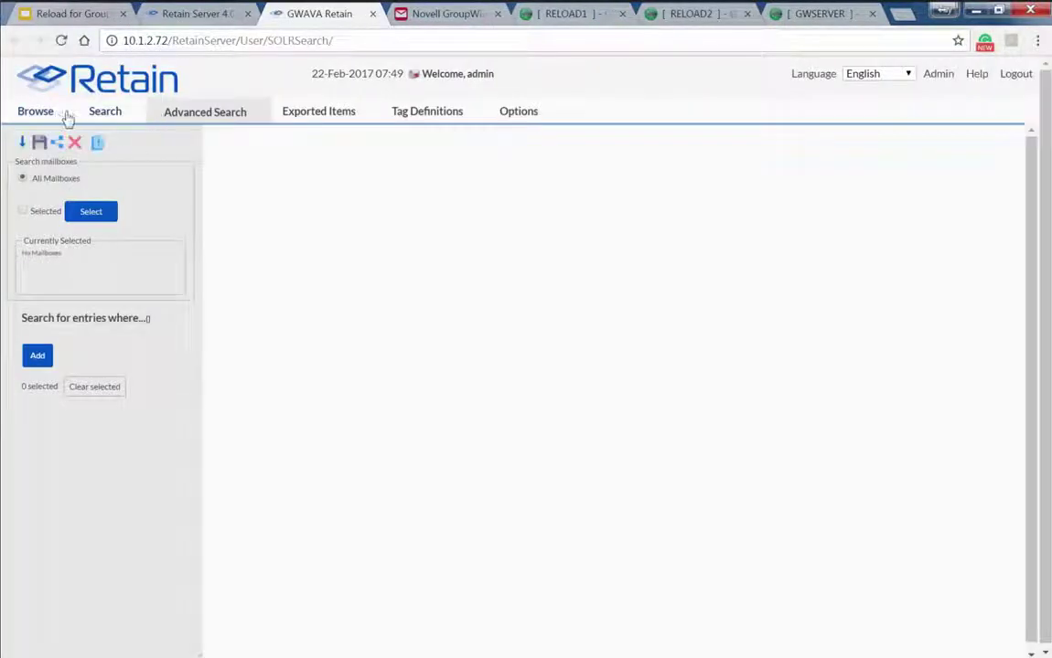
click(45, 112)
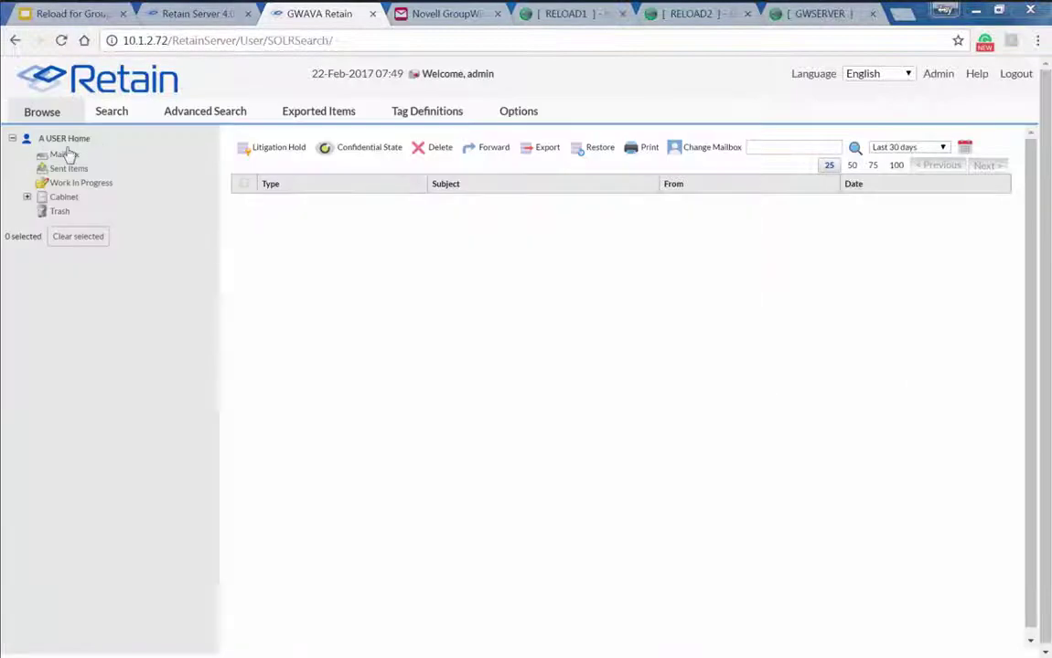
click(64, 154)
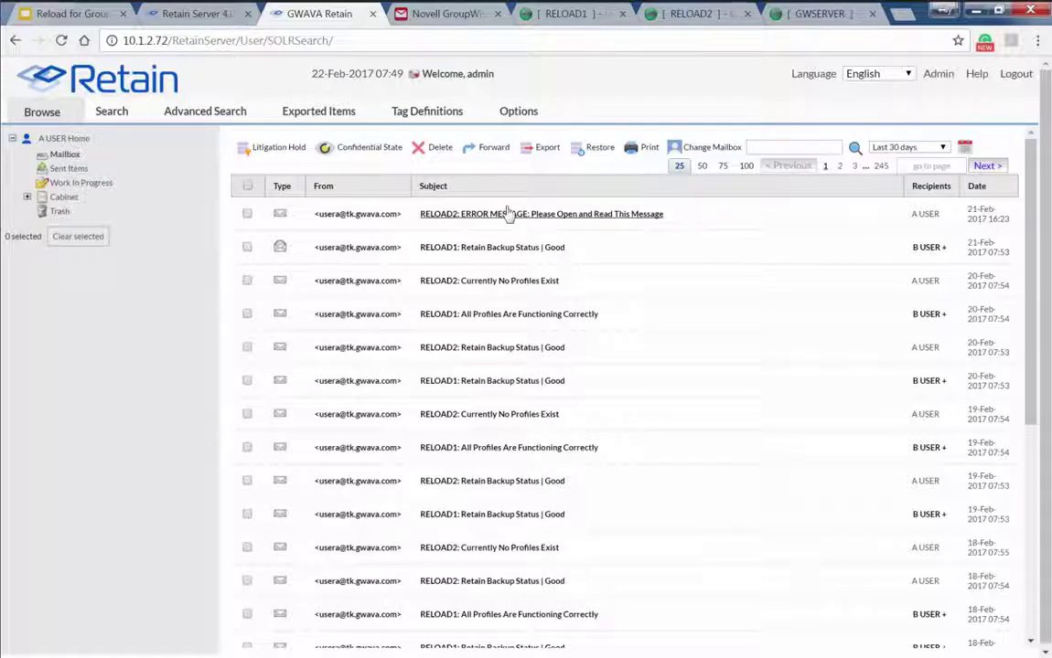
drag(168, 40, 31, 36)
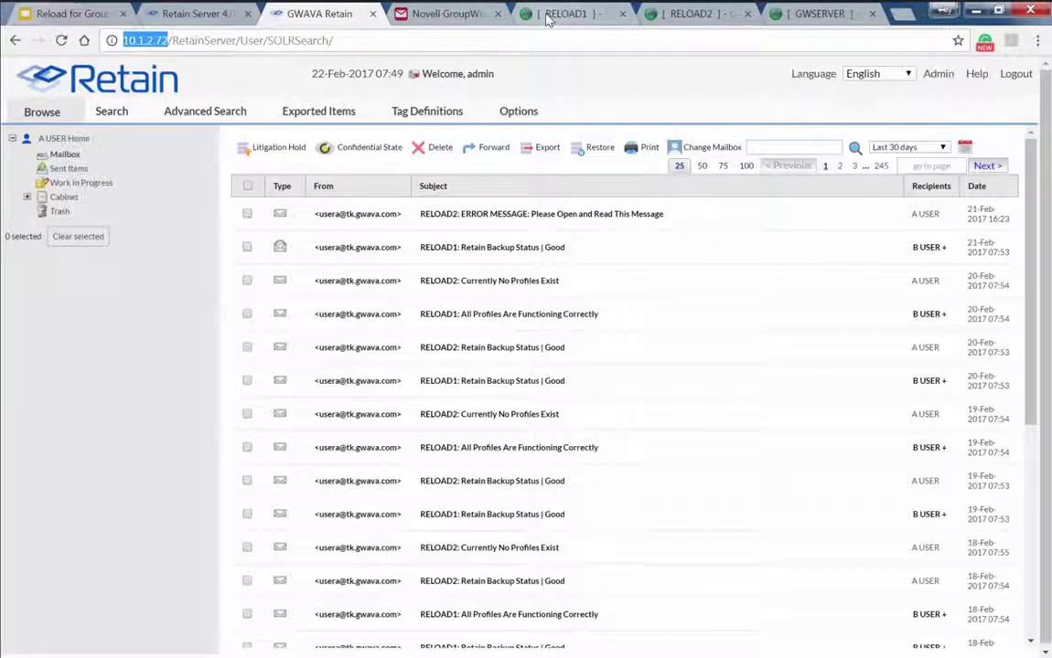
Expand RELOAD1's Reload for Retain settings and compare server addresses 10.1.2.72 and 10.1.2.73
click(547, 20)
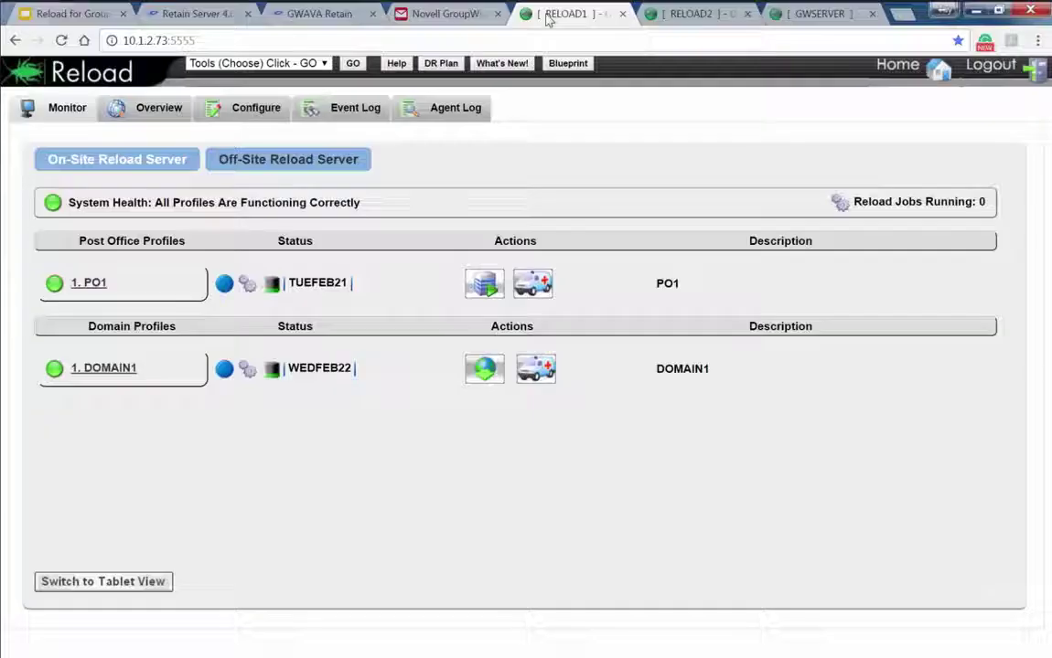
click(241, 111)
click(126, 174)
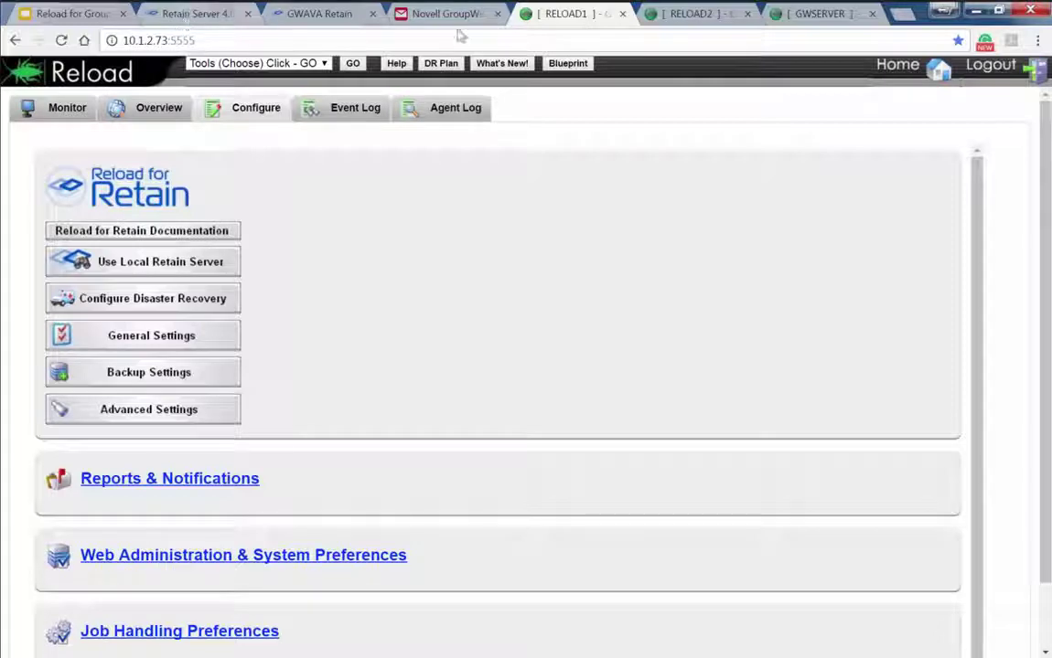
click(189, 17)
double_click(146, 40)
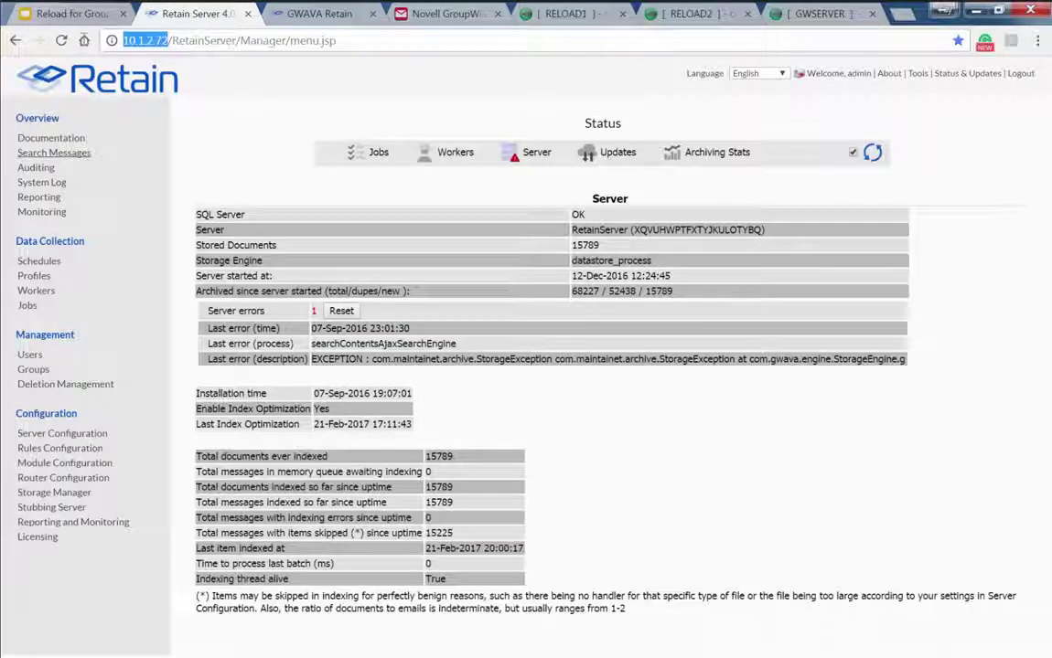
click(528, 15)
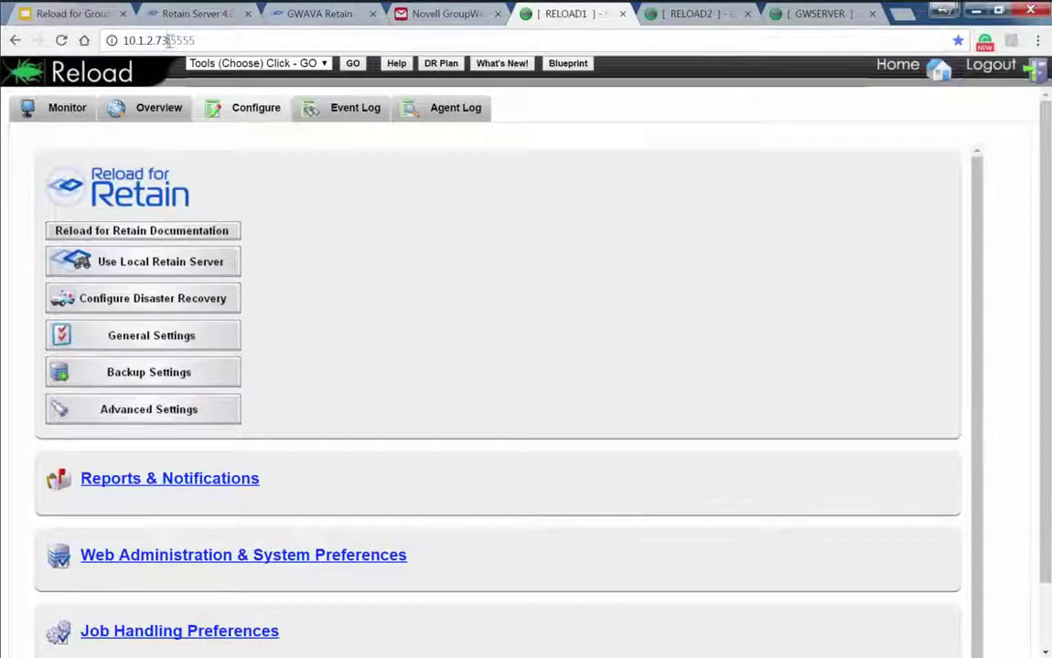
drag(167, 40, 113, 41)
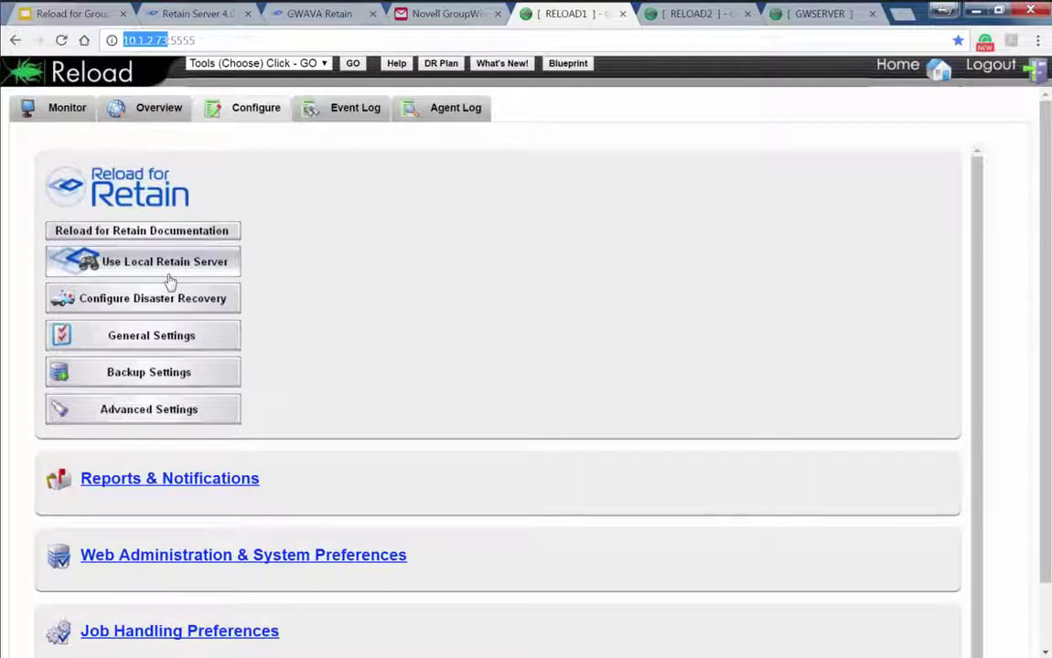
Choose Use Local Retain Server to open the local Retain login page at 10.1.2.73
click(169, 282)
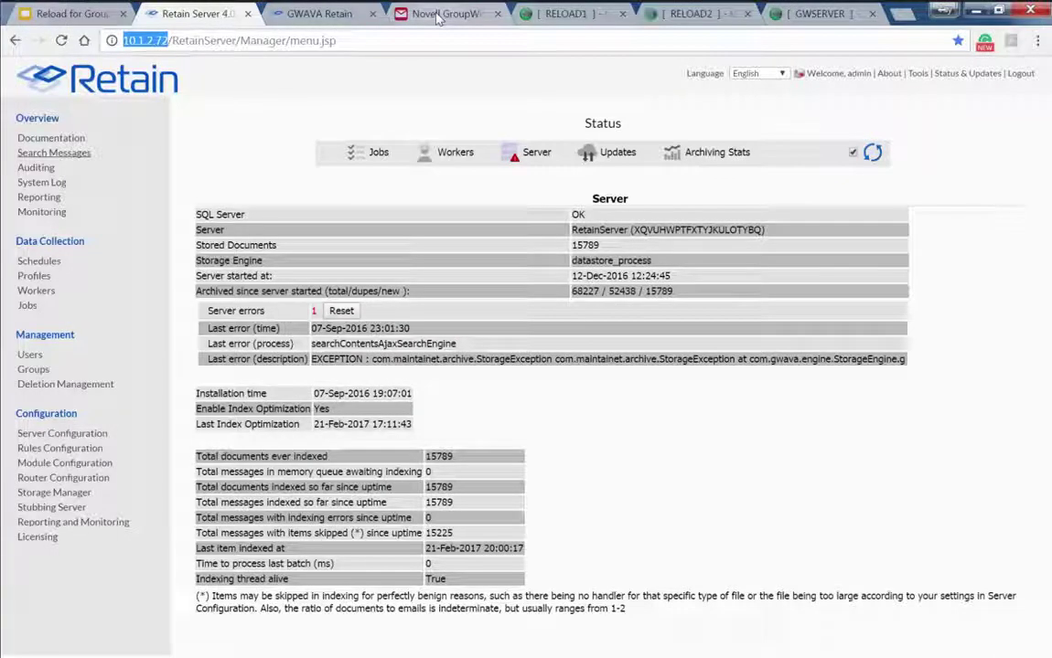
click(541, 20)
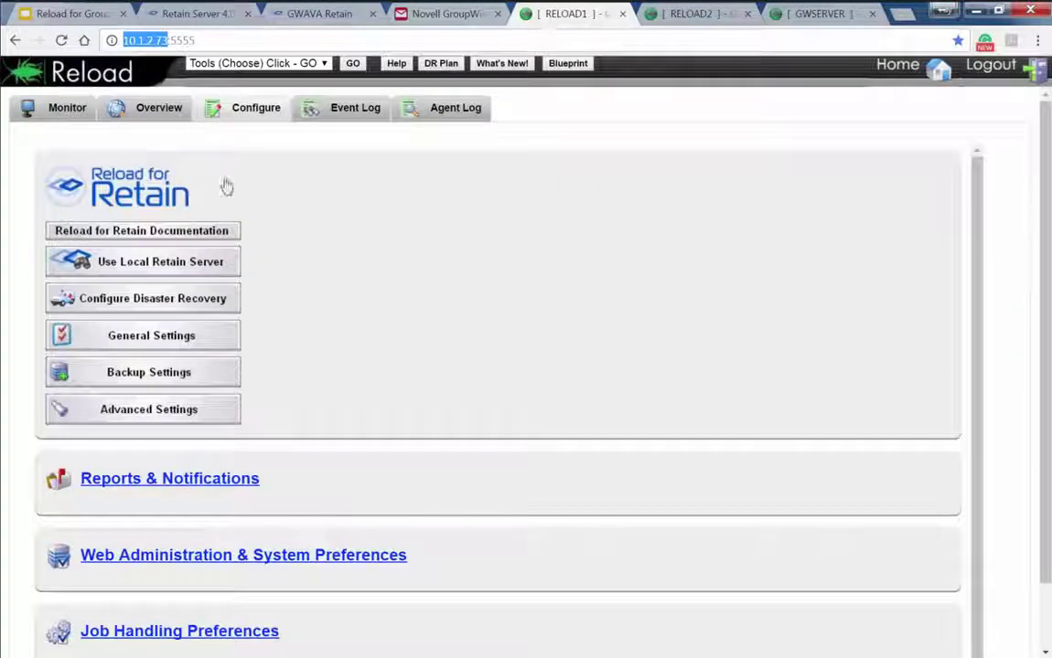
click(155, 263)
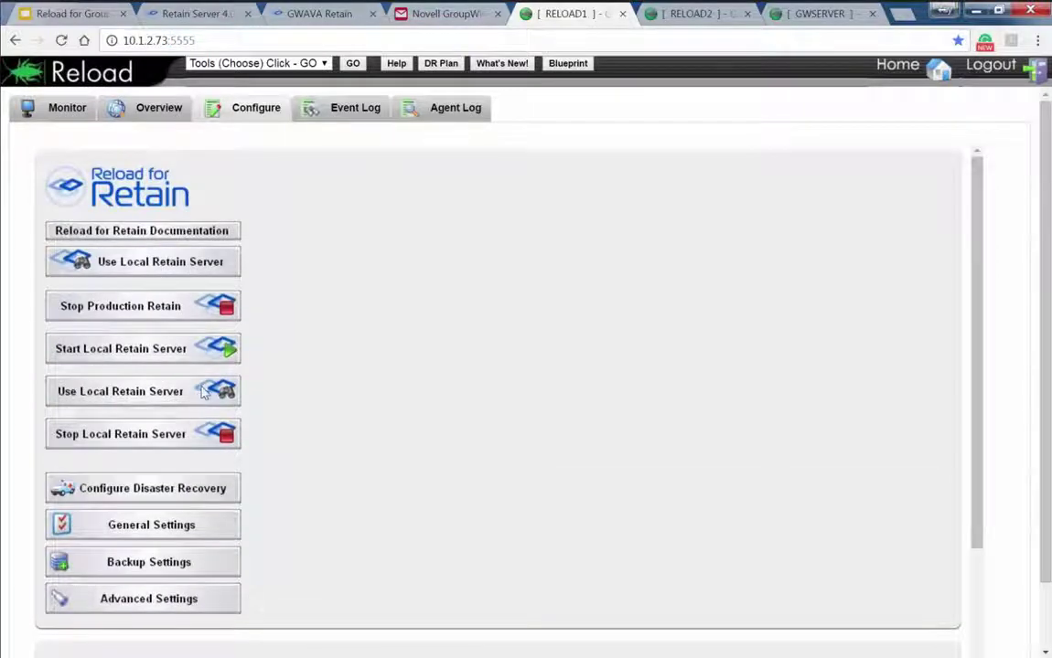
click(201, 394)
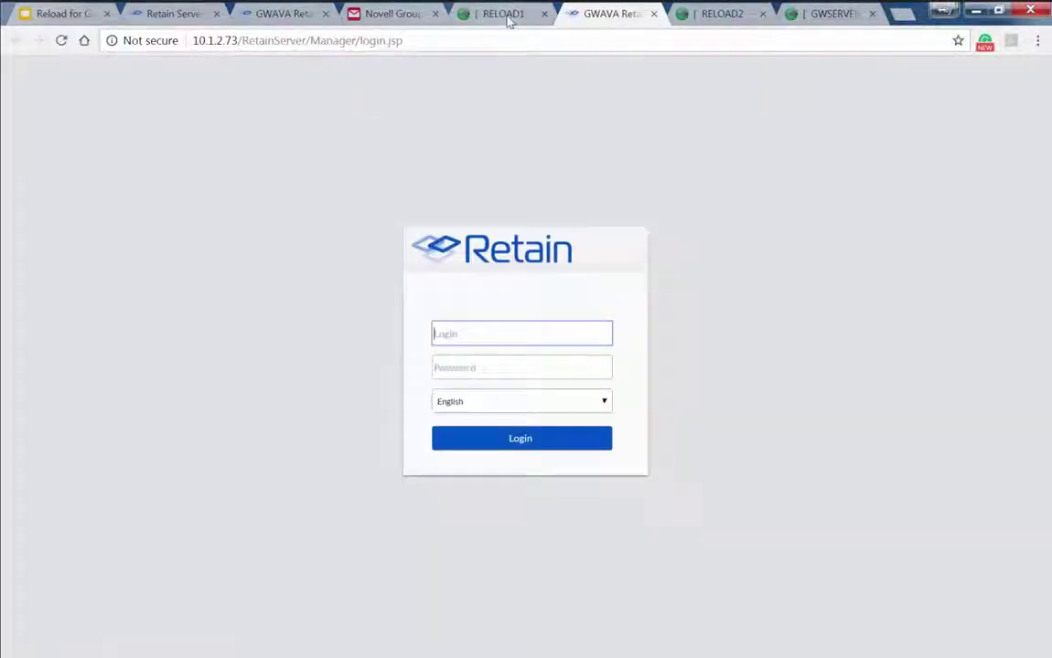
Log in to the D/R Retain server as admin, re-entering the password, and open Search Messages
click(183, 19)
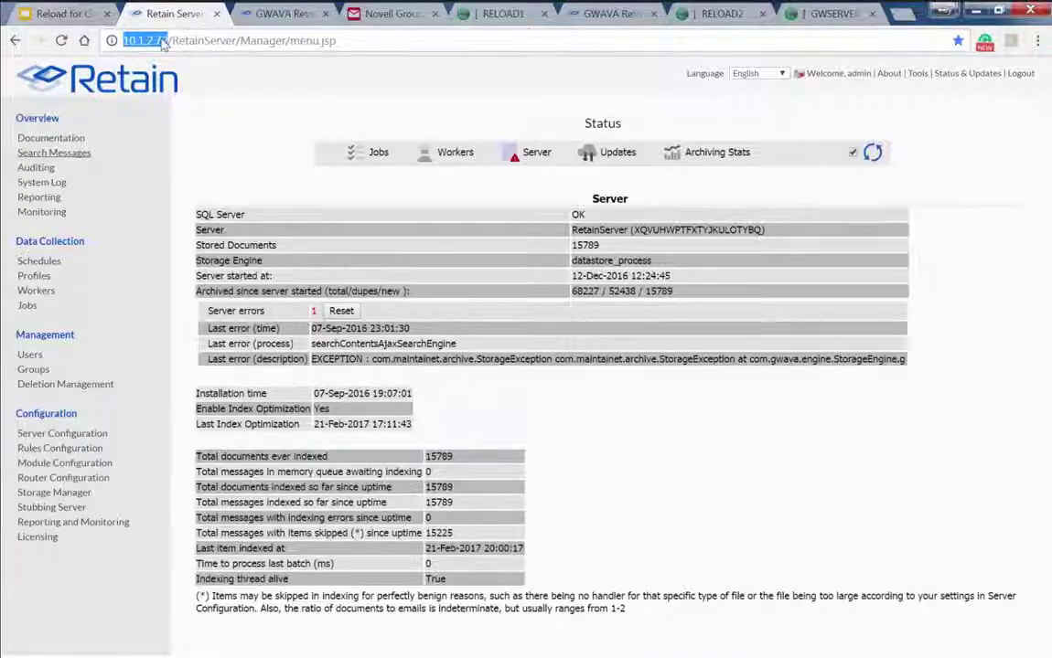
click(580, 15)
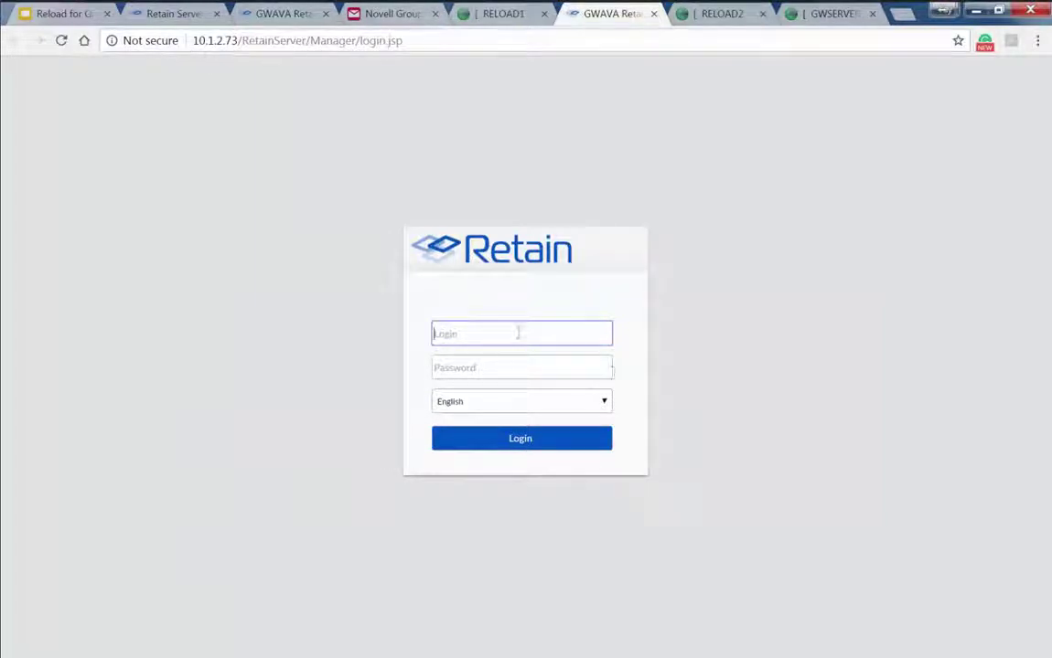
text(admin)
key(Tab)
text(admin)
key(Return)
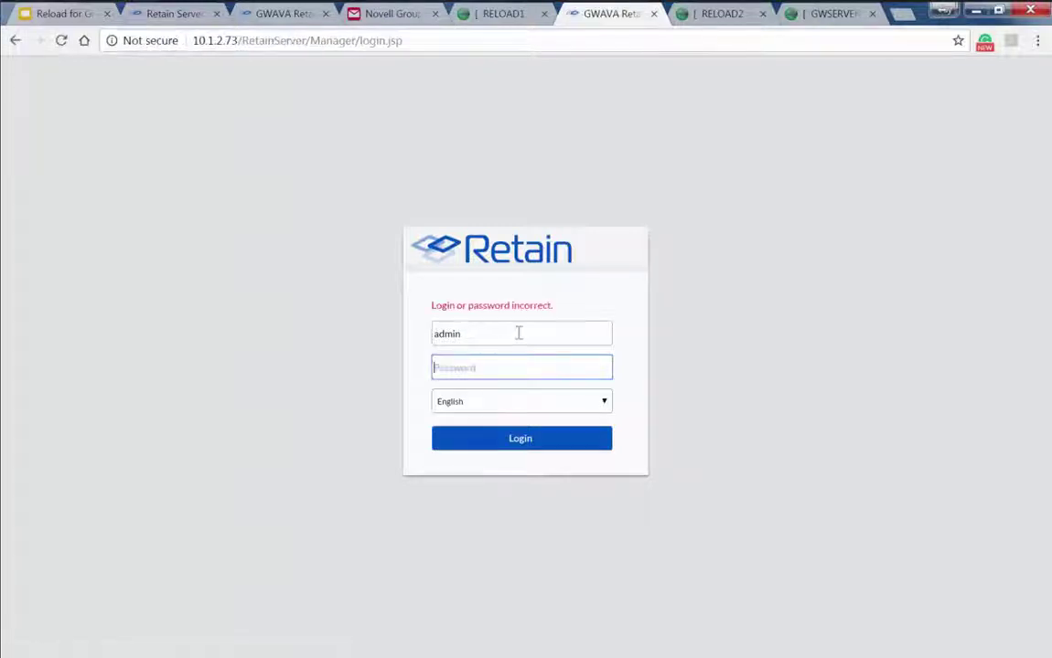
text(•••••)
key(Return)
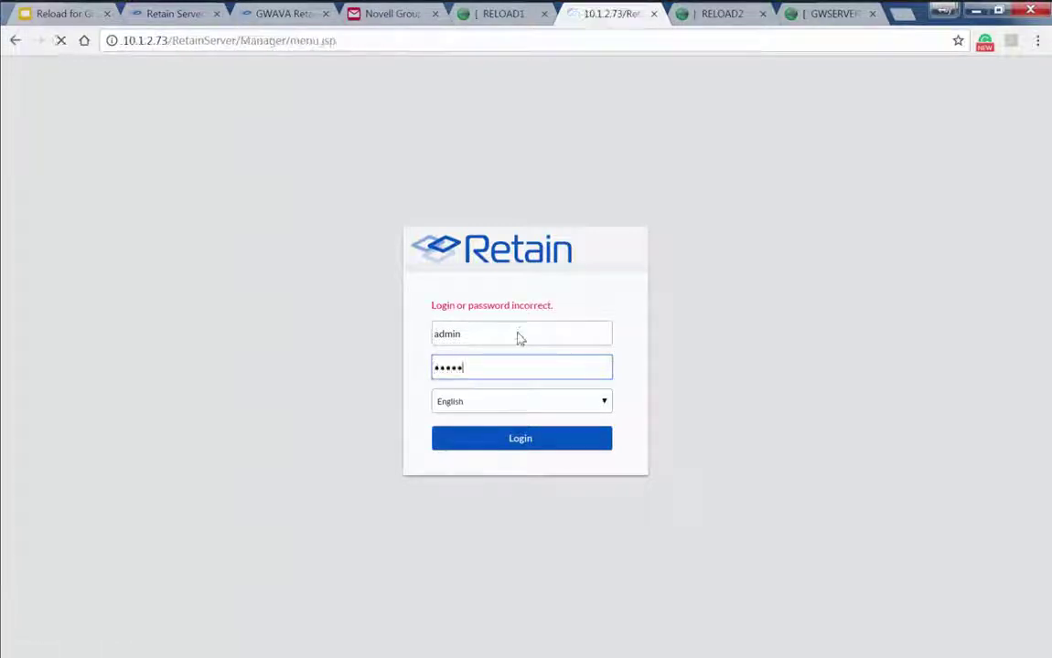
click(57, 153)
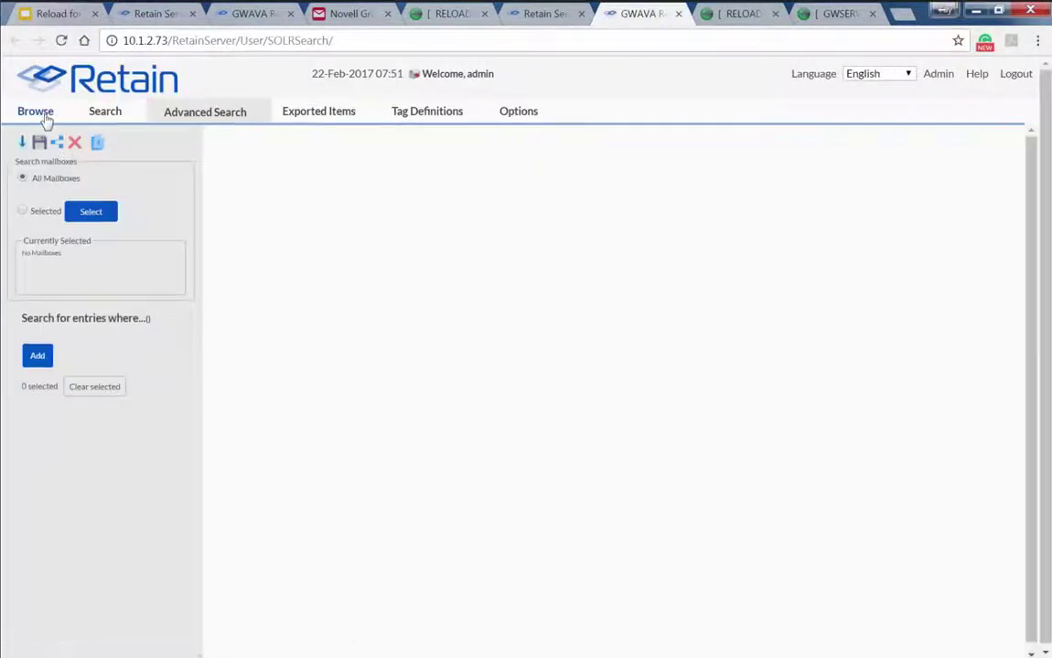
Browse A USER's Mailbox on the D/R server, compare status tabs, and scroll the RELOAD1/RELOAD2 message list
click(43, 113)
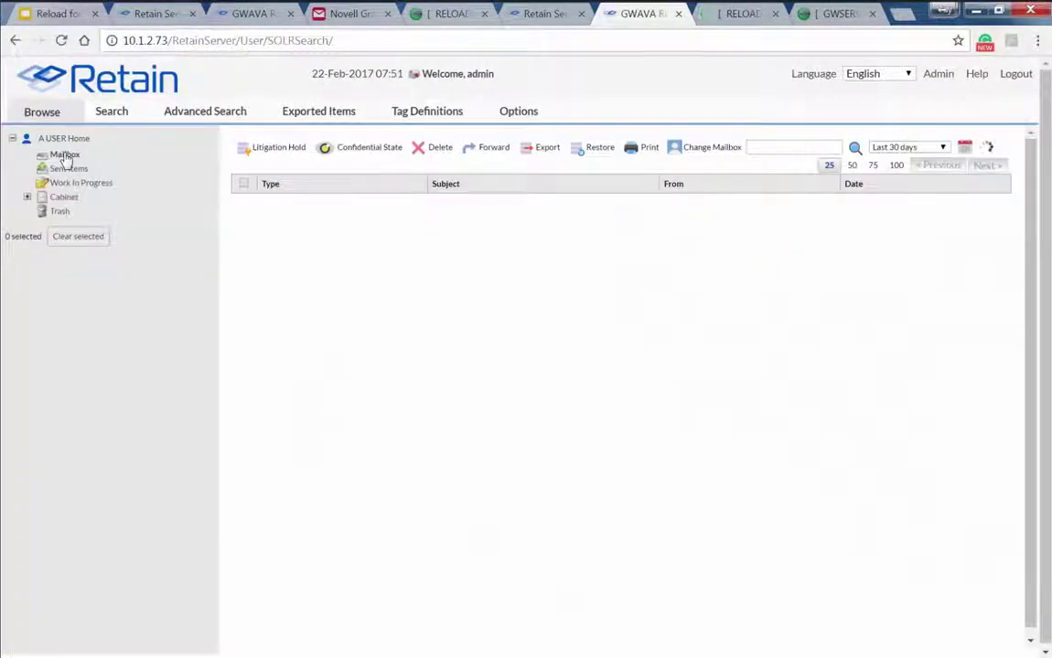
click(65, 157)
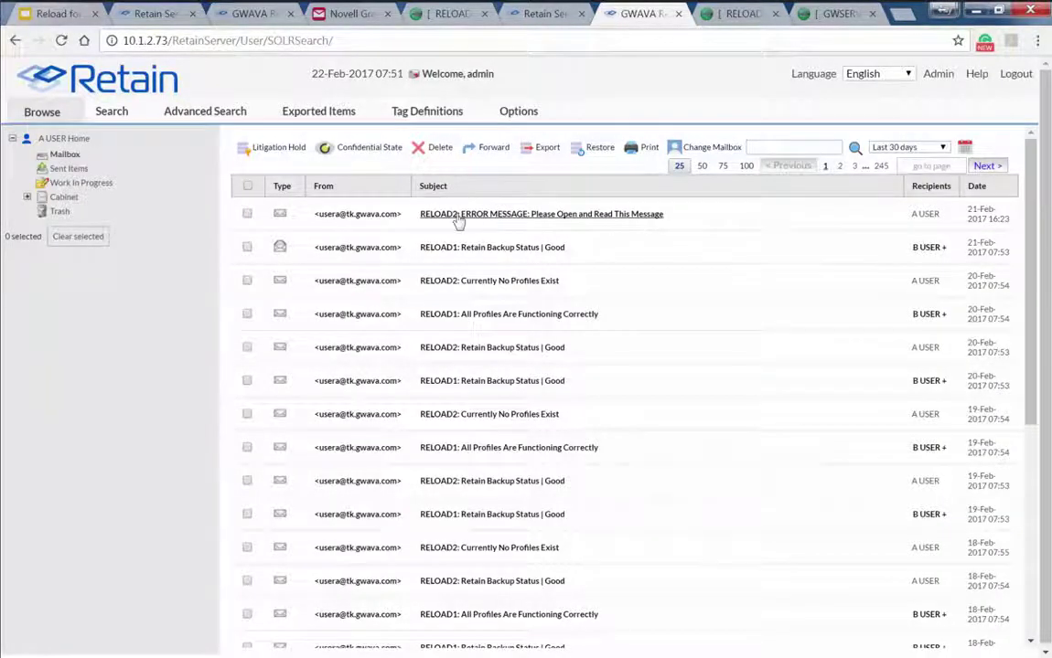
click(152, 14)
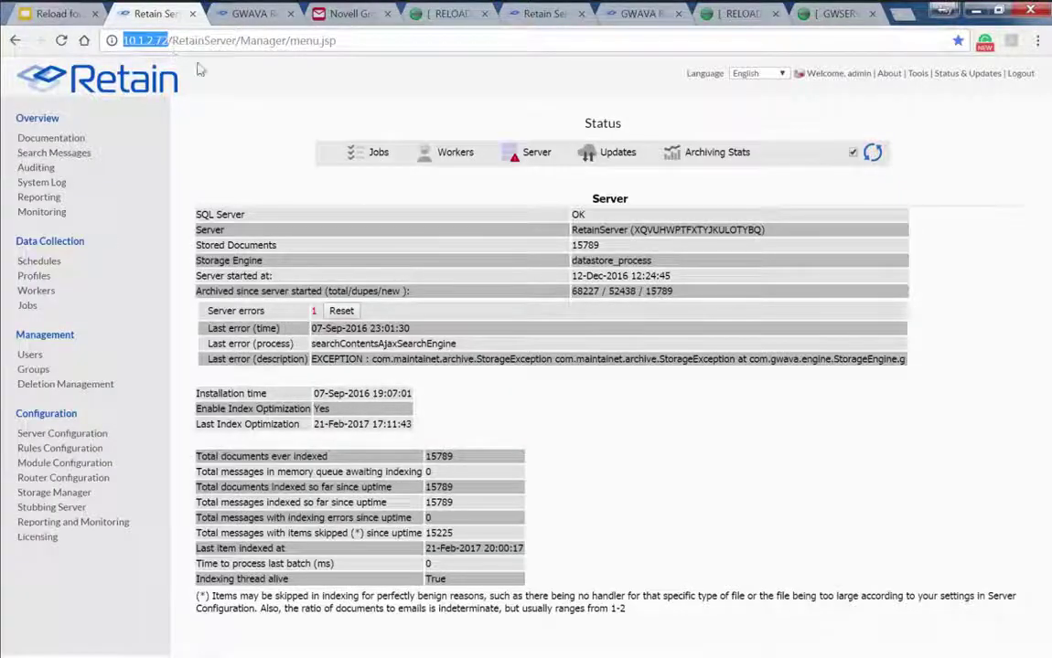
click(228, 15)
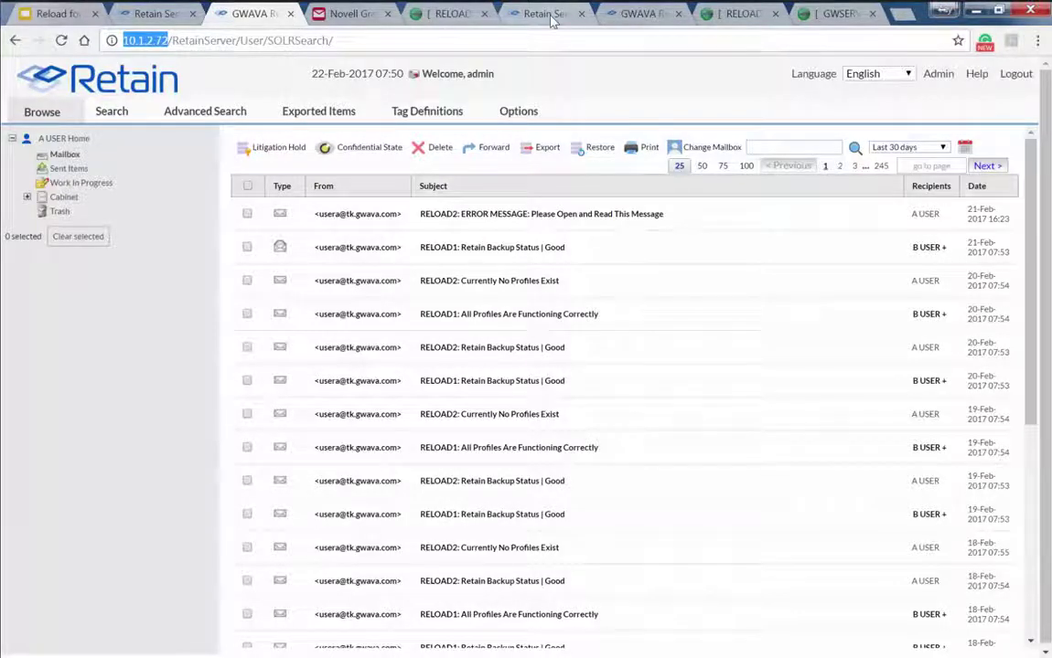
click(548, 15)
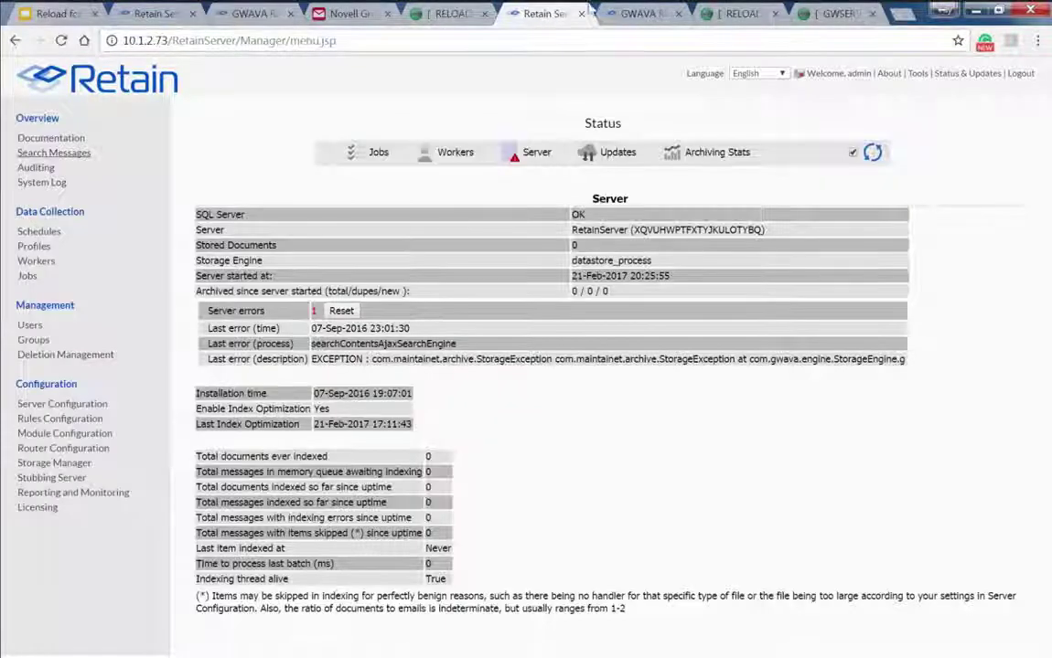
click(635, 16)
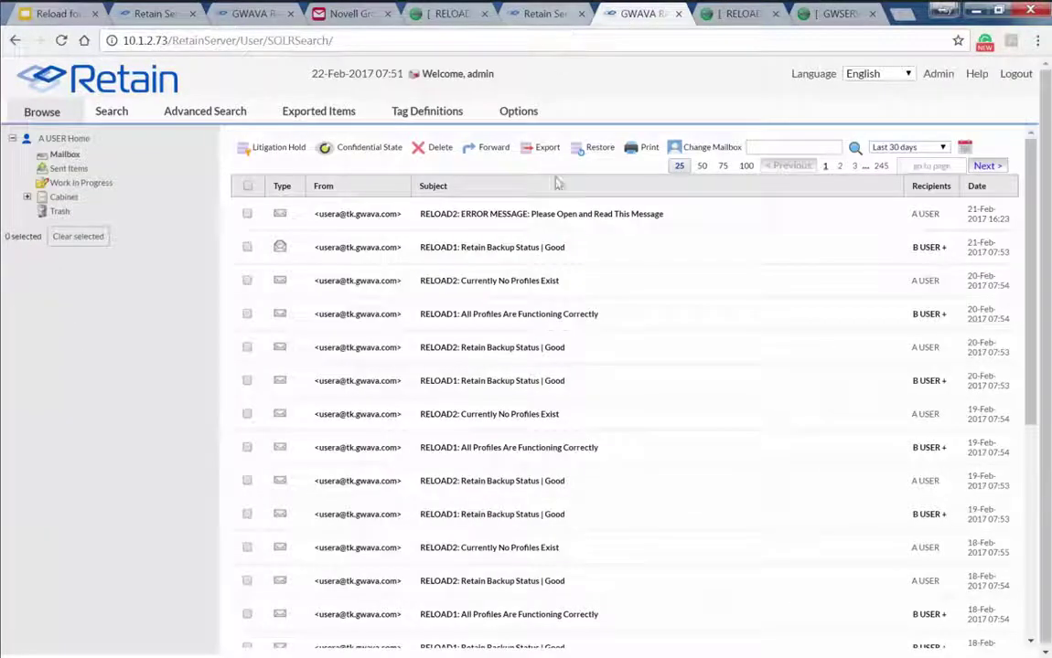
scroll(365, 447, down, 4)
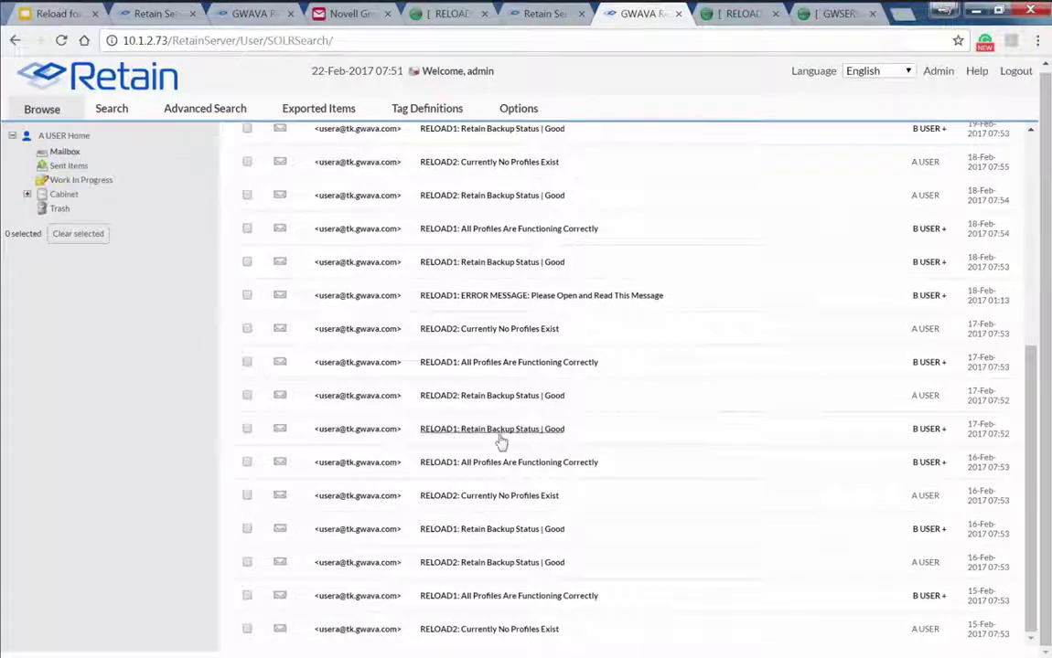
Open the 'RELOAD2: Currently No Profiles Exist' message, select its report text, and close it
double_click(488, 498)
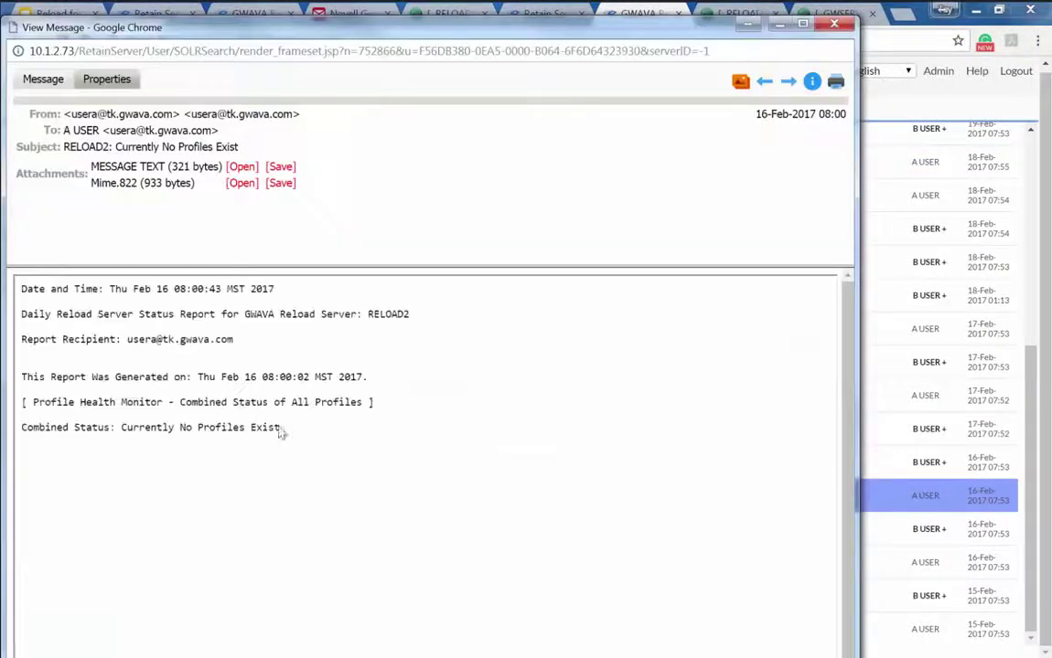
drag(281, 433, 20, 282)
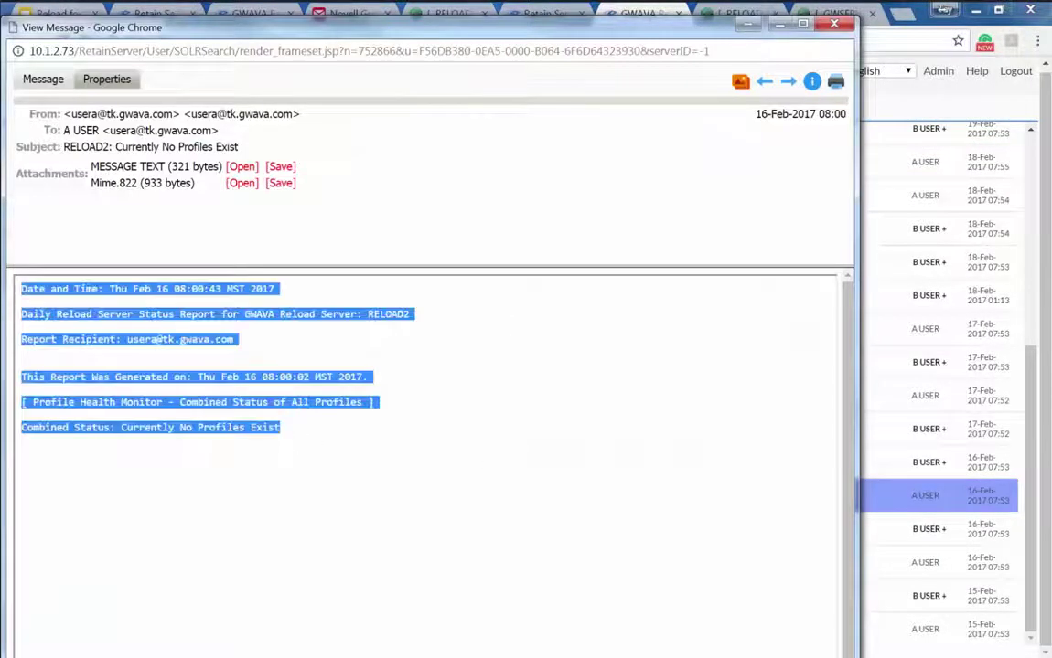
click(834, 24)
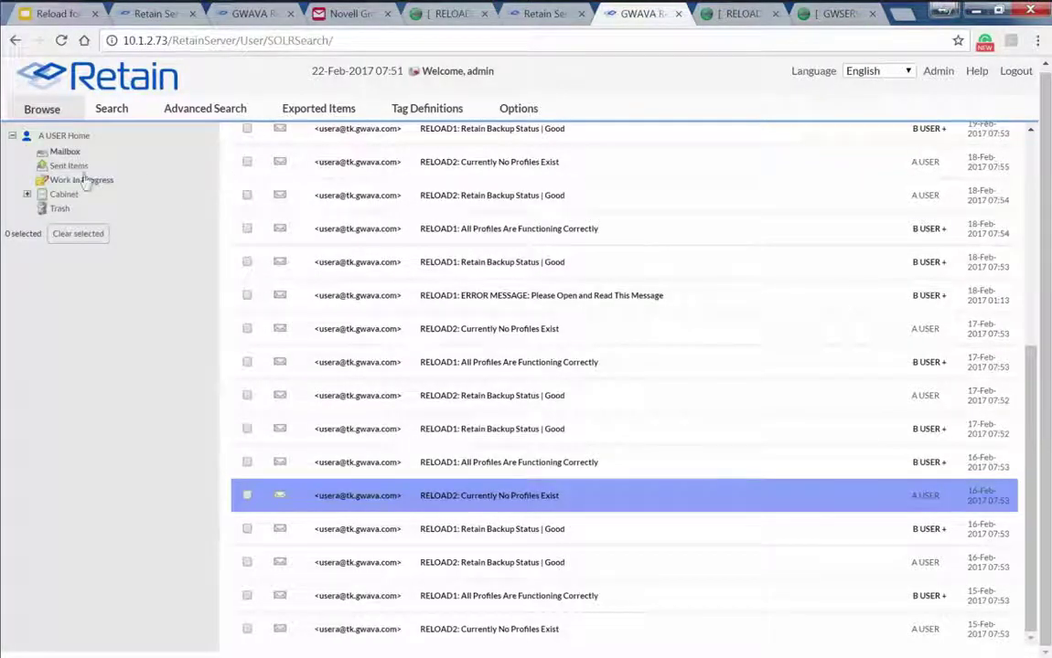
Go to the last page, 245, of the message list, then to page 243
scroll(784, 517, up, 1)
scroll(784, 520, up, 5)
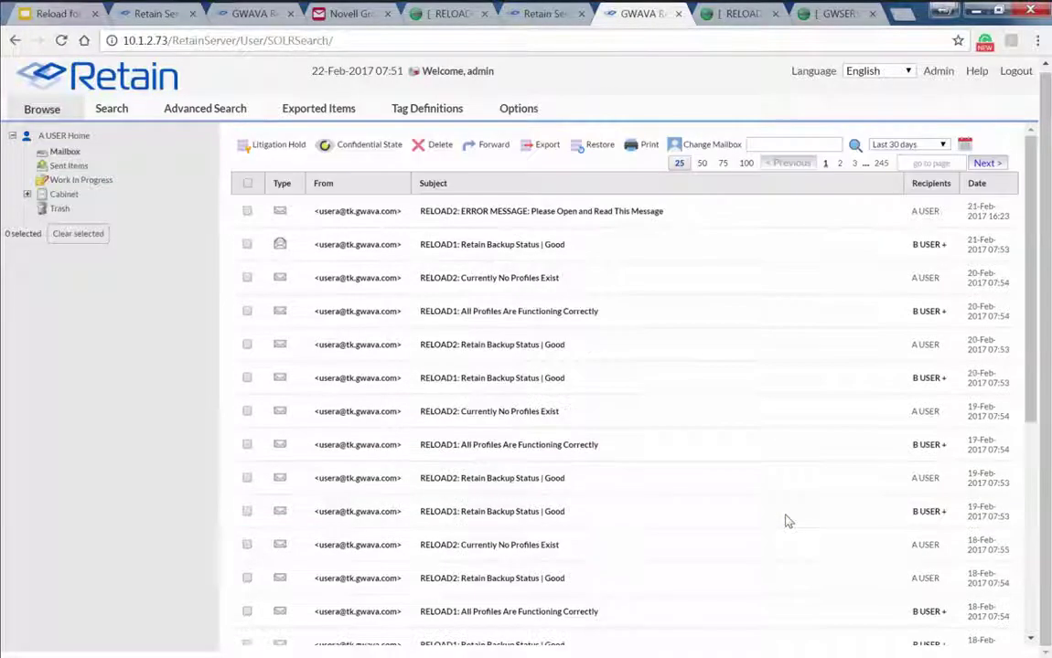
click(865, 167)
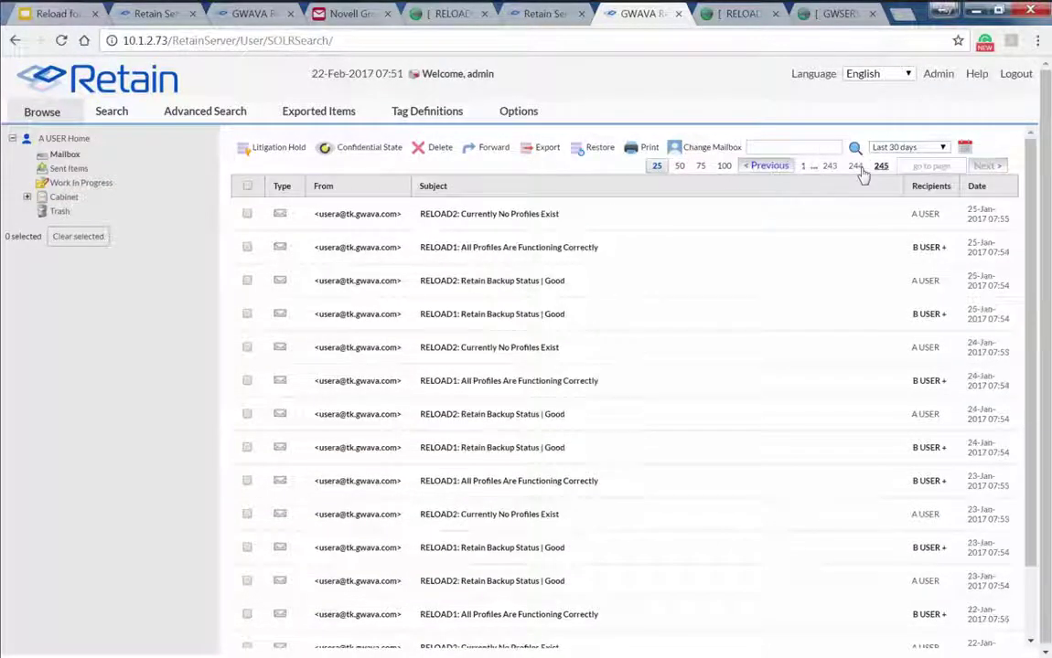
scroll(407, 407, down, 3)
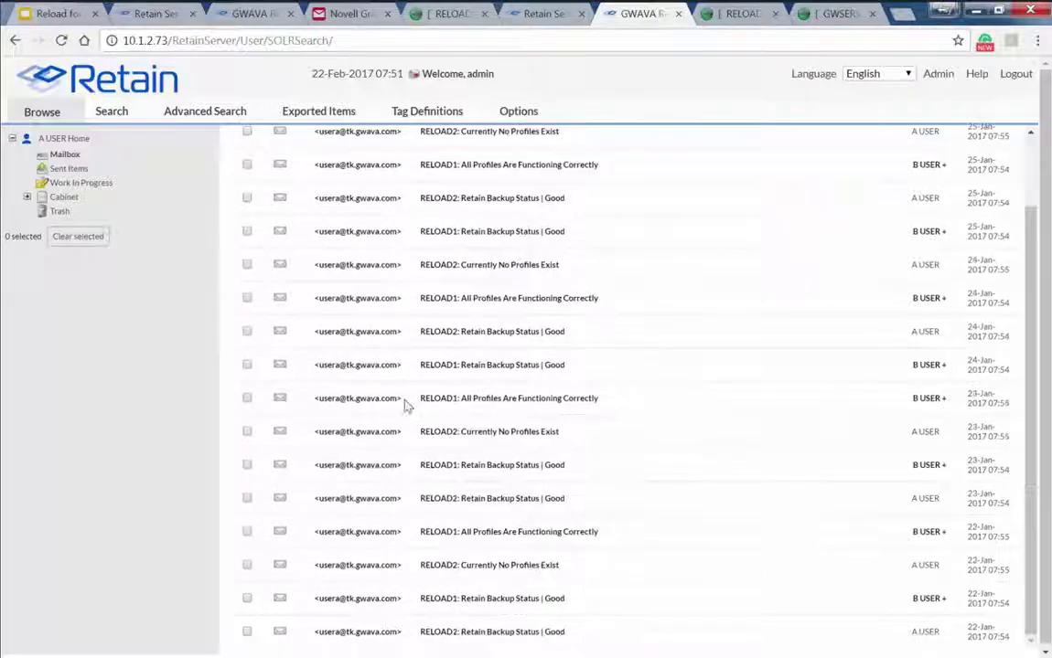
scroll(407, 407, up, 3)
click(830, 163)
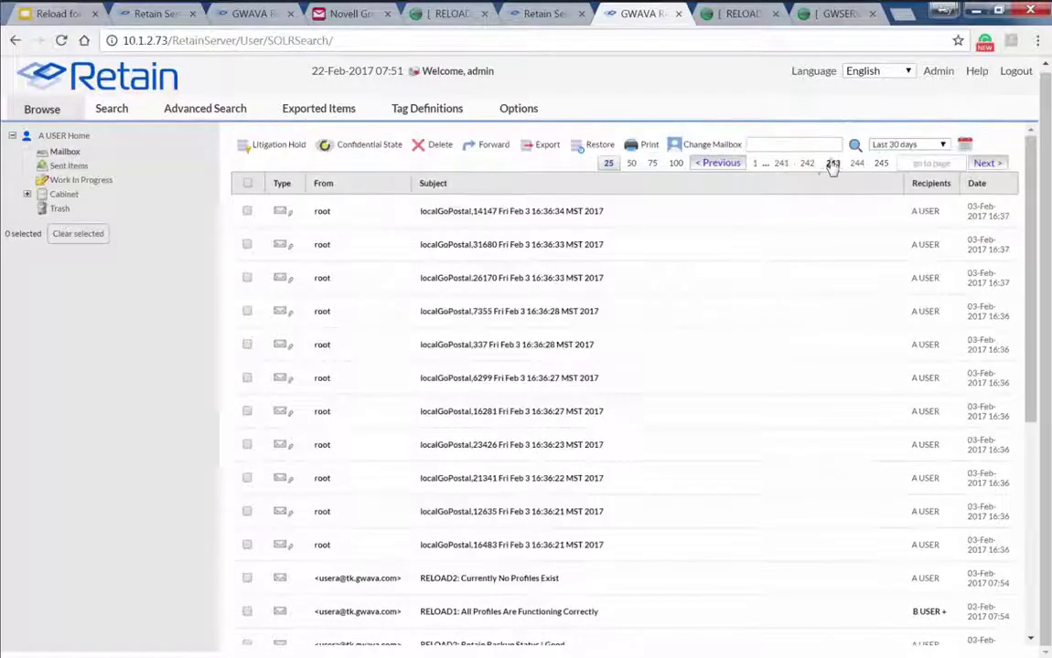
Inspect the localGoPostal,7355 message and its gopostal.sh attachment, then close both windows
double_click(461, 310)
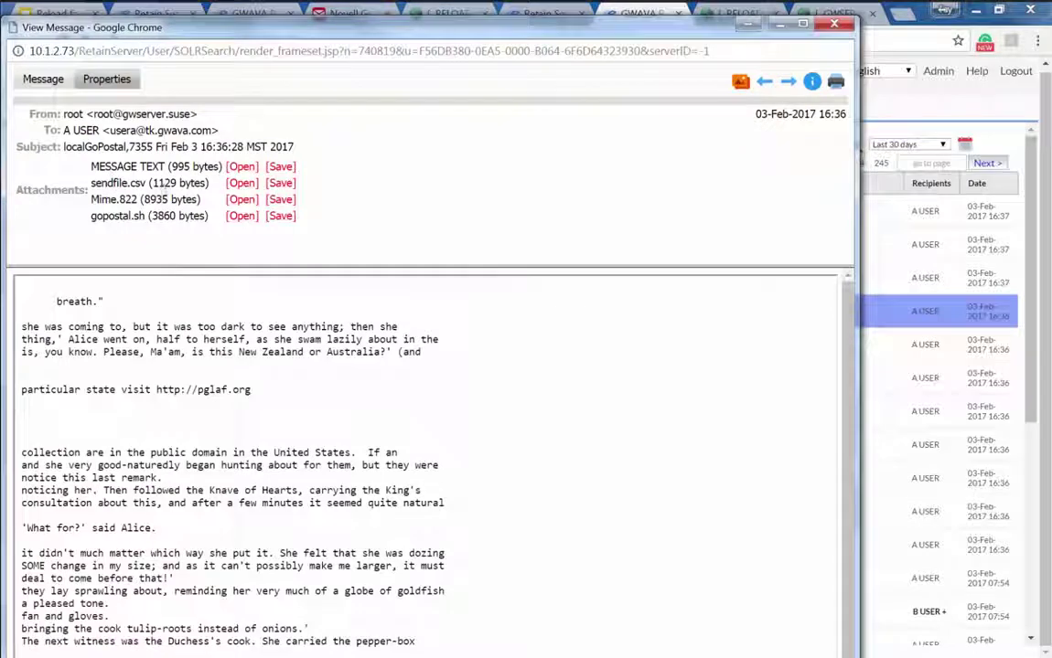
click(245, 227)
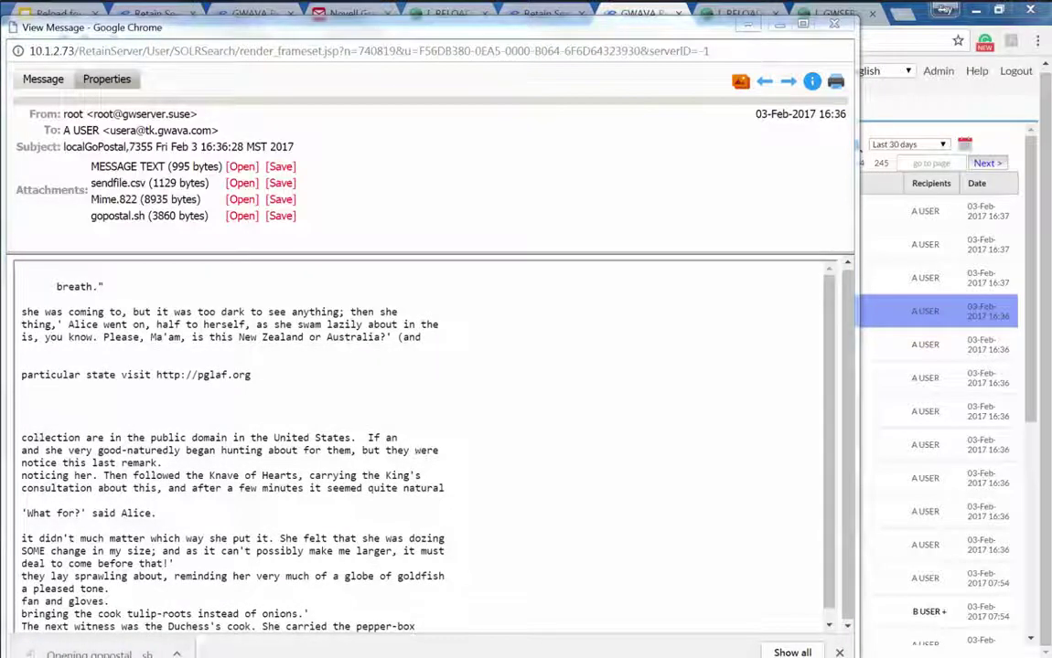
drag(137, 71, 623, 81)
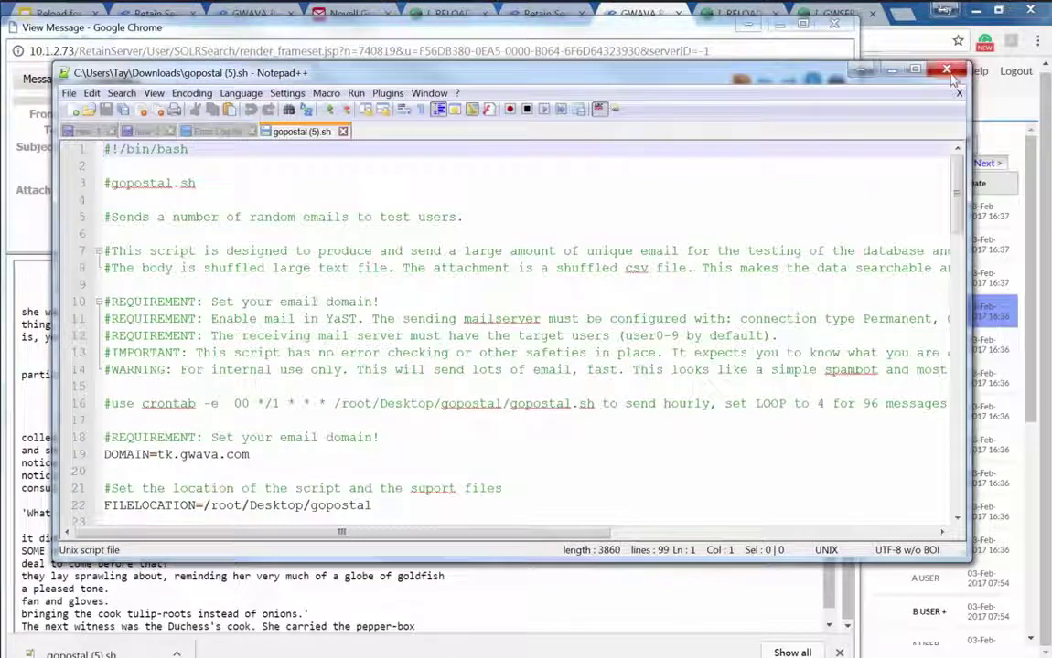
click(946, 71)
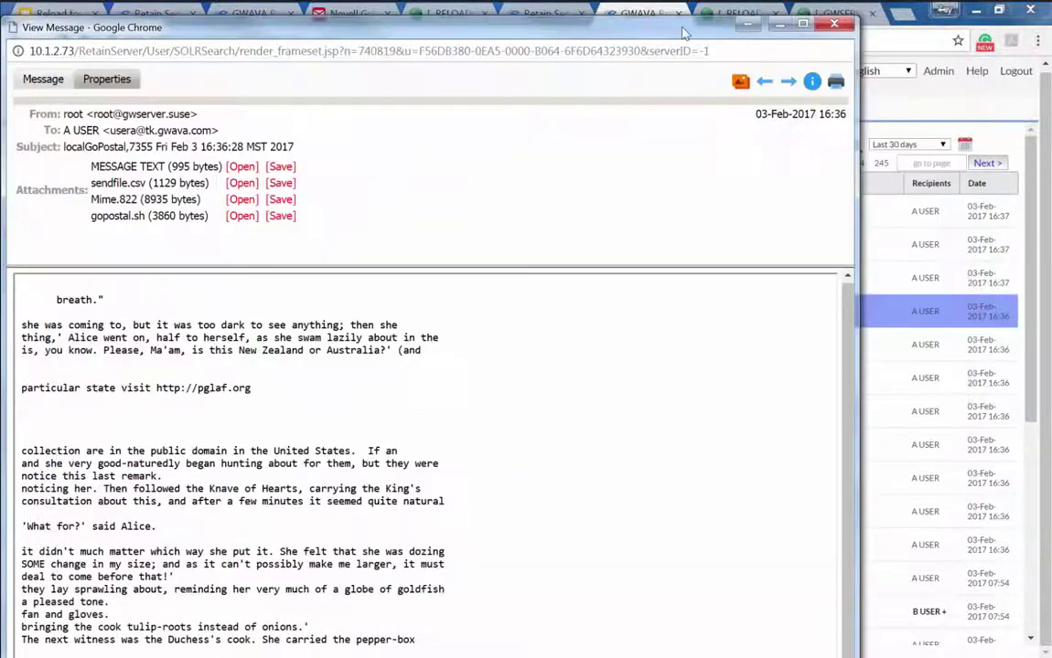
drag(682, 34, 755, 78)
click(643, 22)
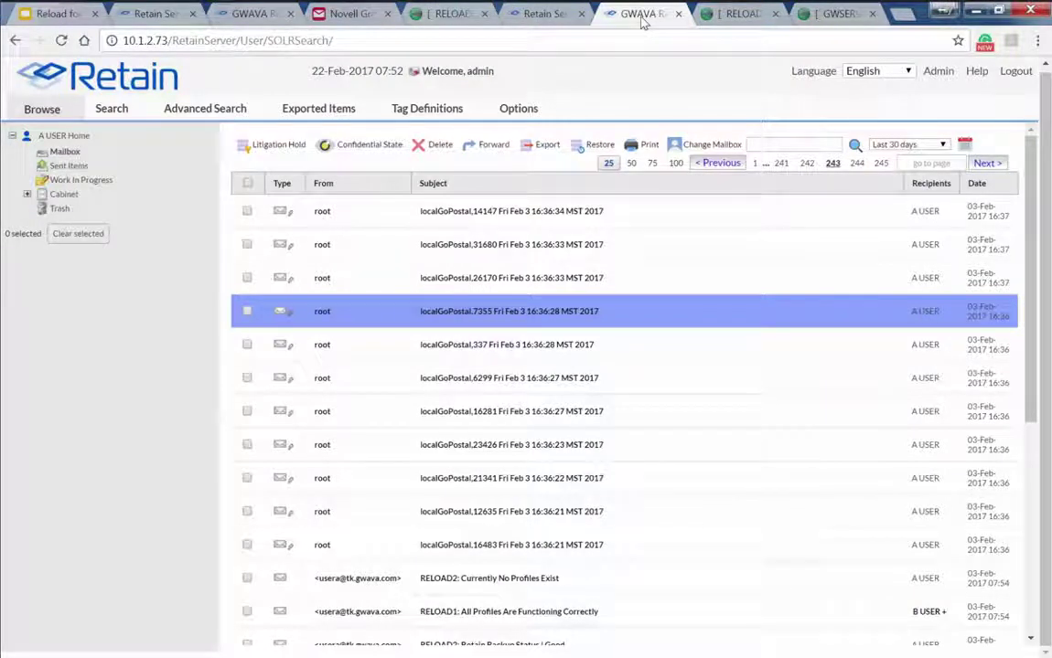
Show the RELOAD monitor page with the PO1 and DOMAIN1 profiles and highlight server address 10.1.2.74
click(727, 15)
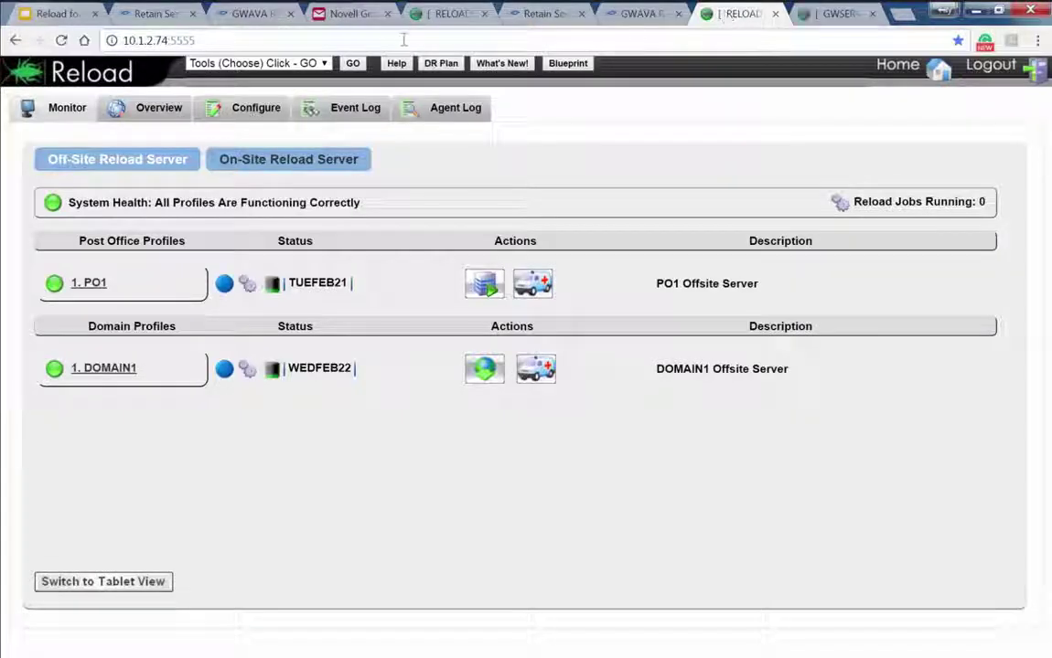
drag(170, 40, 82, 57)
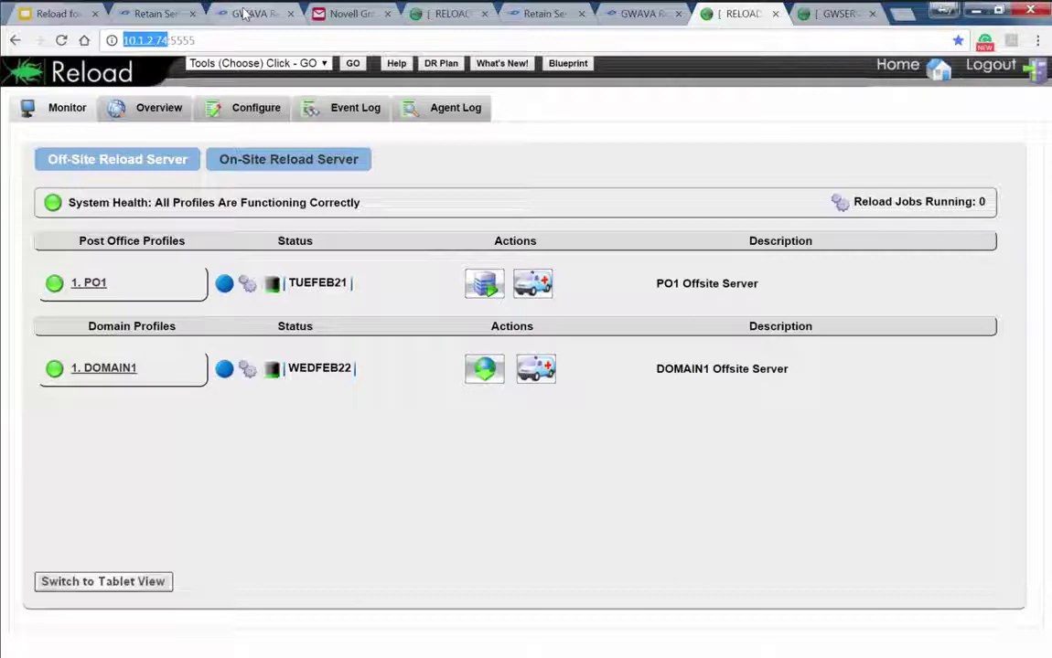
Review the production and local Retain server status pages and the archived mailbox list
click(243, 12)
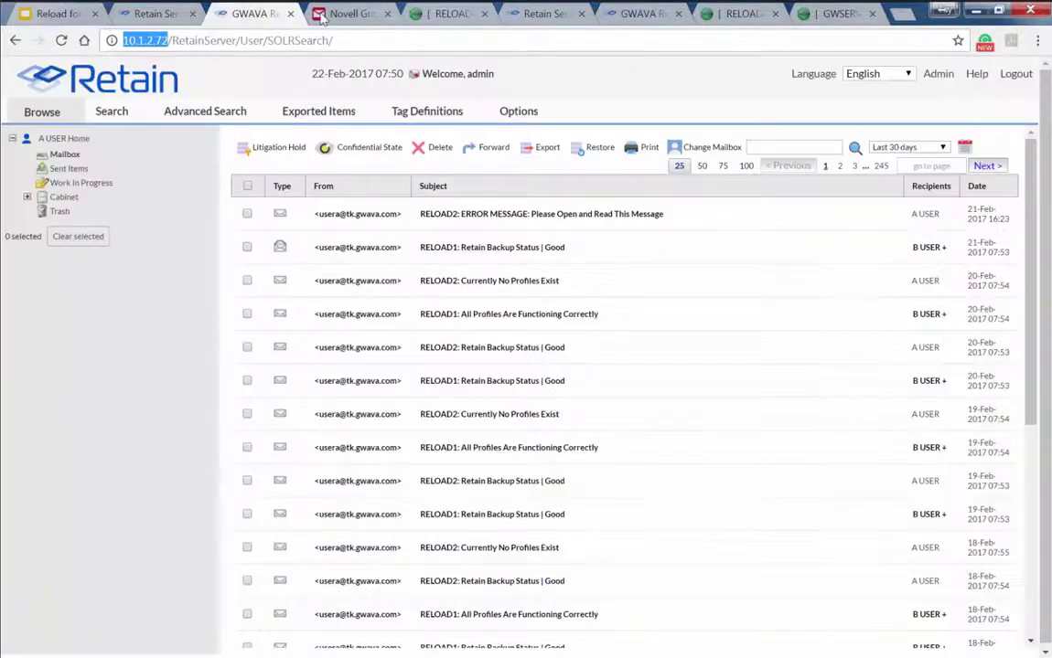
click(153, 14)
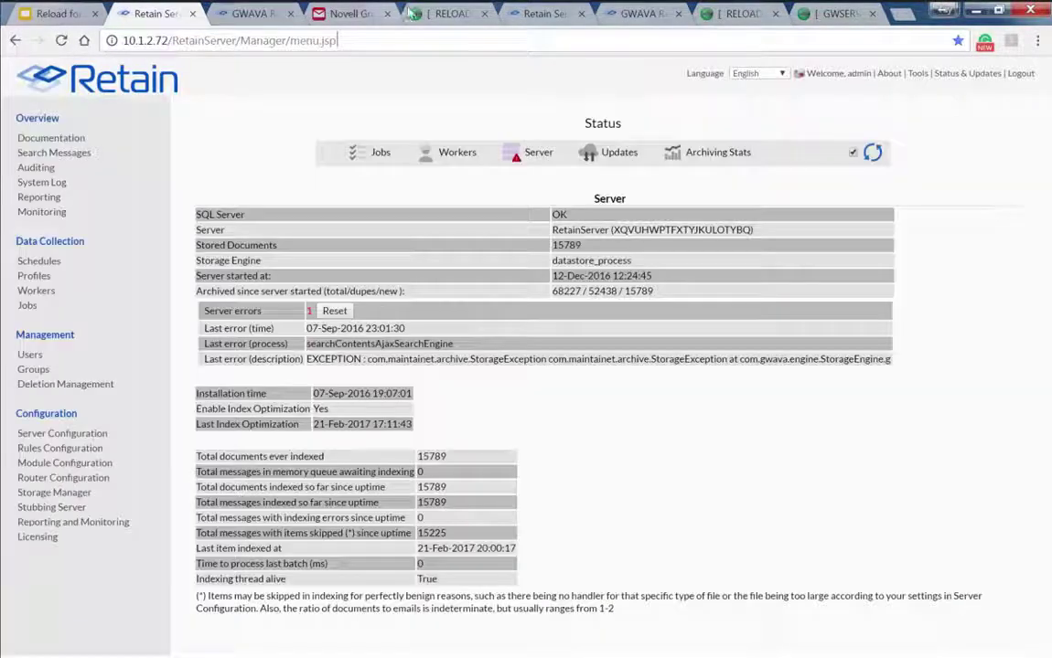
click(537, 15)
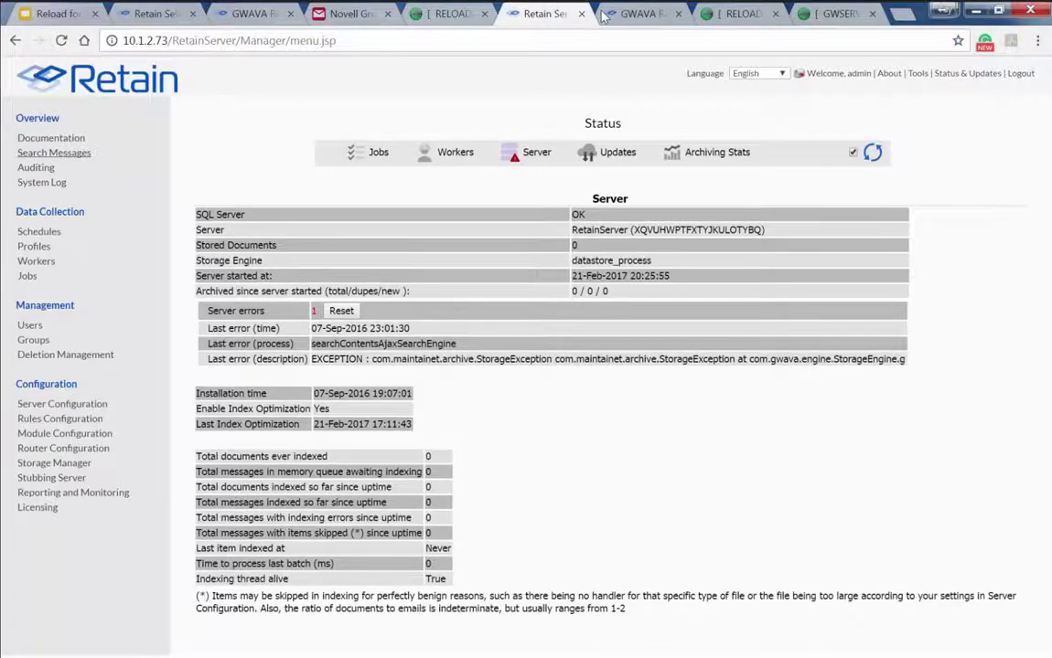
click(635, 14)
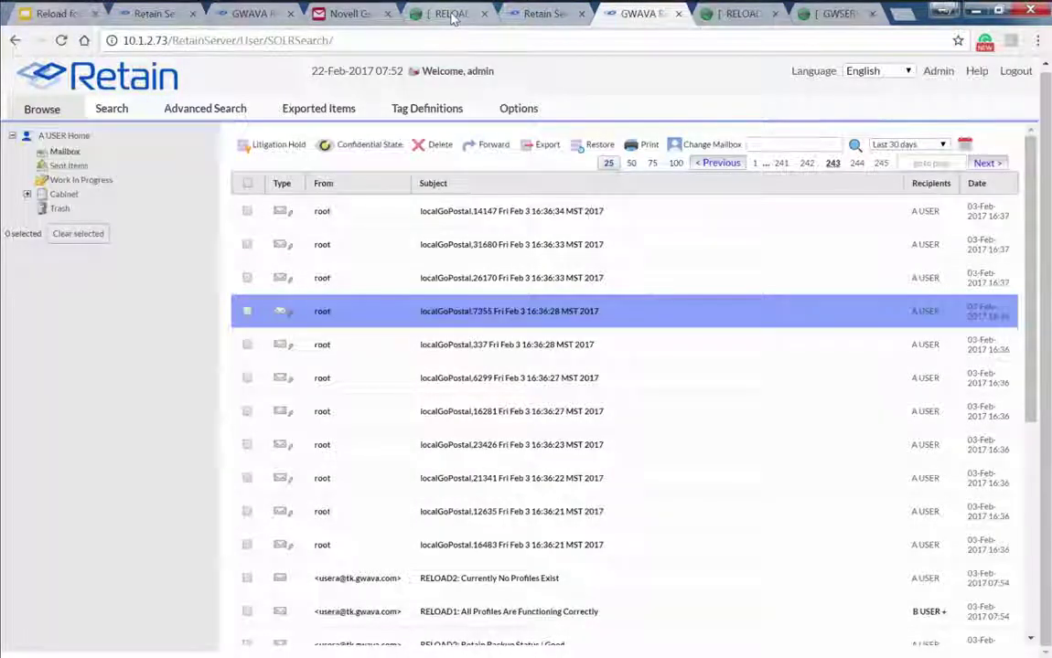
click(448, 15)
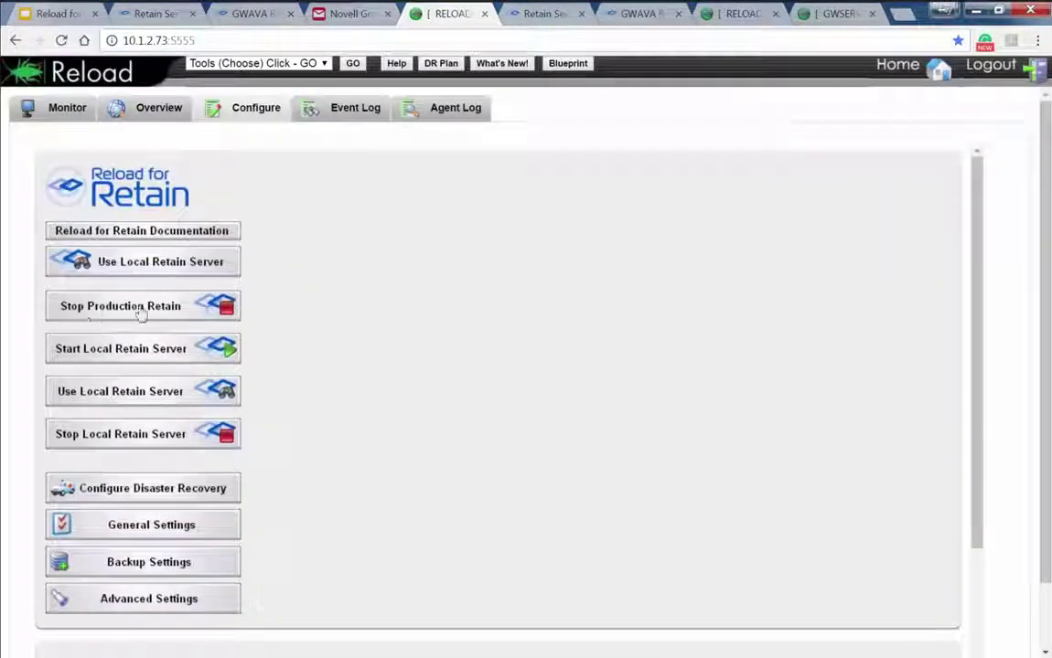
Request that the local Retain server stop, then return to the Reload home monitor
click(126, 437)
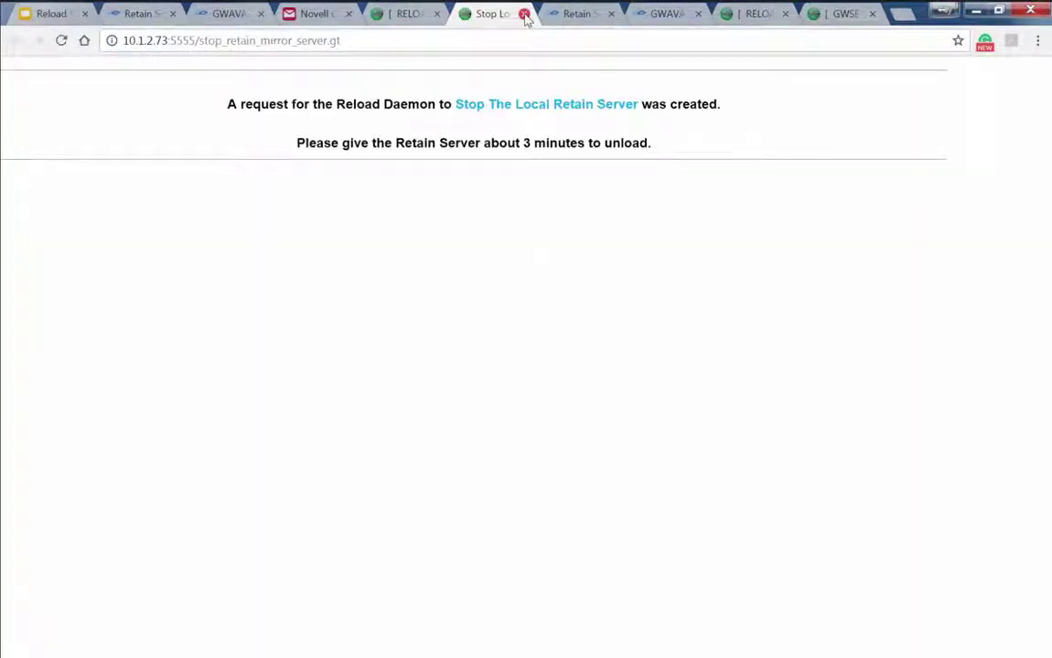
click(388, 13)
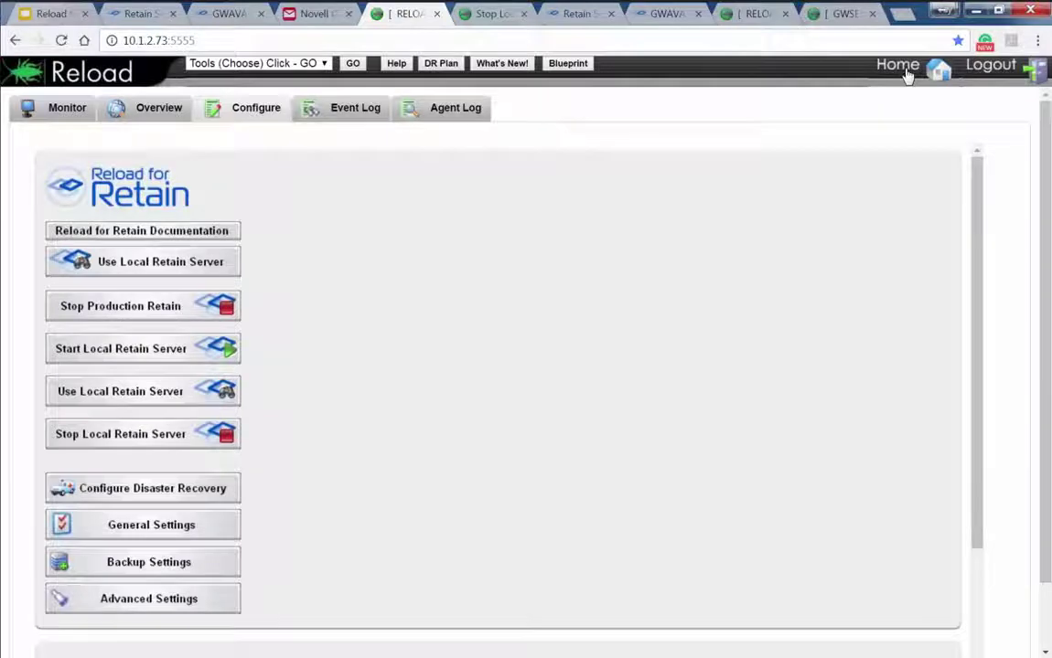
click(905, 73)
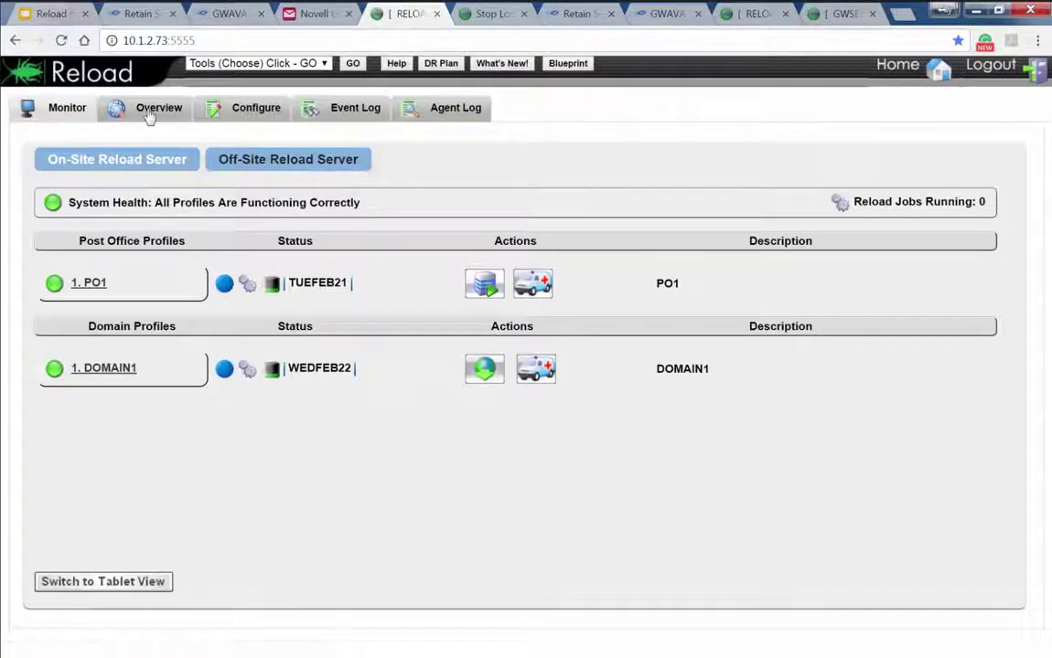
Enable Disaster Recovery under Reload for Retain's Configure Disaster Recovery settings
click(249, 108)
click(134, 210)
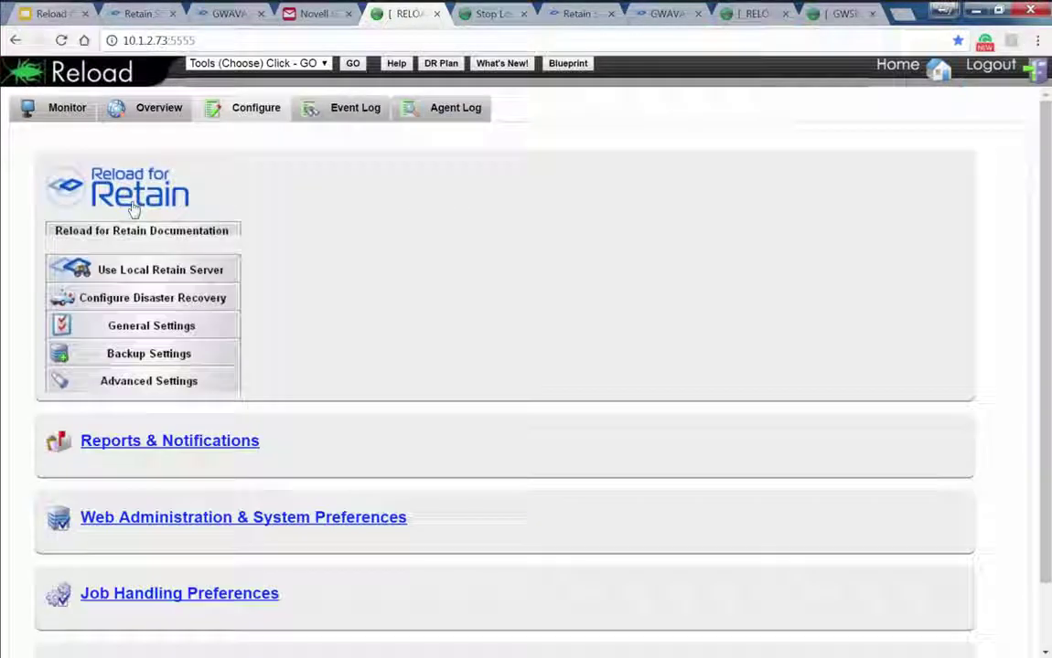
click(216, 300)
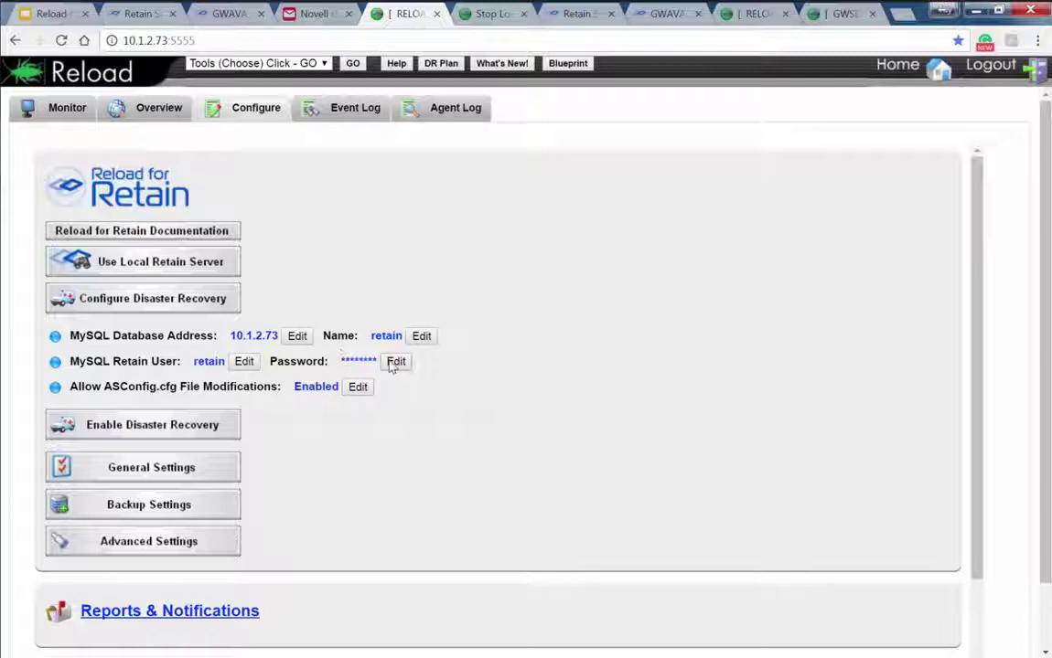
click(137, 428)
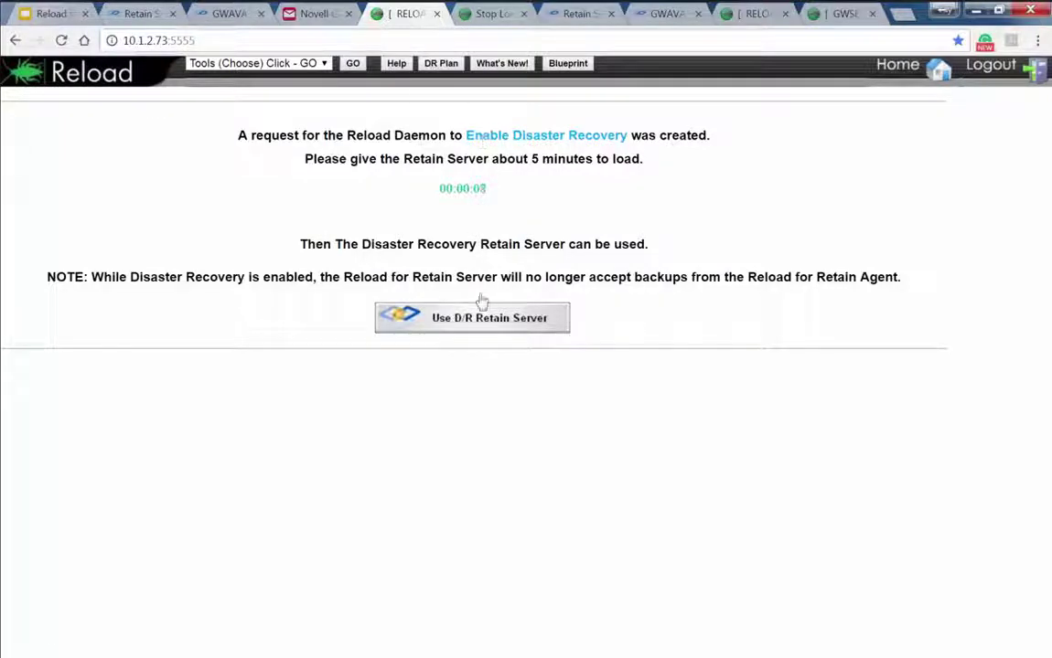
Go Home, then reopen Configure and expand the Reload for Retain section to see Disaster Recovery enabled
click(898, 71)
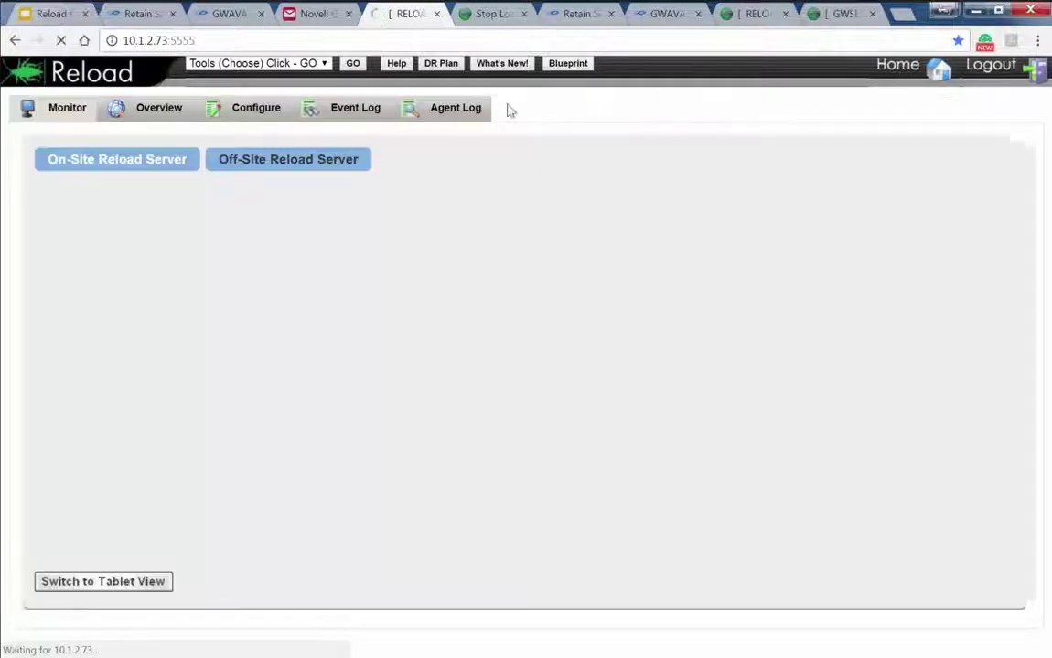
click(228, 110)
click(134, 194)
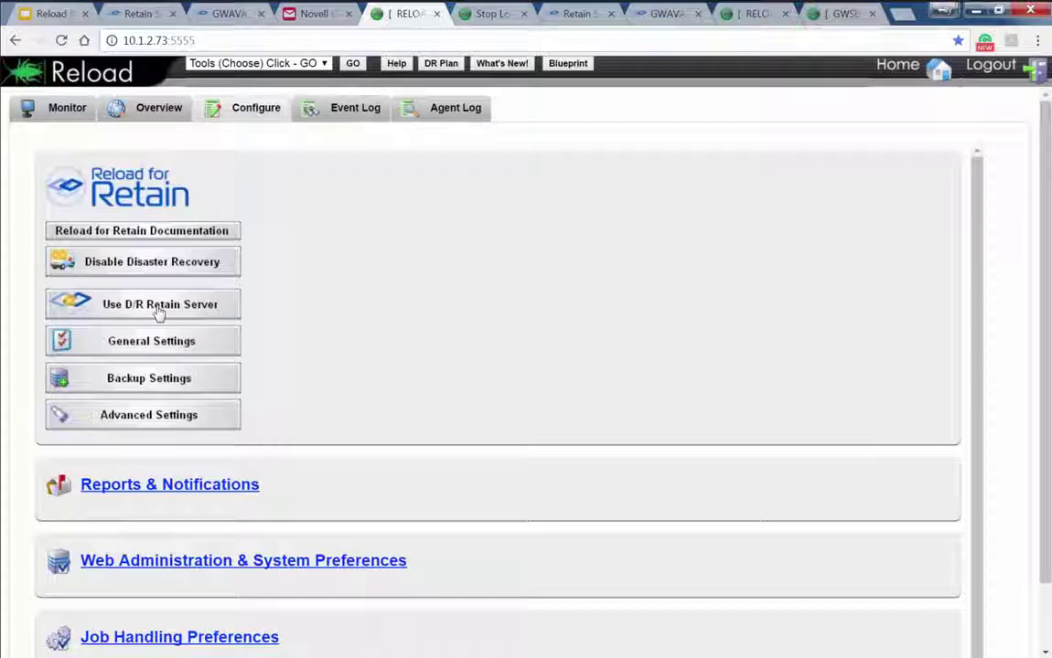
Open the D/R Retain server in a new tab, close it, and open it again
click(160, 309)
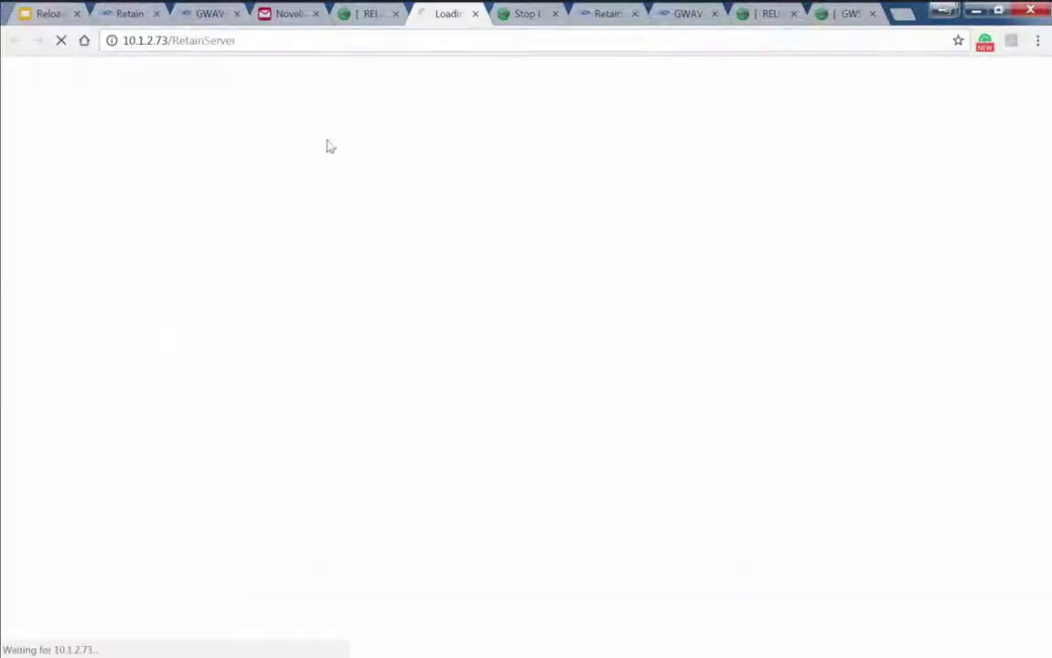
click(474, 14)
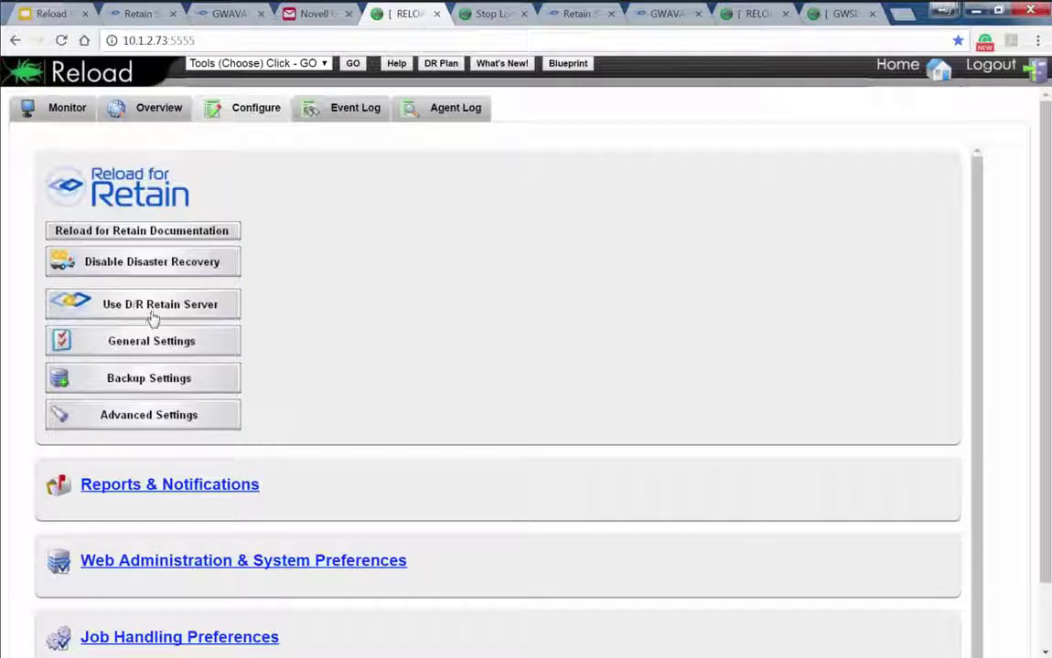
click(205, 308)
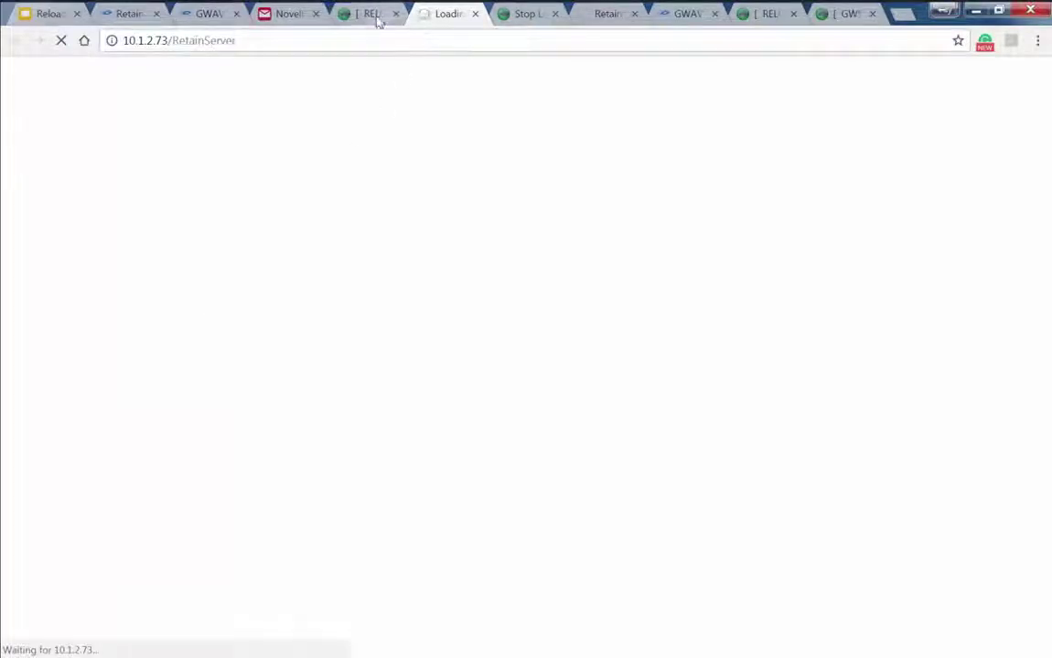
Compare with the production Retain tabs at 10.1.2.72, then return to the loading 10.1.2.73 tab
click(135, 16)
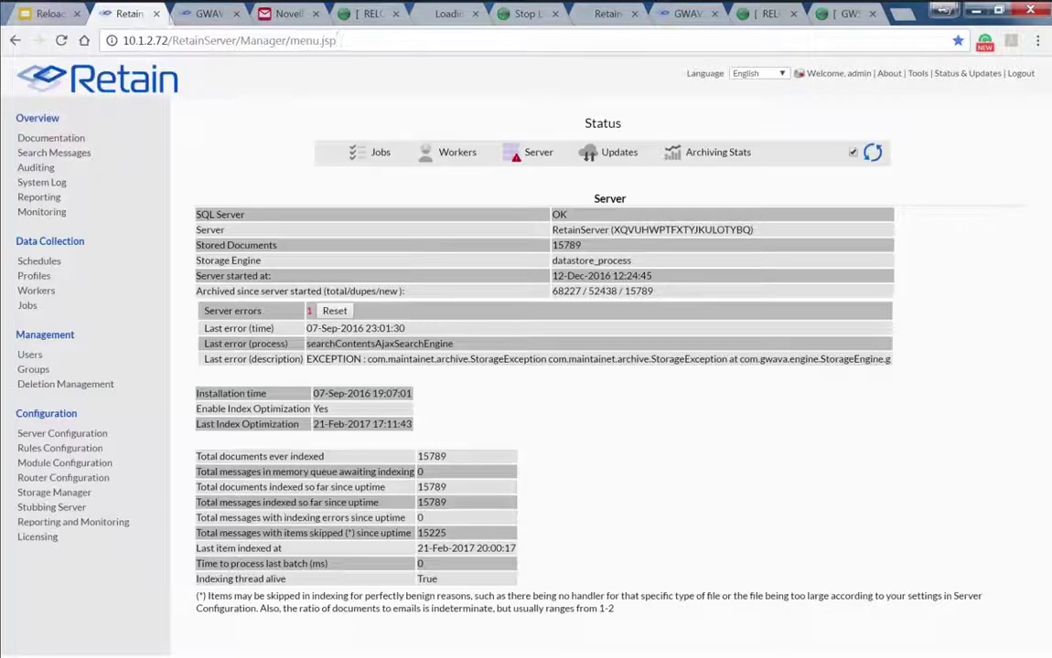
click(206, 15)
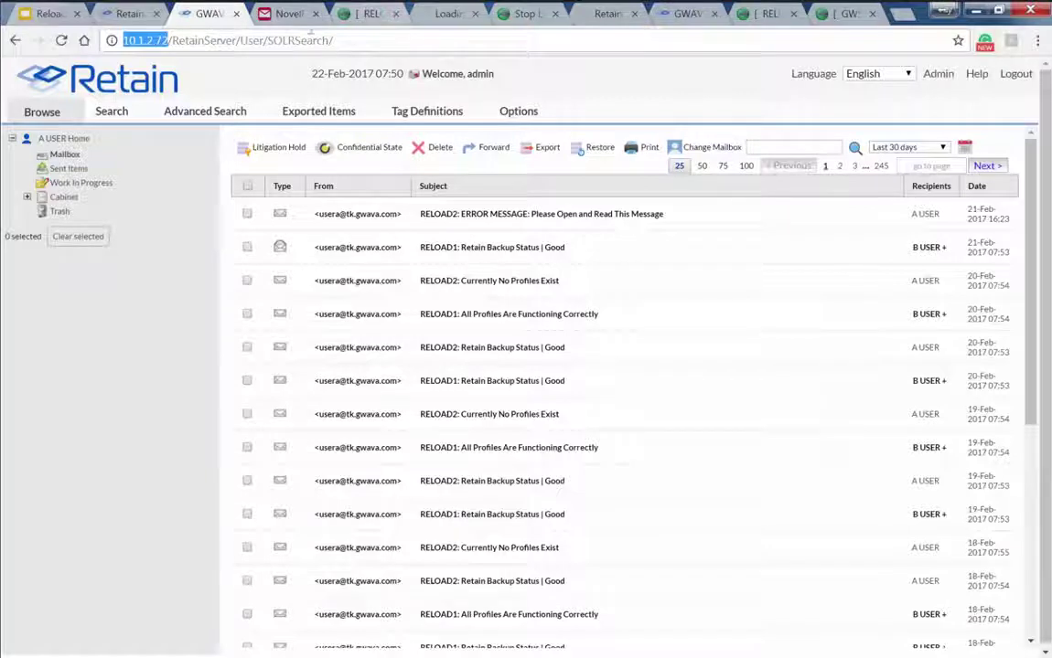
click(172, 41)
drag(168, 40, 81, 41)
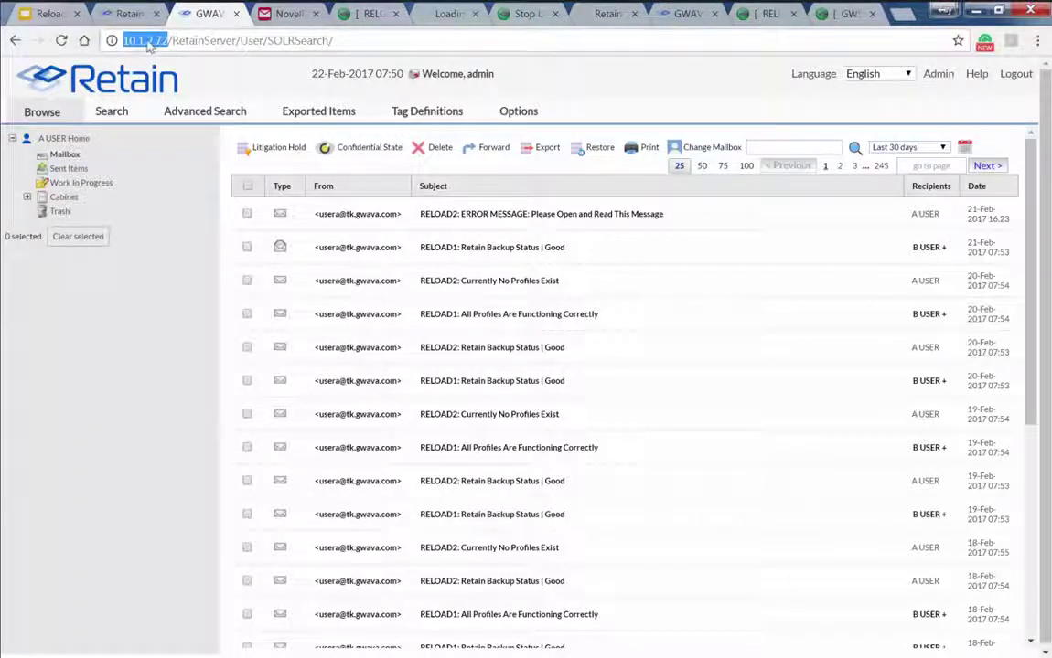
click(446, 20)
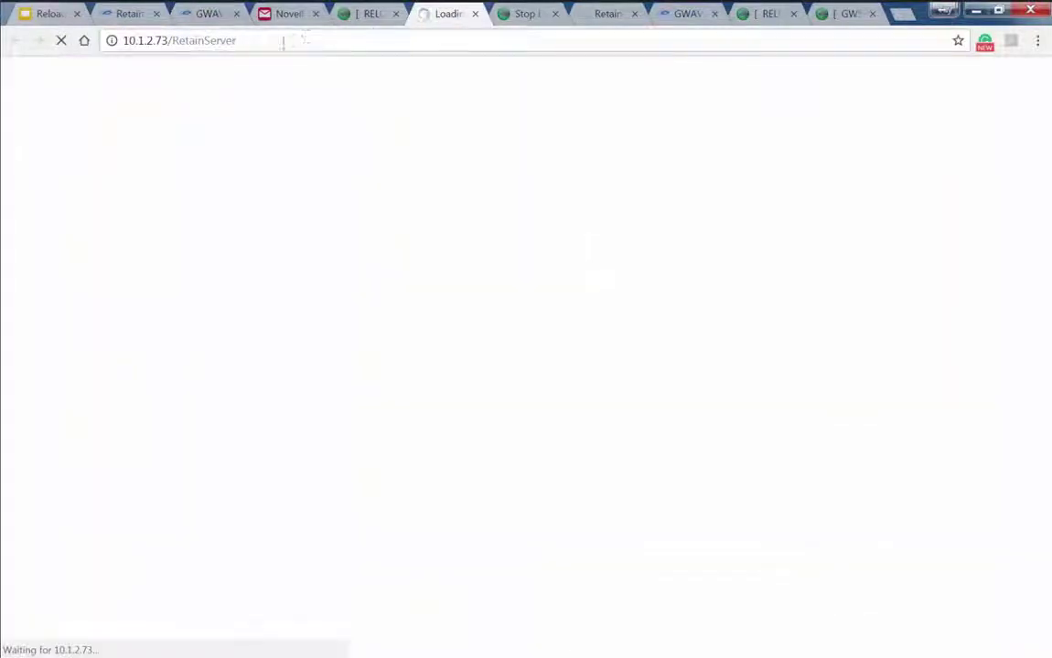
Watch the D/R server at 10.1.2.73 run its startup log, then return to the RELOAD console
click(247, 43)
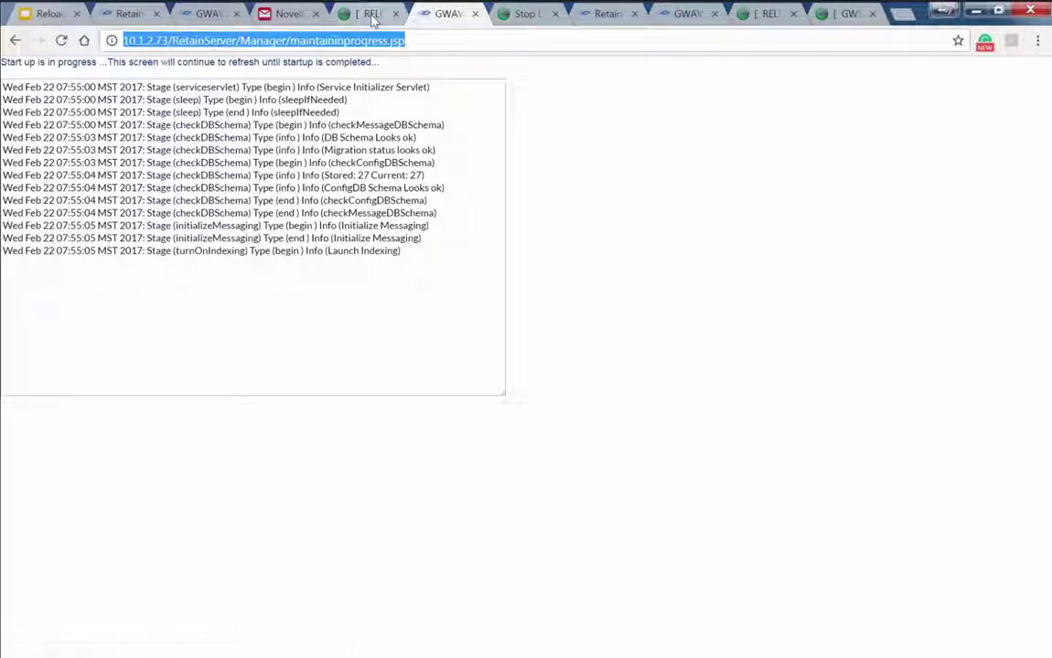
click(372, 18)
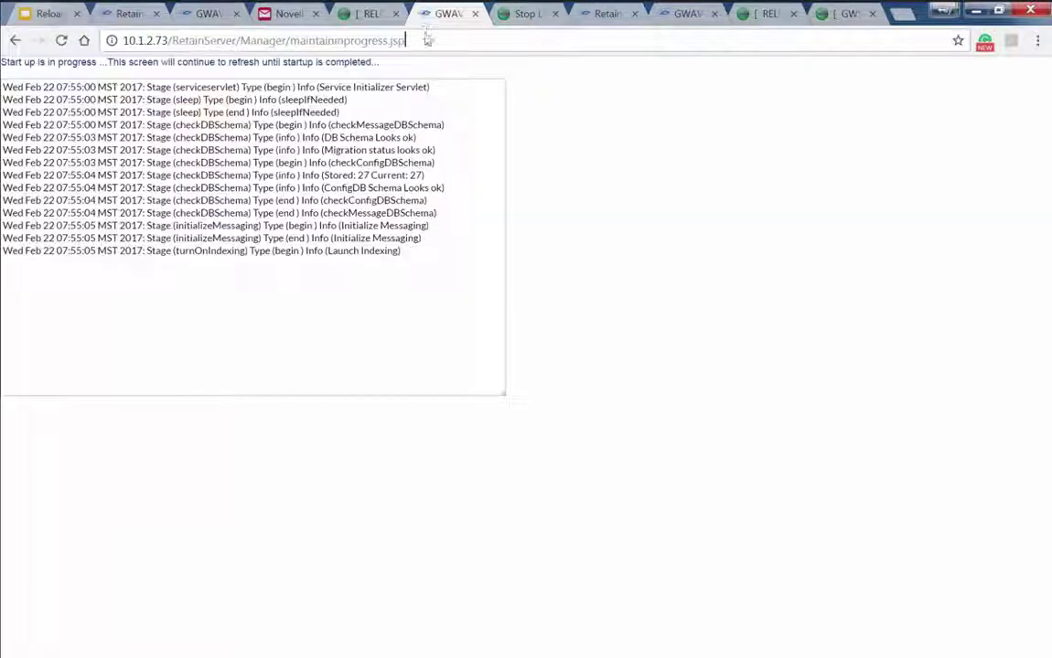
Sign in to the D/R Retain server at 10.1.2.73 with login and password, then open Search Messages
click(441, 15)
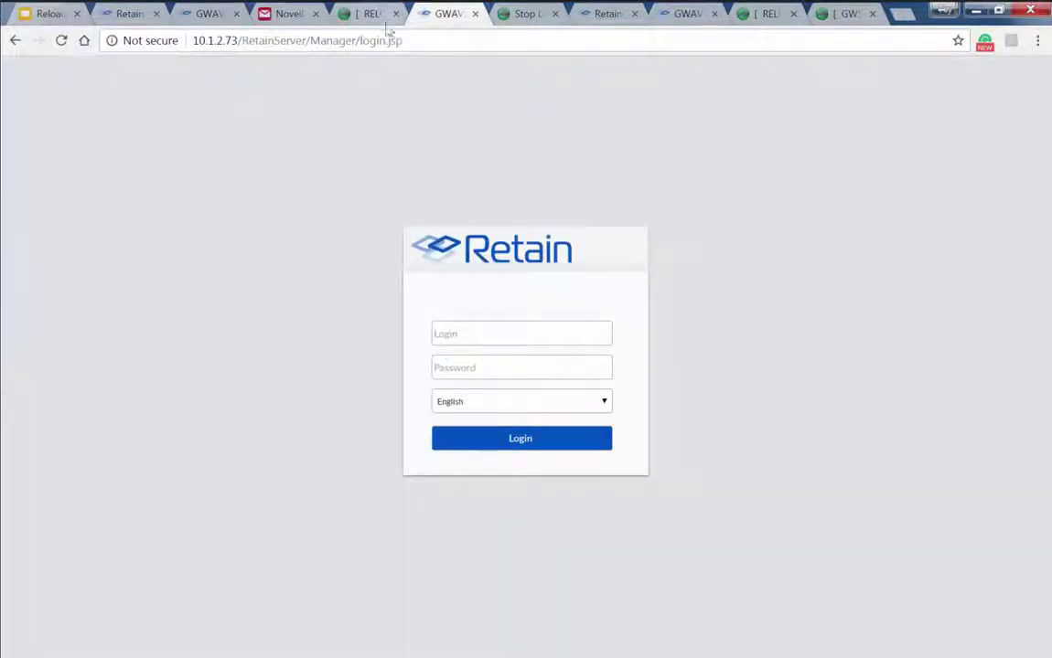
click(477, 333)
text(admin)
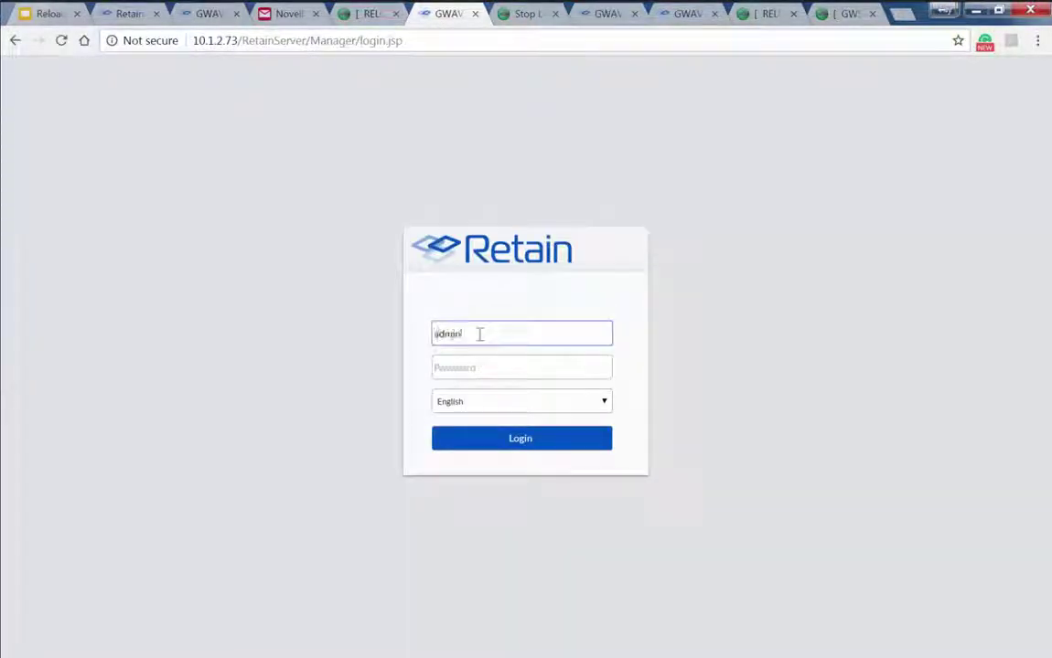
key(Tab)
text(****)
key(Return)
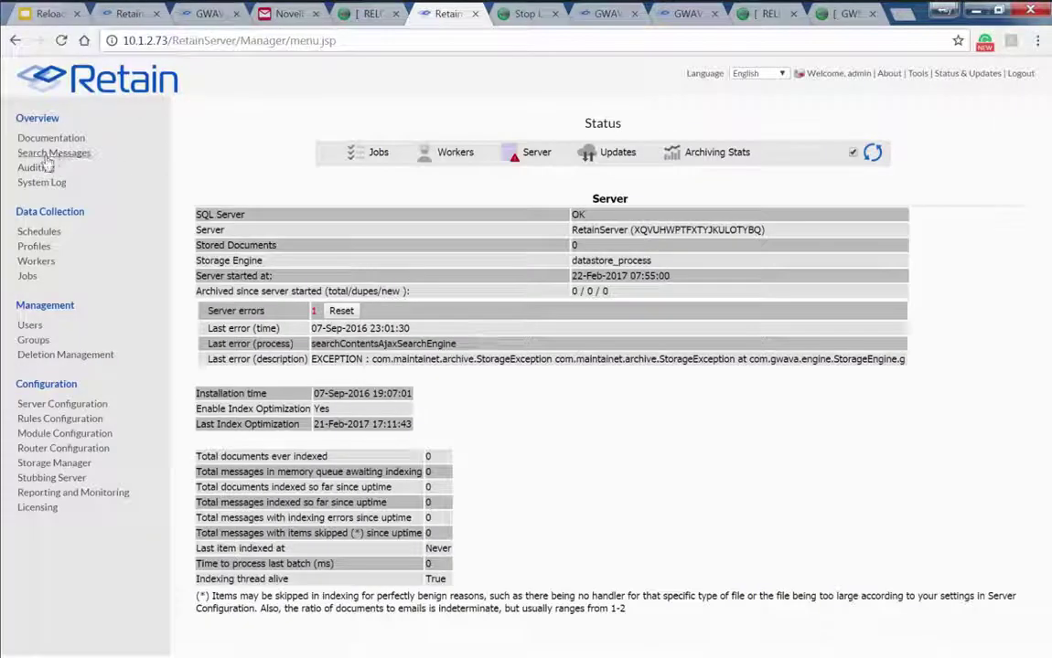
click(47, 156)
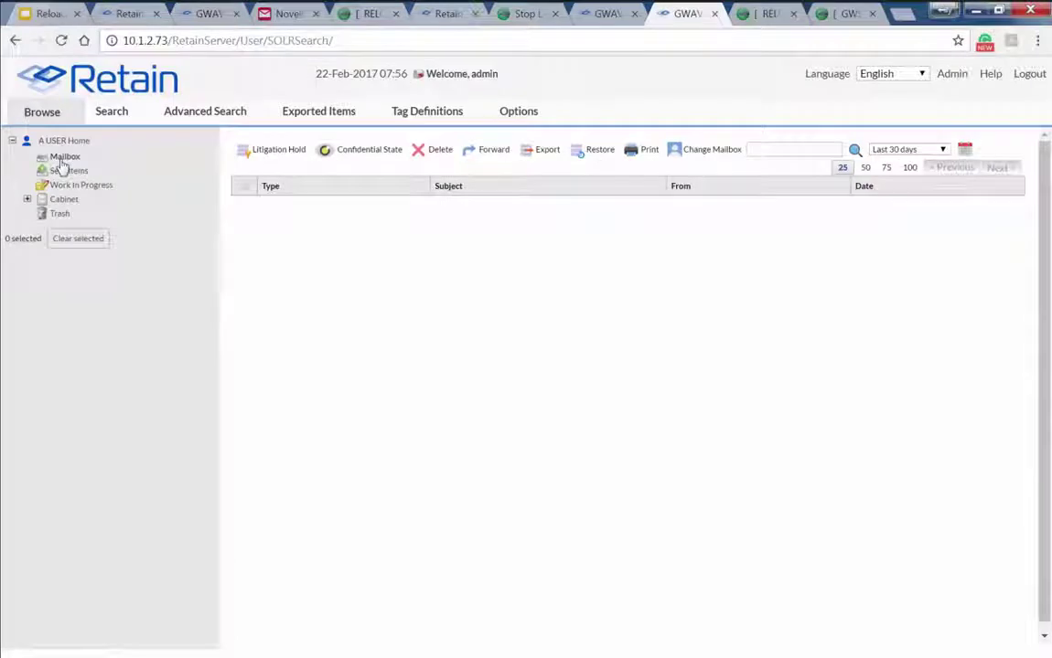